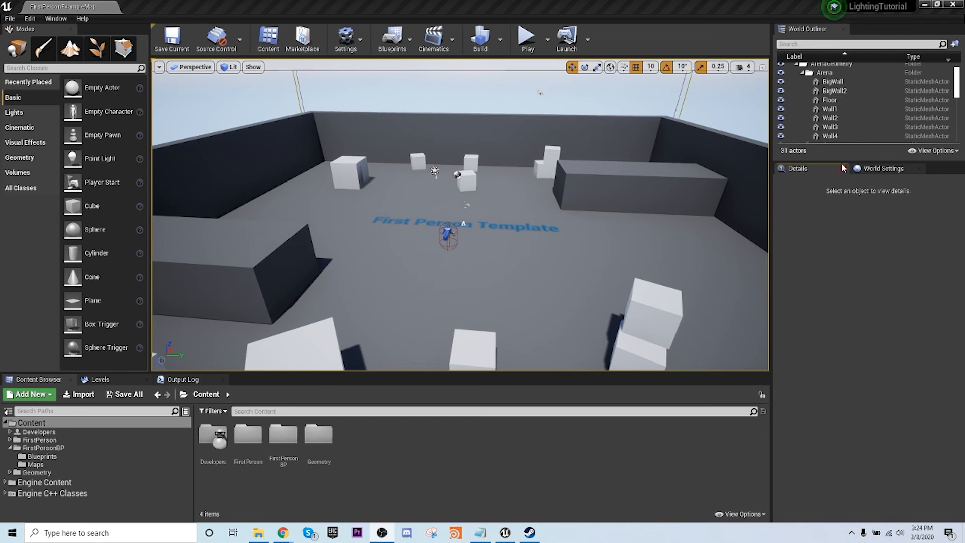
# - Enlarge the actor list and look through the level's lighting, post-process, fog and sky sphere actors
pyautogui.moveTo(842, 160); pyautogui.dragTo(845, 373)
pyautogui.scroll(-3, 847, 273)
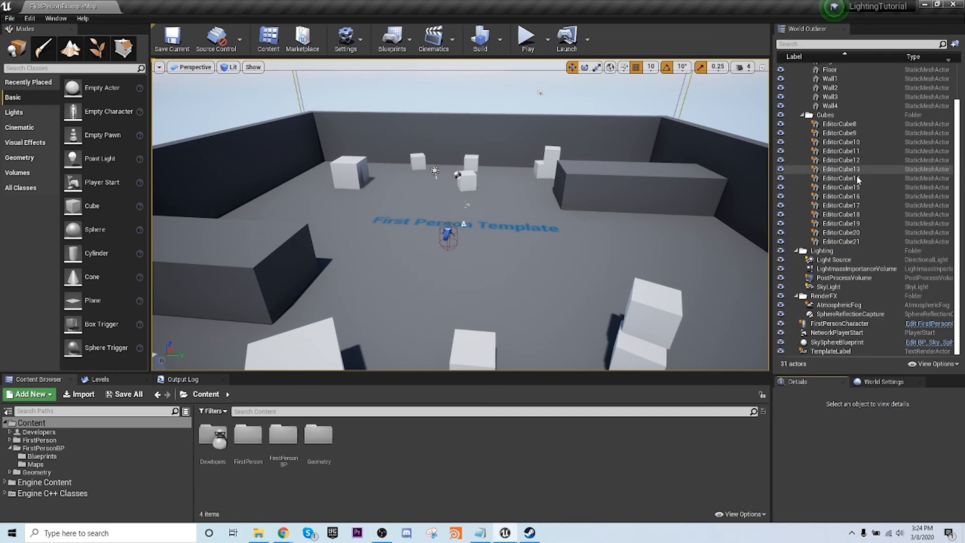
pyautogui.click(842, 269)
pyautogui.click(849, 279)
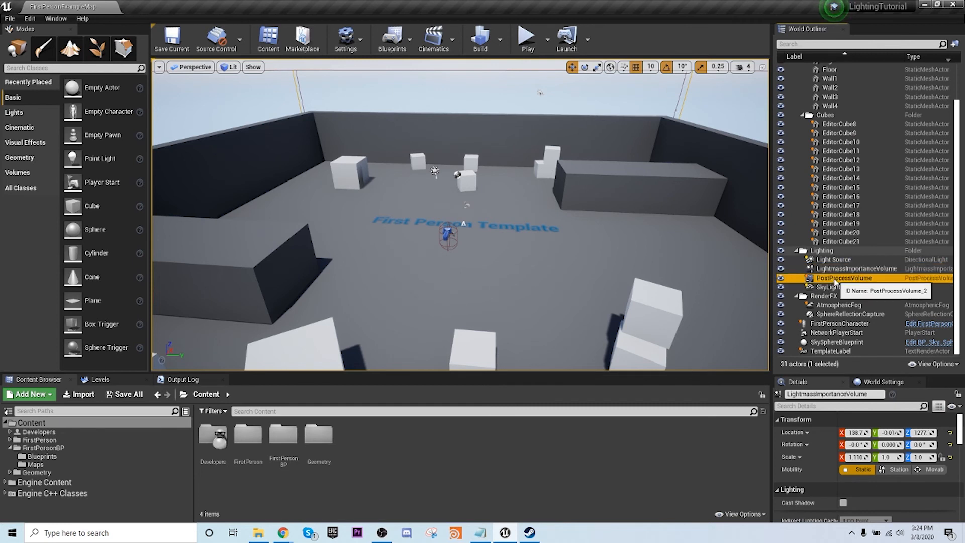
pyautogui.click(846, 305)
pyautogui.click(839, 342)
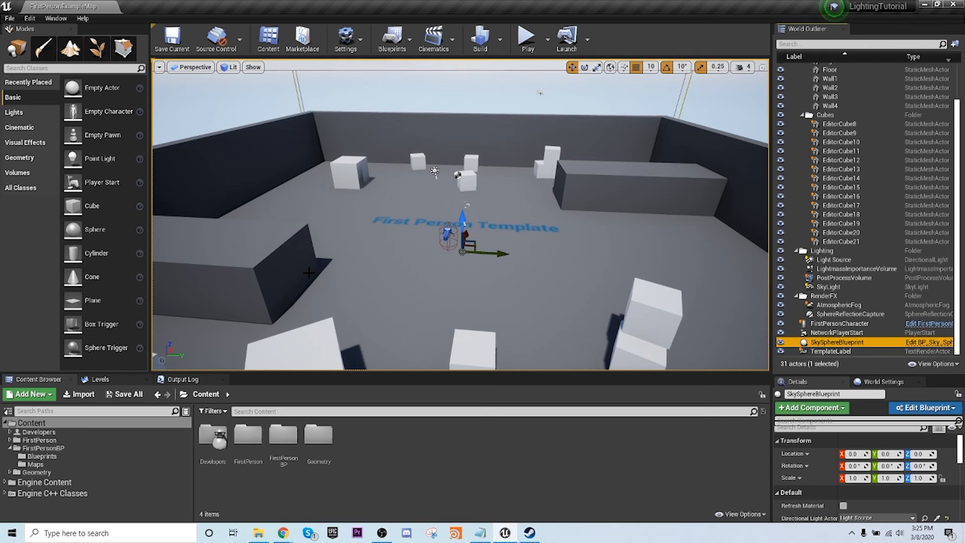
# - Create a new level from the Empty Level template
pyautogui.click(10, 18)
pyautogui.click(30, 38)
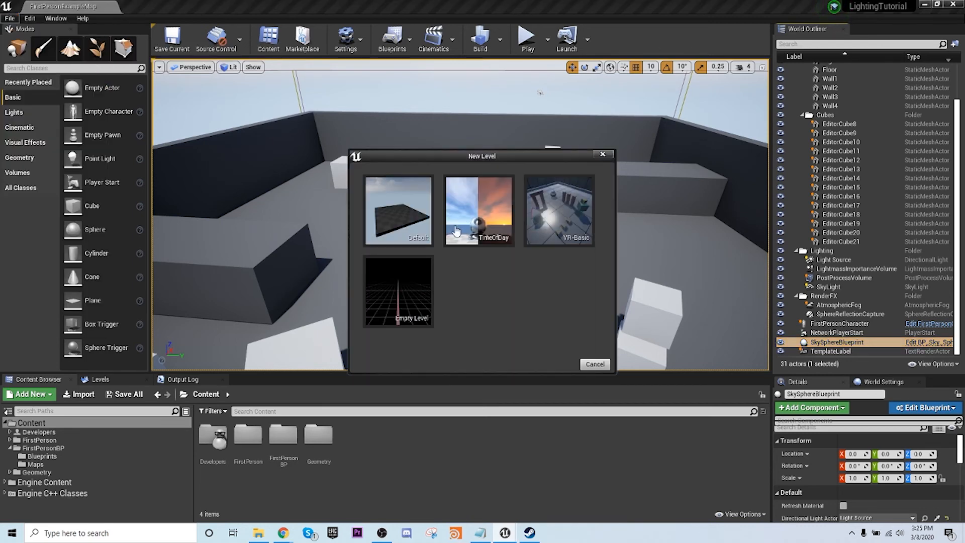
pyautogui.click(400, 279)
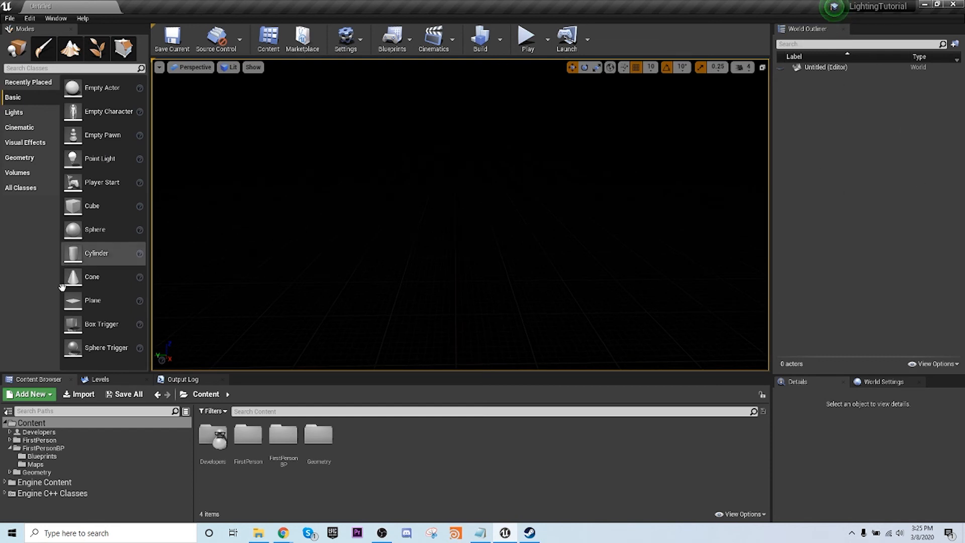
# - Place a Plane in the empty level at about X 450, Y 50, Z -100
pyautogui.moveTo(92, 300); pyautogui.dragTo(433, 287)
pyautogui.moveTo(483, 317); pyautogui.dragTo(496, 333, button='right')
pyautogui.click(478, 266)
pyautogui.click(471, 268)
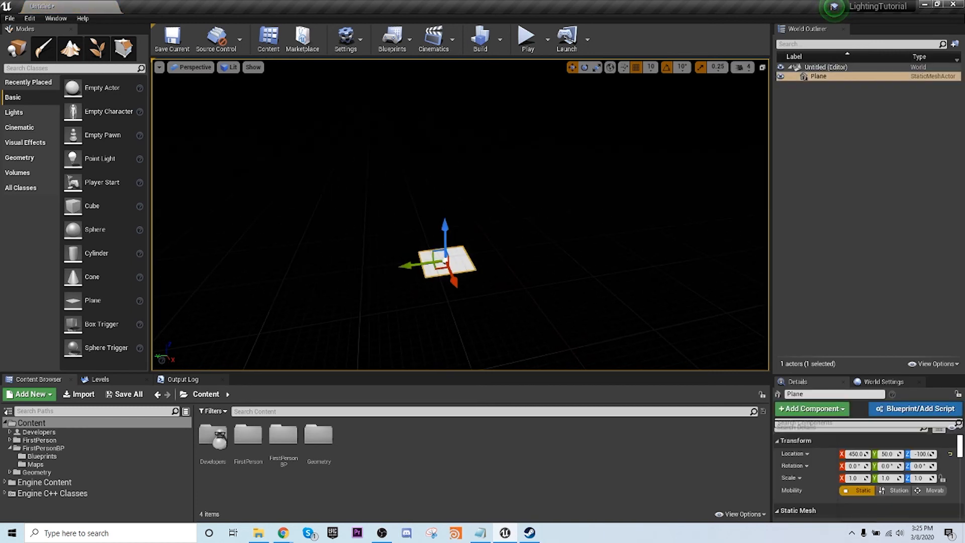
pyautogui.scroll(5, 471, 267)
# - Set the viewport's view mode to Lit and deselect the plane
pyautogui.click(230, 67)
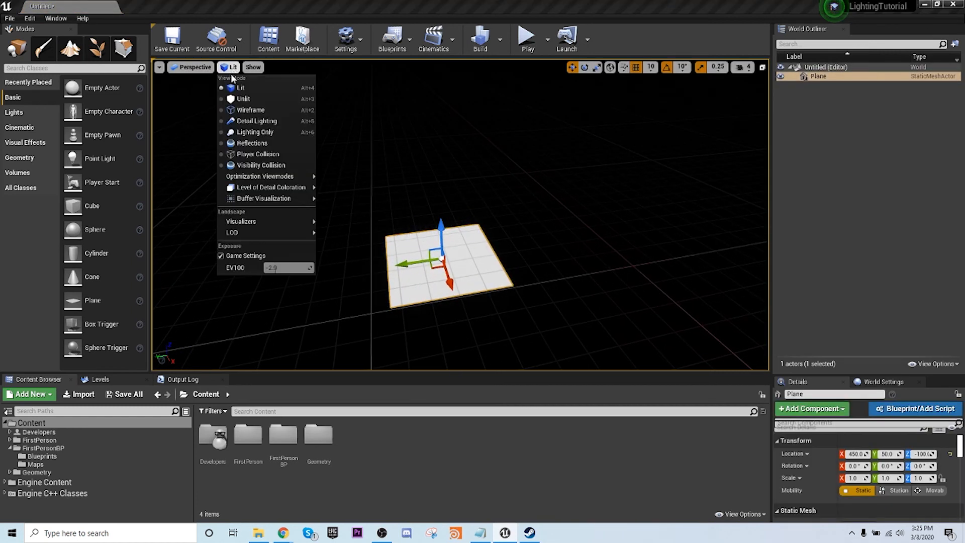
pyautogui.click(271, 87)
pyautogui.press('Escape')
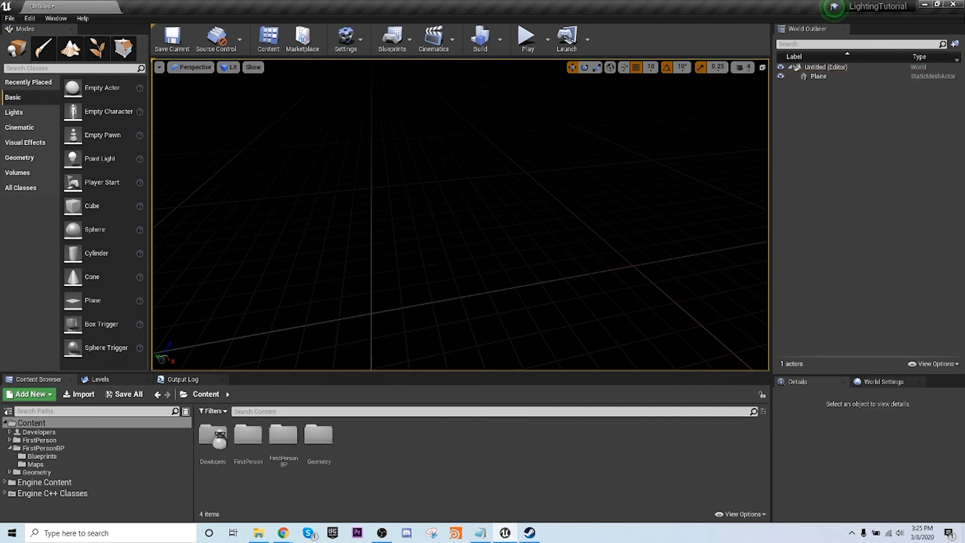
# - Scale the plane up into a large floor and deselect it
pyautogui.click(442, 261)
pyautogui.moveTo(442, 261); pyautogui.dragTo(402, 239, button='right')
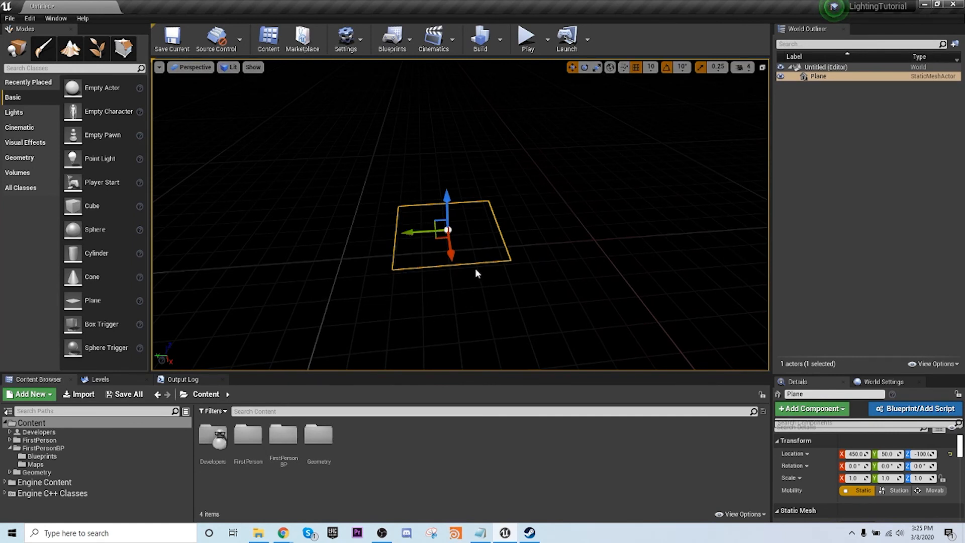
pyautogui.press('r')
pyautogui.moveTo(499, 242); pyautogui.dragTo(481, 248, button='right')
pyautogui.press('w')
pyautogui.press('s')
pyautogui.moveTo(474, 227); pyautogui.dragTo(485, 212)
pyautogui.press('s')
pyautogui.moveTo(485, 212); pyautogui.dragTo(485, 217, button='right')
pyautogui.click(699, 157)
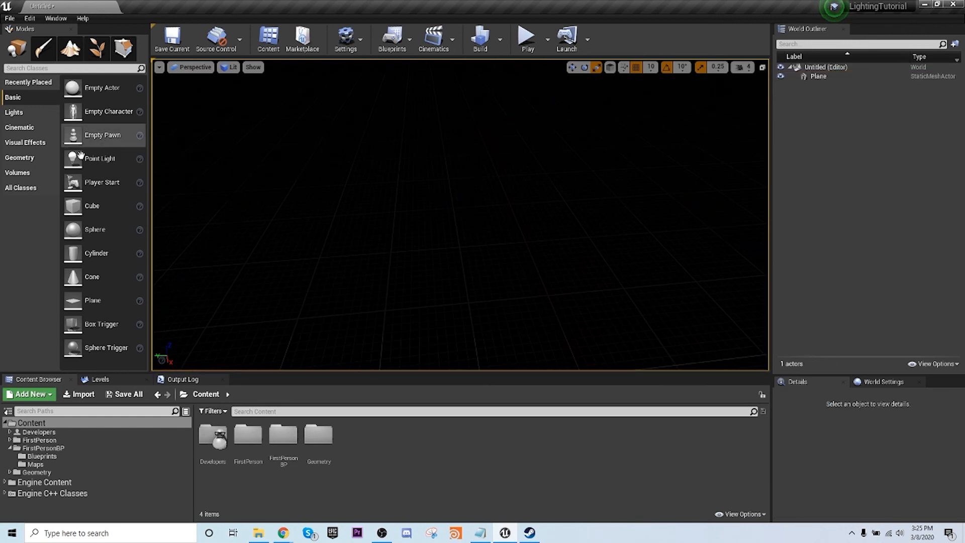
# - Place a Point Light just above the far corner area of the floor plane
pyautogui.click(22, 116)
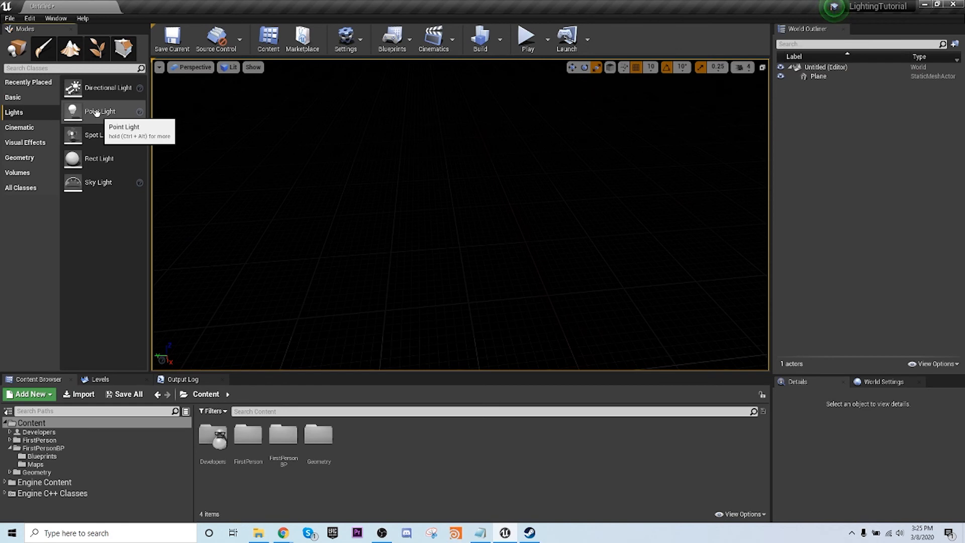
pyautogui.moveTo(97, 111); pyautogui.dragTo(546, 158)
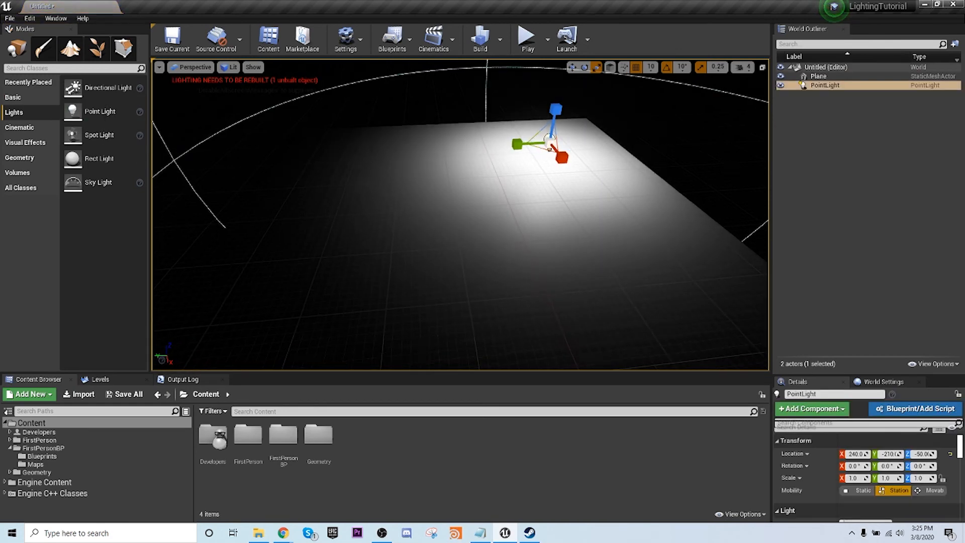
pyautogui.moveTo(457, 216)
pyautogui.mouseDown(button='right')
pyautogui.moveTo(459, 193)
pyautogui.moveTo(507, 216)
pyautogui.moveTo(439, 198)
pyautogui.moveTo(459, 207)
pyautogui.mouseUp(button='right')
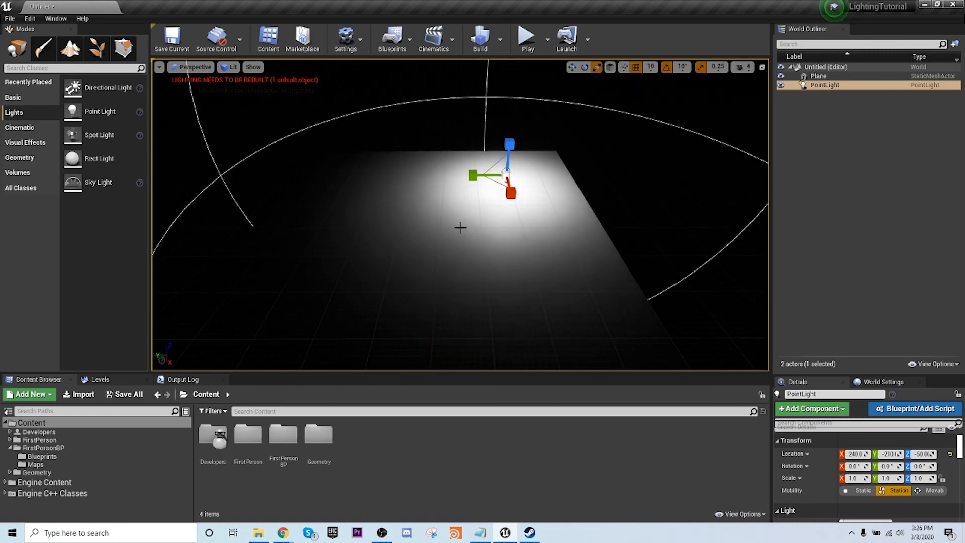
# - Raise the point light above the floor to about Z 230
pyautogui.press('w')
pyautogui.moveTo(512, 148); pyautogui.dragTo(513, 65)
pyautogui.press('s')
pyautogui.moveTo(512, 101); pyautogui.dragTo(522, 83, button='right')
pyautogui.scroll(1, 498, 201)
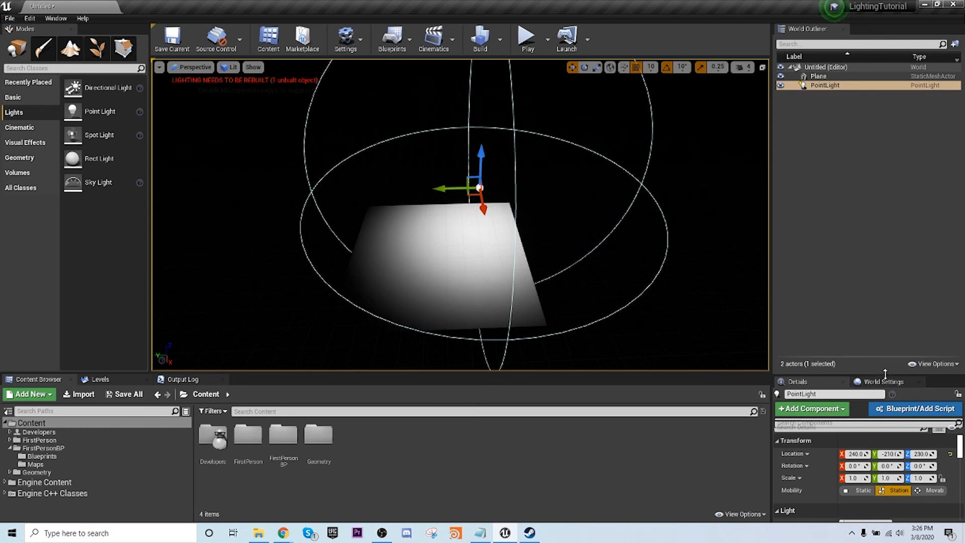
# - Raise the point light's intensity to about 32.2 cd and tint its light color light red, about FF7B7E in sRGB
pyautogui.moveTo(885, 373); pyautogui.dragTo(872, 134)
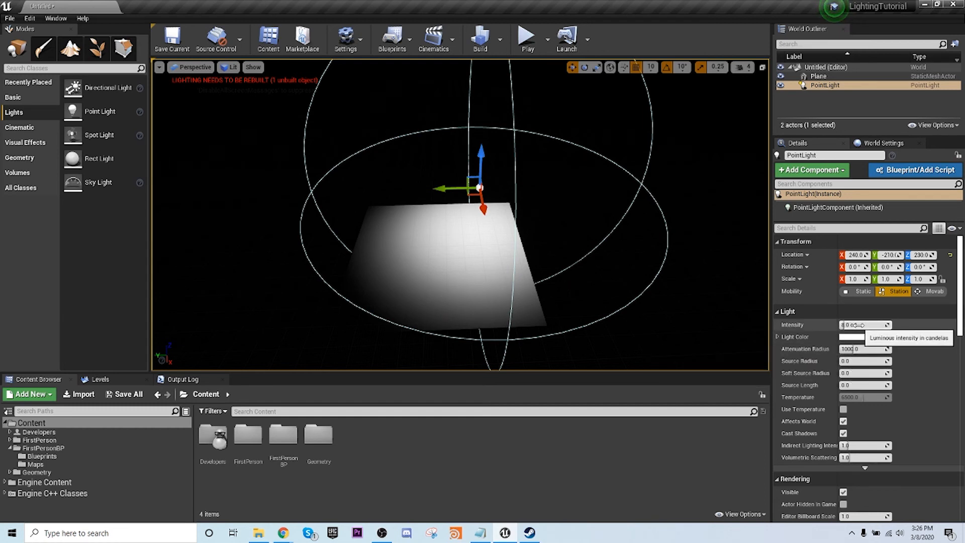
pyautogui.moveTo(860, 324)
pyautogui.mouseDown()
pyautogui.moveTo(884, 324)
pyautogui.moveTo(844, 324)
pyautogui.moveTo(857, 325)
pyautogui.mouseUp()
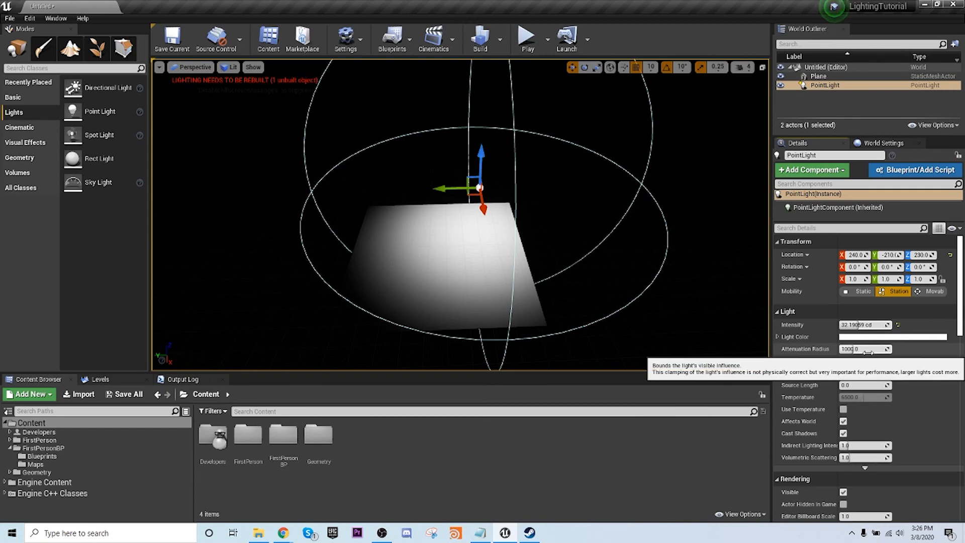
pyautogui.click(885, 337)
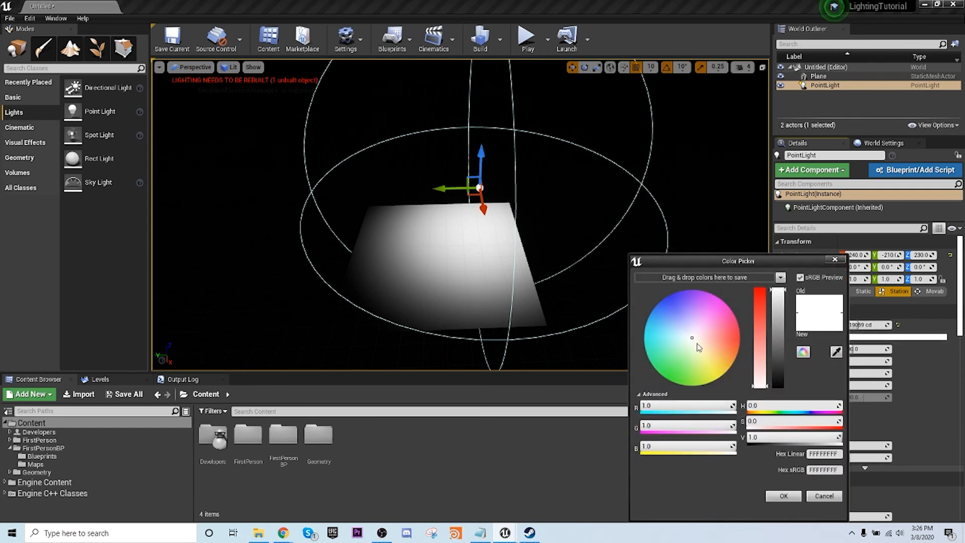
pyautogui.moveTo(697, 347); pyautogui.dragTo(730, 333)
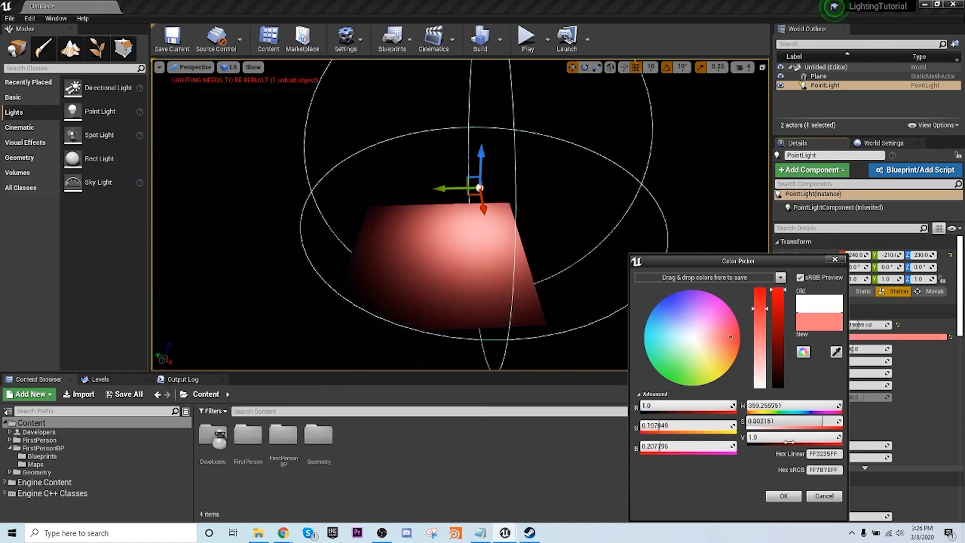
pyautogui.click(783, 496)
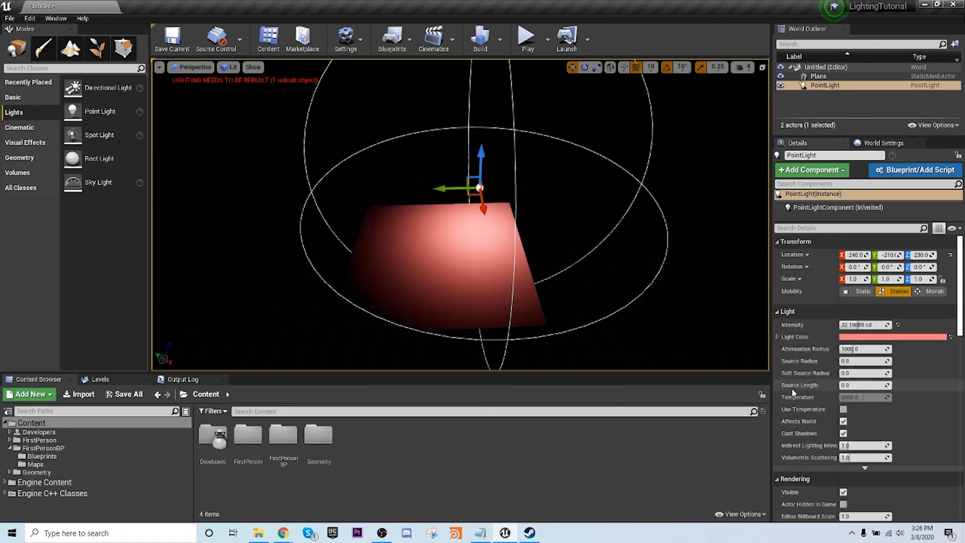
# - Enable Use Temperature on the point light and reset its light color to white with green and blue at 1
pyautogui.click(843, 409)
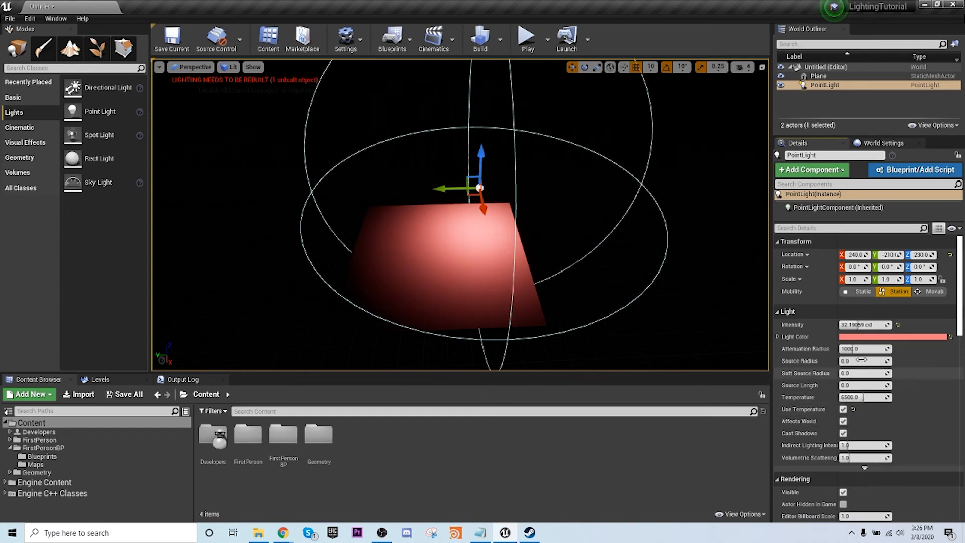
pyautogui.click(861, 338)
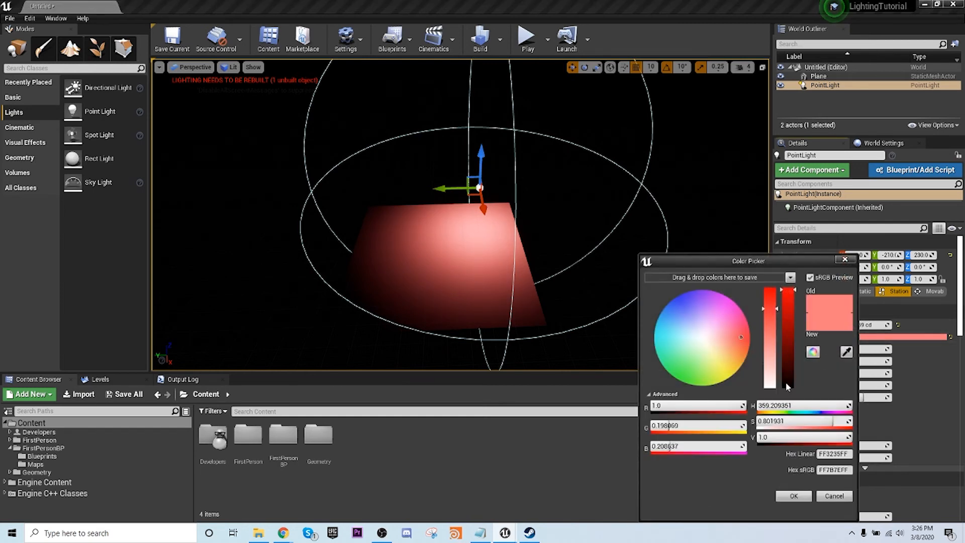
pyautogui.click(680, 426)
pyautogui.write('1')
pyautogui.press('Tab')
pyautogui.write('1')
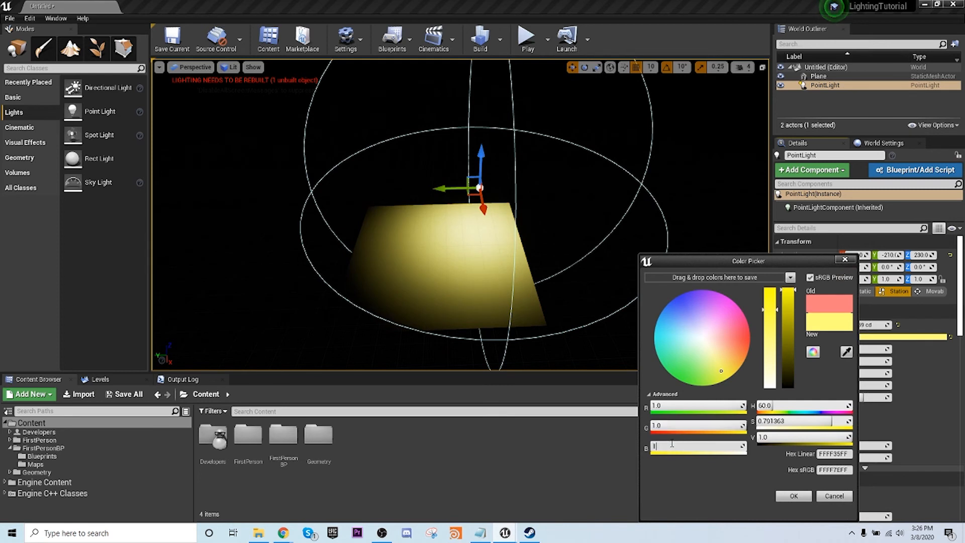
pyautogui.press('Return')
pyautogui.click(784, 495)
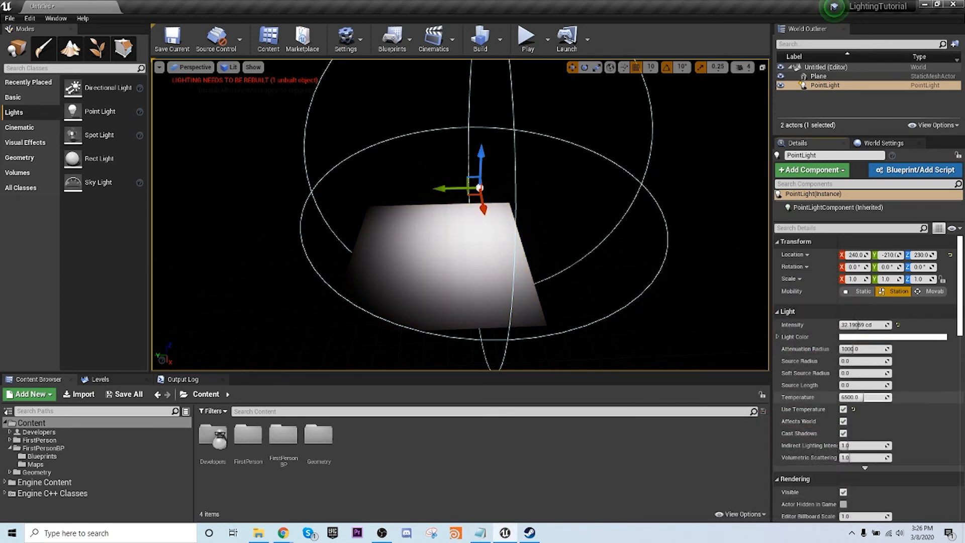
# - Set the point light's temperature to 2500 for a warm orange glow
pyautogui.moveTo(841, 397)
pyautogui.mouseDown()
pyautogui.moveTo(873, 397)
pyautogui.moveTo(843, 397)
pyautogui.mouseUp()
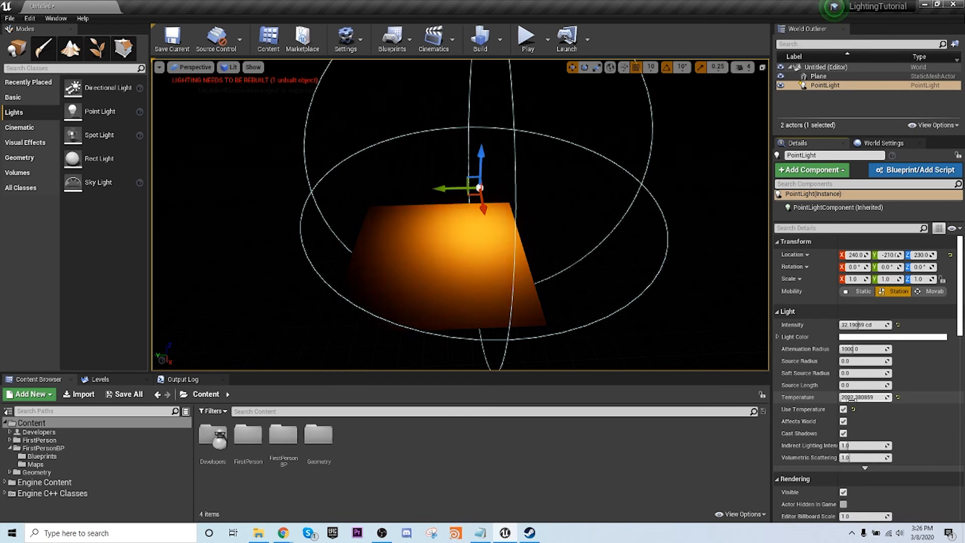
pyautogui.click(853, 398)
pyautogui.write('2500.0')
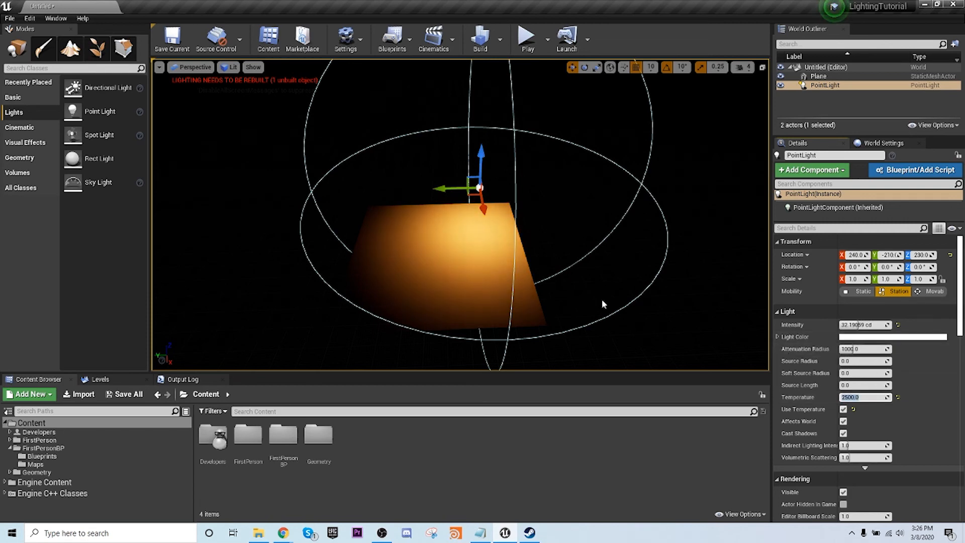
pyautogui.moveTo(465, 214); pyautogui.dragTo(457, 222, button='right')
pyautogui.press('w')
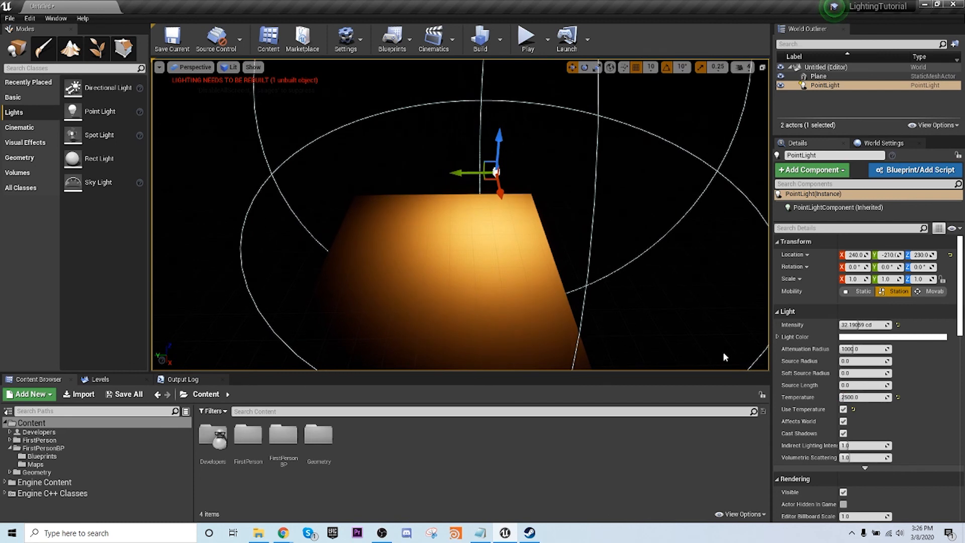
# - Set the point light's temperature to about 8778 and reduce its attenuation radius to about 372
pyautogui.moveTo(854, 397); pyautogui.dragTo(900, 397)
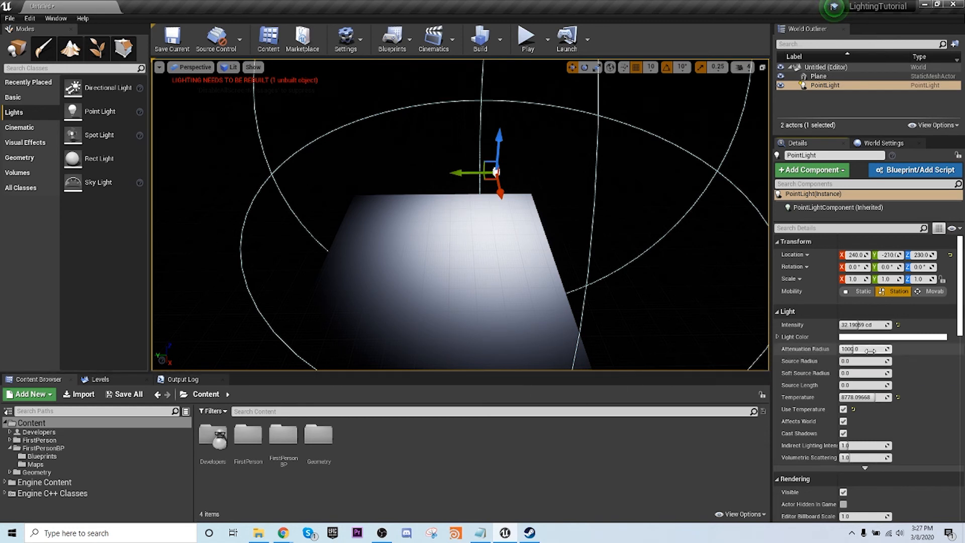
pyautogui.moveTo(871, 349)
pyautogui.mouseDown()
pyautogui.moveTo(845, 349)
pyautogui.moveTo(860, 351)
pyautogui.mouseUp()
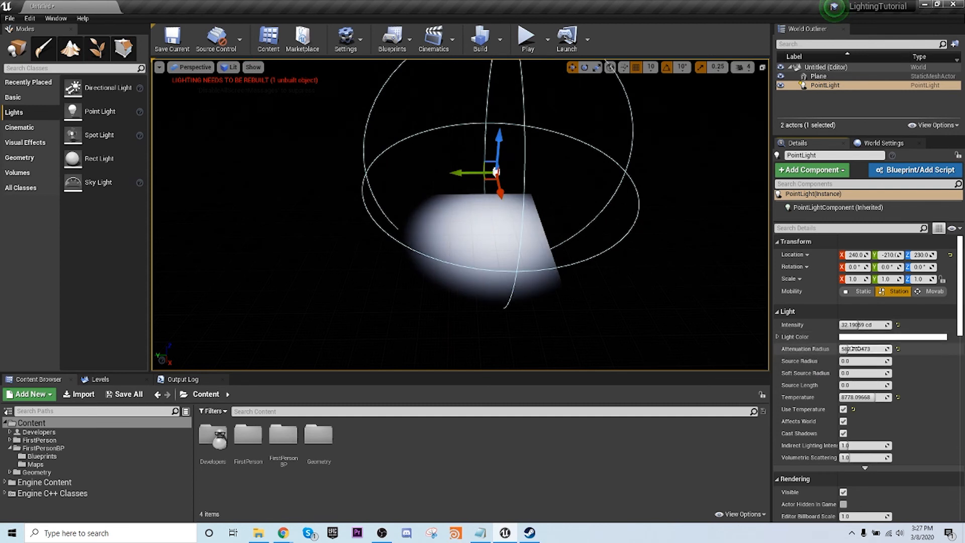
pyautogui.moveTo(855, 348); pyautogui.dragTo(842, 350)
# - Move the point light down to about Z 70 and sideways to about Y -50 over the floor
pyautogui.moveTo(499, 148); pyautogui.dragTo(517, 236)
pyautogui.scroll(8, 517, 237)
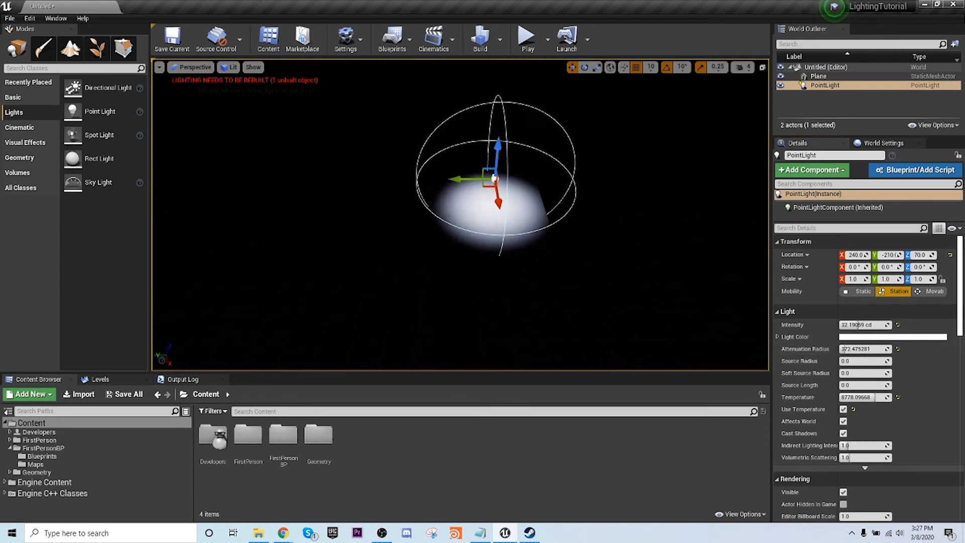
pyautogui.scroll(-8, 581, 259)
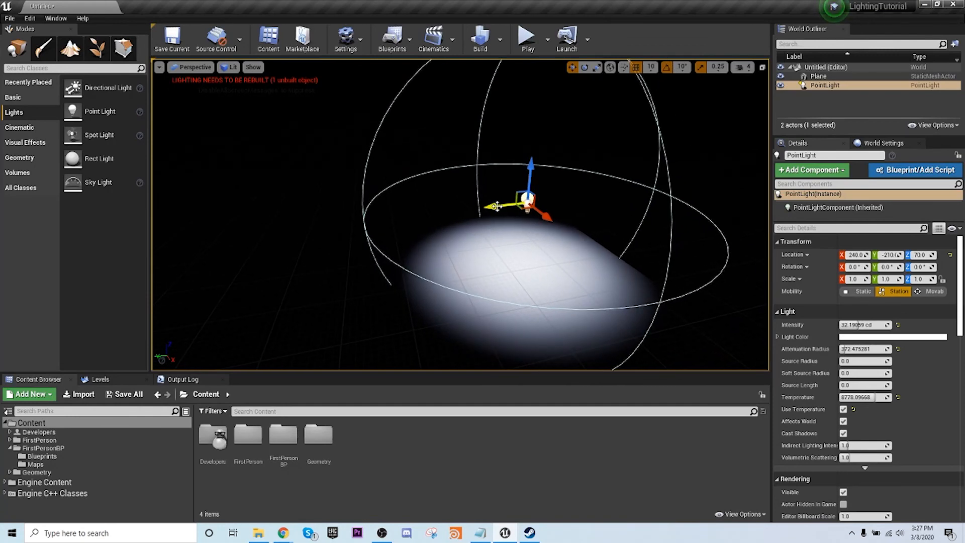
pyautogui.moveTo(503, 206); pyautogui.dragTo(437, 211)
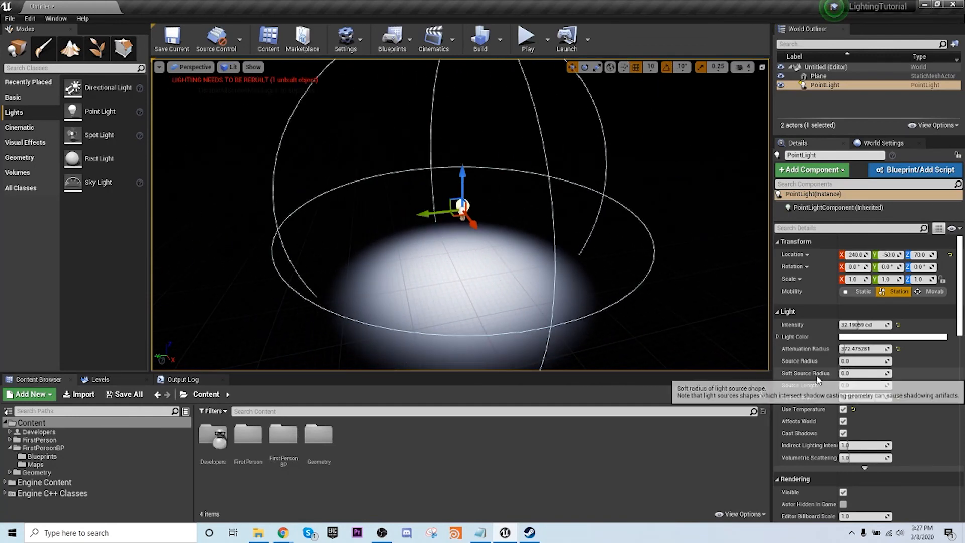
# - Expand the point light's advanced light properties and examine the falloff, shadow and ray tracing options
pyautogui.scroll(-1, 819, 427)
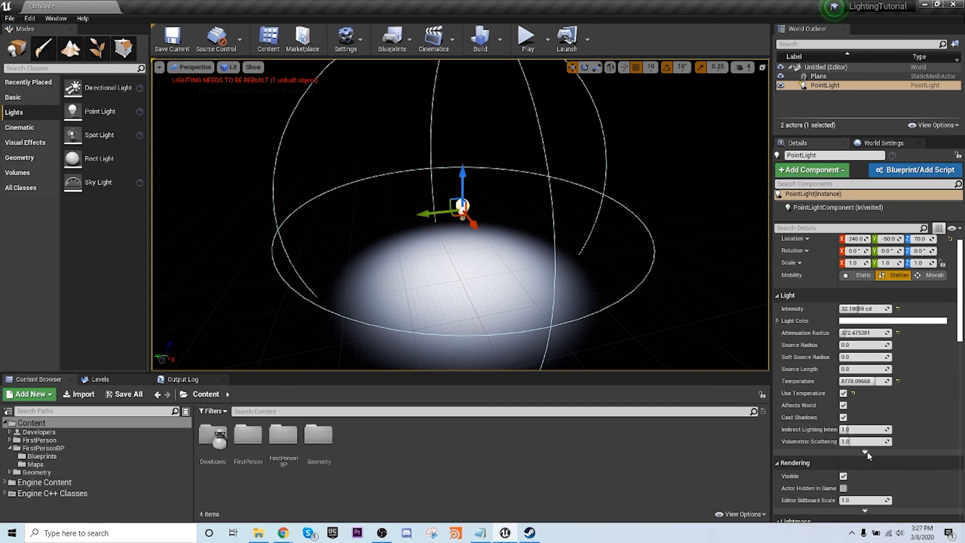
pyautogui.scroll(-5, 833, 384)
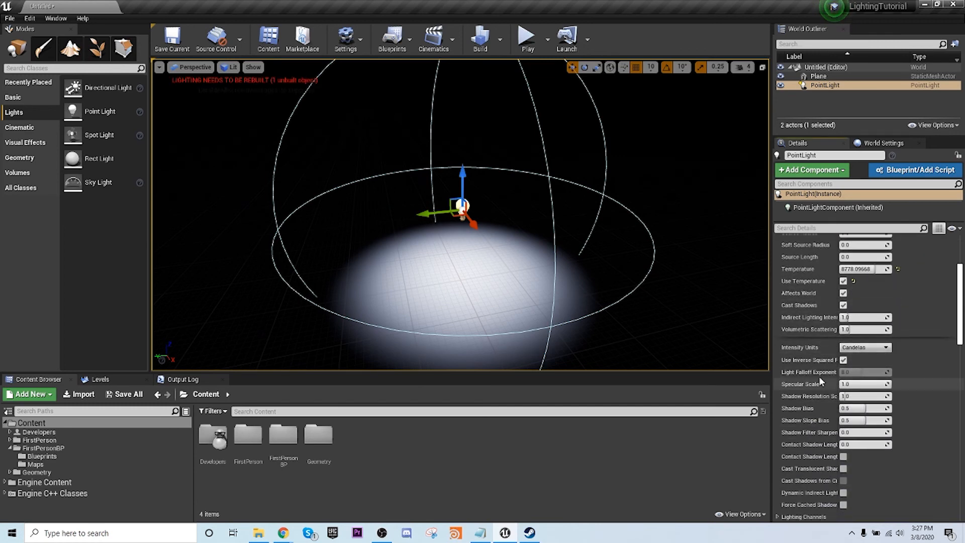
pyautogui.scroll(1, 805, 397)
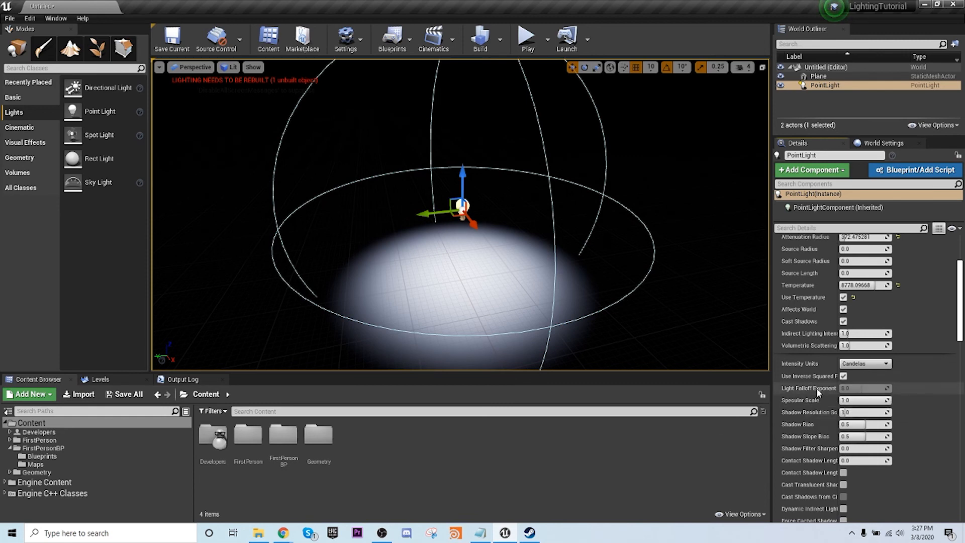
pyautogui.scroll(-5, 823, 344)
pyautogui.scroll(-1, 823, 344)
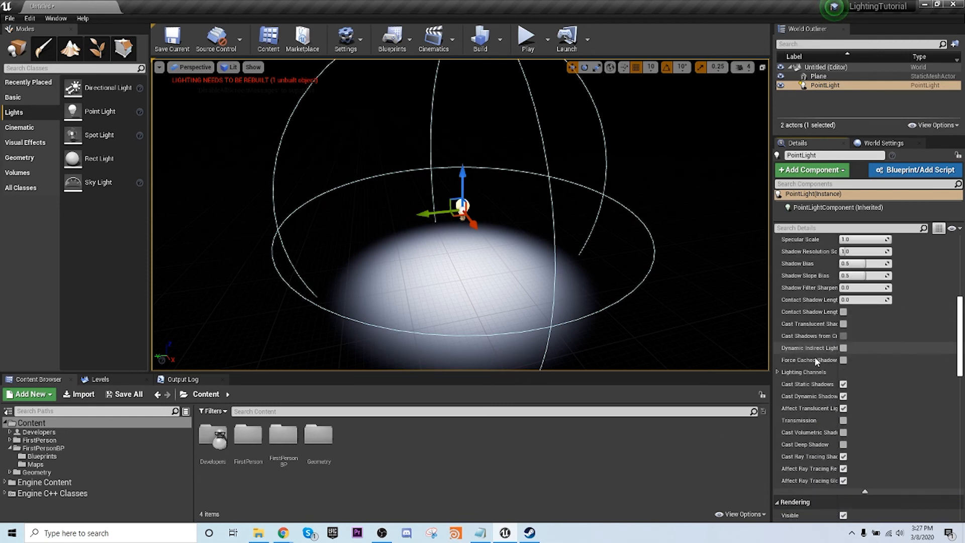
# - Set the point light's mobility to Static
pyautogui.scroll(7, 817, 352)
pyautogui.scroll(6, 815, 352)
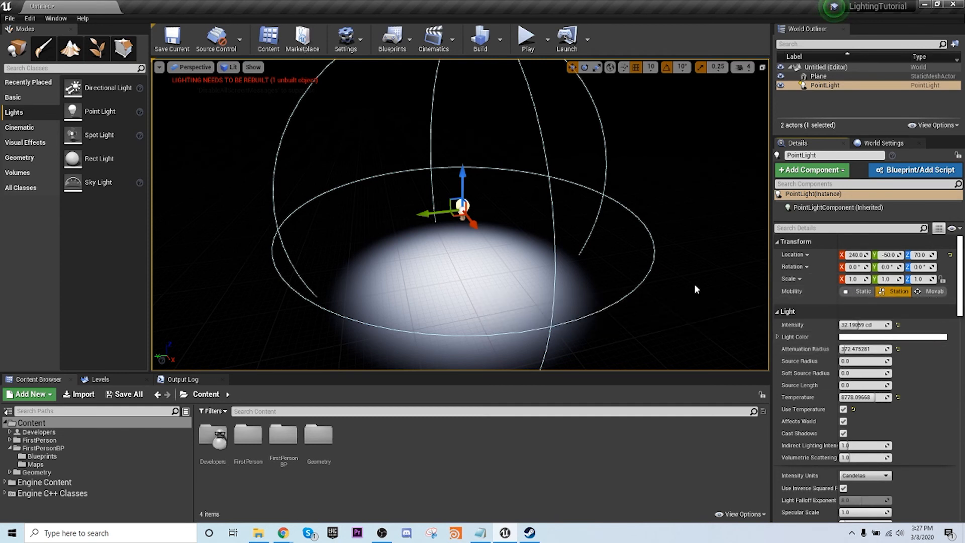
pyautogui.click(856, 296)
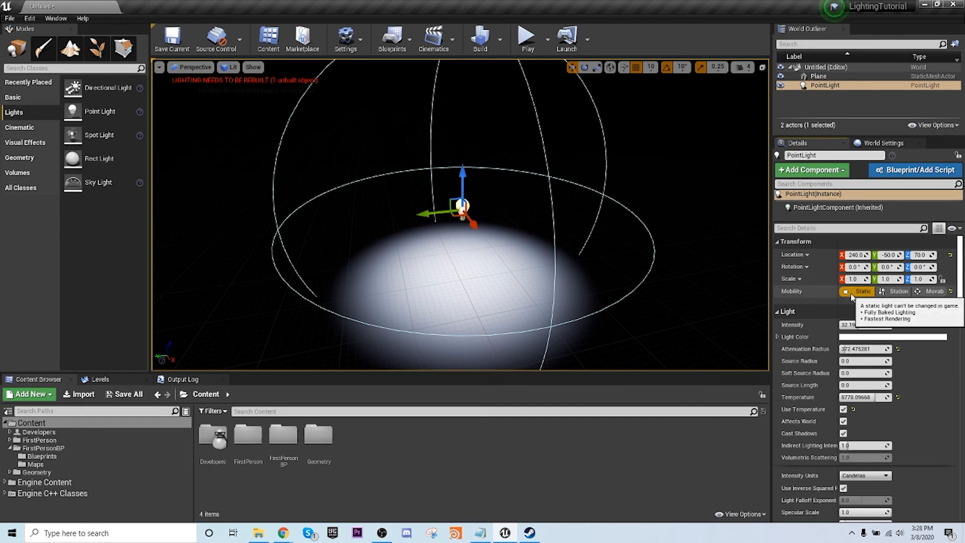
# - Place a cube on the lit floor at about X 290, Y 40 and build the lighting
pyautogui.click(13, 97)
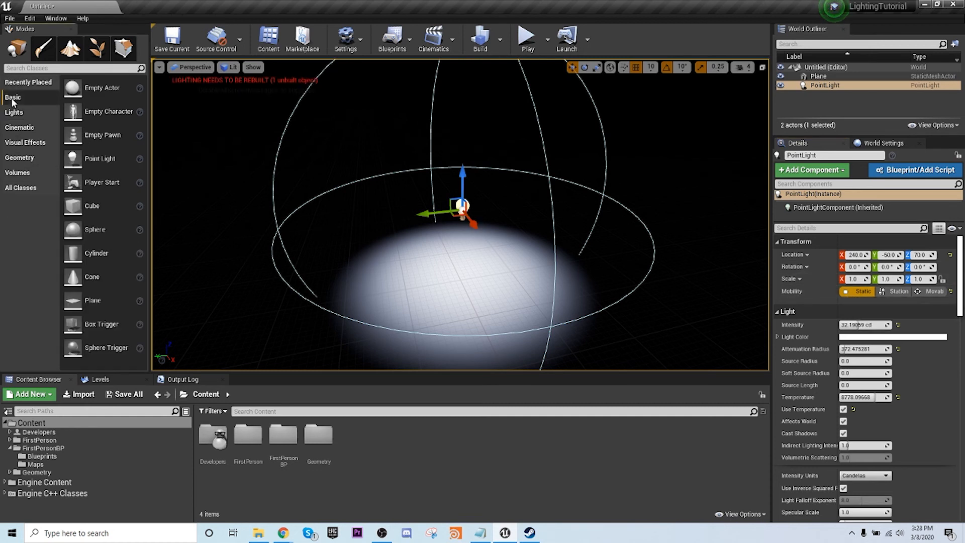
pyautogui.moveTo(75, 205); pyautogui.dragTo(416, 226)
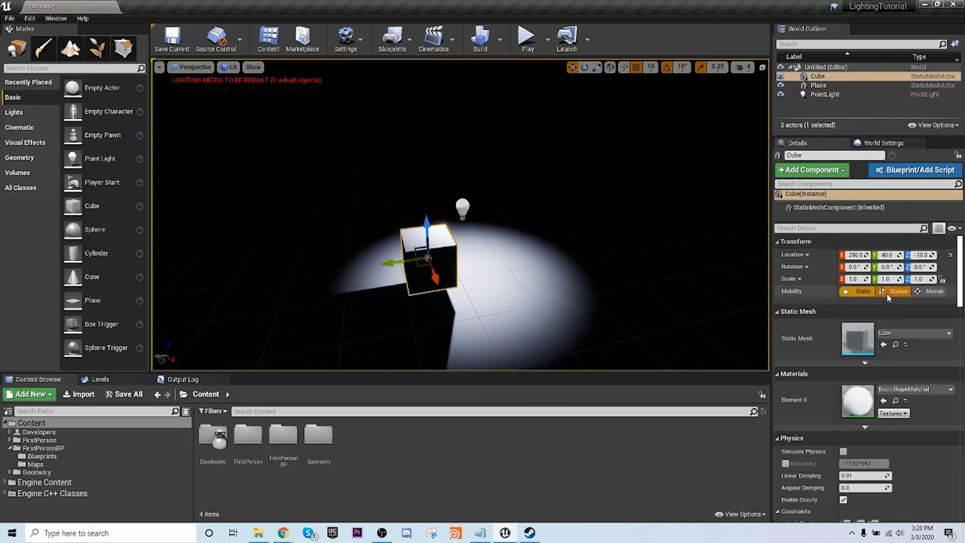
pyautogui.click(501, 44)
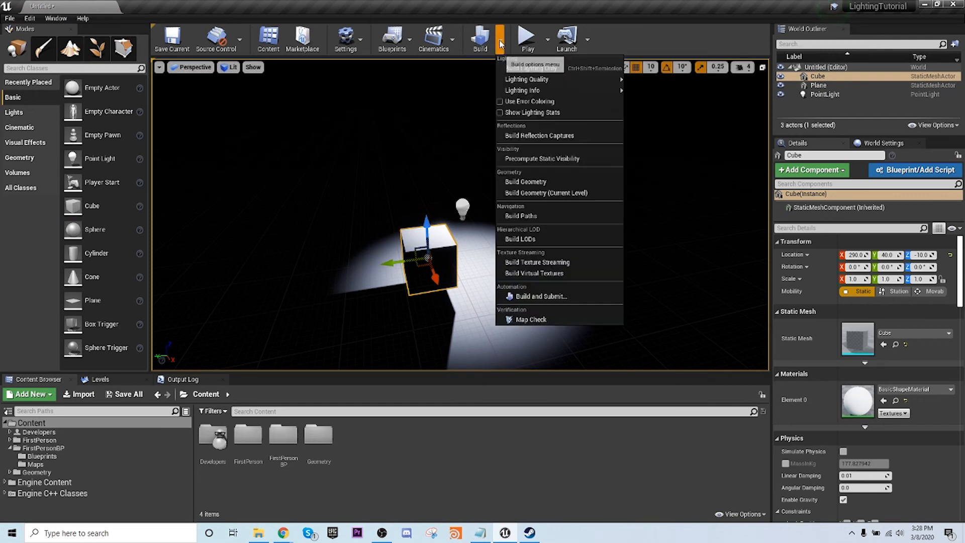
pyautogui.click(525, 71)
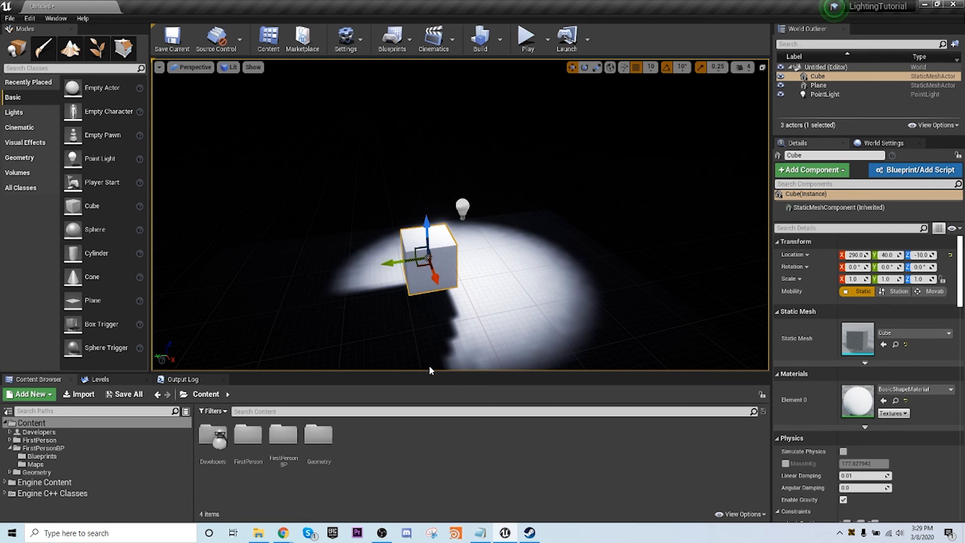
# - Move the cube across the floor to about Y -200 and back to about Y 60 to compare it with its baked shadow
pyautogui.moveTo(385, 261); pyautogui.dragTo(496, 248)
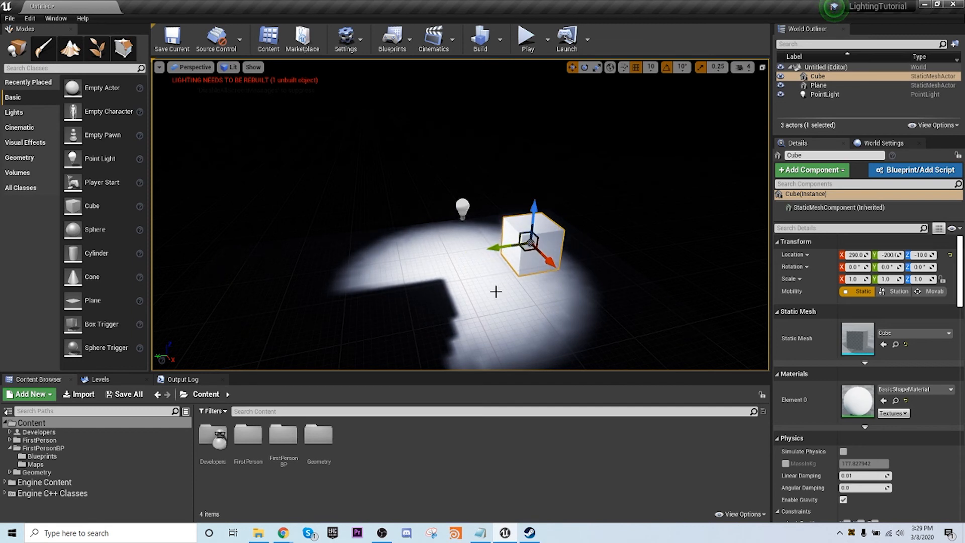
pyautogui.moveTo(496, 247); pyautogui.dragTo(382, 265)
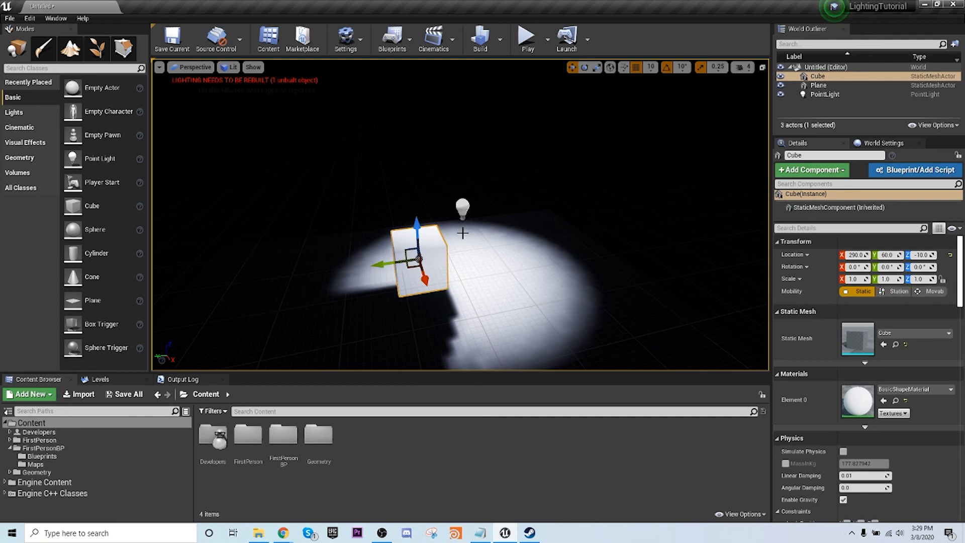
pyautogui.click(896, 291)
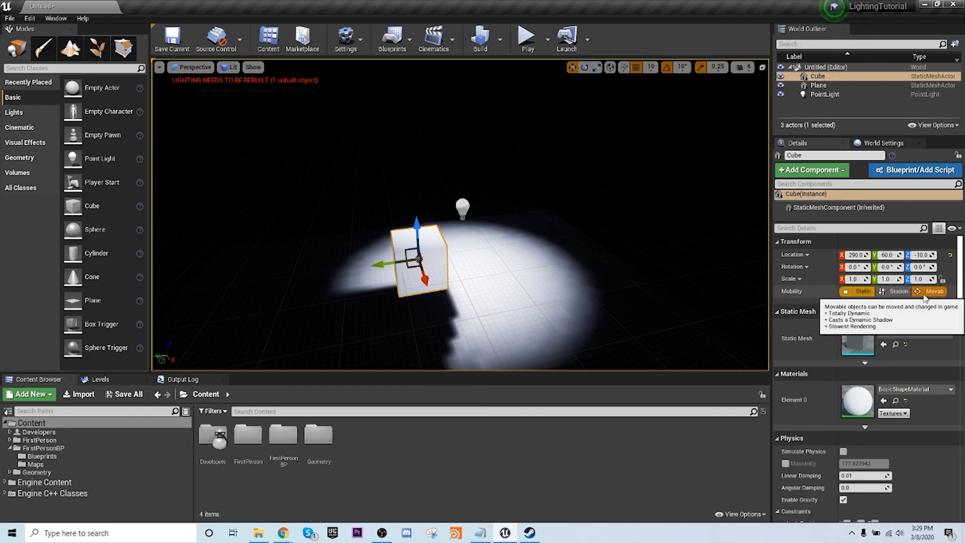
pyautogui.click(462, 210)
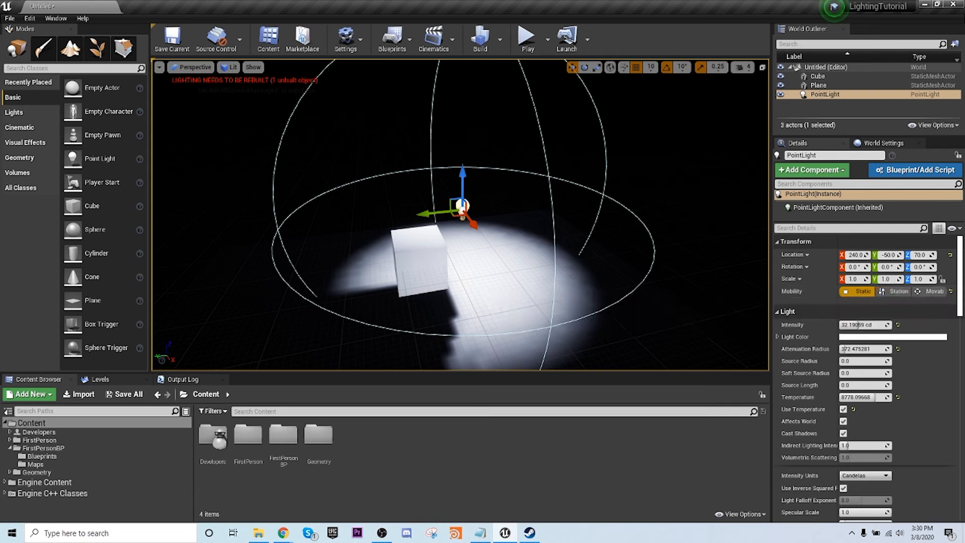
pyautogui.click(432, 261)
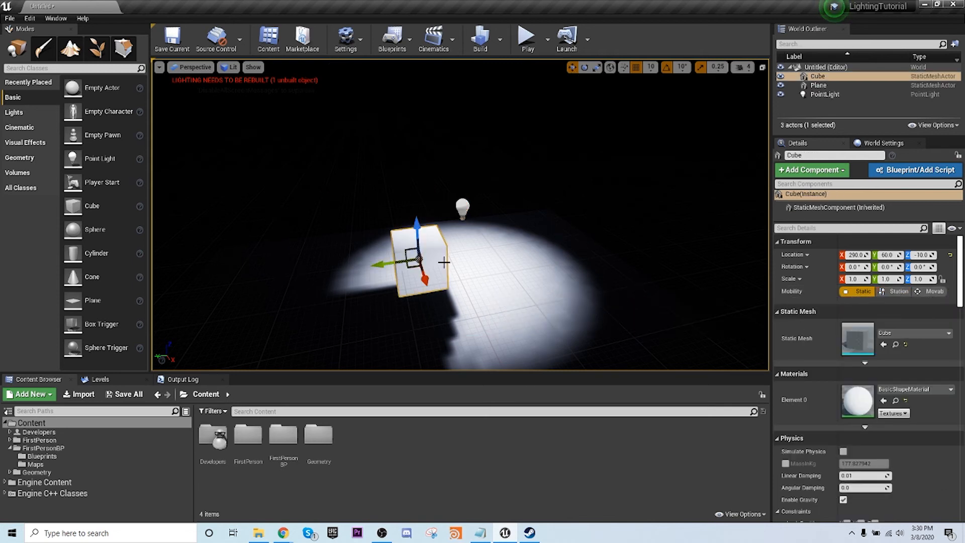
pyautogui.click(462, 207)
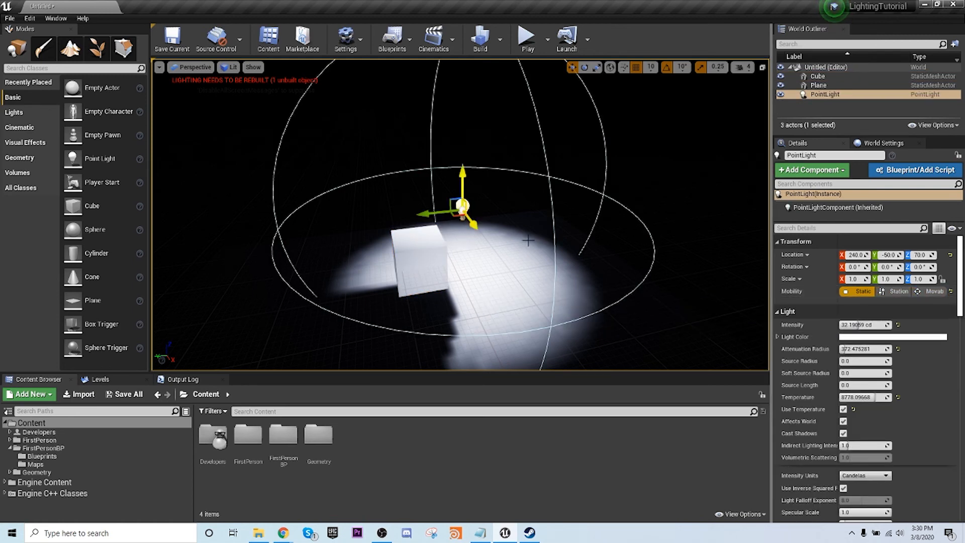
# - Duplicate the cube across the light pool to about X 300, Y -130 and set the copy's mobility to Movable
pyautogui.click(425, 266)
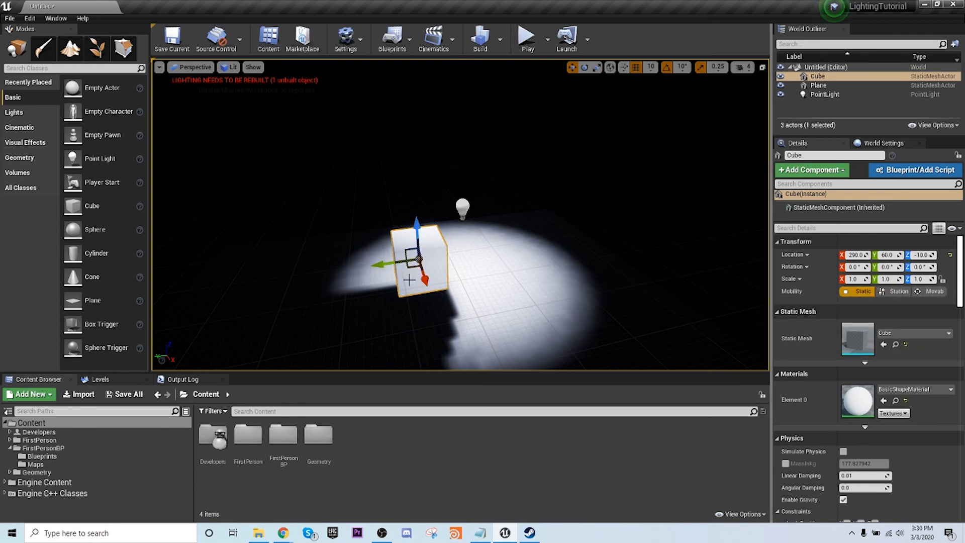
pyautogui.keyDown('alt'); pyautogui.moveTo(378, 265); pyautogui.dragTo(462, 252); pyautogui.keyUp('alt')
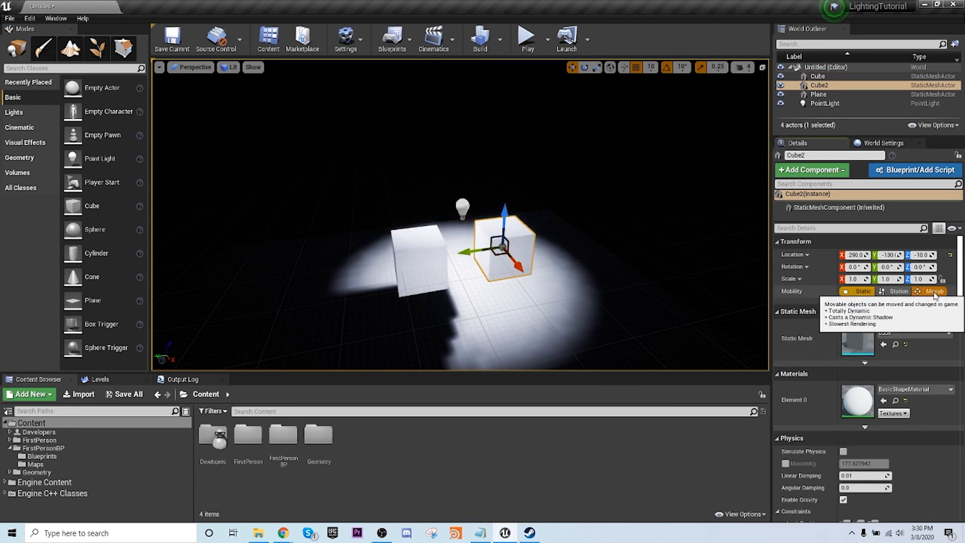
pyautogui.click(934, 292)
pyautogui.moveTo(519, 265); pyautogui.dragTo(525, 267)
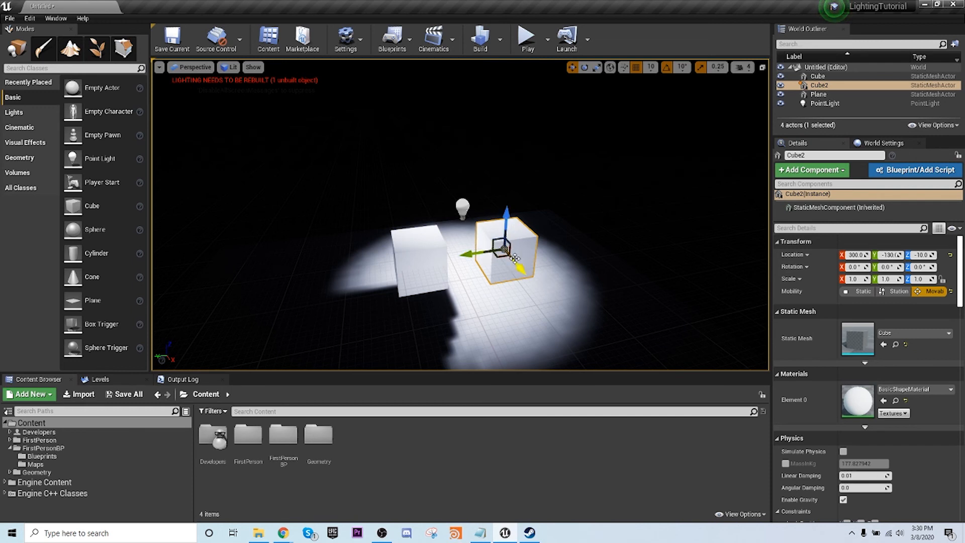
# - Rebuild the lighting and shift the movable cube to about Y -180
pyautogui.click(500, 39)
pyautogui.click(528, 70)
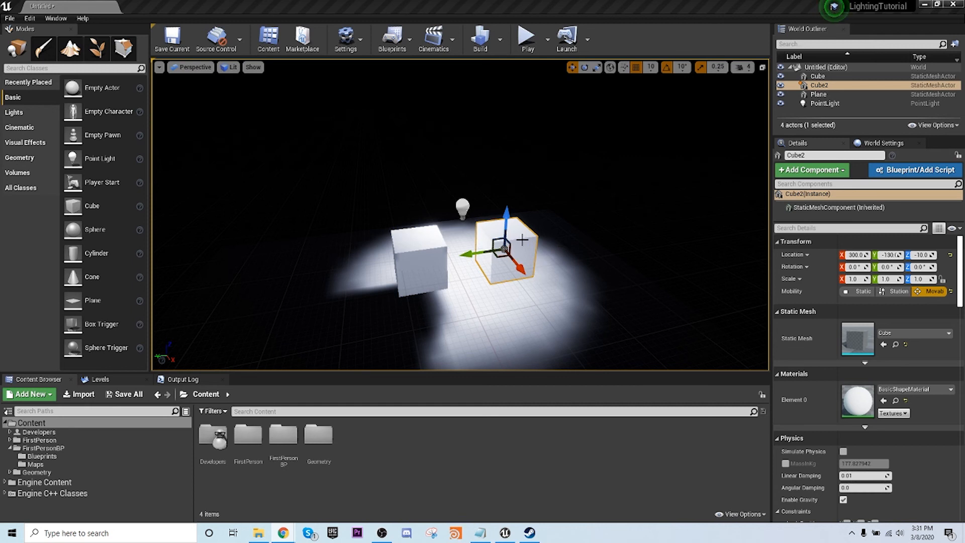
pyautogui.moveTo(503, 247); pyautogui.dragTo(527, 247)
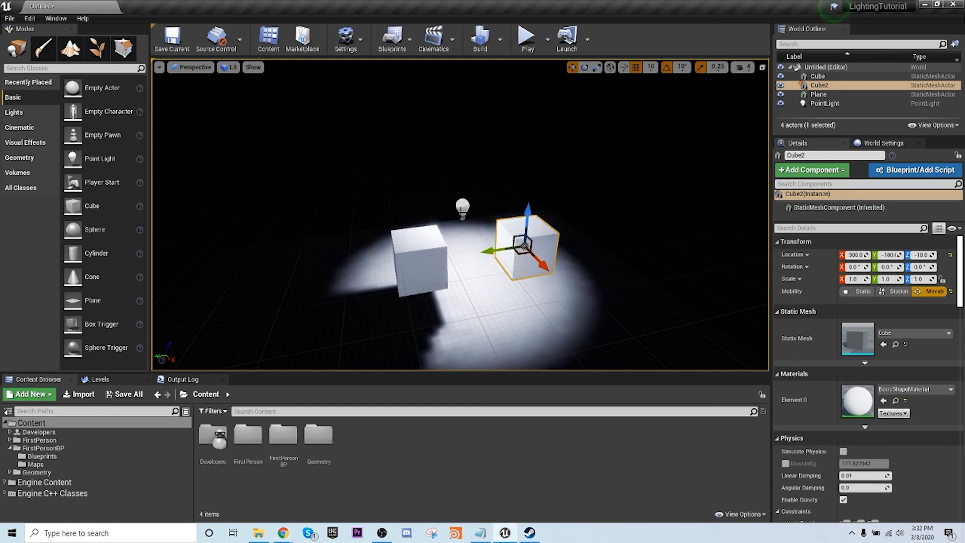
# - Set the point light's mobility to Stationary
pyautogui.click(461, 209)
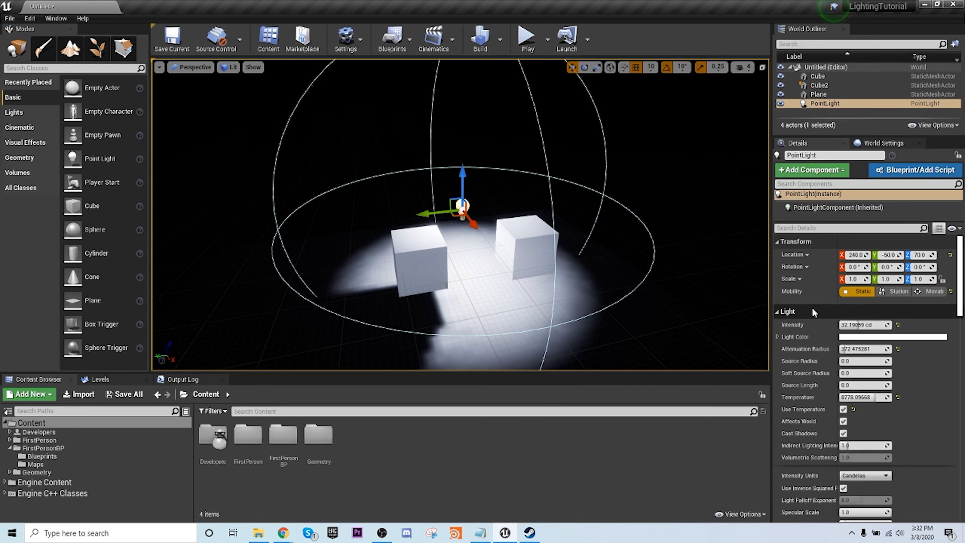
pyautogui.click(895, 291)
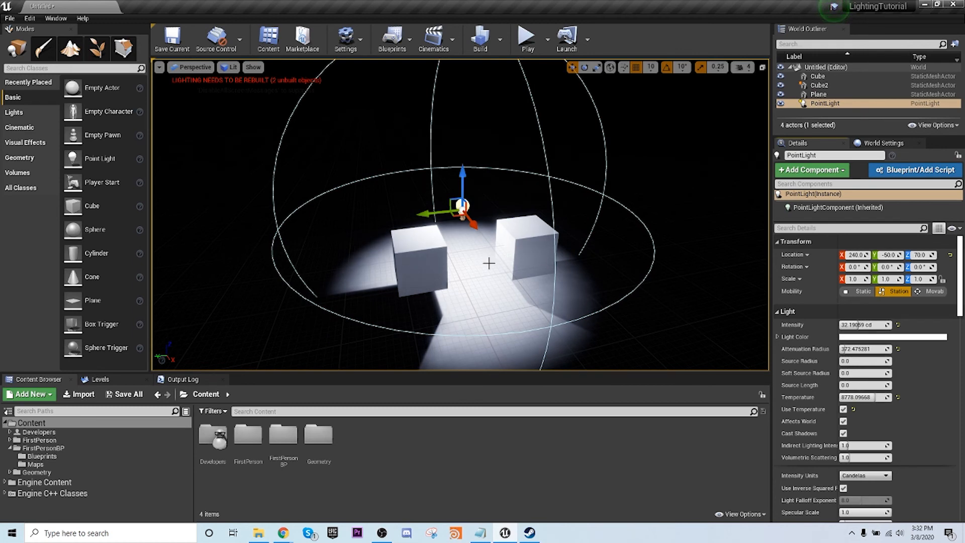
pyautogui.moveTo(442, 300); pyautogui.dragTo(406, 330, button='right')
pyautogui.moveTo(526, 217); pyautogui.dragTo(576, 179, button='right')
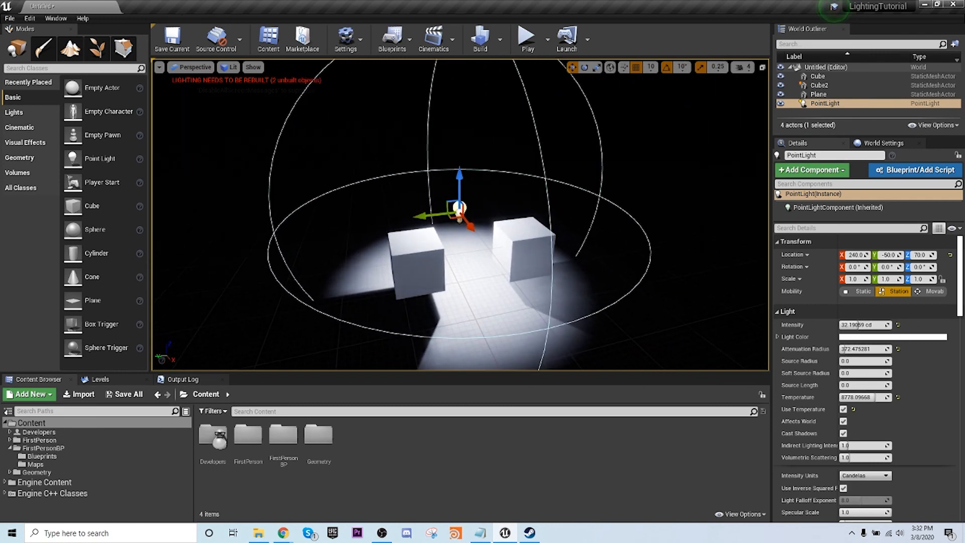
# - Shift the movable cube back and forth under the stationary light and leave it at about Y -140
pyautogui.click(524, 247)
pyautogui.moveTo(486, 256)
pyautogui.mouseDown()
pyautogui.moveTo(458, 257)
pyautogui.moveTo(467, 256)
pyautogui.mouseUp()
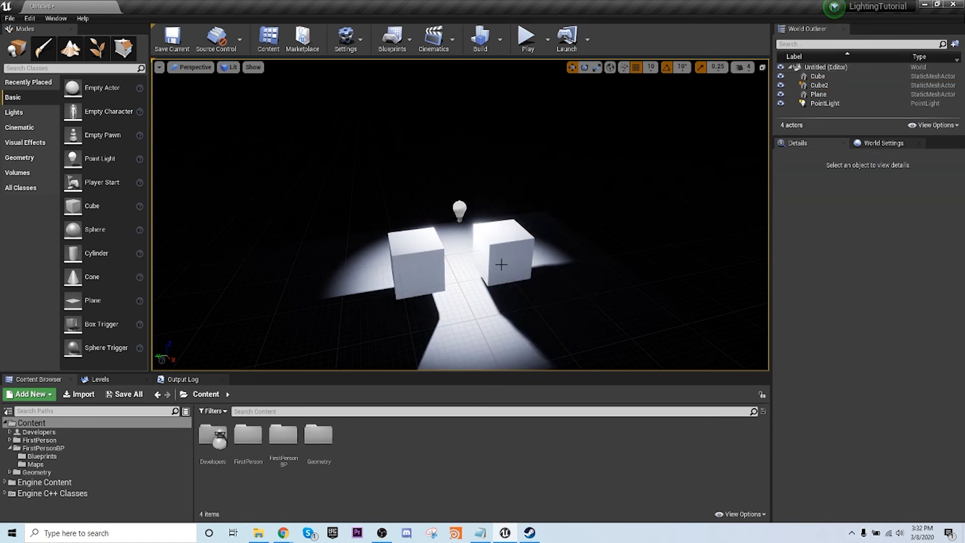
pyautogui.click(498, 252)
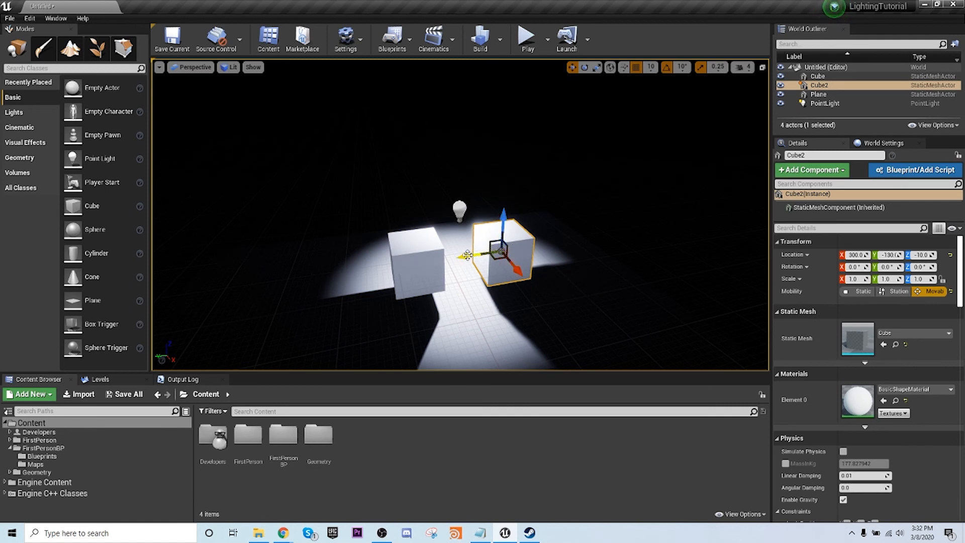
pyautogui.moveTo(464, 255); pyautogui.dragTo(473, 255)
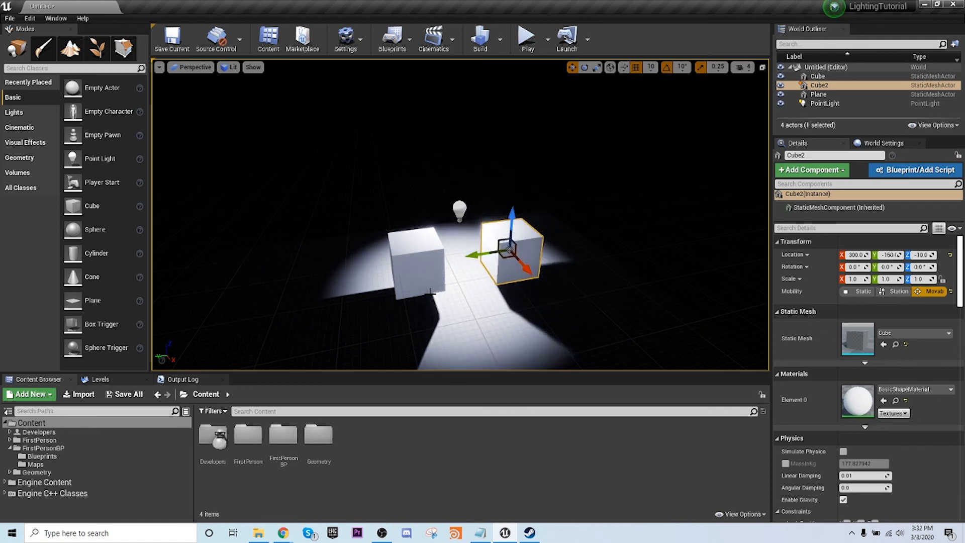
pyautogui.moveTo(477, 254)
pyautogui.mouseDown()
pyautogui.moveTo(429, 258)
pyautogui.moveTo(509, 250)
pyautogui.moveTo(434, 260)
pyautogui.moveTo(486, 253)
pyautogui.moveTo(470, 254)
pyautogui.mouseUp()
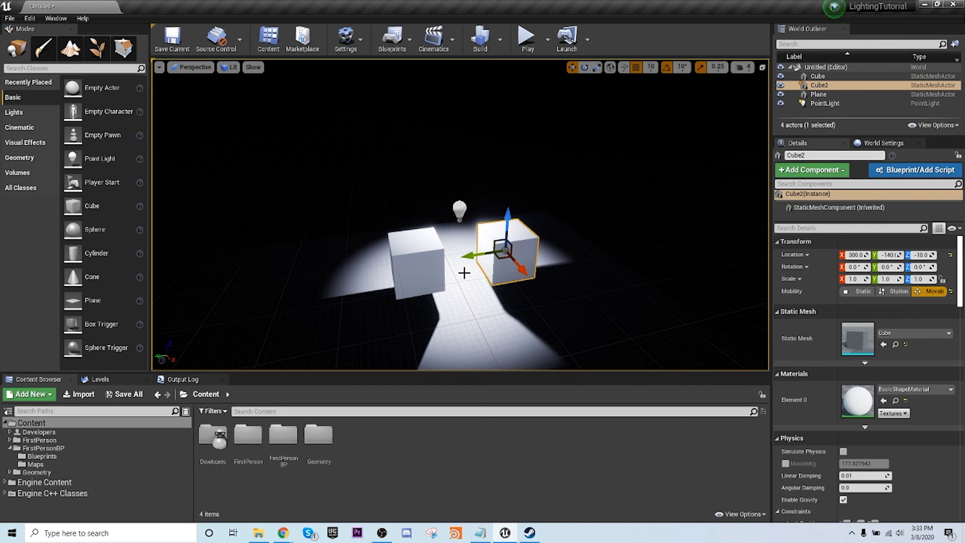
# - Set the point light's mobility to Movable and move the static cube to about Y 70
pyautogui.click(459, 210)
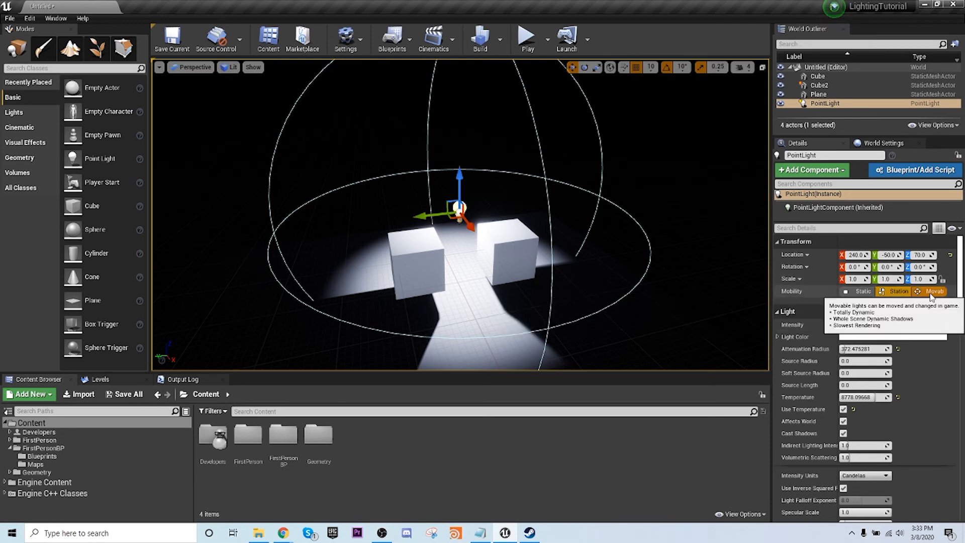
pyautogui.click(932, 297)
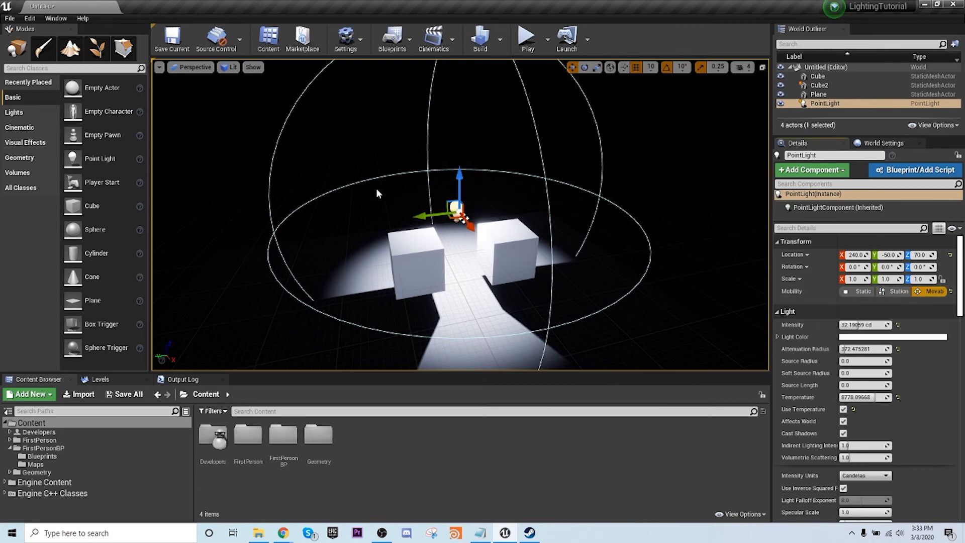
pyautogui.click(422, 256)
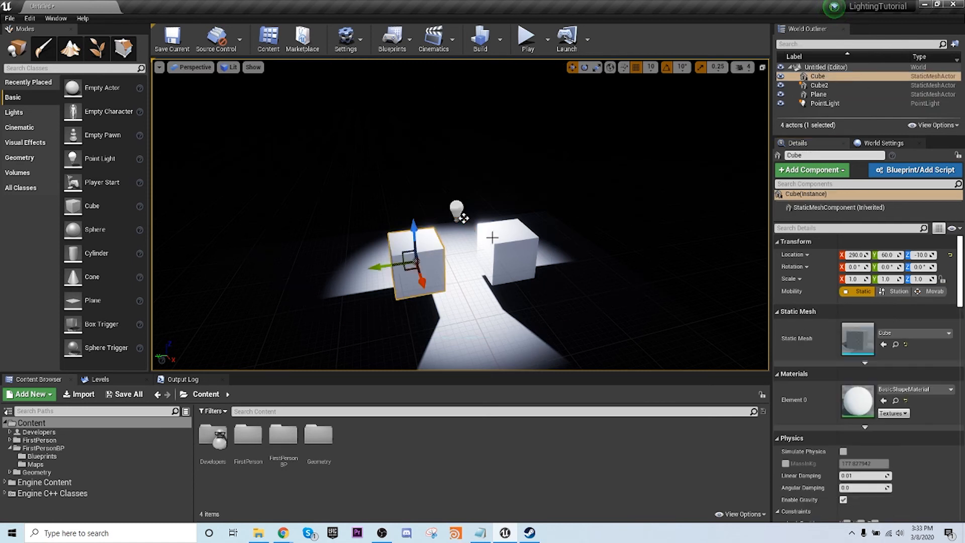
pyautogui.moveTo(374, 266)
pyautogui.mouseDown()
pyautogui.moveTo(327, 273)
pyautogui.moveTo(395, 259)
pyautogui.moveTo(312, 275)
pyautogui.moveTo(397, 263)
pyautogui.moveTo(341, 276)
pyautogui.moveTo(370, 277)
pyautogui.moveTo(342, 267)
pyautogui.moveTo(377, 262)
pyautogui.mouseUp()
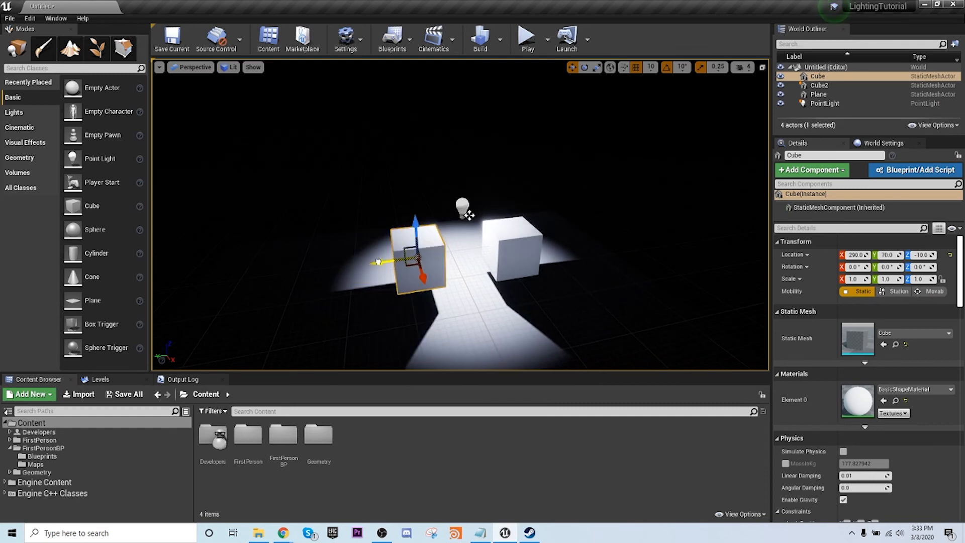
# - Move the point light sideways to about Y -20 between the two cubes
pyautogui.click(465, 210)
pyautogui.moveTo(440, 214)
pyautogui.mouseDown()
pyautogui.moveTo(364, 232)
pyautogui.moveTo(450, 214)
pyautogui.moveTo(424, 218)
pyautogui.mouseUp()
pyautogui.click(511, 249)
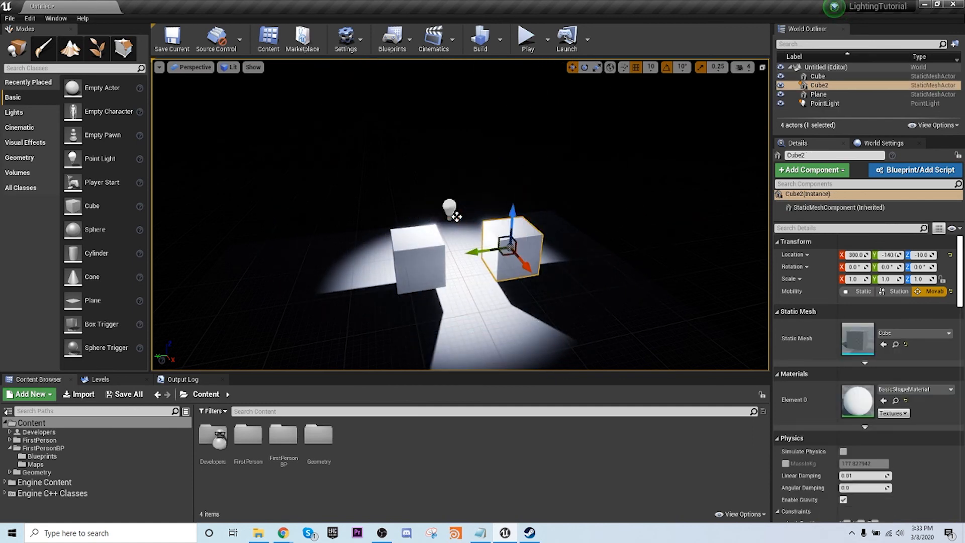
# - Delete the point light and place a spot light above the cubes at about X 240, Y -40, Z 300
pyautogui.click(454, 214)
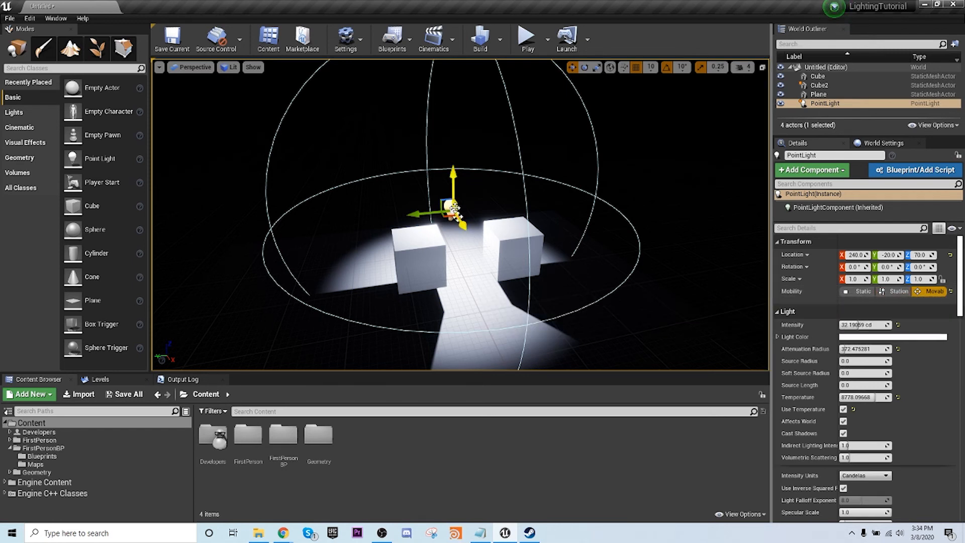
pyautogui.press('Delete')
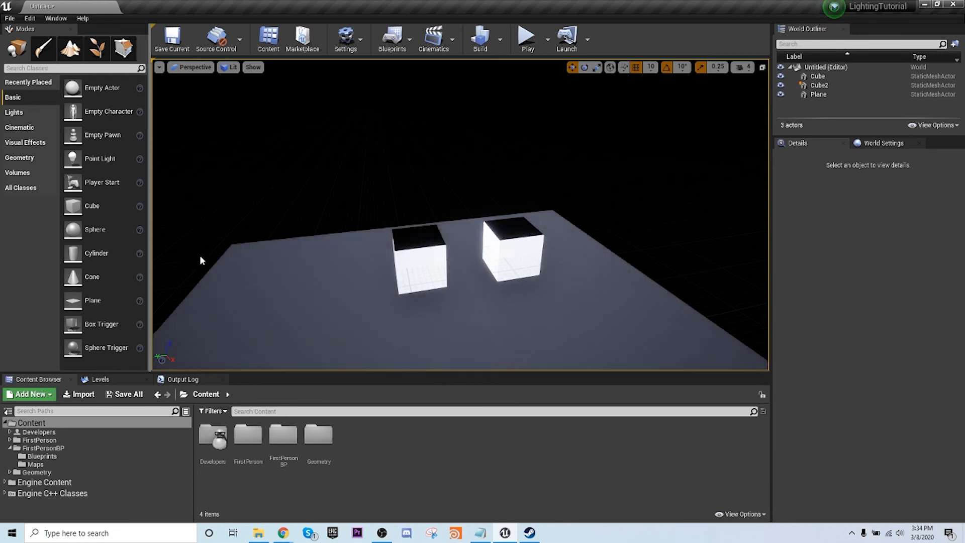
pyautogui.click(20, 112)
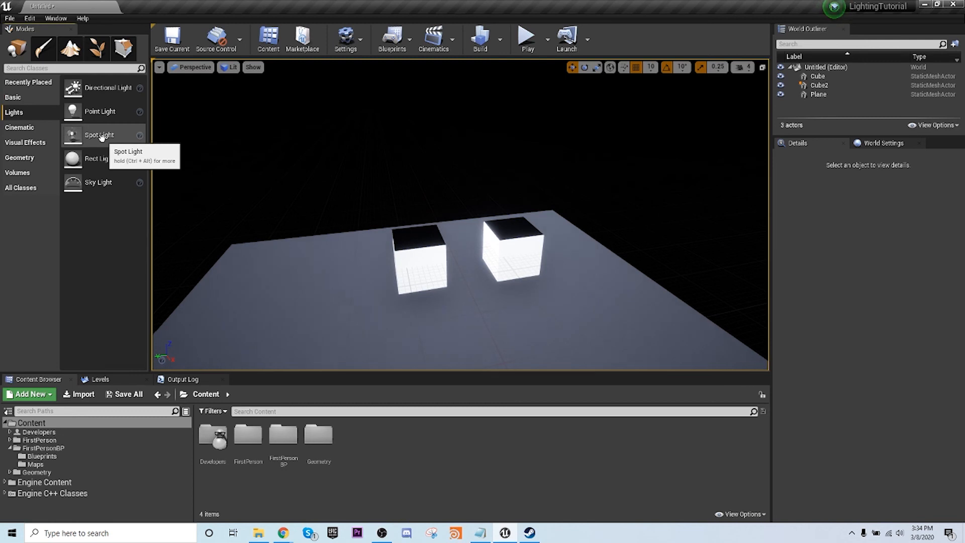
pyautogui.moveTo(101, 137); pyautogui.dragTo(459, 101)
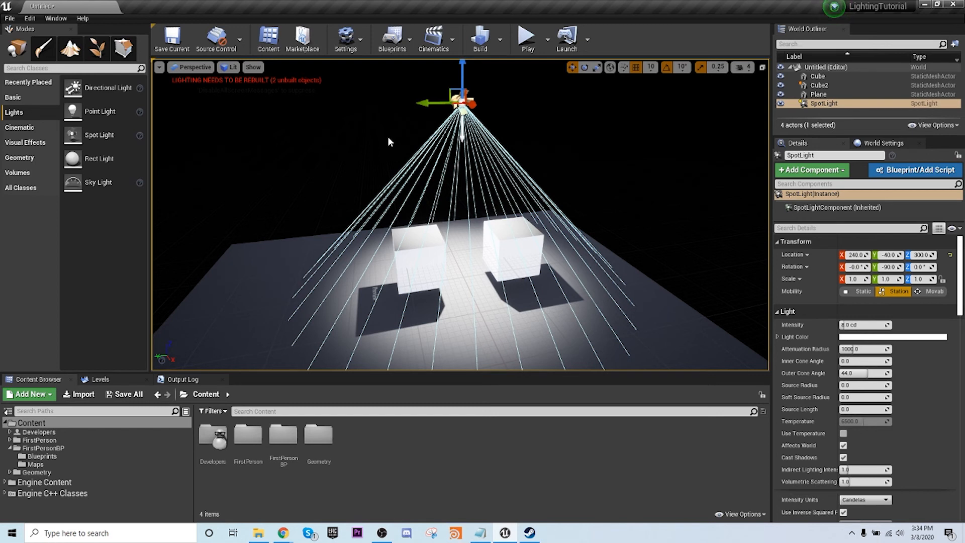
# - Switch the spot light's mobility to Movable and return it to Stationary
pyautogui.click(928, 296)
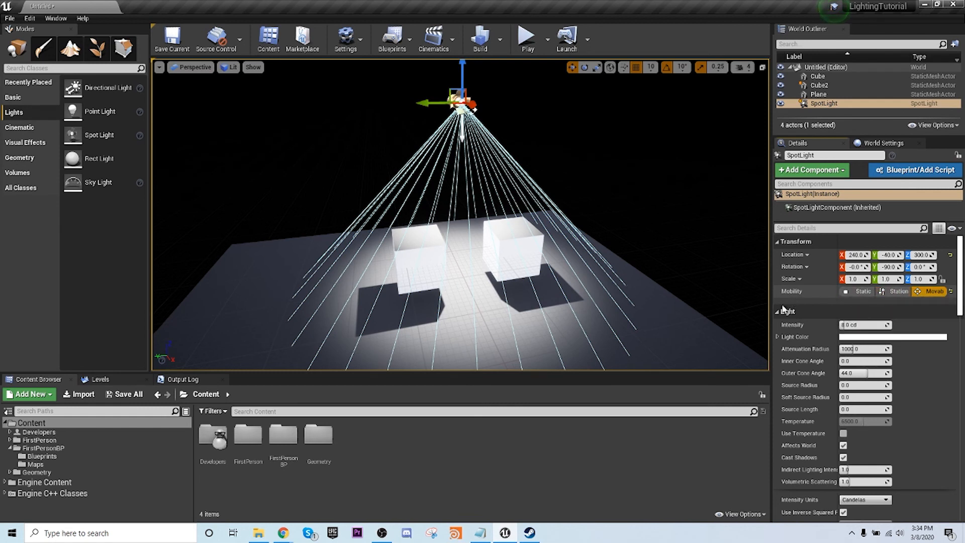
pyautogui.click(902, 294)
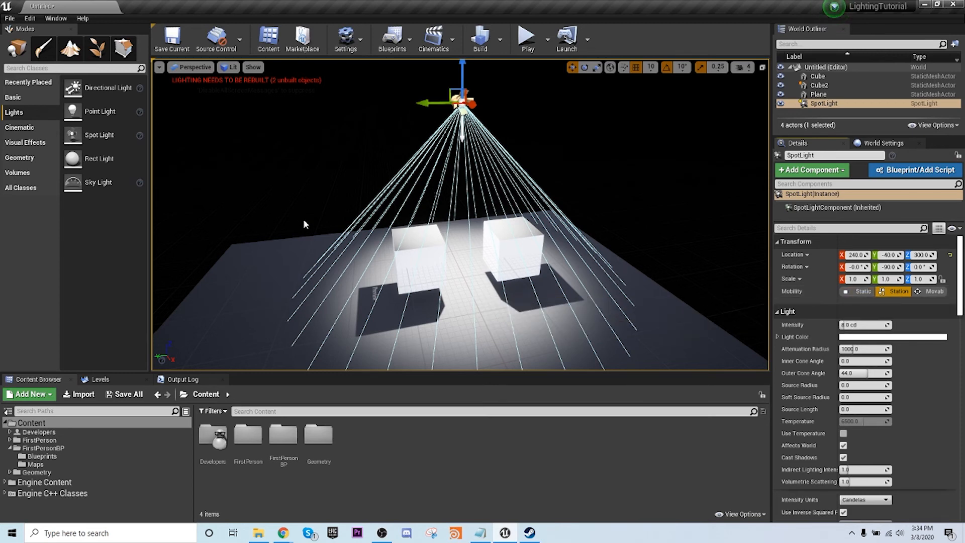
# - Duplicate the spot light twice to extend the lighting across the plane, placing the last copy at about X 580, Y 320
pyautogui.moveTo(405, 211); pyautogui.dragTo(553, 241, button='right')
pyautogui.keyDown('alt'); pyautogui.moveTo(495, 153); pyautogui.dragTo(627, 316); pyautogui.keyUp('alt')
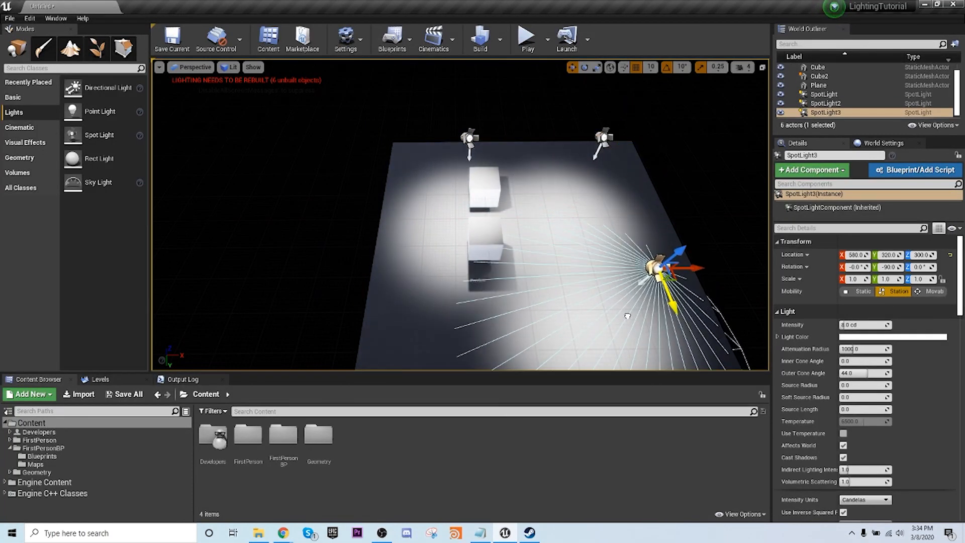
pyautogui.moveTo(497, 245); pyautogui.dragTo(614, 209, button='right')
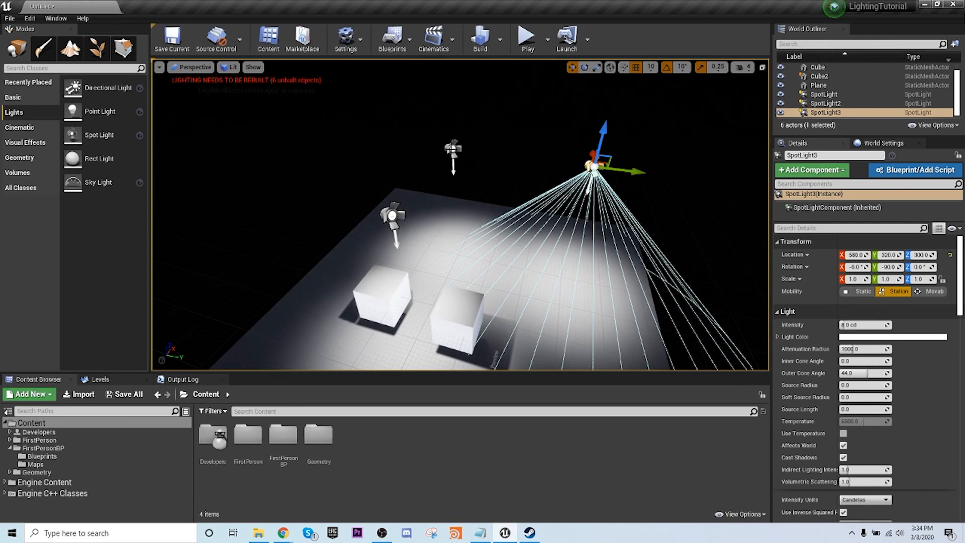
# - Select all three spot lights together and inspect where their light cones overlap on the plane
pyautogui.keyDown('ctrl'); pyautogui.click(453, 149); pyautogui.keyUp('ctrl')
pyautogui.keyDown('ctrl'); pyautogui.click(393, 215); pyautogui.keyUp('ctrl')
pyautogui.moveTo(393, 214); pyautogui.dragTo(498, 321, button='right')
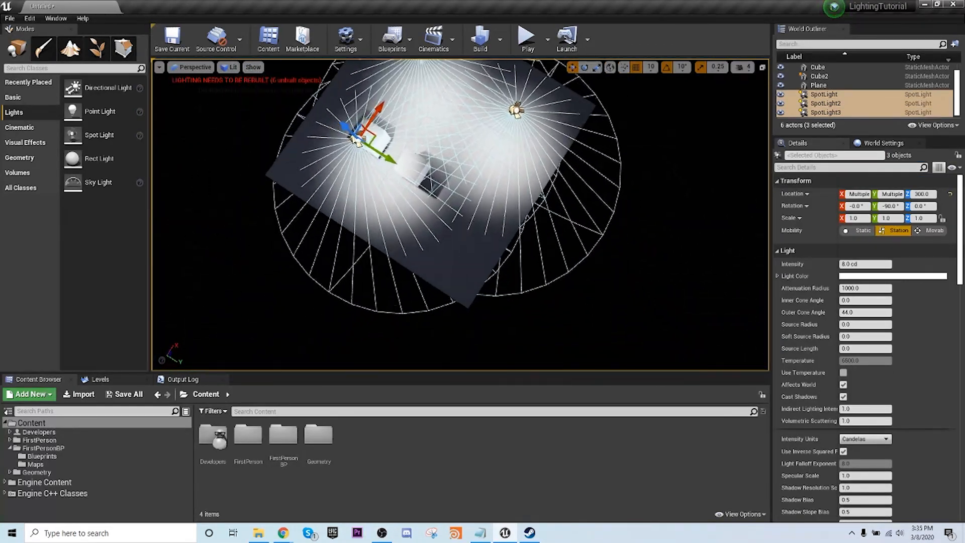
pyautogui.moveTo(357, 141); pyautogui.dragTo(543, 220, button='right')
# - Duplicate the third spot light to about X 230, Y 320, and duplicate that copy to about X 230, Y 180
pyautogui.click(523, 145)
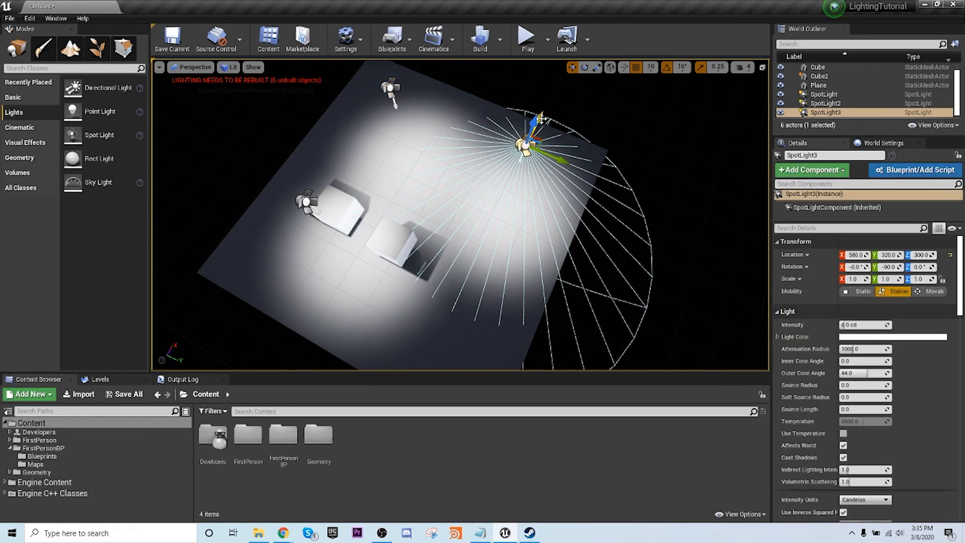
pyautogui.keyDown('alt'); pyautogui.moveTo(541, 119); pyautogui.dragTo(501, 240); pyautogui.keyUp('alt')
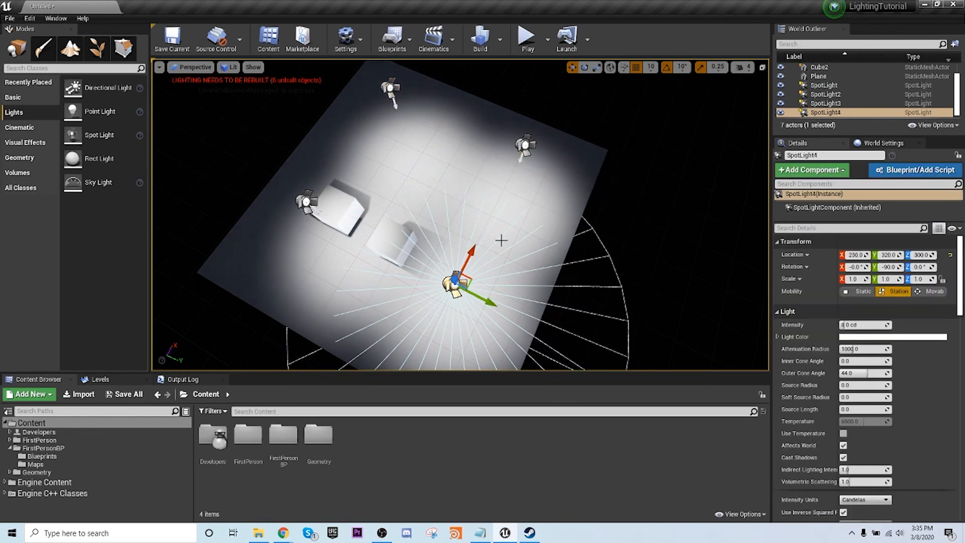
pyautogui.moveTo(369, 299); pyautogui.dragTo(448, 253, button='right')
pyautogui.keyDown('alt'); pyautogui.moveTo(483, 269); pyautogui.dragTo(400, 286); pyautogui.keyUp('alt')
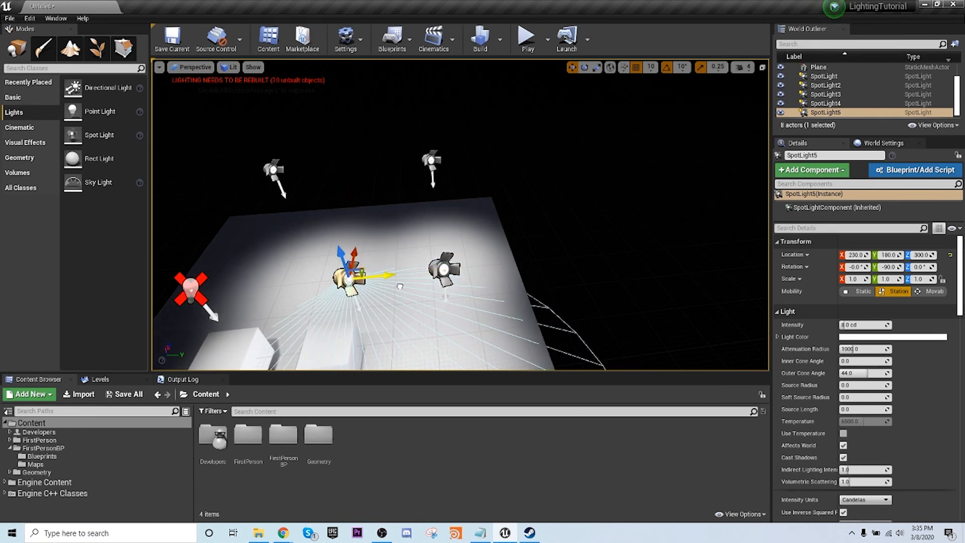
# - Move the original spot light, marked with the red cross, away from the cubes to about Y -520
pyautogui.moveTo(440, 212); pyautogui.dragTo(356, 235, button='right')
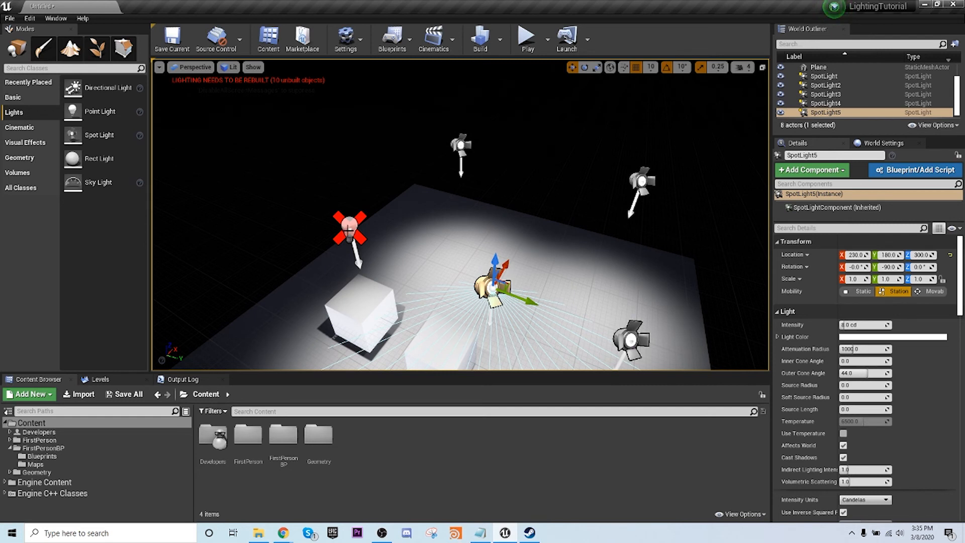
pyautogui.click(349, 230)
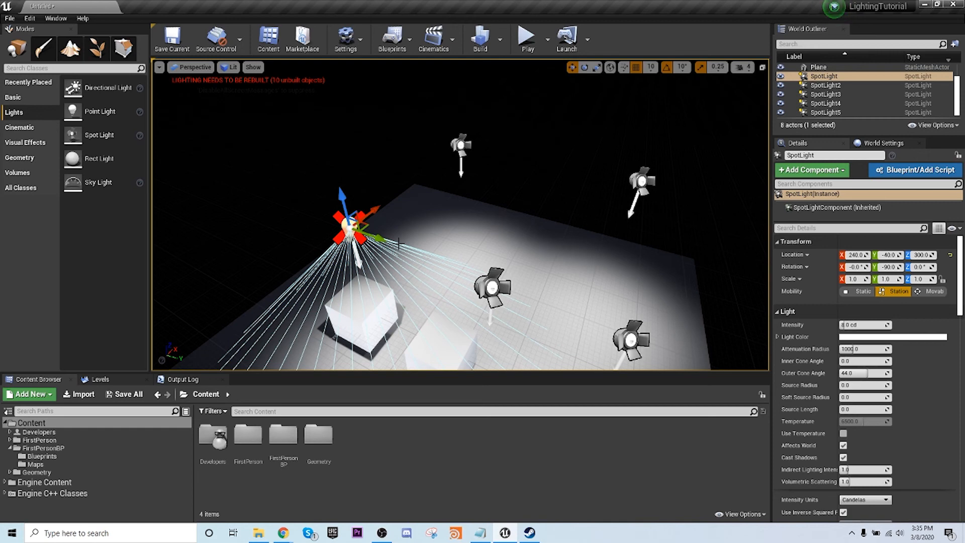
pyautogui.moveTo(421, 276); pyautogui.dragTo(431, 266, button='right')
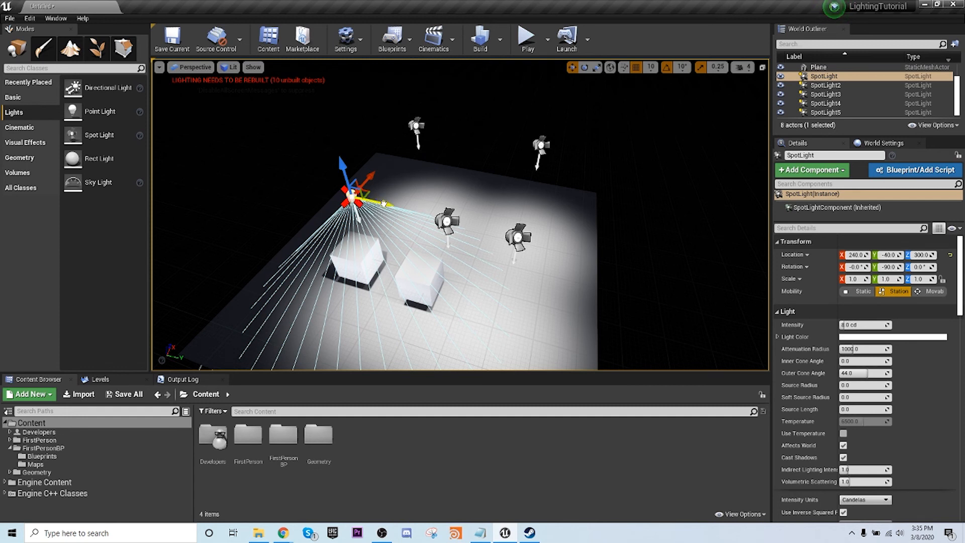
pyautogui.moveTo(384, 203); pyautogui.dragTo(220, 190)
pyautogui.moveTo(371, 228); pyautogui.dragTo(347, 231, button='right')
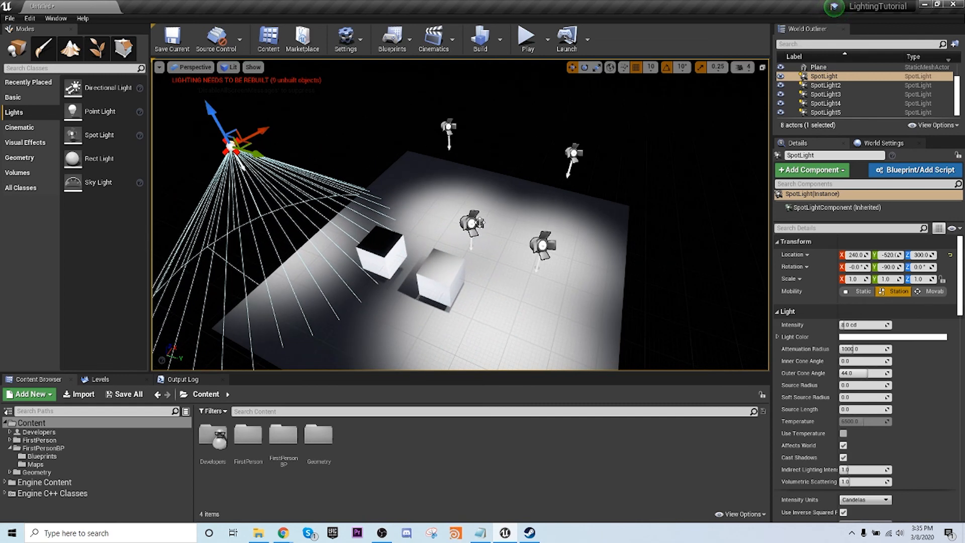
# - Move the fifth spot light away from the cubes and off the plane to about Y 820
pyautogui.click(480, 223)
pyautogui.moveTo(480, 223); pyautogui.dragTo(724, 271)
pyautogui.click(542, 245)
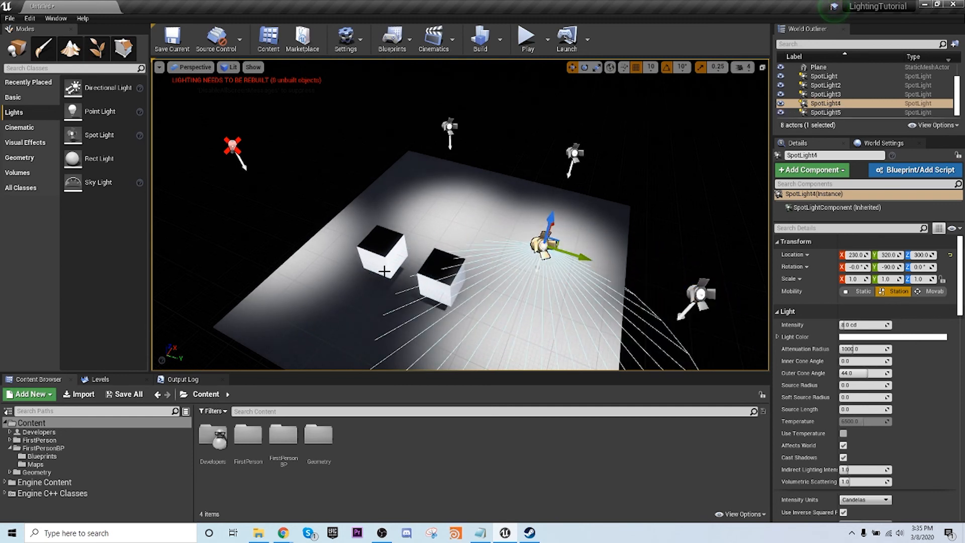
pyautogui.click(238, 166)
pyautogui.moveTo(238, 166); pyautogui.dragTo(208, 156, button='right')
pyautogui.press('Escape')
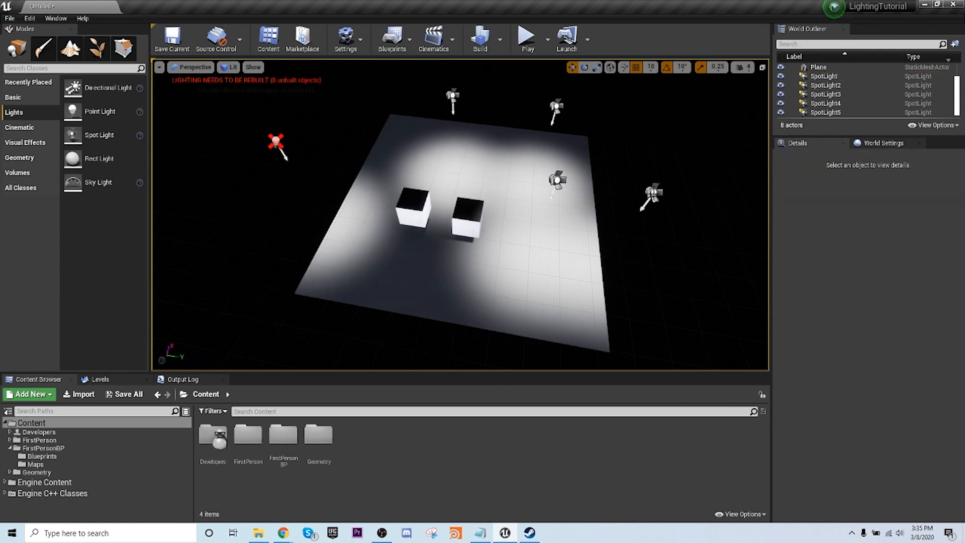
pyautogui.click(652, 194)
pyautogui.moveTo(652, 193); pyautogui.dragTo(697, 191, button='right')
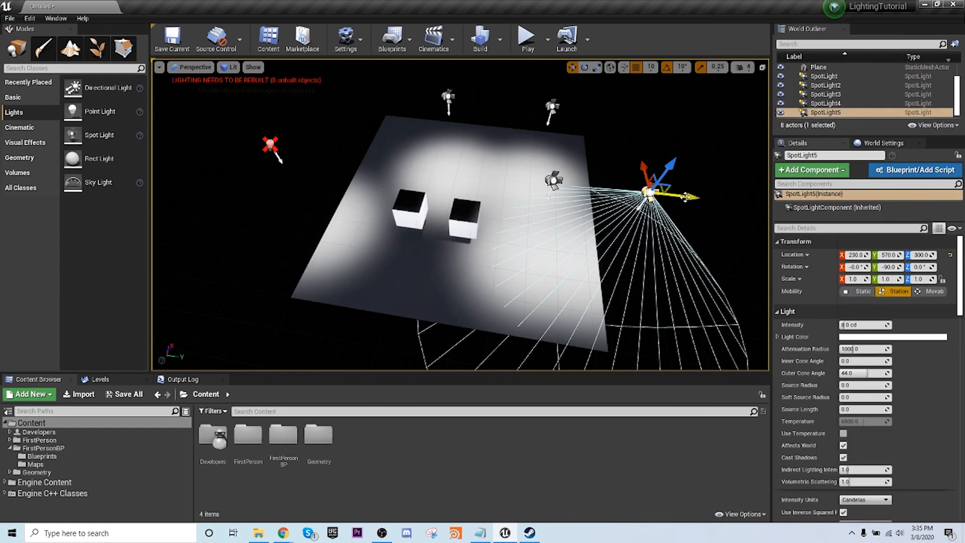
pyautogui.moveTo(685, 197); pyautogui.dragTo(766, 206)
# - Move the fourth spot light along X, clear of the plane, to about X -630
pyautogui.click(558, 186)
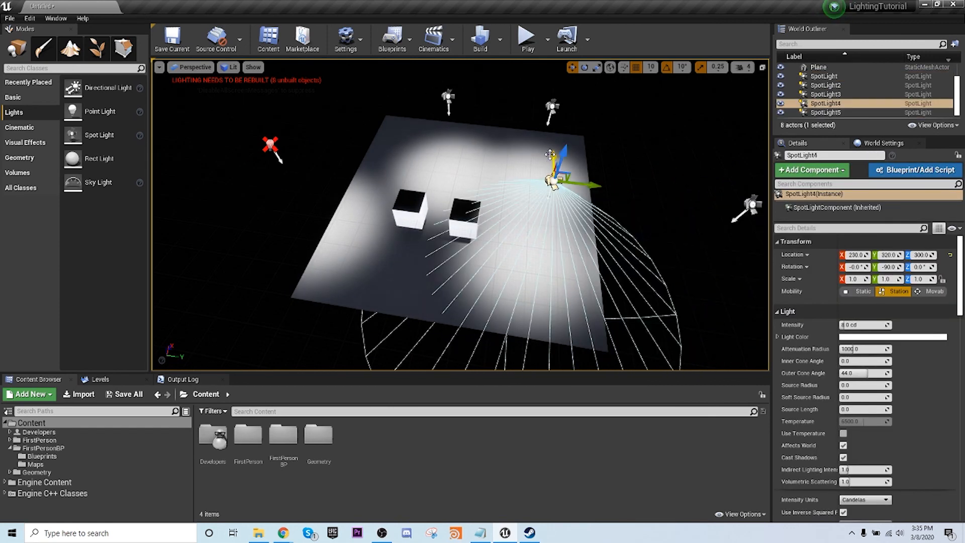
pyautogui.moveTo(550, 154); pyautogui.dragTo(556, 340)
pyautogui.click(270, 145)
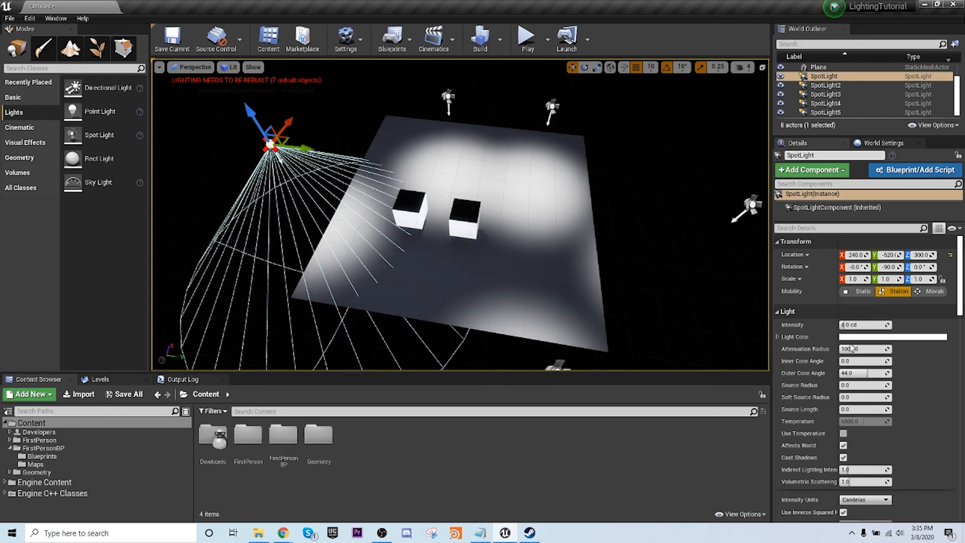
pyautogui.moveTo(452, 227); pyautogui.dragTo(513, 222, button='right')
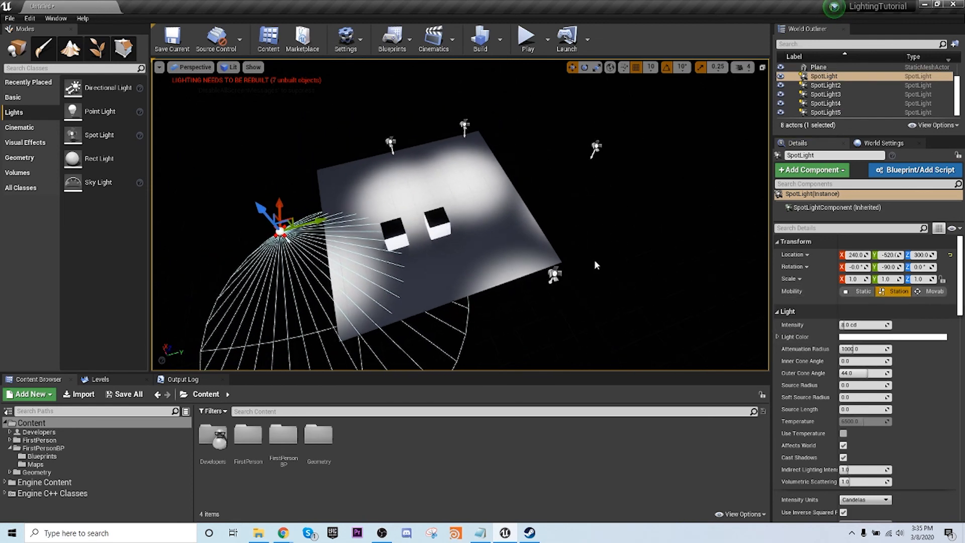
pyautogui.click(554, 273)
pyautogui.moveTo(543, 255); pyautogui.dragTo(613, 365)
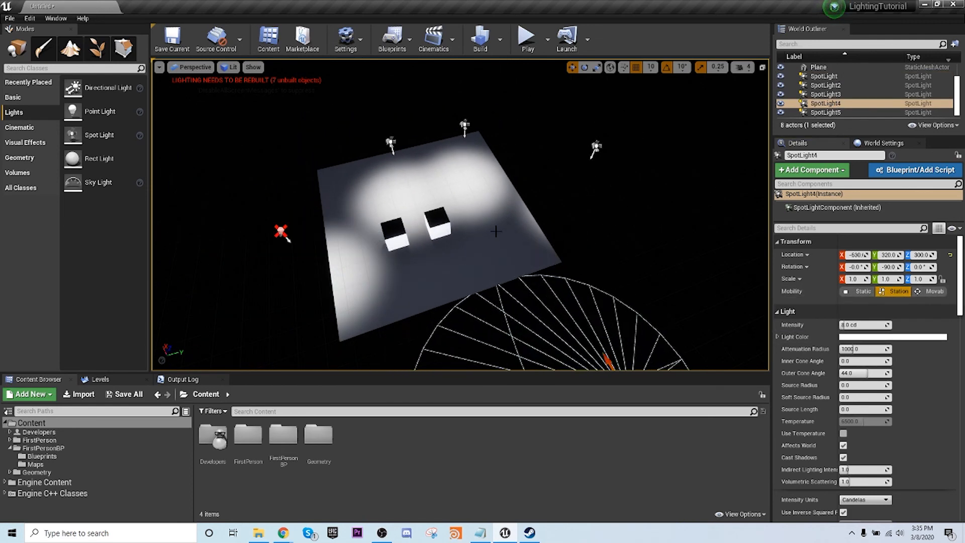
# - Move the second spot light outward along X to about X 1100
pyautogui.click(392, 146)
pyautogui.moveTo(385, 124); pyautogui.dragTo(325, 126)
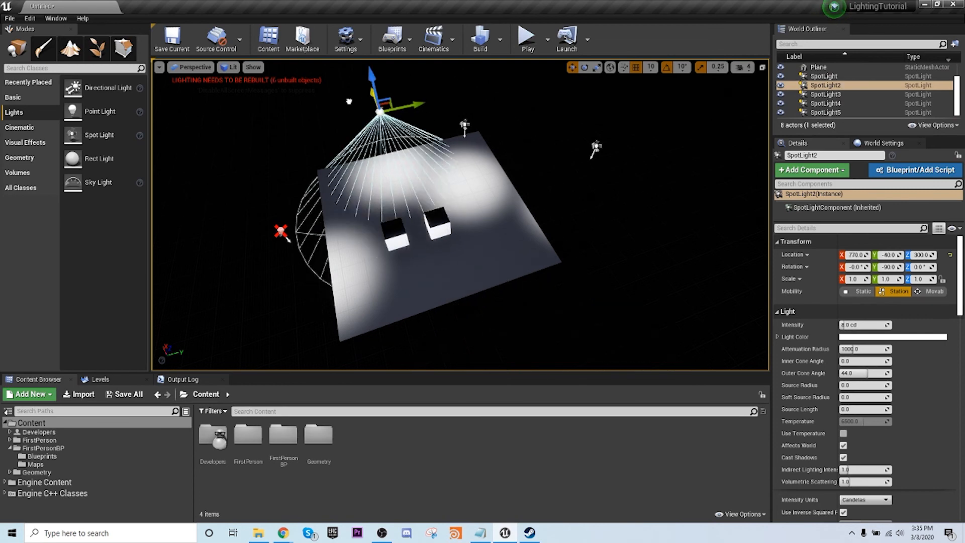
pyautogui.moveTo(678, 265); pyautogui.dragTo(734, 263, button='right')
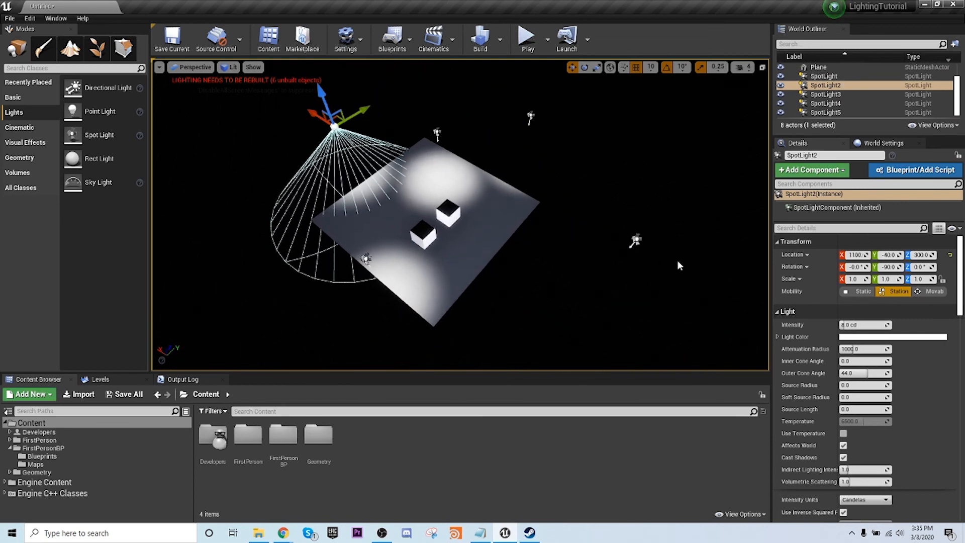
# - Bring the fourth spot light back toward the plane to about X -330
pyautogui.click(637, 240)
pyautogui.moveTo(609, 225); pyautogui.dragTo(553, 192)
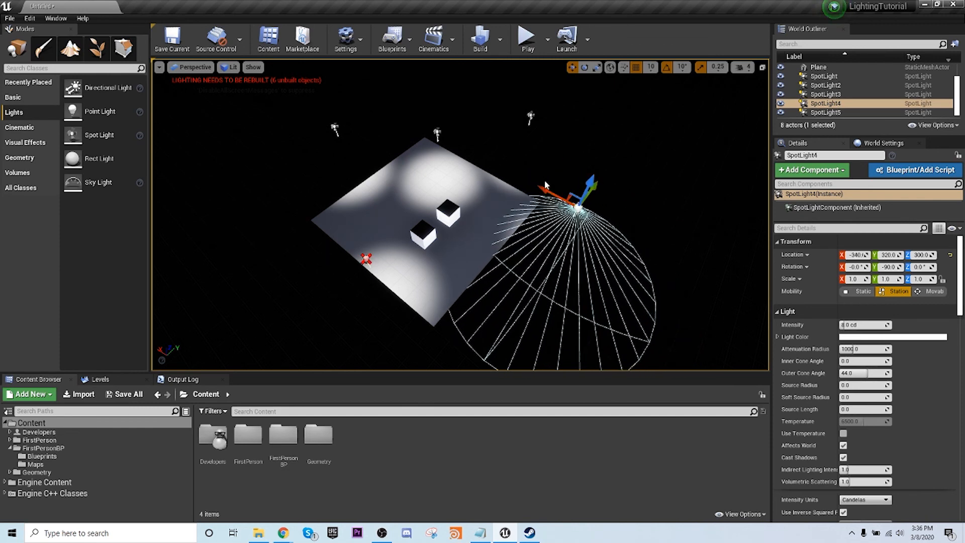
pyautogui.moveTo(542, 188); pyautogui.dragTo(540, 187)
# - Scale the floor plane to 38.25 in X and Y so it extends beneath all the spot lights
pyautogui.click(458, 250)
pyautogui.press('e')
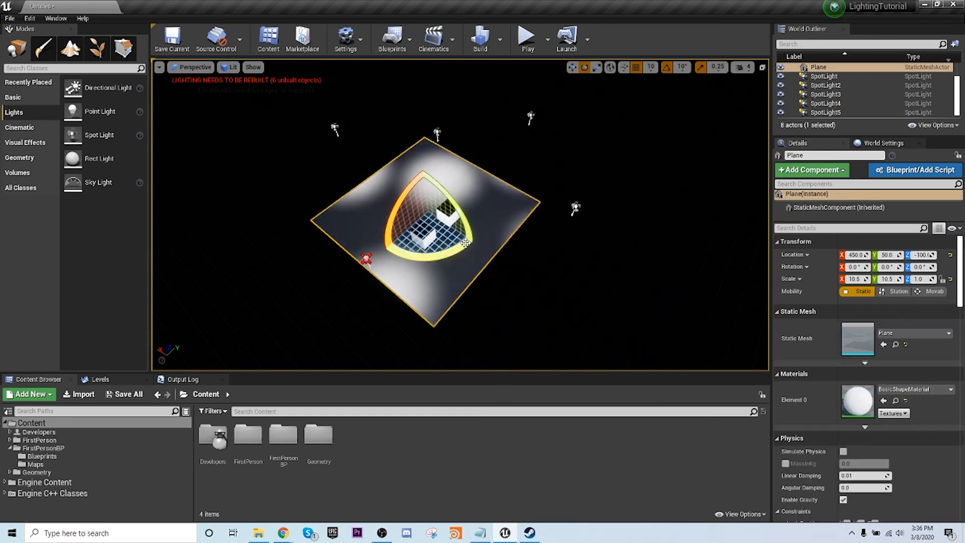
pyautogui.press('r')
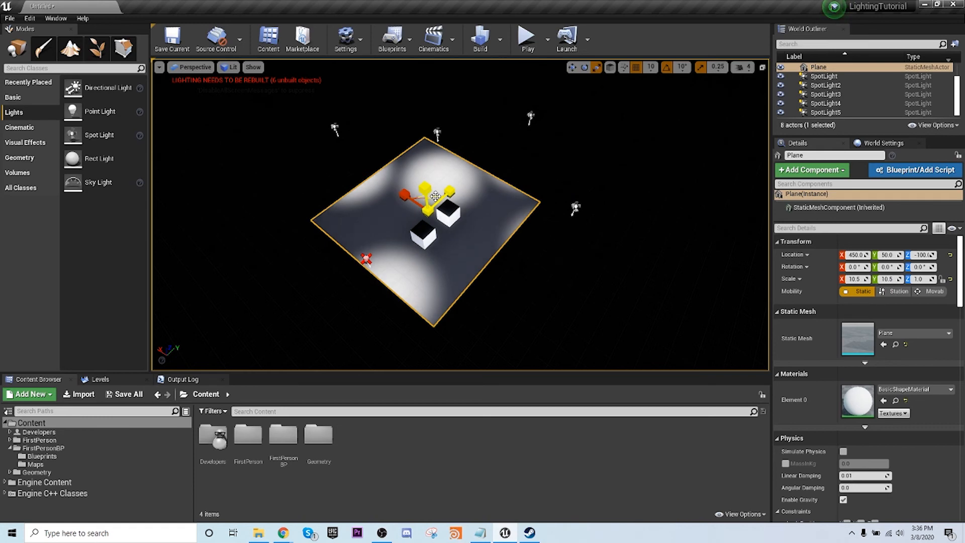
pyautogui.press('d')
pyautogui.moveTo(494, 227); pyautogui.dragTo(374, 227, button='right')
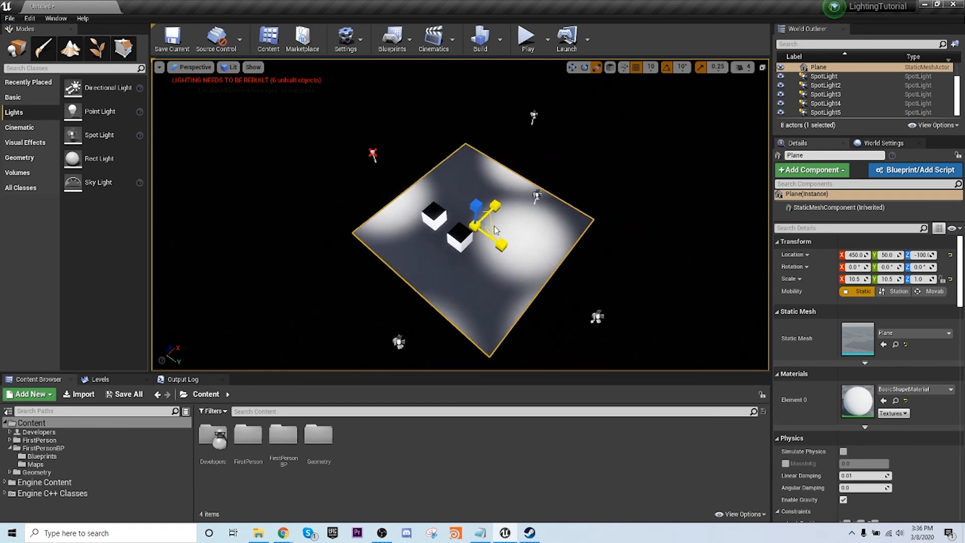
pyautogui.moveTo(494, 231); pyautogui.dragTo(558, 227)
pyautogui.press('a')
pyautogui.moveTo(508, 228); pyautogui.dragTo(588, 257, button='right')
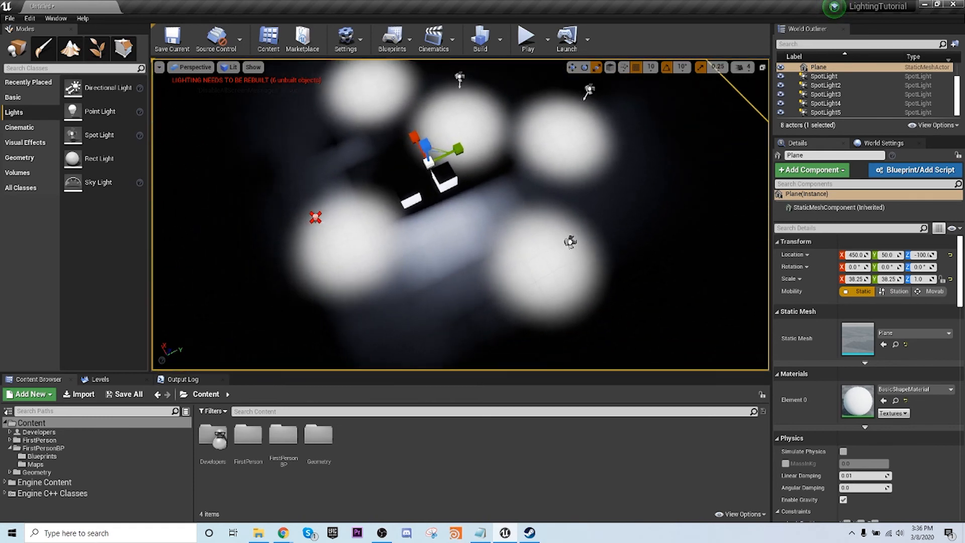
pyautogui.moveTo(412, 271); pyautogui.dragTo(493, 226, button='right')
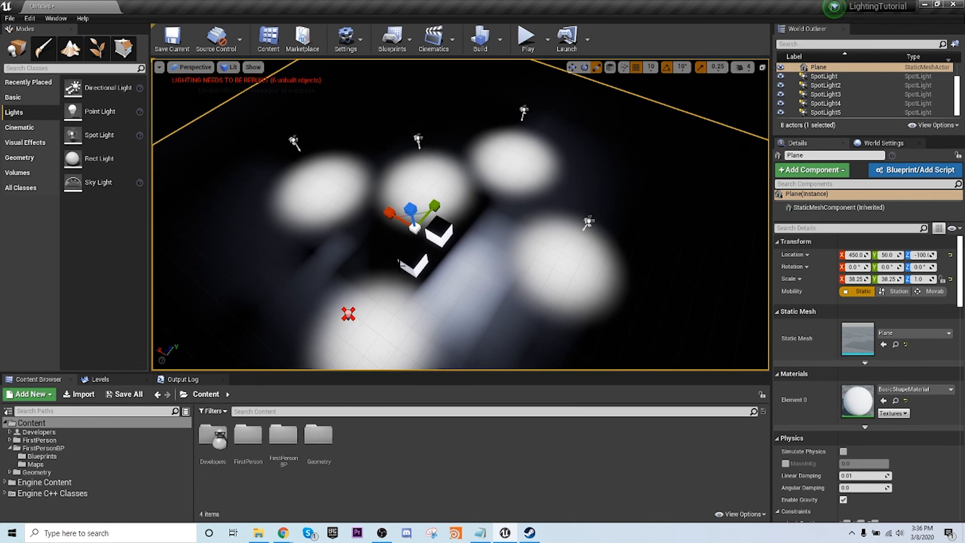
# - Move the fourth spot light to about X -460 and switch the viewport to the Stationary Light Overlap view mode
pyautogui.click(588, 222)
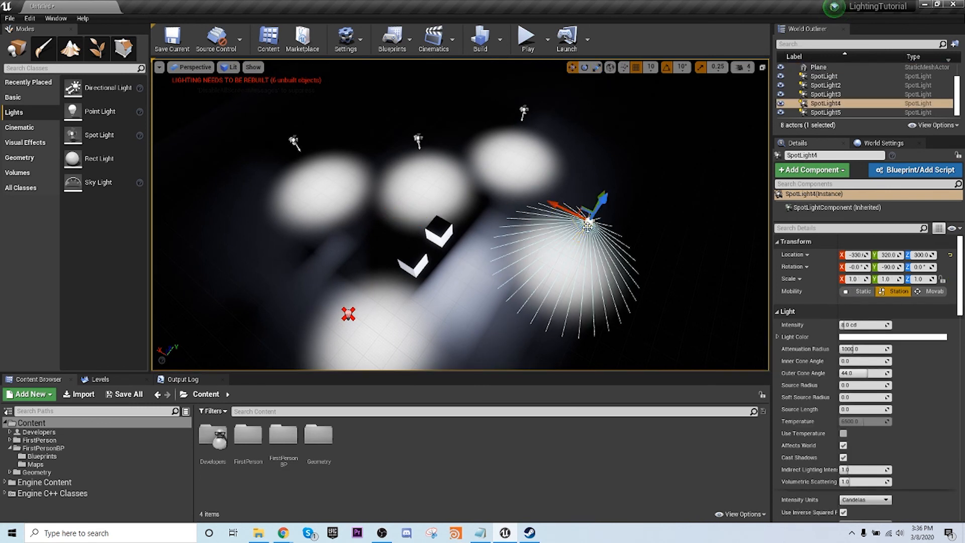
pyautogui.moveTo(553, 206); pyautogui.dragTo(584, 216)
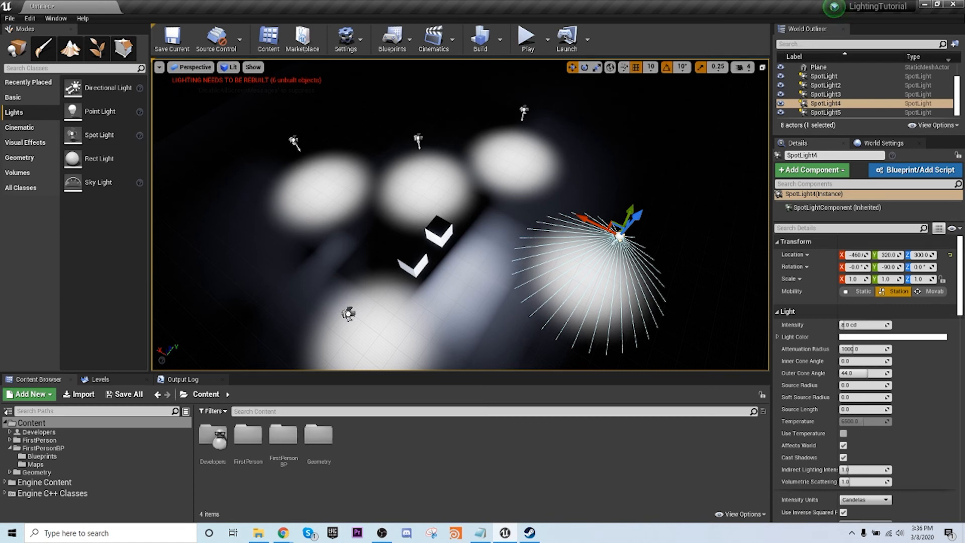
pyautogui.click(227, 68)
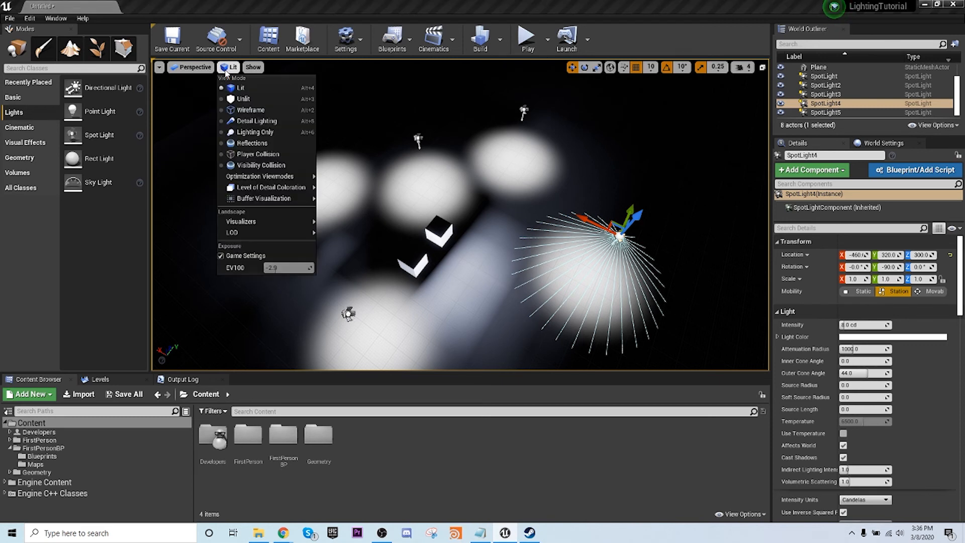
pyautogui.moveTo(247, 178)
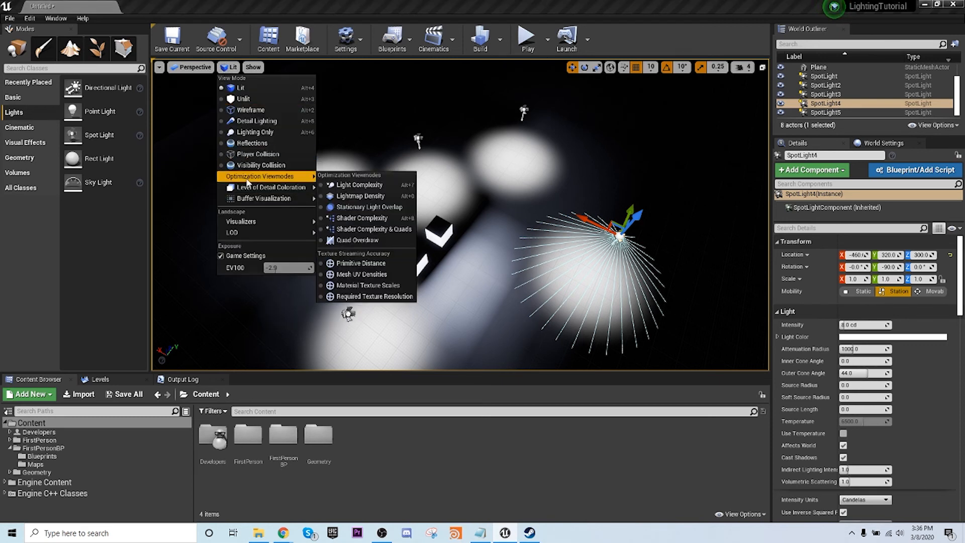
pyautogui.click(355, 209)
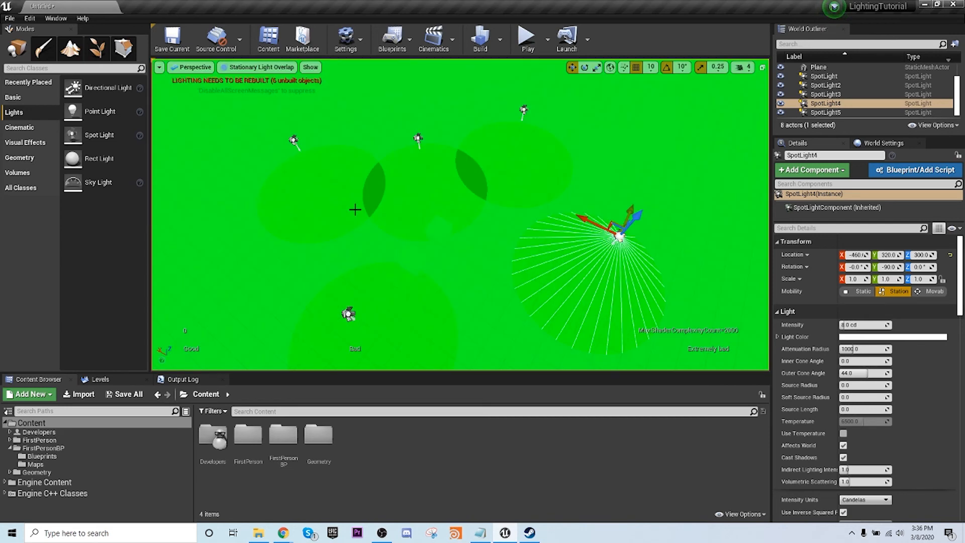
# - Shift the fourth spot light back and forth in the overlap view, leaving it at about X -410
pyautogui.moveTo(583, 214); pyautogui.dragTo(531, 192)
pyautogui.moveTo(457, 222); pyautogui.dragTo(429, 222, button='right')
pyautogui.press('s')
pyautogui.moveTo(503, 206); pyautogui.dragTo(529, 227)
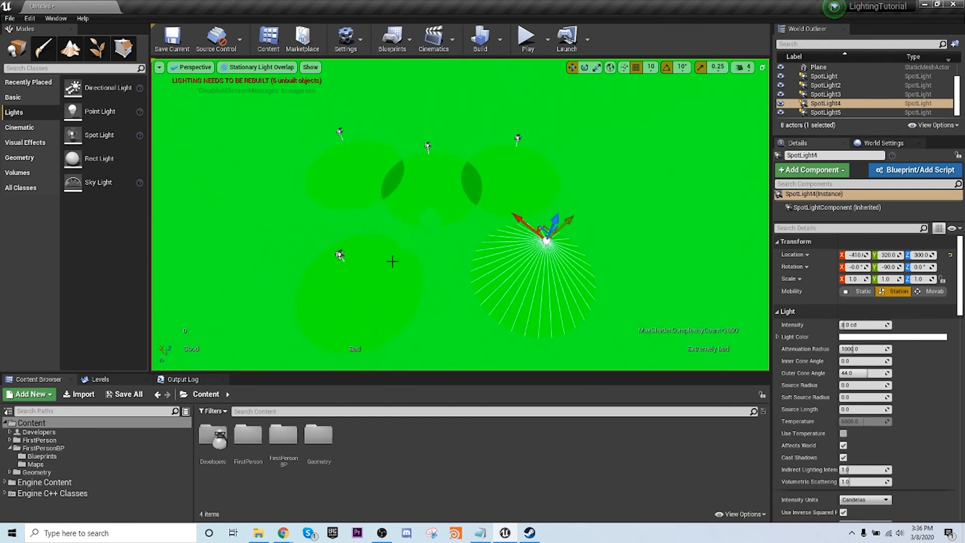
# - Move the original spot light along Y in among the other lights so its coverage overlaps theirs
pyautogui.click(342, 282)
pyautogui.click(340, 256)
pyautogui.moveTo(360, 240); pyautogui.dragTo(487, 172)
pyautogui.press('a')
pyautogui.press('w')
pyautogui.moveTo(491, 215); pyautogui.dragTo(568, 208, button='right')
# - Shift the fourth spot light slightly along X, away from the other lights
pyautogui.click(616, 217)
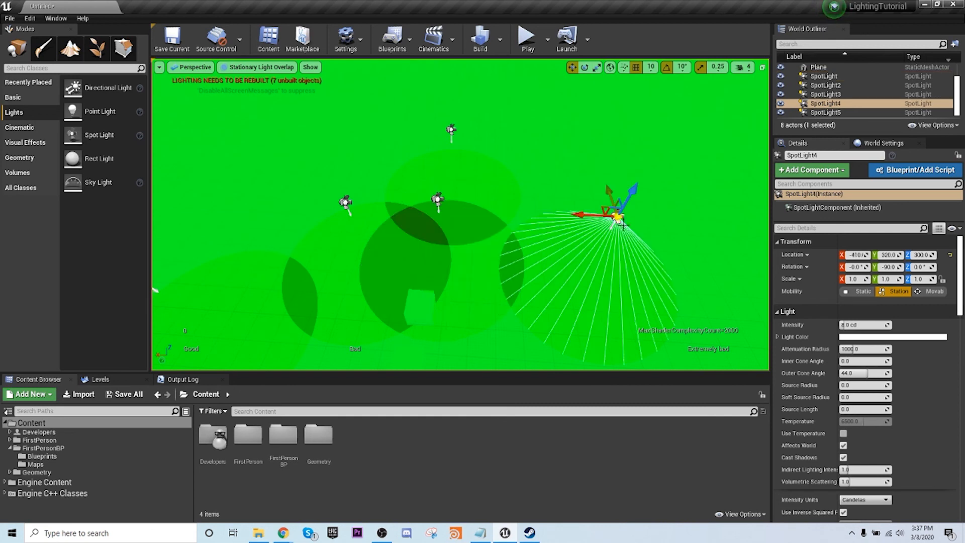
pyautogui.moveTo(582, 216); pyautogui.dragTo(601, 218)
pyautogui.press('a')
pyautogui.moveTo(601, 218); pyautogui.dragTo(594, 209, button='right')
# - Move the second spot light across the group to about X -250 so its area overlaps the others
pyautogui.click(221, 294)
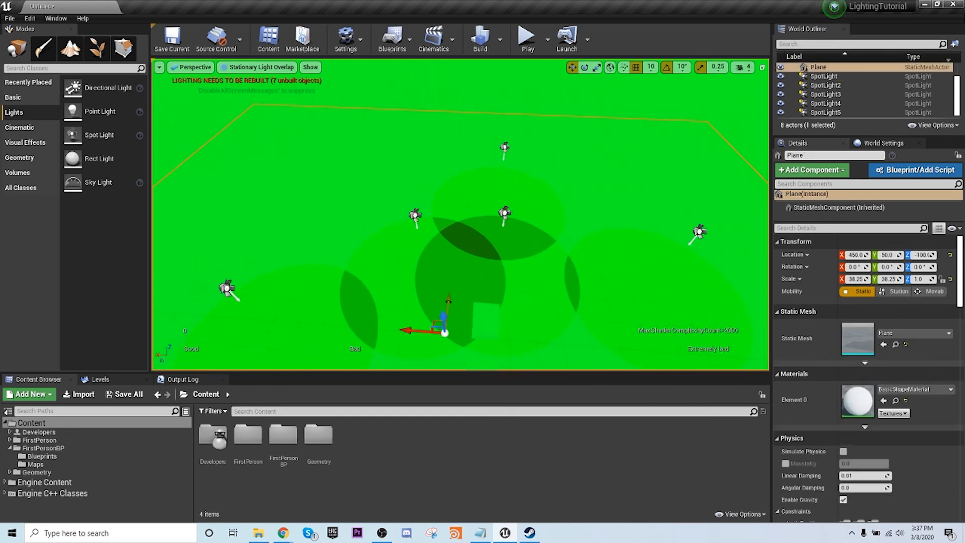
pyautogui.click(227, 288)
pyautogui.moveTo(302, 300); pyautogui.dragTo(302, 312, button='right')
pyautogui.press('s')
pyautogui.moveTo(244, 250); pyautogui.dragTo(591, 268)
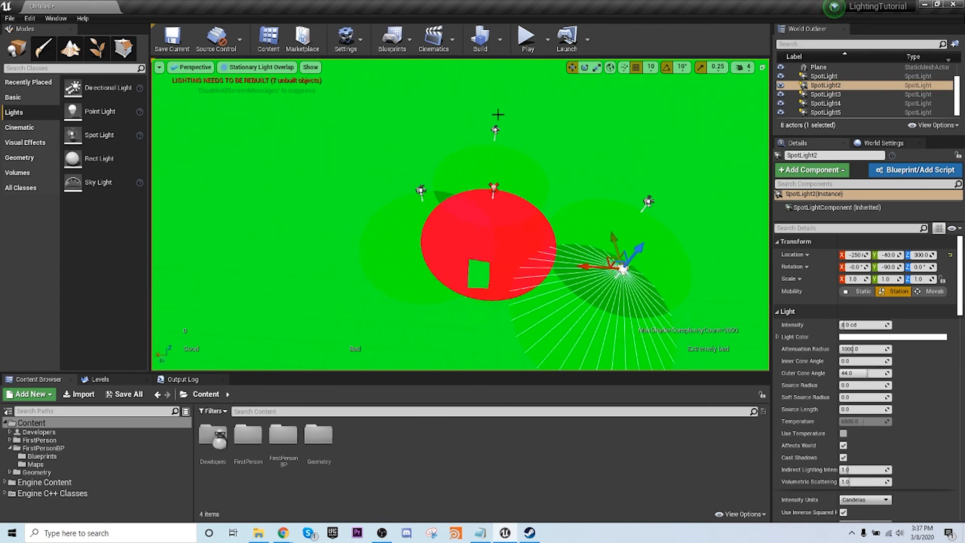
# - Move the fifth spot light to about X -260, Y 374 and shift the third spot light along X into the overlapping group
pyautogui.click(499, 122)
pyautogui.click(502, 130)
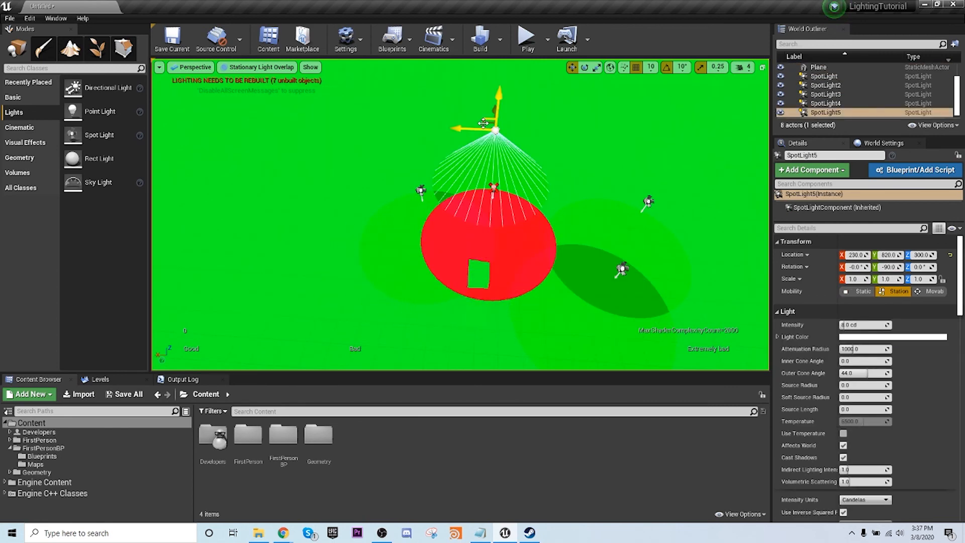
pyautogui.moveTo(483, 122); pyautogui.dragTo(593, 150)
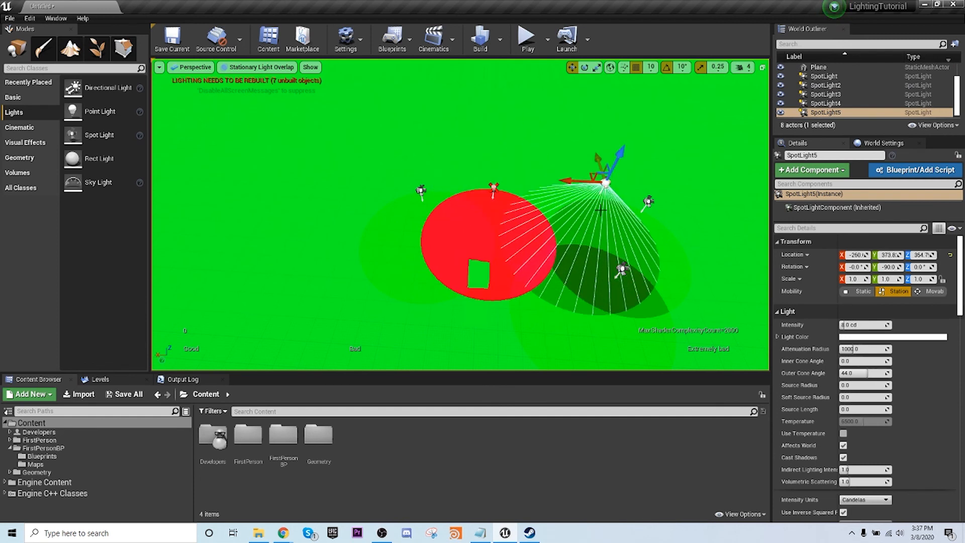
pyautogui.click(421, 190)
pyautogui.moveTo(387, 185); pyautogui.dragTo(672, 201)
# - Delete the original spot light and place a new one away from the group at about X 840, Y 280, Z 470
pyautogui.click(493, 187)
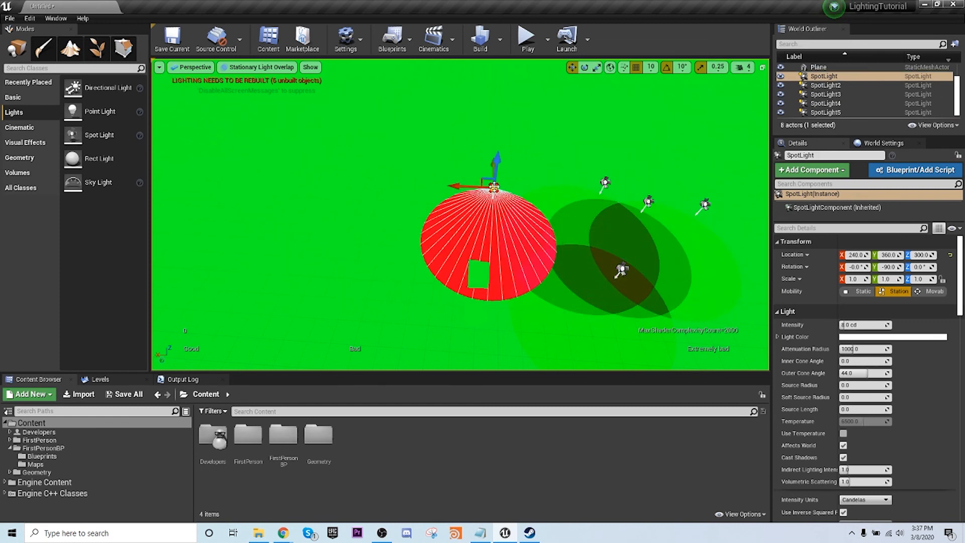
pyautogui.press('Delete')
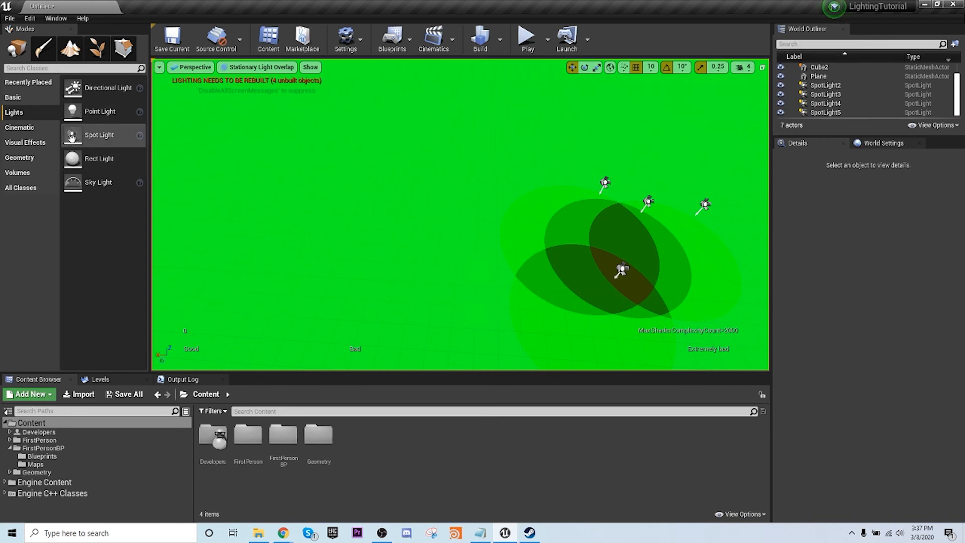
pyautogui.moveTo(88, 135); pyautogui.dragTo(320, 162)
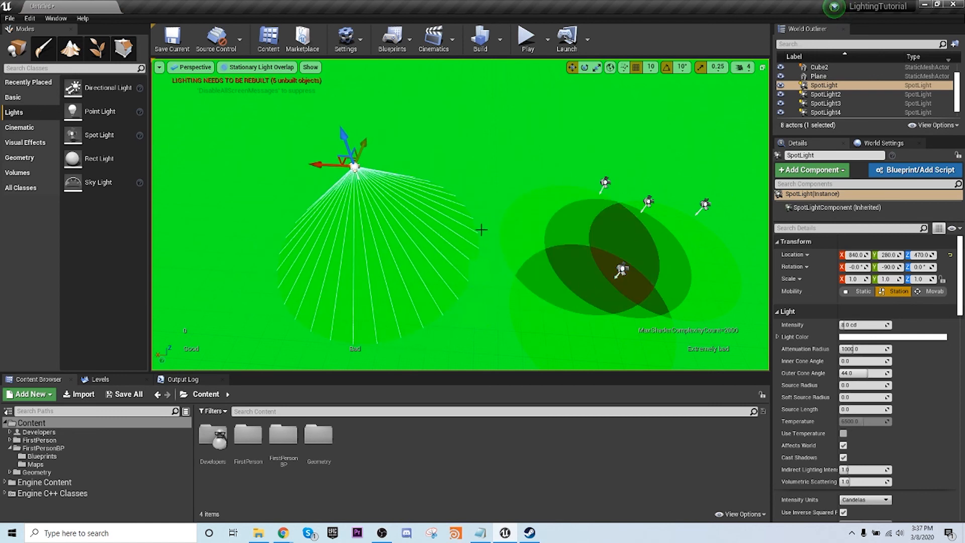
# - Return the viewport to Lit shading and delete every spot light except the third one
pyautogui.click(279, 72)
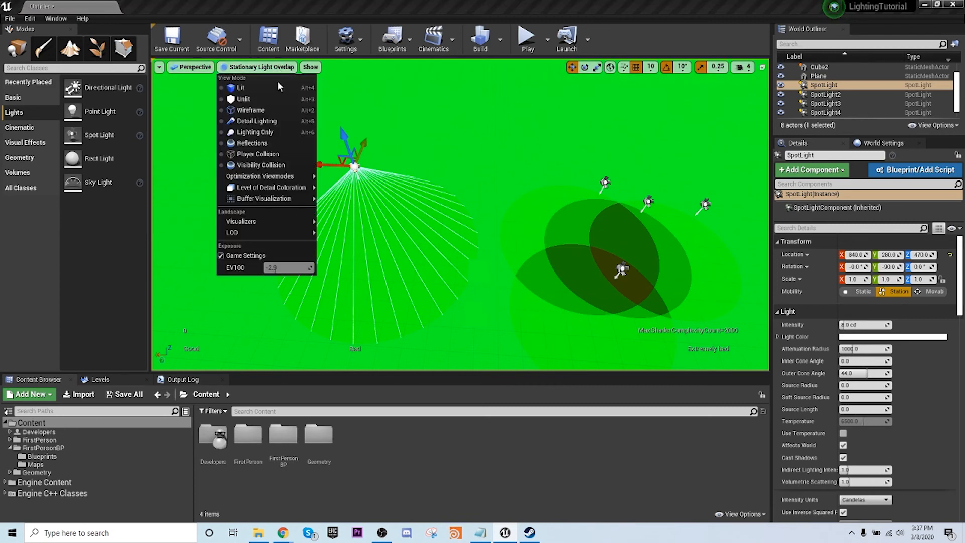
pyautogui.click(277, 81)
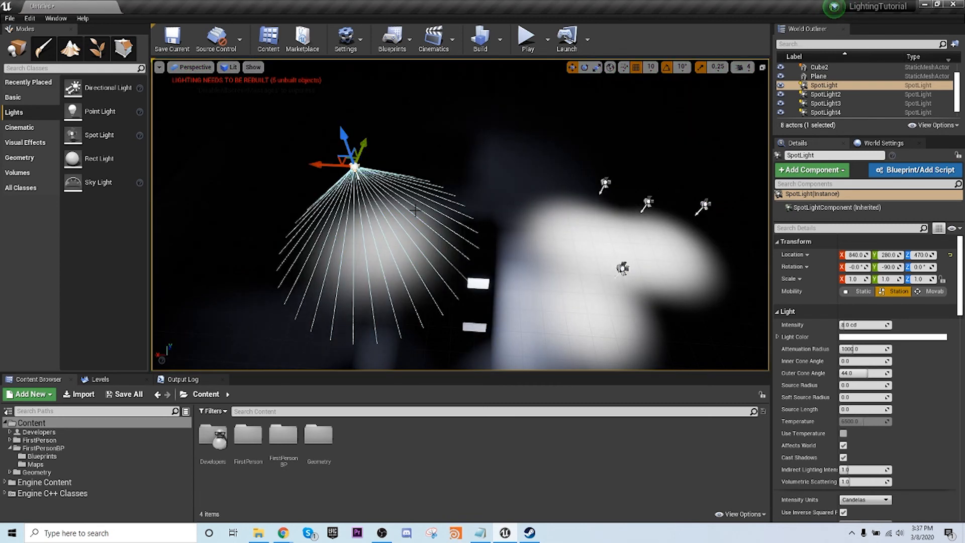
pyautogui.press('Delete')
pyautogui.click(604, 185)
pyautogui.press('Delete')
pyautogui.click(647, 204)
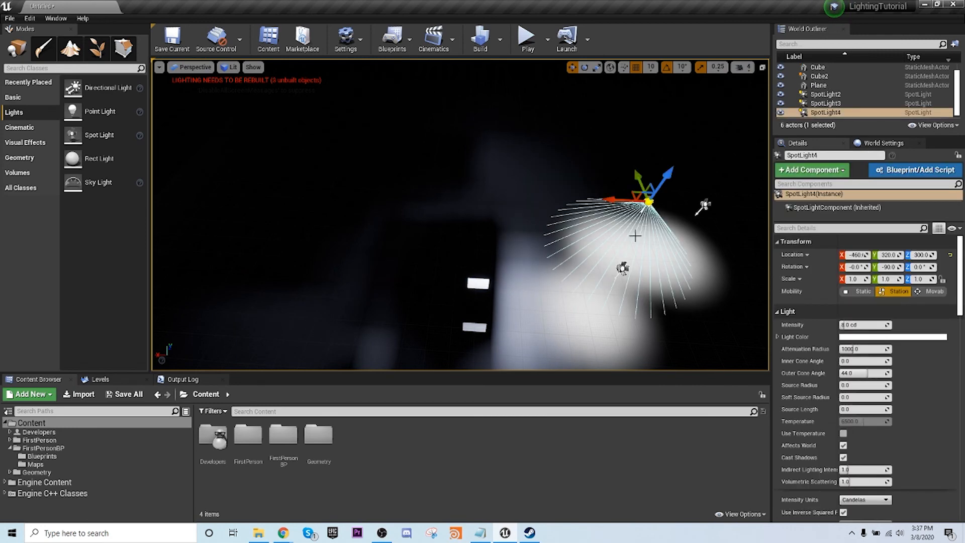
pyautogui.press('Delete')
pyautogui.click(622, 269)
pyautogui.press('Delete')
# - Move the remaining spot light above the two cubes, to about X 250, Y -70
pyautogui.click(703, 208)
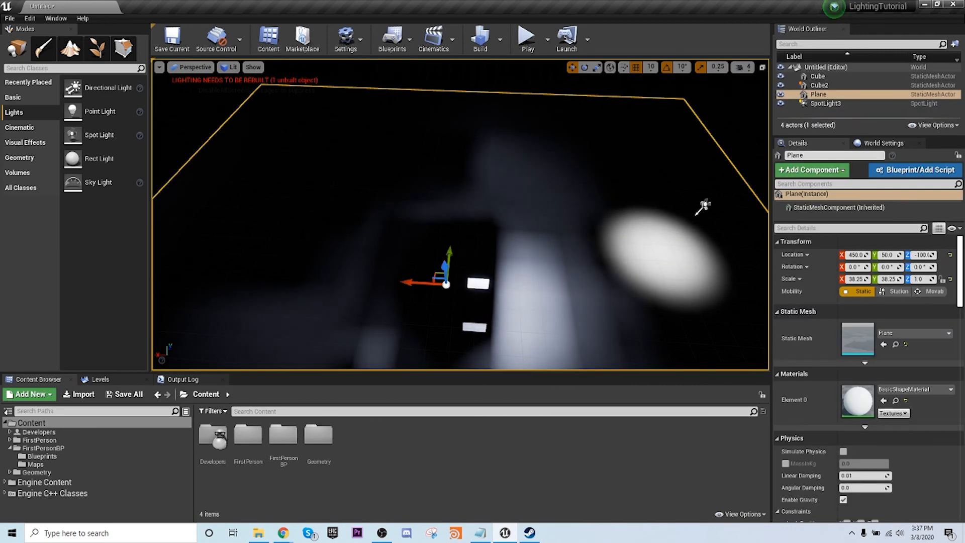
pyautogui.click(704, 206)
pyautogui.moveTo(676, 184); pyautogui.dragTo(474, 258)
pyautogui.moveTo(473, 258); pyautogui.dragTo(646, 297, button='right')
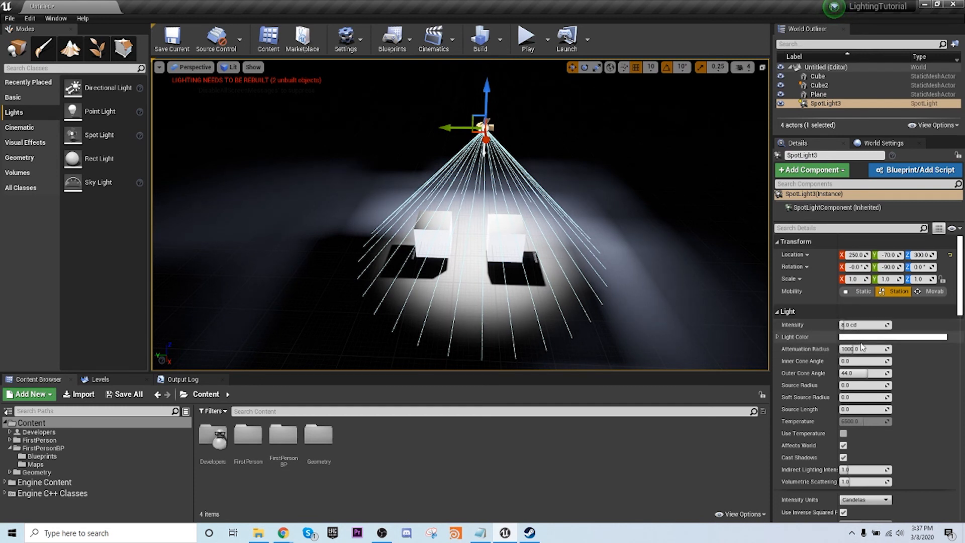
# - Adjust the spot light's attenuation radius to about 1248, inner cone angle to about 38 and outer cone angle to about 50 degrees
pyautogui.moveTo(858, 349)
pyautogui.mouseDown()
pyautogui.moveTo(828, 349)
pyautogui.moveTo(846, 349)
pyautogui.mouseUp()
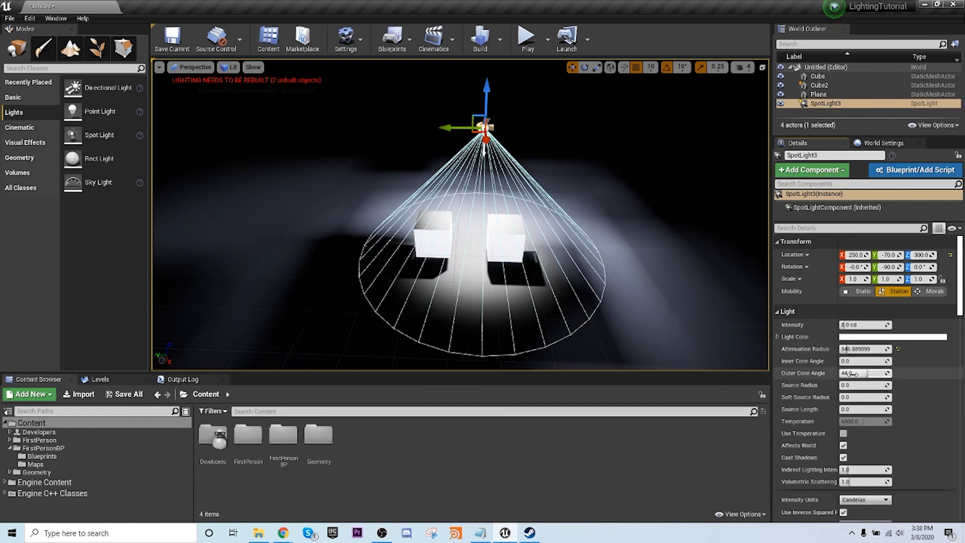
pyautogui.moveTo(853, 372)
pyautogui.mouseDown()
pyautogui.moveTo(885, 373)
pyautogui.moveTo(854, 373)
pyautogui.moveTo(854, 361)
pyautogui.moveTo(867, 372)
pyautogui.moveTo(857, 374)
pyautogui.mouseUp()
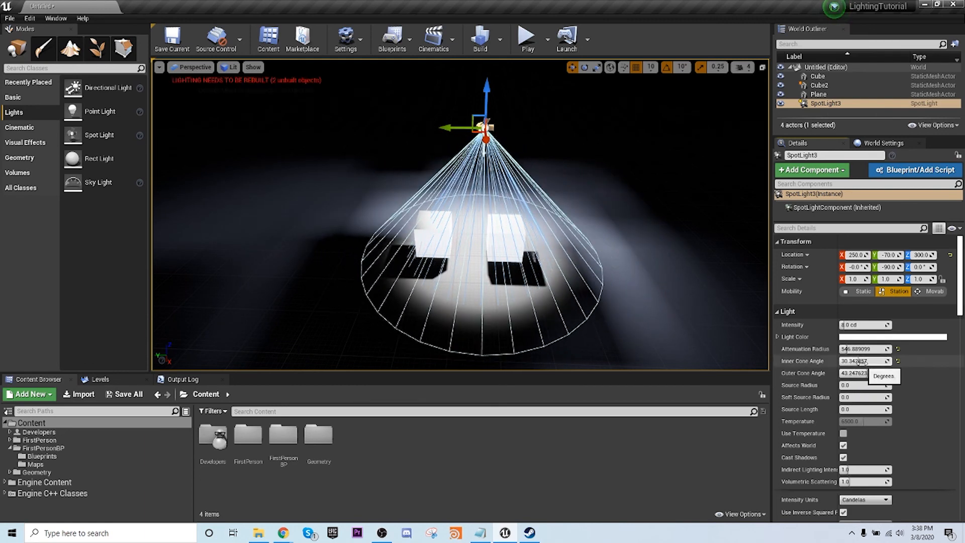
pyautogui.moveTo(861, 362); pyautogui.dragTo(866, 361)
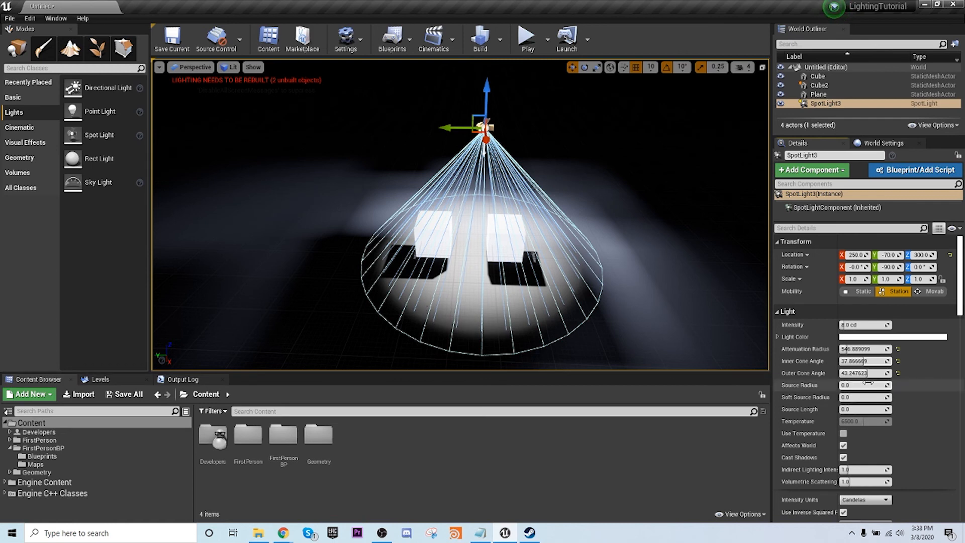
pyautogui.moveTo(867, 373); pyautogui.dragTo(857, 349)
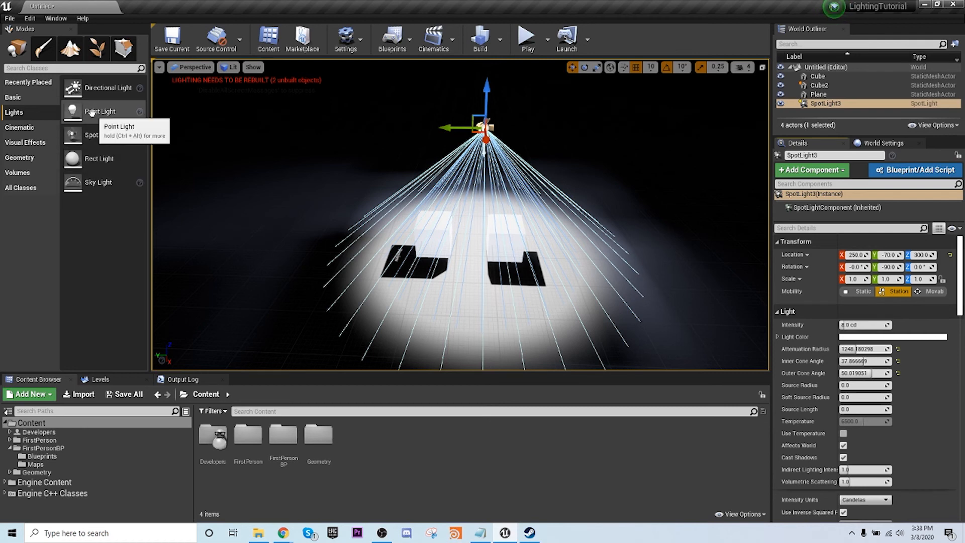
# - Replace the spot light with a directional light placed above the cubes at about X 70, Y -20, Z 240
pyautogui.press('Delete')
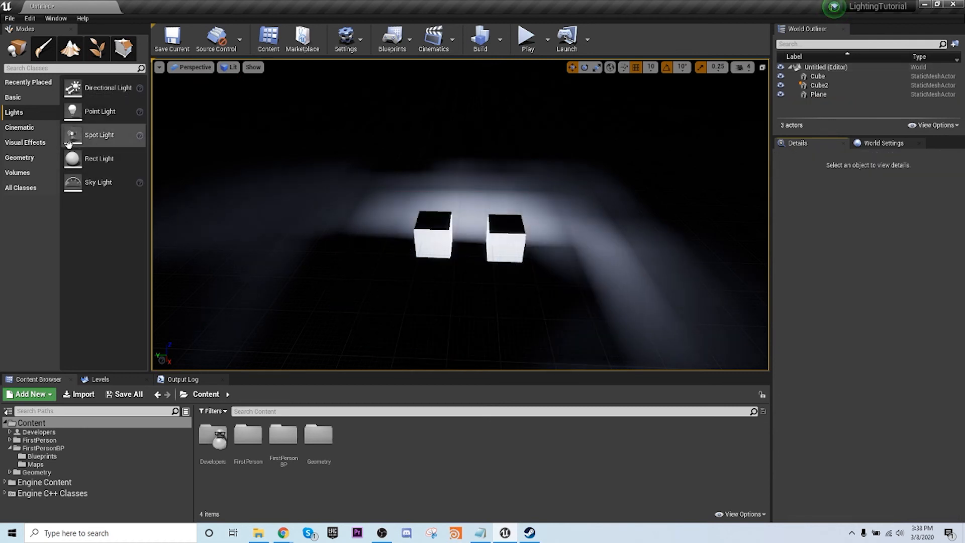
pyautogui.moveTo(98, 88); pyautogui.dragTo(461, 101)
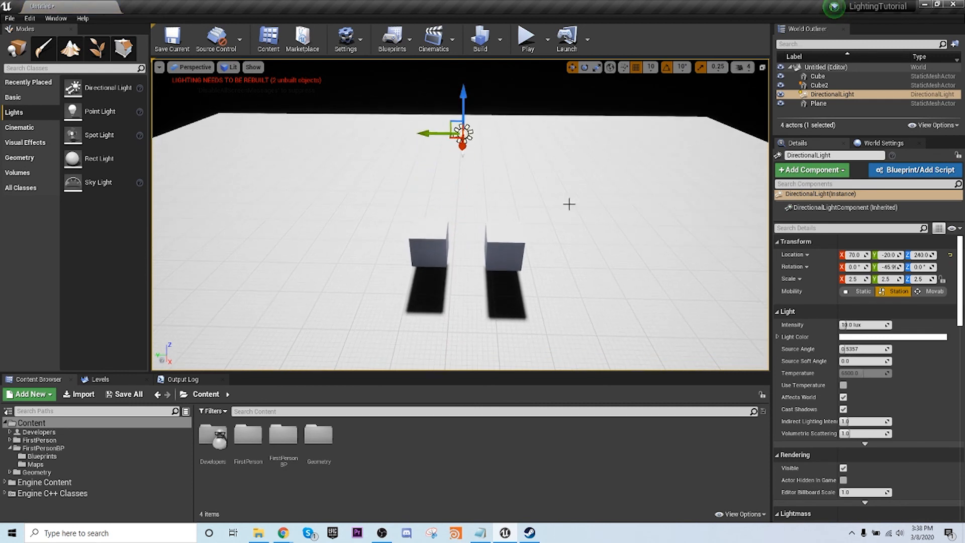
# - Rotate the directional light to a Y rotation of about -66 degrees so the cubes' shadows change
pyautogui.moveTo(569, 205); pyautogui.dragTo(557, 251, button='right')
pyautogui.press('d')
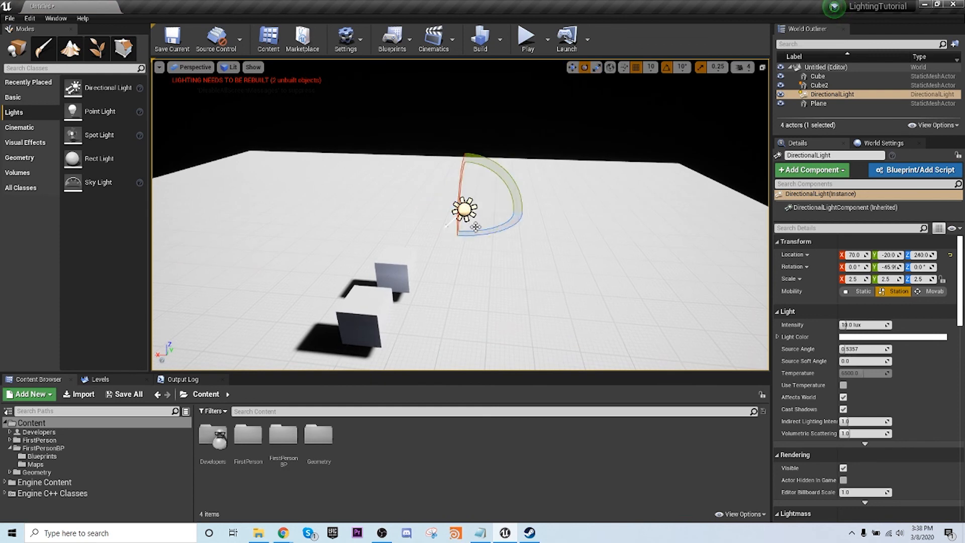
pyautogui.moveTo(402, 209); pyautogui.dragTo(477, 276)
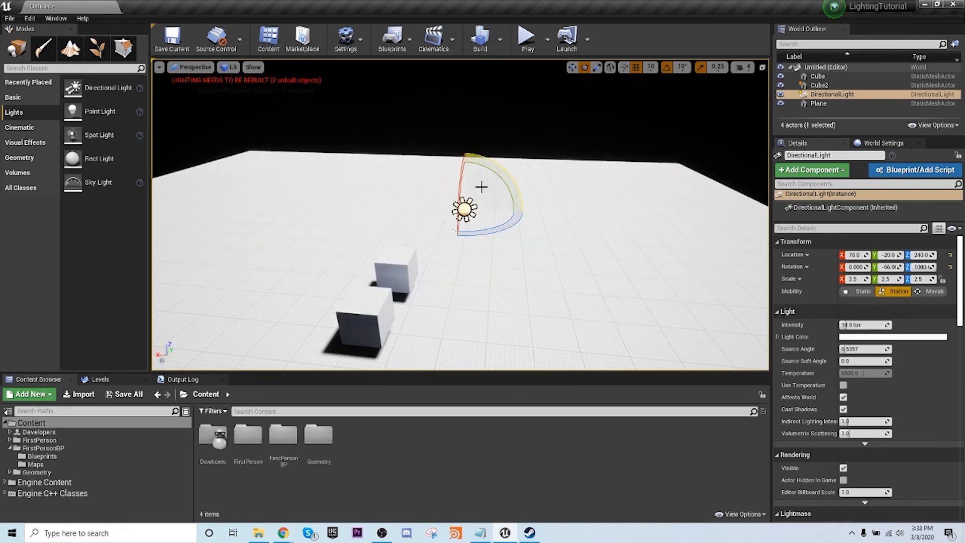
pyautogui.keyDown('alt'); pyautogui.moveTo(481, 187); pyautogui.dragTo(281, 284); pyautogui.keyUp('alt')
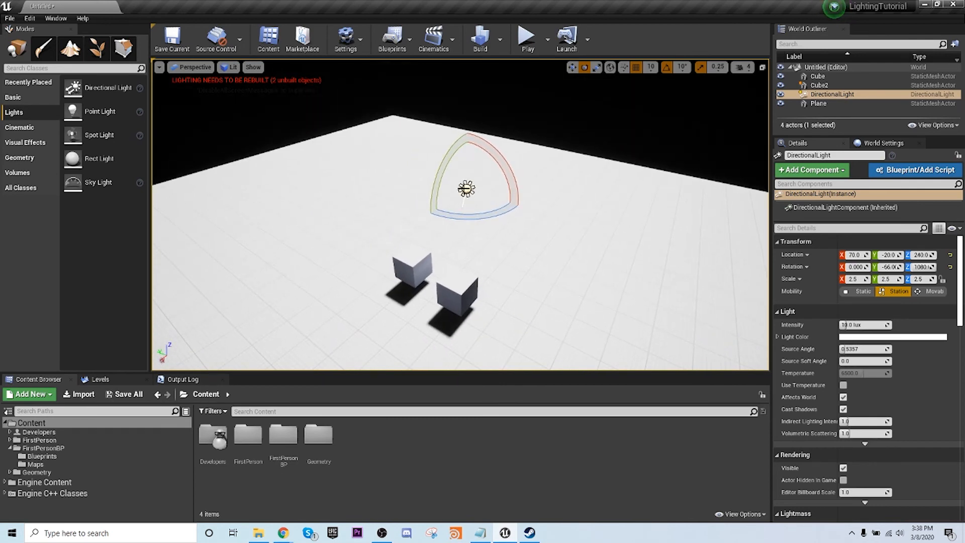
# - Replace the directional light with a rect light placed near the cubes at about X 30, Y 0, Z 280
pyautogui.press('Delete')
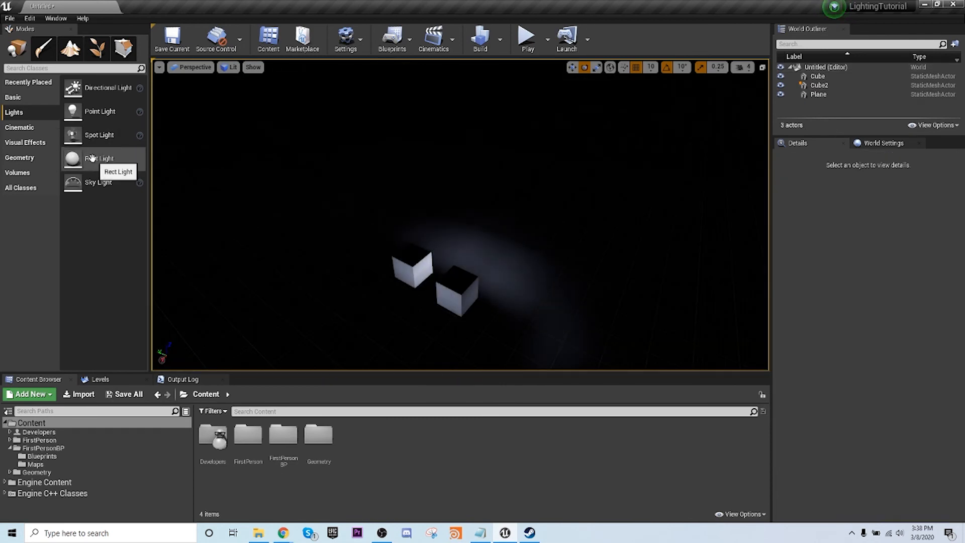
pyautogui.moveTo(99, 158); pyautogui.dragTo(451, 136)
pyautogui.press('w')
pyautogui.moveTo(483, 216); pyautogui.dragTo(533, 201, button='right')
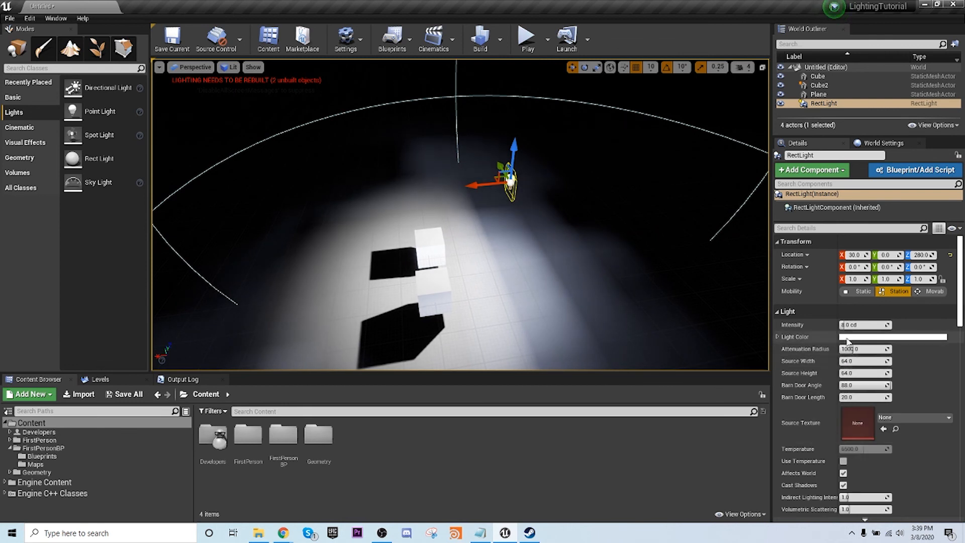
# - Set the rect light's attenuation radius to about 1106, barn door length to about 82 and barn door angle to about 43
pyautogui.press('r')
pyautogui.moveTo(495, 181)
pyautogui.mouseDown()
pyautogui.moveTo(523, 166)
pyautogui.moveTo(509, 177)
pyautogui.mouseUp()
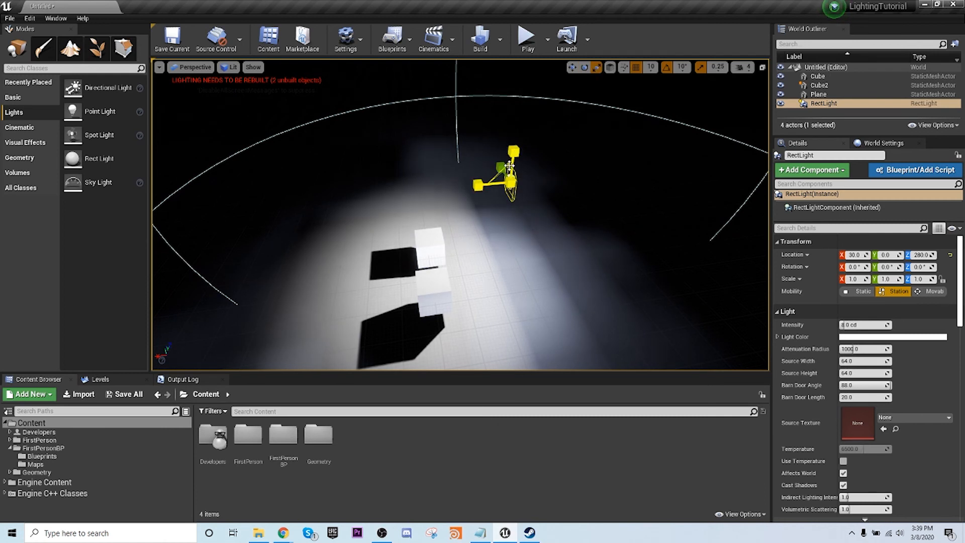
pyautogui.press('f')
pyautogui.moveTo(452, 208)
pyautogui.mouseDown()
pyautogui.moveTo(444, 185)
pyautogui.moveTo(447, 193)
pyautogui.mouseUp()
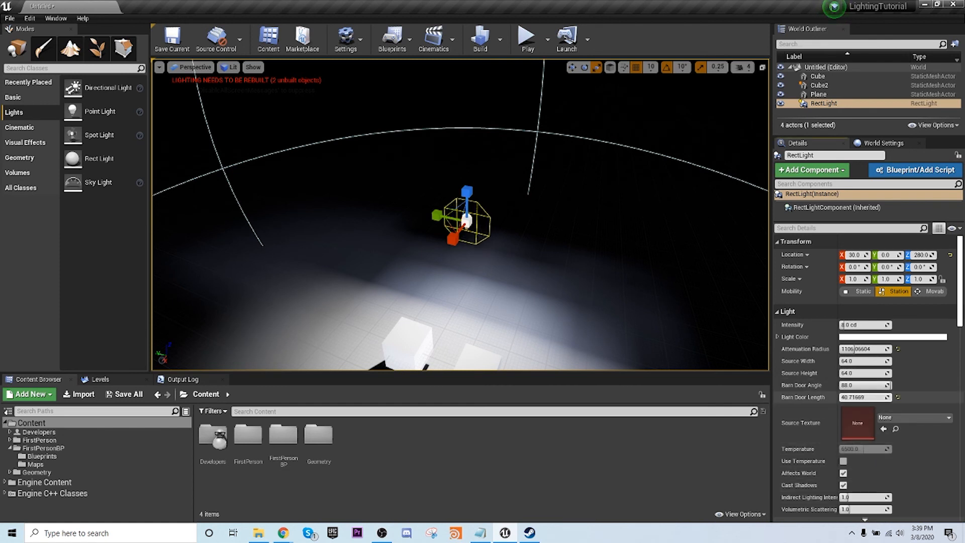
pyautogui.moveTo(891, 385); pyautogui.dragTo(864, 386)
# - Tilt the rect light down toward the floor to a Y rotation of about -60 degrees
pyautogui.moveTo(486, 283); pyautogui.dragTo(347, 274, button='right')
pyautogui.press('d')
pyautogui.press('w')
pyautogui.press('e')
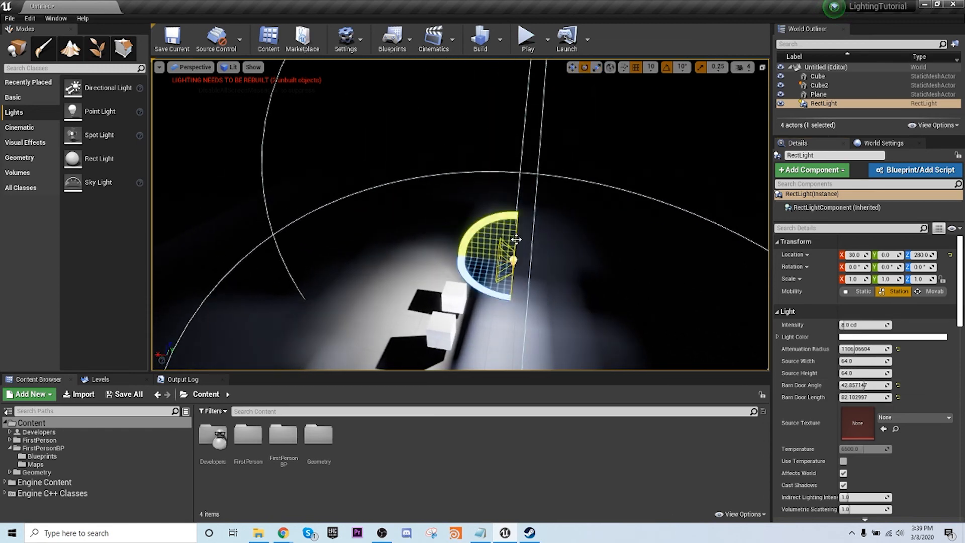
pyautogui.moveTo(507, 240); pyautogui.dragTo(453, 260)
pyautogui.press('a')
pyautogui.moveTo(473, 252); pyautogui.dragTo(530, 276, button='right')
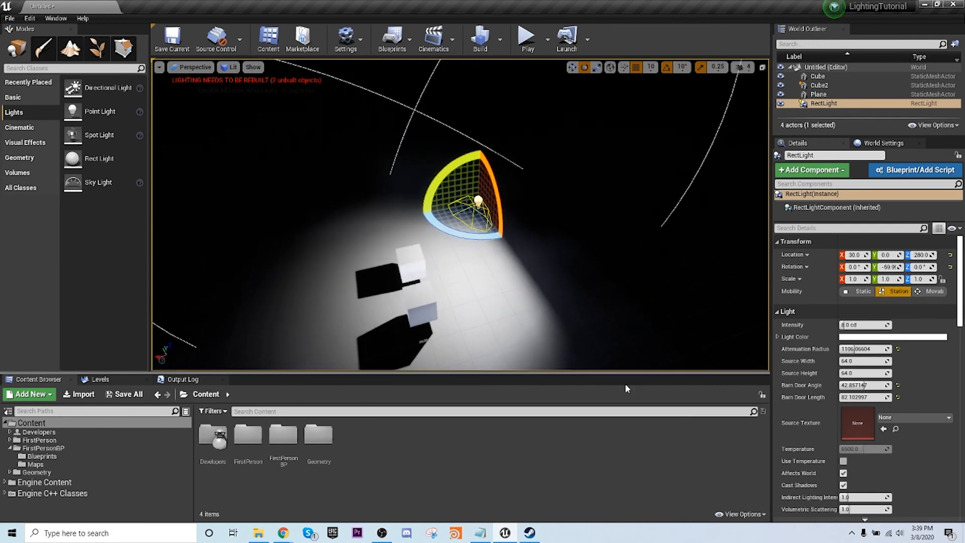
# - Set the rect light's source width to about 1998, attenuation radius to about 906 and intensity to about 17 cd
pyautogui.moveTo(860, 361); pyautogui.dragTo(945, 361)
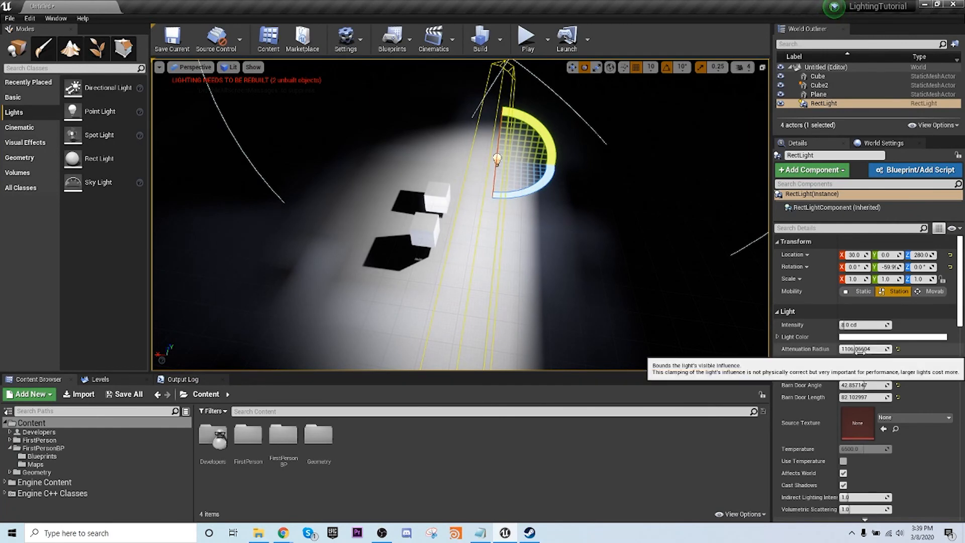
pyautogui.moveTo(860, 348)
pyautogui.mouseDown()
pyautogui.moveTo(850, 349)
pyautogui.moveTo(861, 349)
pyautogui.mouseUp()
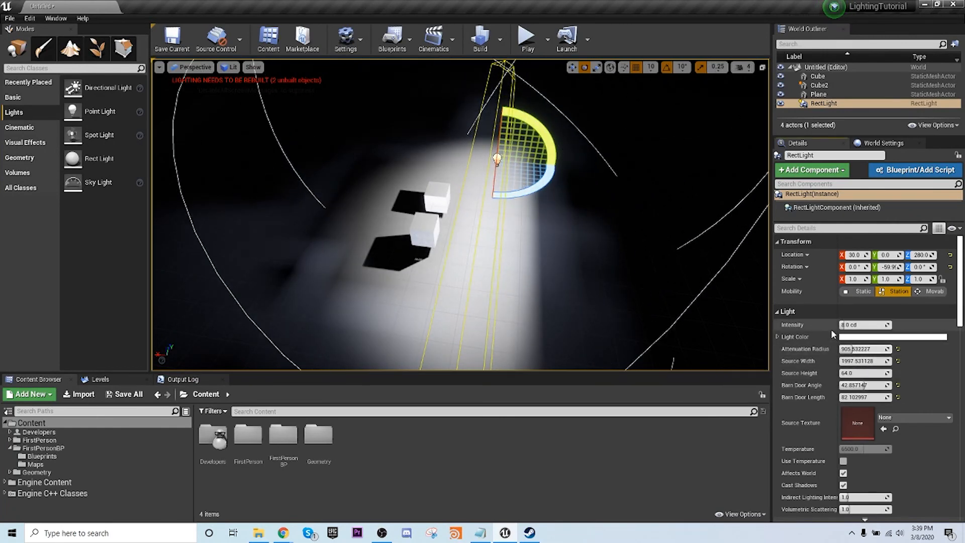
pyautogui.moveTo(853, 326); pyautogui.dragTo(857, 326)
pyautogui.moveTo(495, 280); pyautogui.dragTo(538, 292, button='right')
pyautogui.press('w')
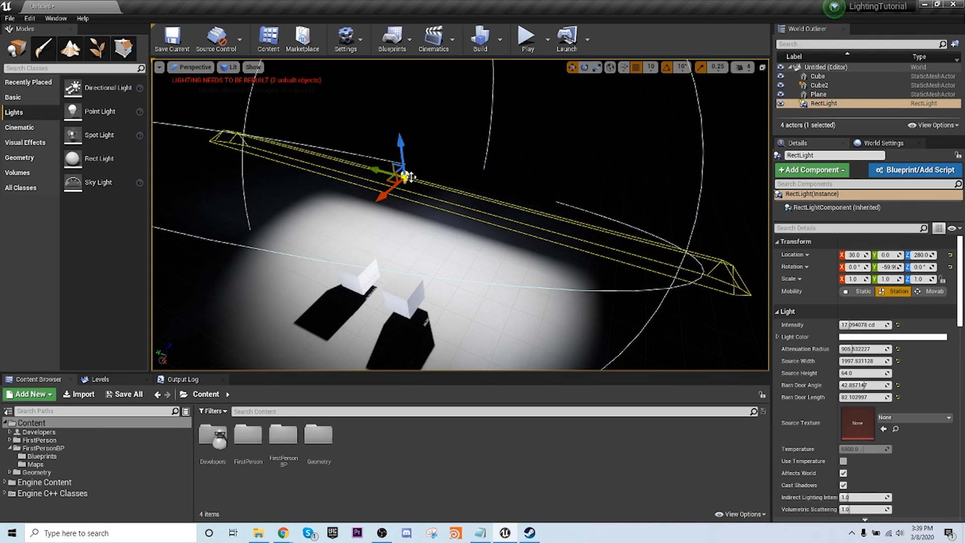
# - Replace the rect light with a sky light at about X -130, Y 0, Z 110 and make its mobility Movable
pyautogui.press('Delete')
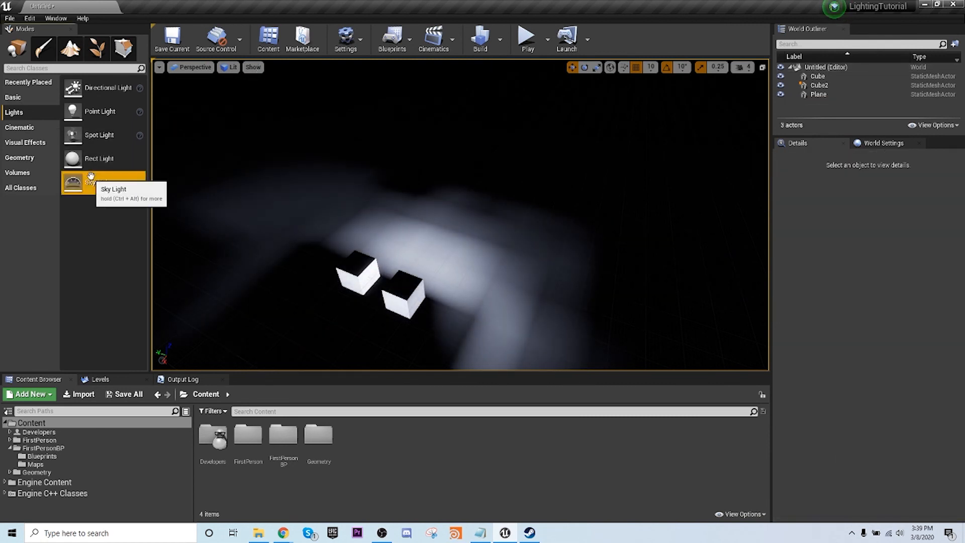
pyautogui.moveTo(73, 181); pyautogui.dragTo(431, 227)
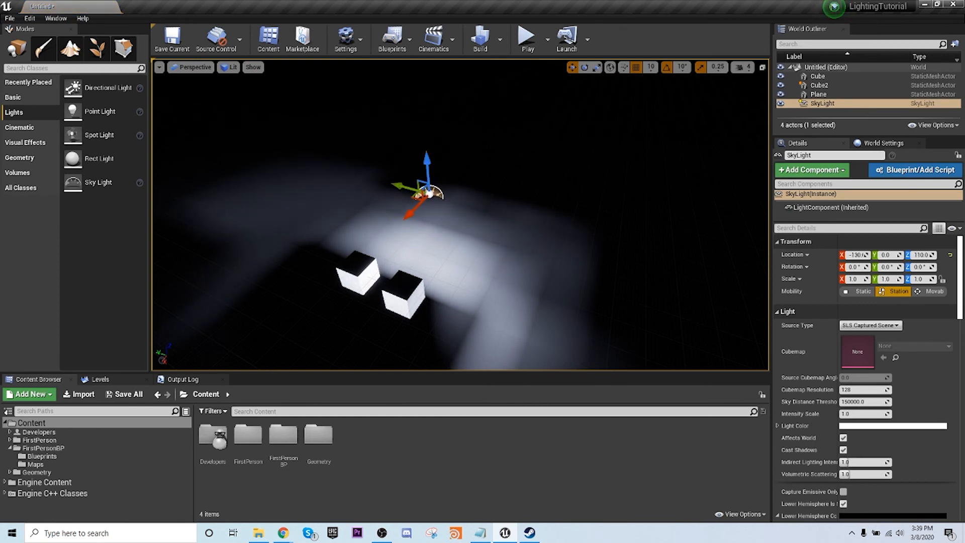
pyautogui.moveTo(516, 244); pyautogui.dragTo(428, 222, button='right')
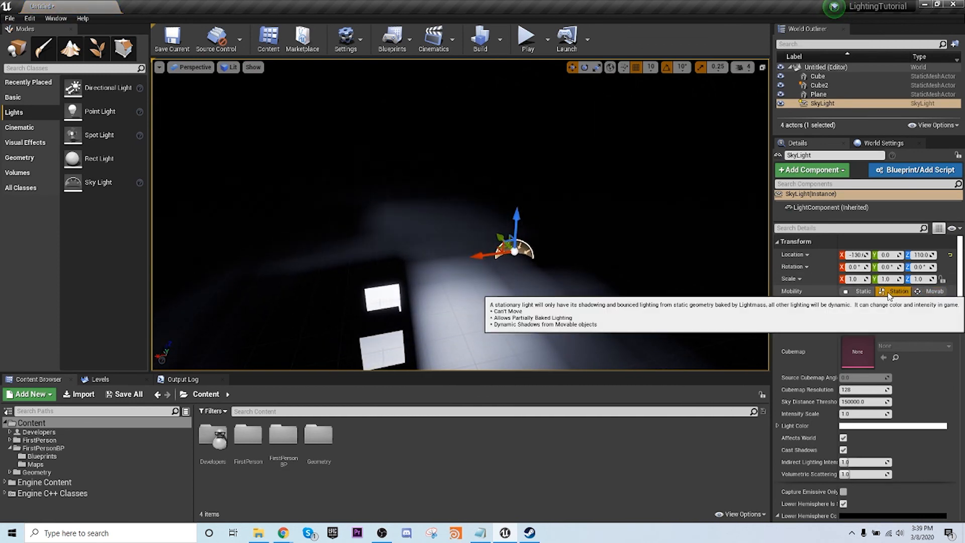
pyautogui.click(933, 291)
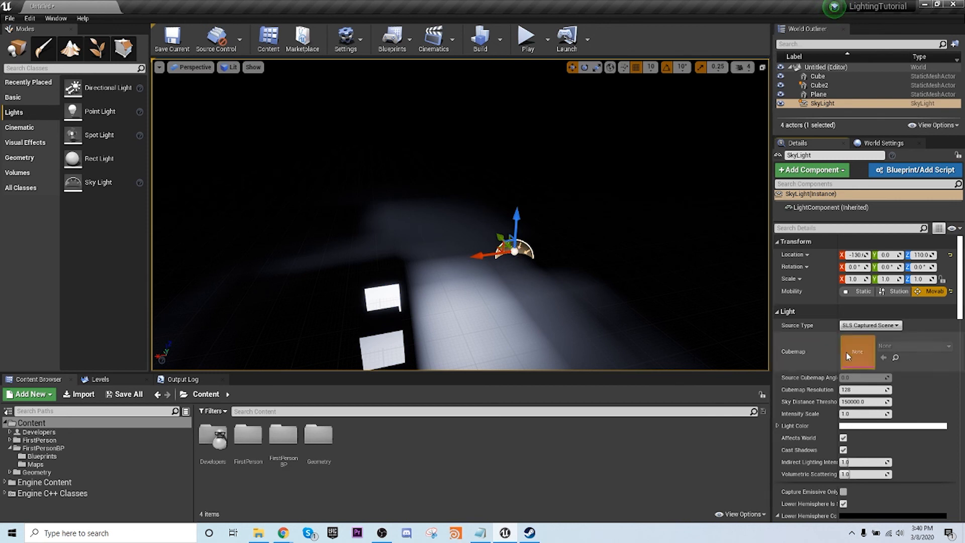
# - Set the sky light's source type to SLS Specified Cubemap and assign the daylight cubemap
pyautogui.click(865, 325)
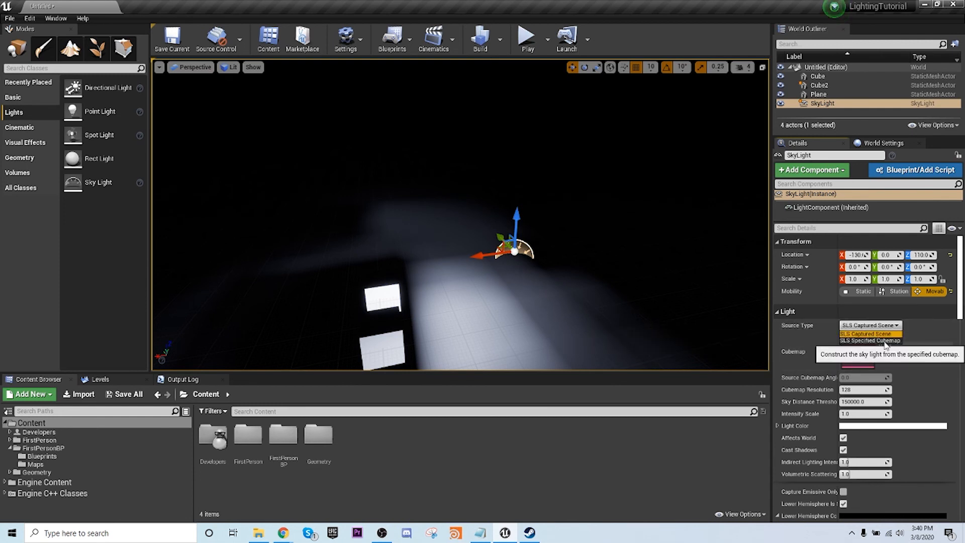
pyautogui.click(884, 341)
pyautogui.click(912, 346)
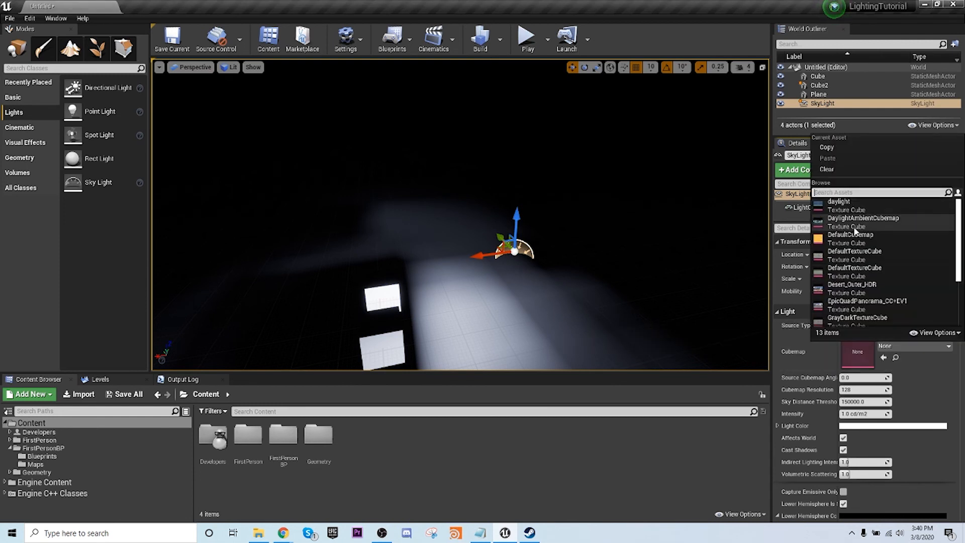
pyautogui.click(834, 203)
pyautogui.moveTo(579, 275); pyautogui.dragTo(552, 254, button='right')
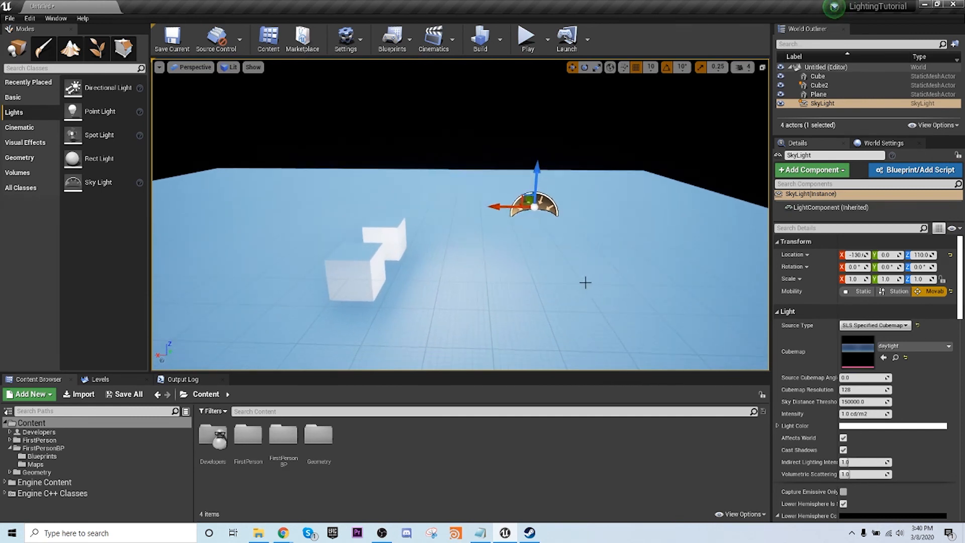
# - Set the sky light's intensity to 0.2 cd/m2
pyautogui.click(864, 413)
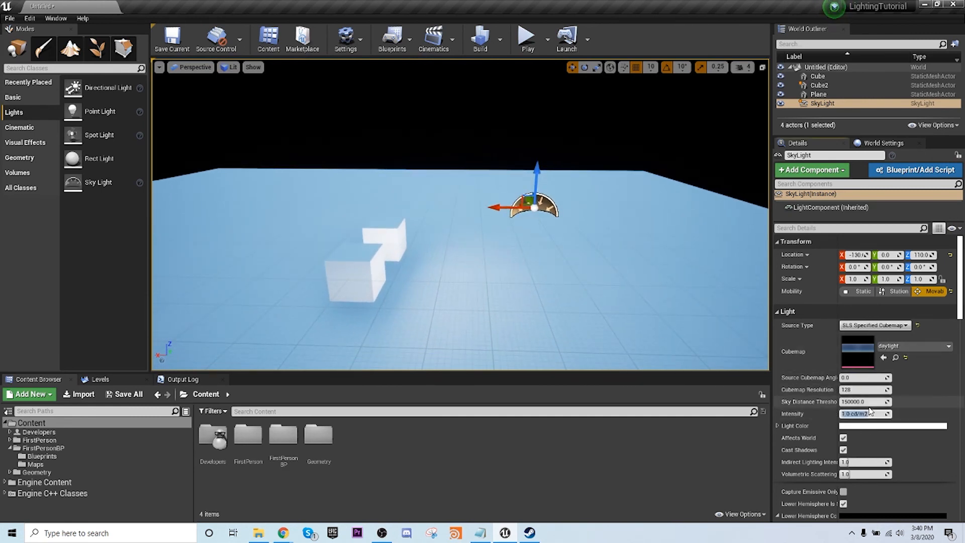
pyautogui.press('Return')
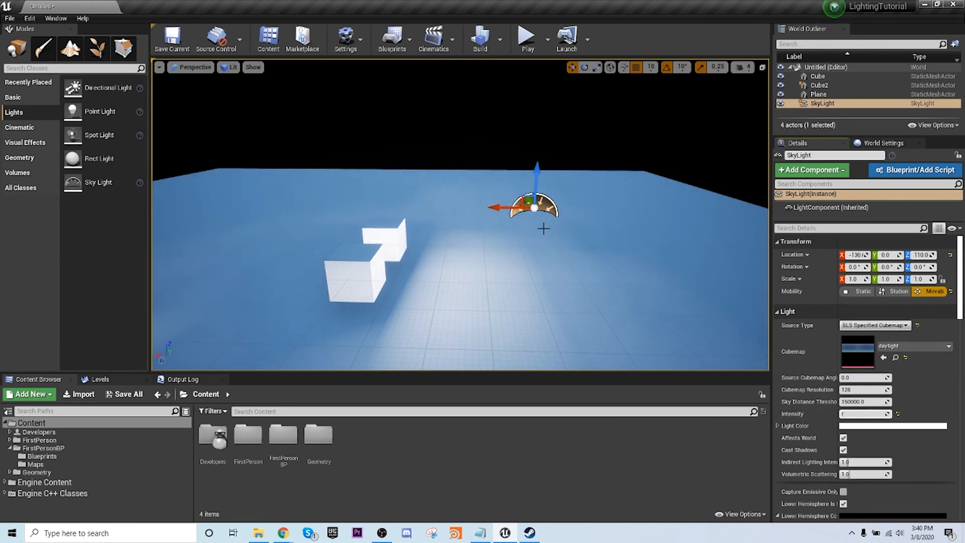
pyautogui.click(860, 402)
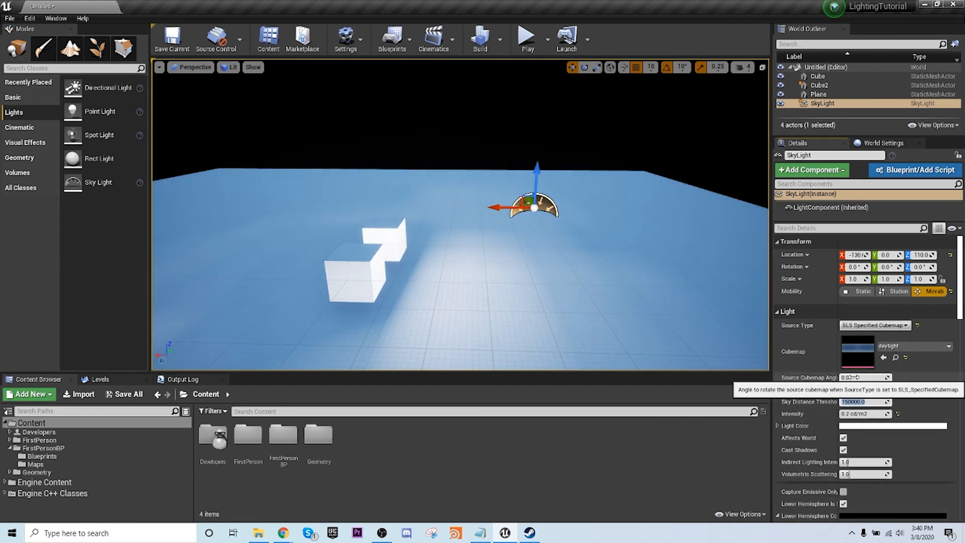
pyautogui.moveTo(861, 377); pyautogui.dragTo(864, 377)
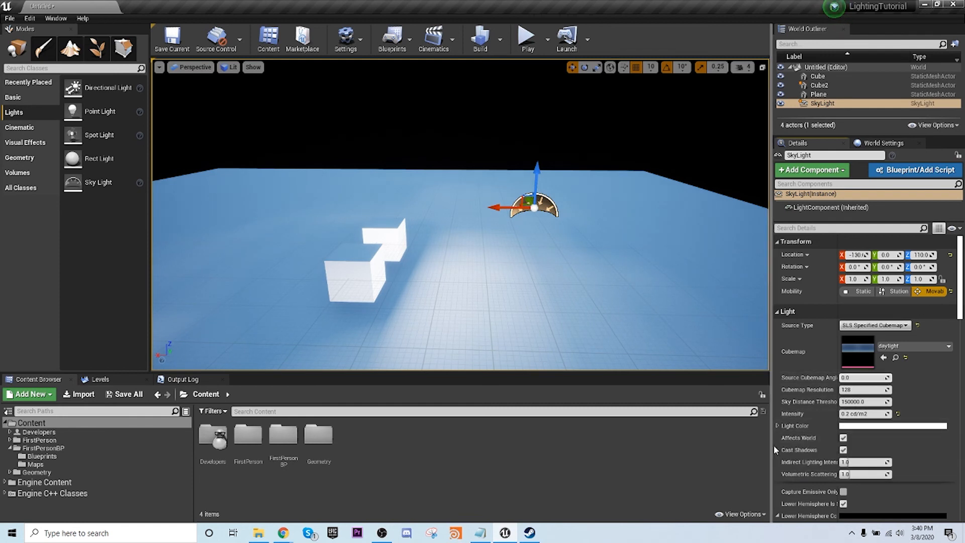
# - Delete the sky light and rebuild only the level's lighting
pyautogui.press('a')
pyautogui.moveTo(537, 240); pyautogui.dragTo(693, 244, button='right')
pyautogui.press('w')
pyautogui.press('a')
pyautogui.moveTo(529, 222); pyautogui.dragTo(648, 222, button='right')
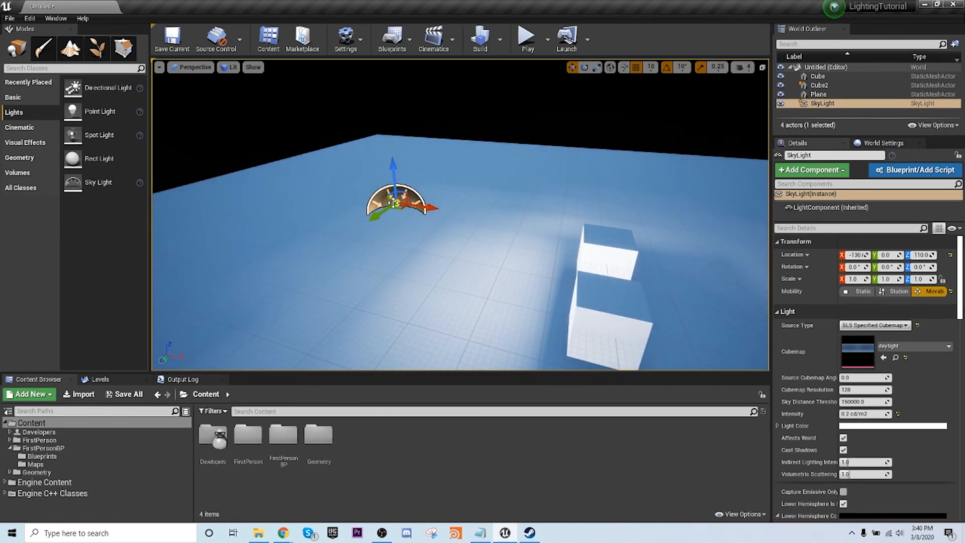
pyautogui.press('Delete')
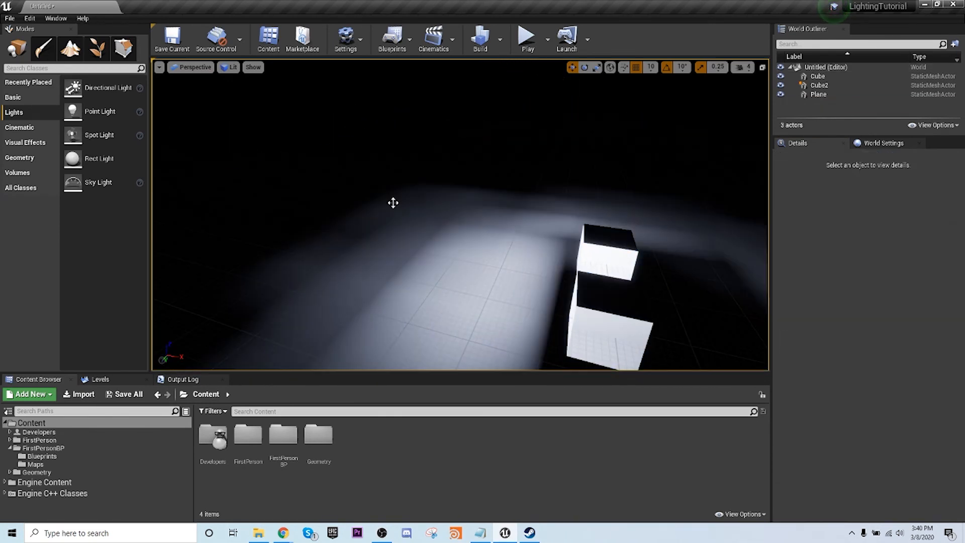
pyautogui.click(498, 41)
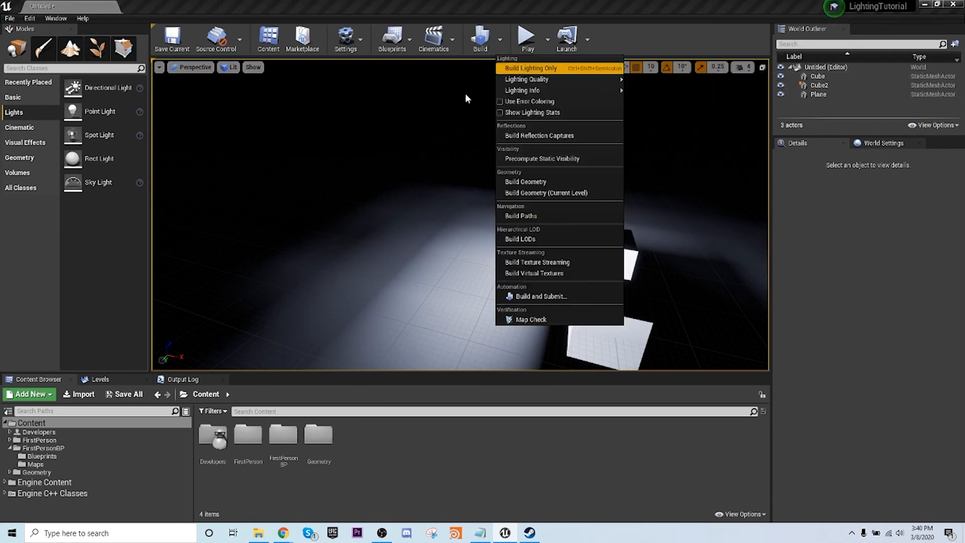
pyautogui.click(526, 69)
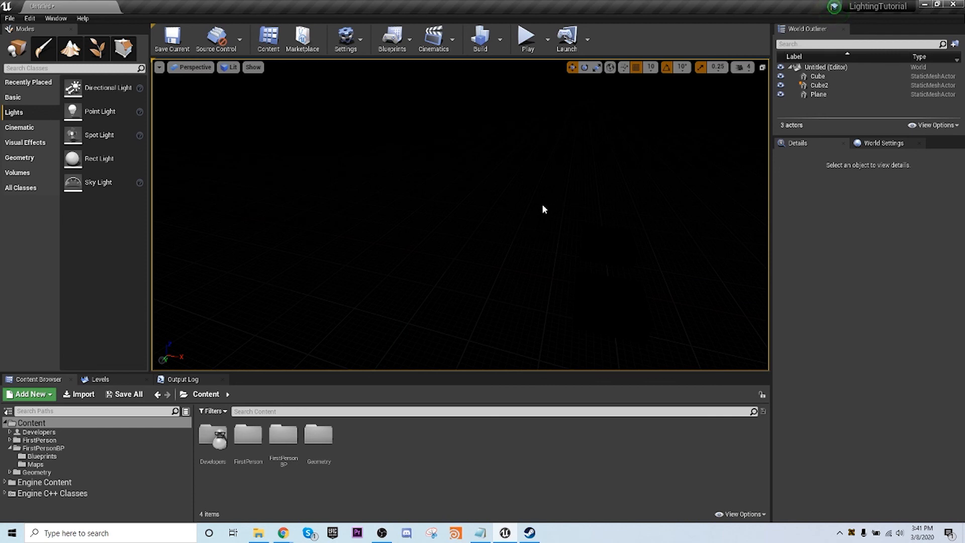
# - Place a sky light near the cubes at about X 20, Y -120, Z -50
pyautogui.moveTo(73, 111); pyautogui.dragTo(431, 270)
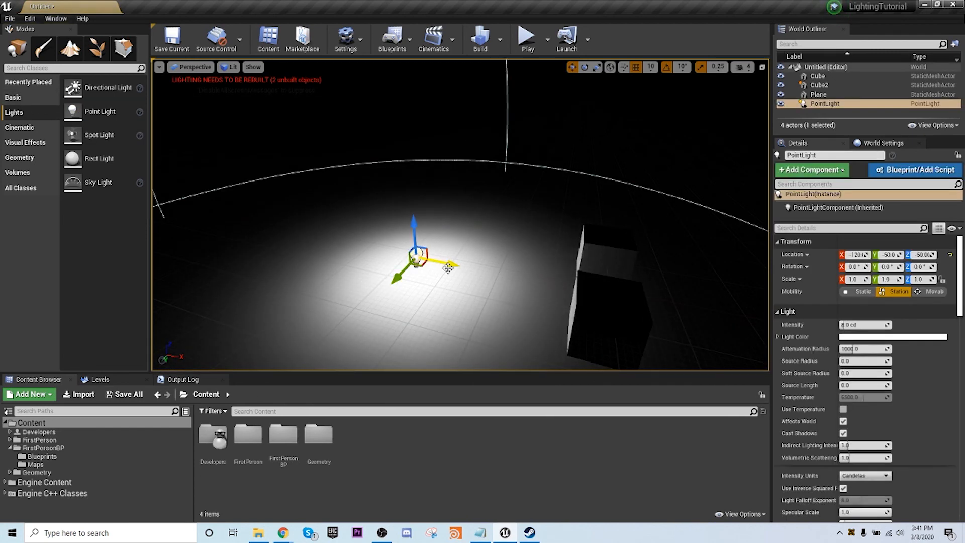
pyautogui.press('Delete')
pyautogui.moveTo(73, 182); pyautogui.dragTo(480, 226)
# - Set the sky light's source type to SLS Specified Cubemap with the daylight cubemap, and its intensity to 0.1 cd/m2
pyautogui.click(869, 326)
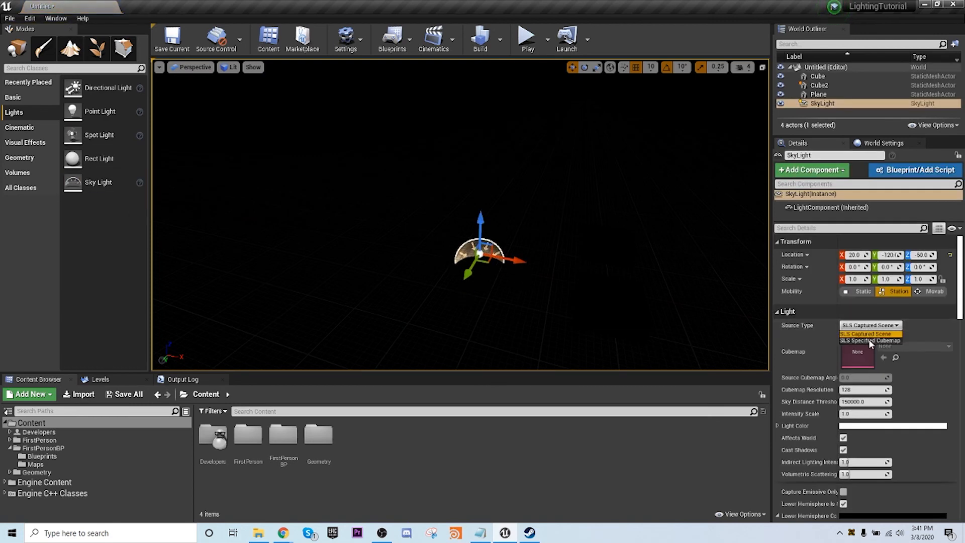
pyautogui.click(870, 340)
pyautogui.click(913, 345)
pyautogui.click(827, 203)
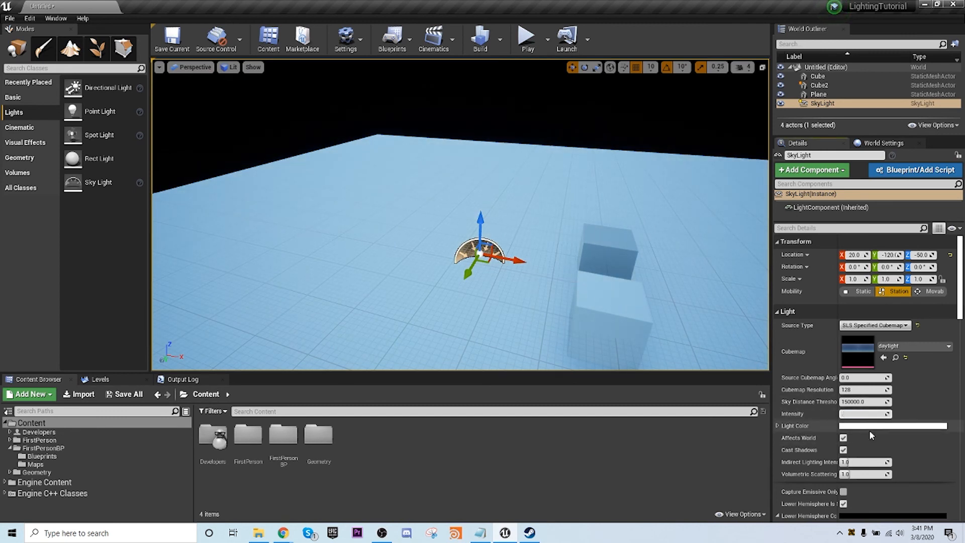
pyautogui.write('.1')
pyautogui.press('Return')
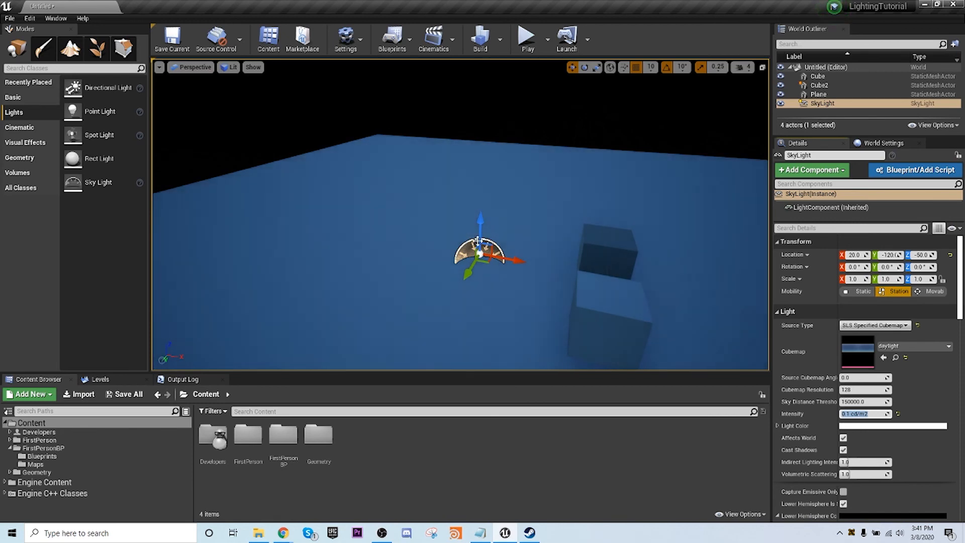
# - Try the DefaultTextureCube and DefaultCubemap cubemaps on the sky light, then assign T_ClearSky
pyautogui.moveTo(369, 159); pyautogui.dragTo(347, 165, button='right')
pyautogui.moveTo(480, 261); pyautogui.dragTo(480, 247, button='right')
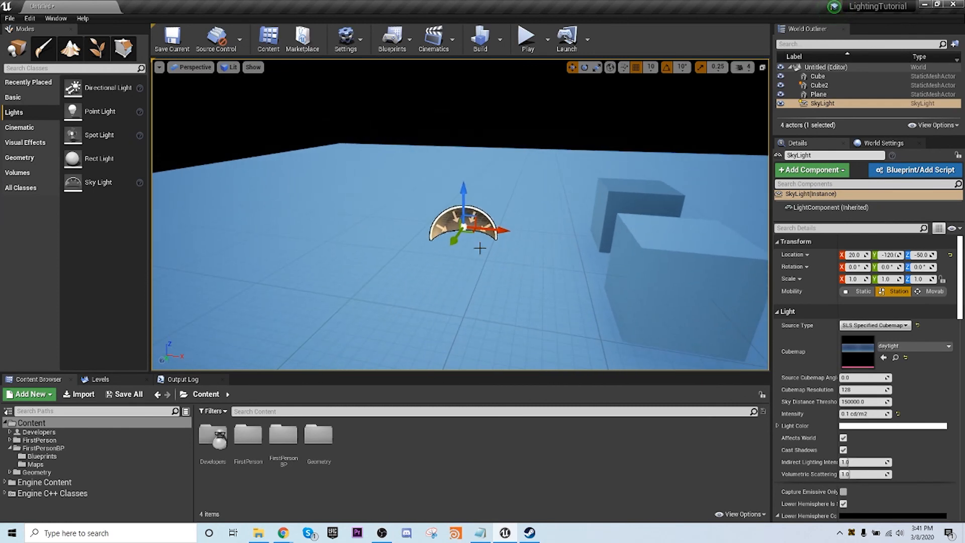
pyautogui.click(898, 351)
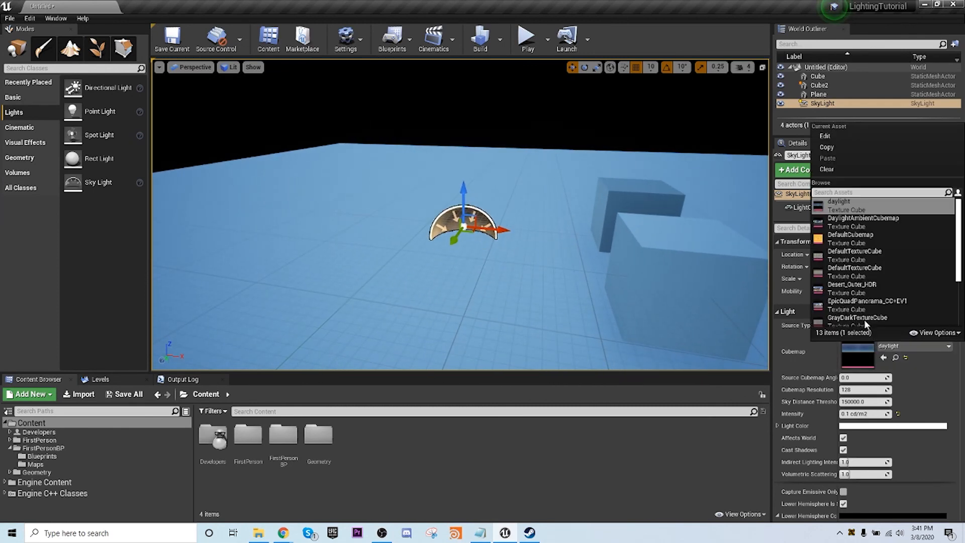
pyautogui.click(843, 255)
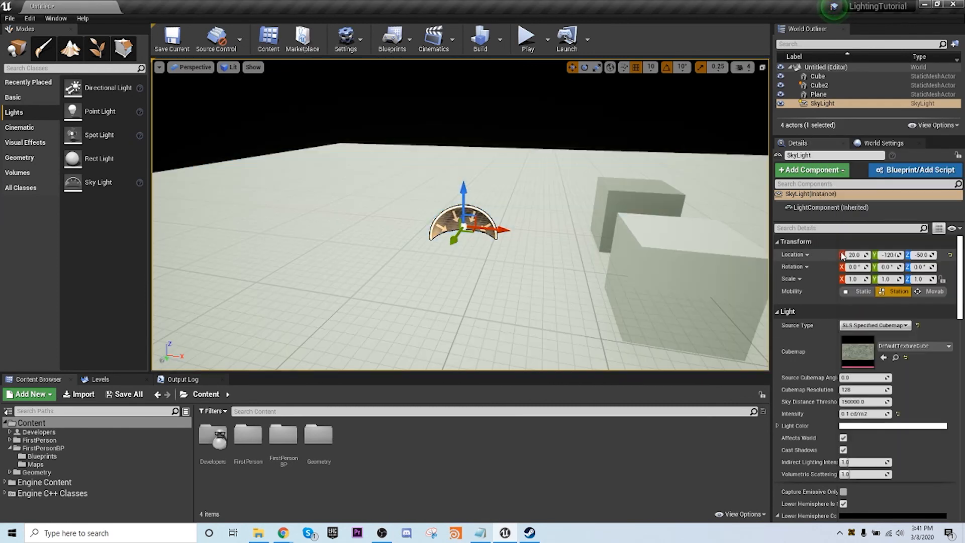
pyautogui.click(888, 348)
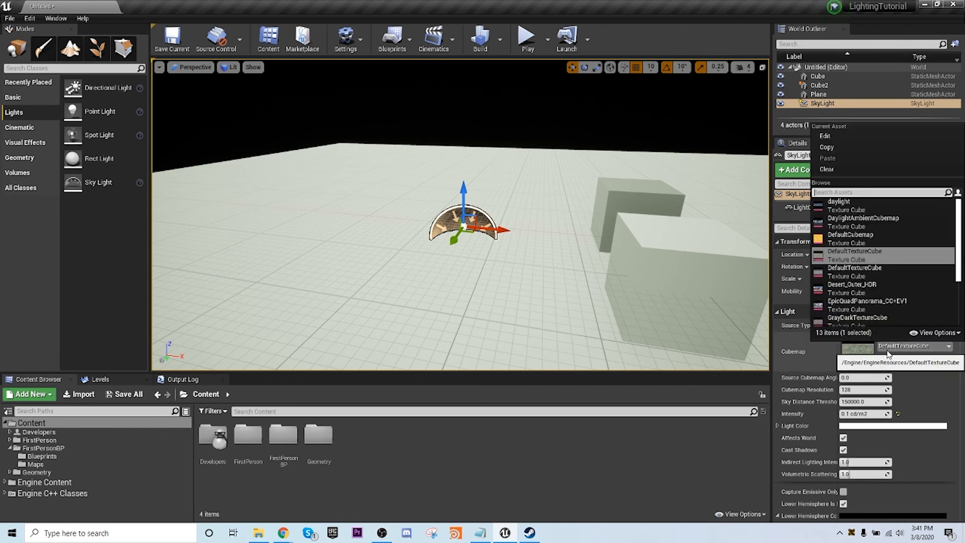
pyautogui.click(849, 237)
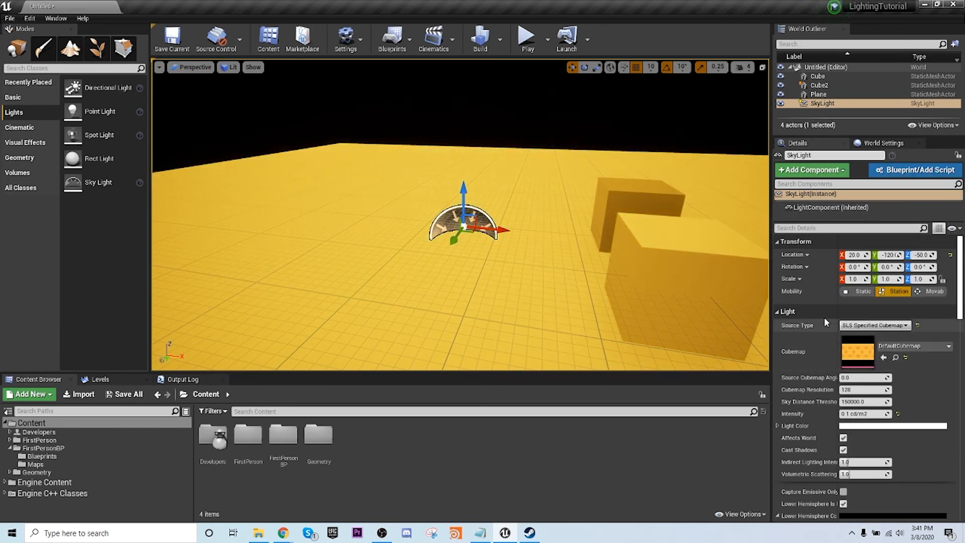
pyautogui.click(891, 351)
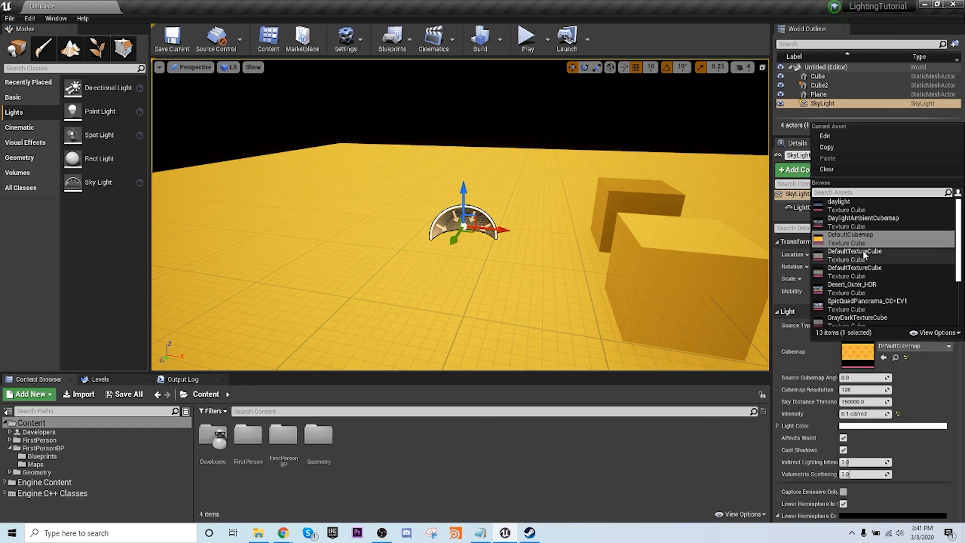
pyautogui.scroll(-3, 854, 282)
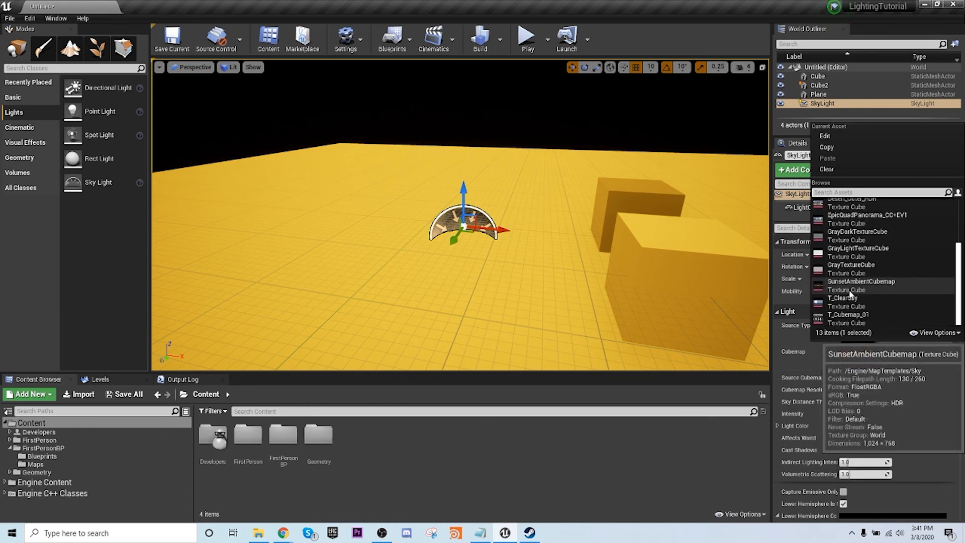
pyautogui.click(853, 299)
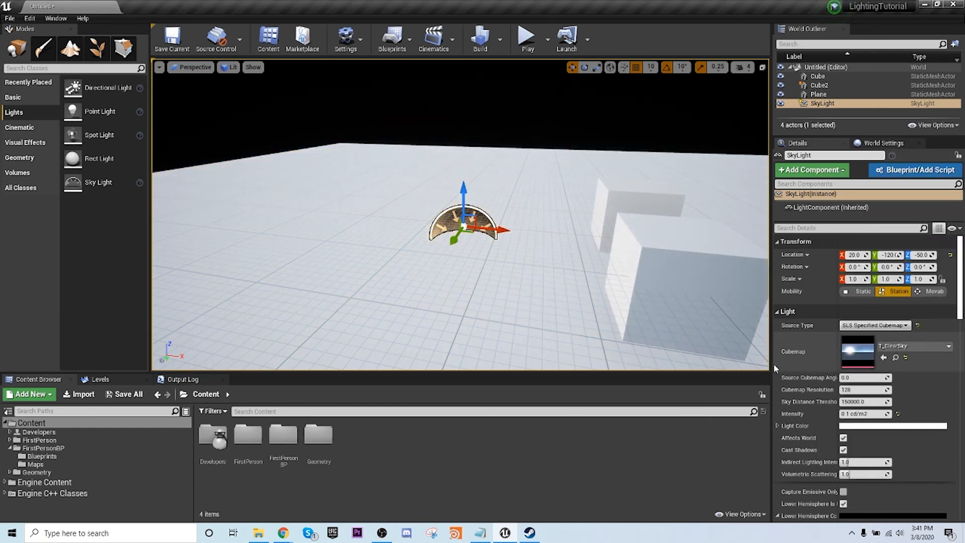
# - Set the T_ClearSky sky light's intensity to 0.01 cd/m2
pyautogui.click(861, 413)
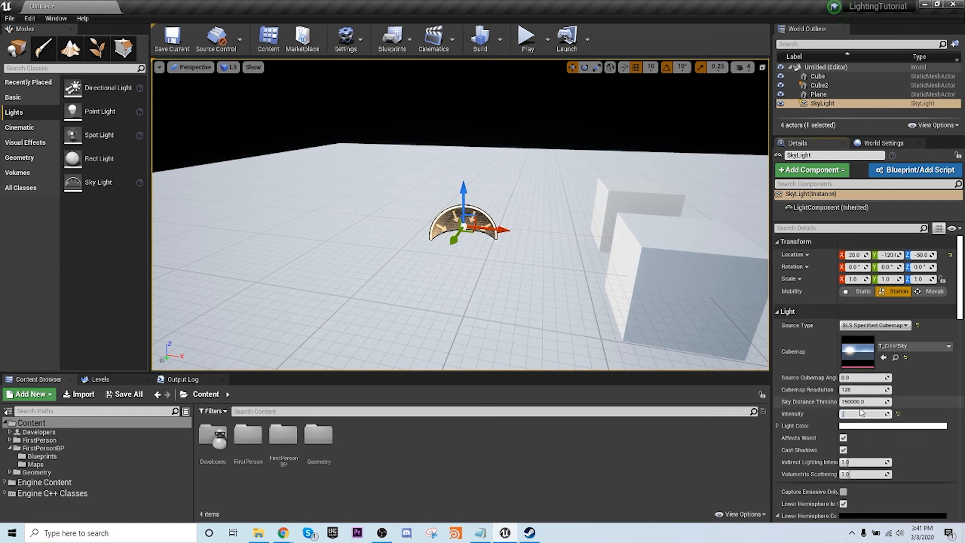
pyautogui.write('0.01')
pyautogui.press('Return')
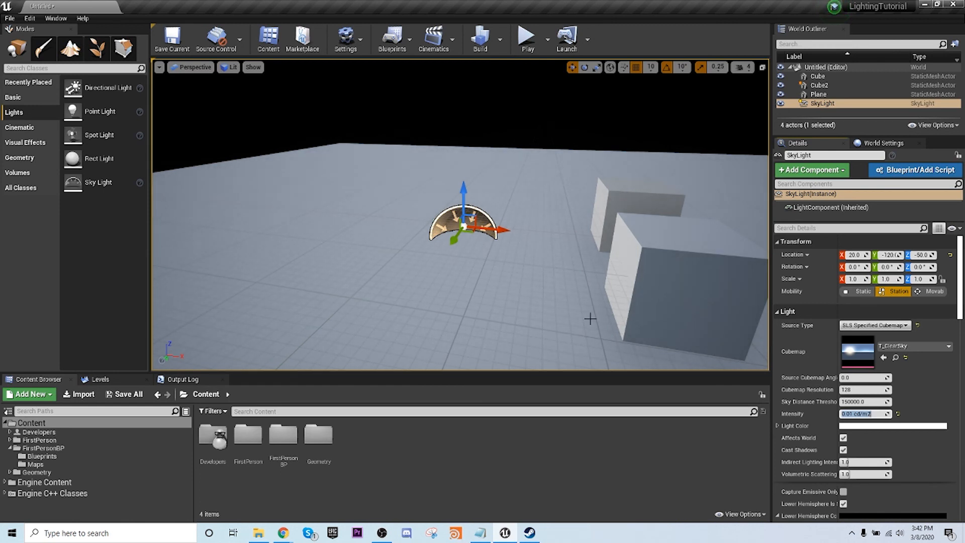
# - Replace the sky light with a point light at about X 150, Y -90, Z 50 and make its mobility Movable
pyautogui.click(443, 240)
pyautogui.click(466, 227)
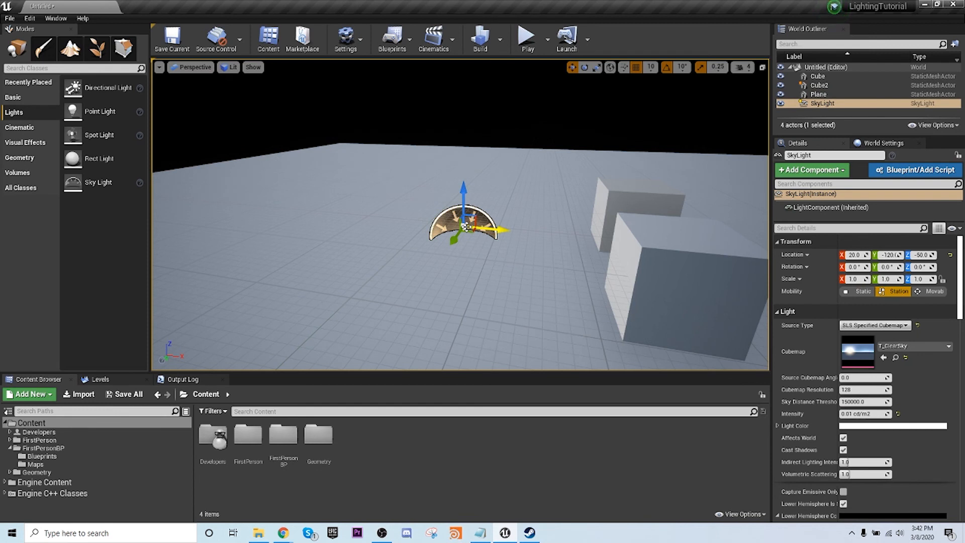
pyautogui.press('Delete')
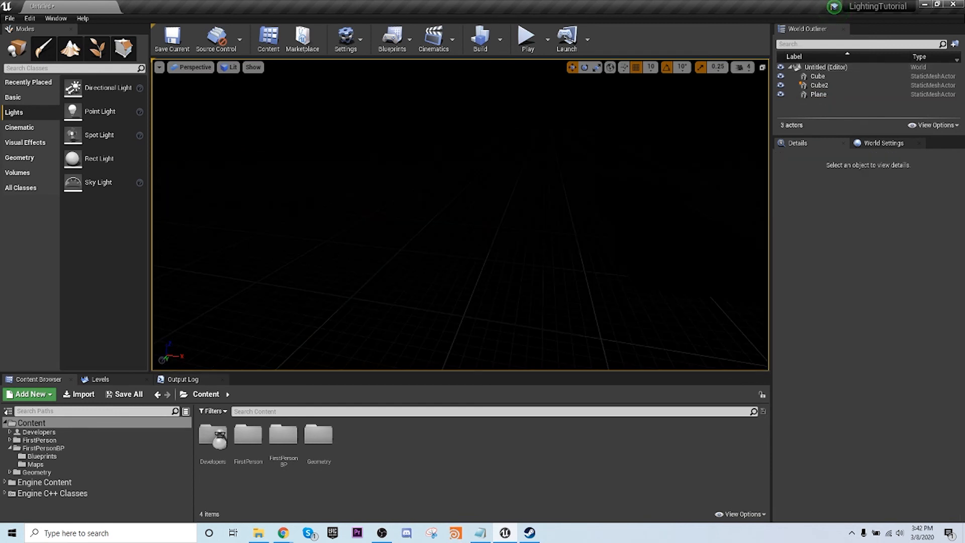
pyautogui.click(674, 281)
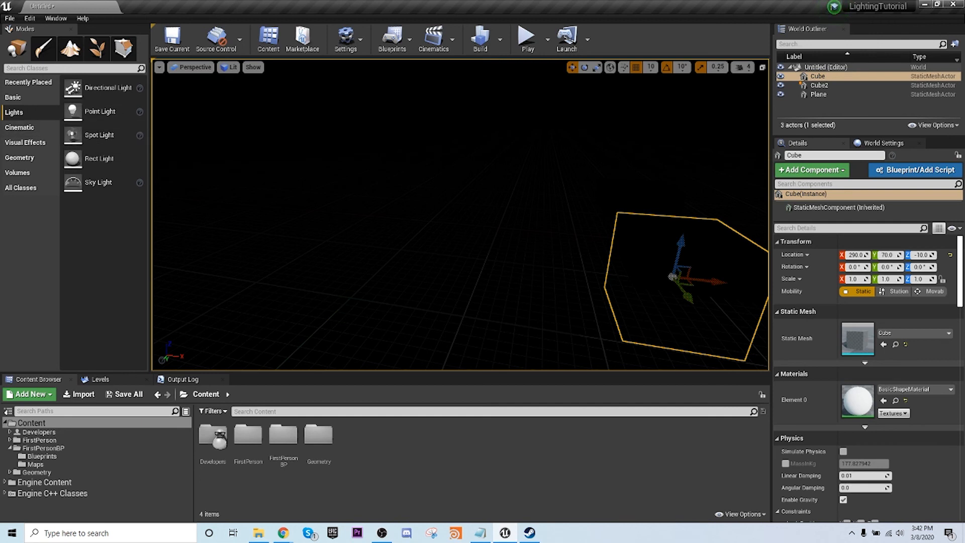
pyautogui.press('f')
pyautogui.moveTo(75, 112); pyautogui.dragTo(457, 280)
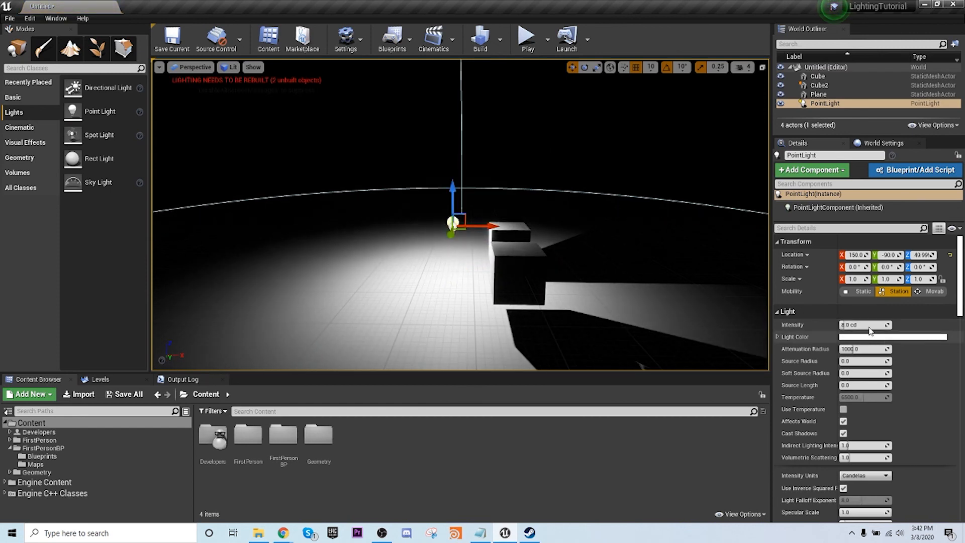
pyautogui.click(931, 293)
# - Move the point light along the Y axis to about -40, in front of the gap between the cubes
pyautogui.moveTo(548, 286); pyautogui.dragTo(638, 319, button='right')
pyautogui.moveTo(472, 251); pyautogui.dragTo(514, 255, button='right')
pyautogui.moveTo(483, 257); pyautogui.dragTo(511, 214)
pyautogui.moveTo(596, 247); pyautogui.dragTo(548, 230, button='right')
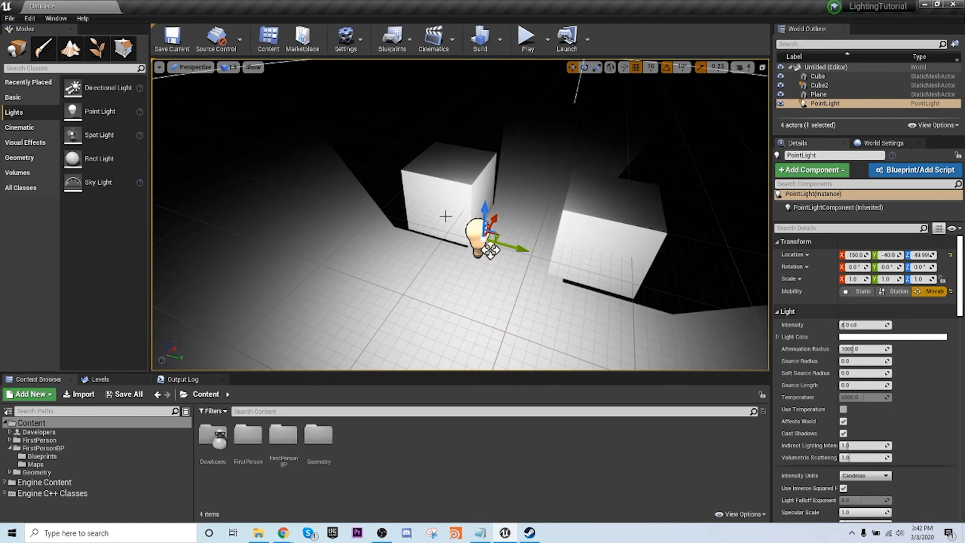
# - Lower both cubes together onto the floor, to a Z location of about -50
pyautogui.click(447, 206)
pyautogui.keyDown('ctrl'); pyautogui.click(597, 244); pyautogui.keyUp('ctrl')
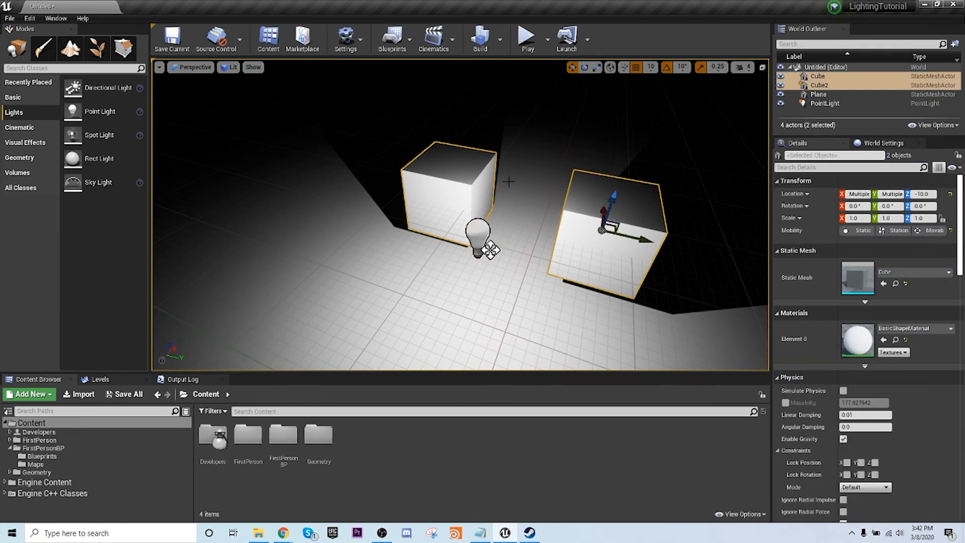
pyautogui.moveTo(610, 203); pyautogui.dragTo(601, 230)
pyautogui.moveTo(491, 249); pyautogui.dragTo(477, 155, button='middle')
# - Raise the point light to a Z location of about 60
pyautogui.click(478, 154)
pyautogui.moveTo(472, 105); pyautogui.dragTo(471, 96)
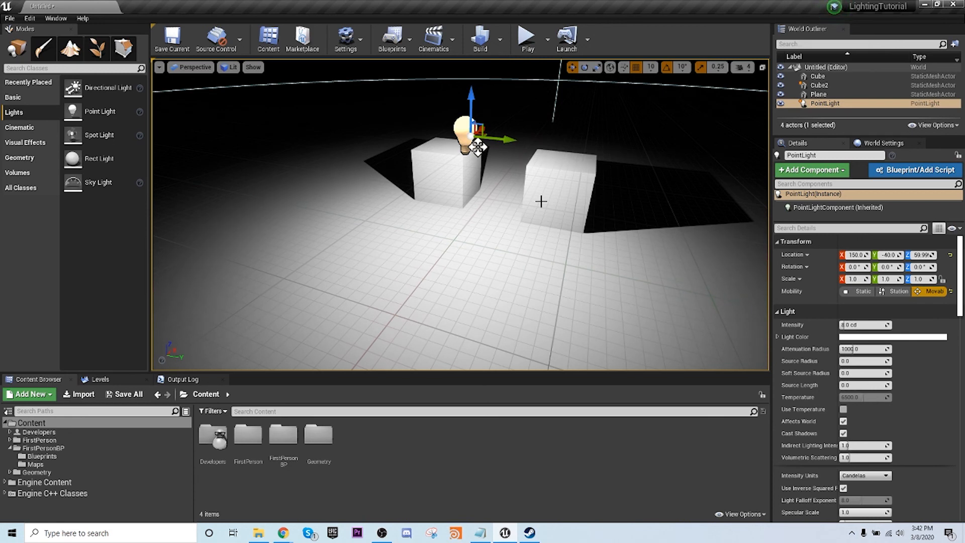
pyautogui.moveTo(571, 216); pyautogui.dragTo(526, 224, button='right')
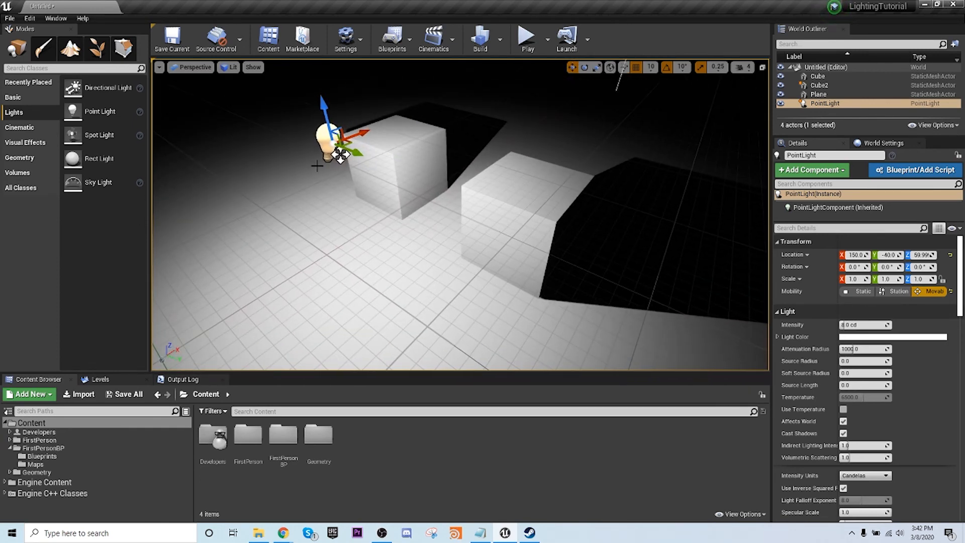
# - Create a material in the Content folder with the default name NewMaterial and open it for editing
pyautogui.click(409, 195)
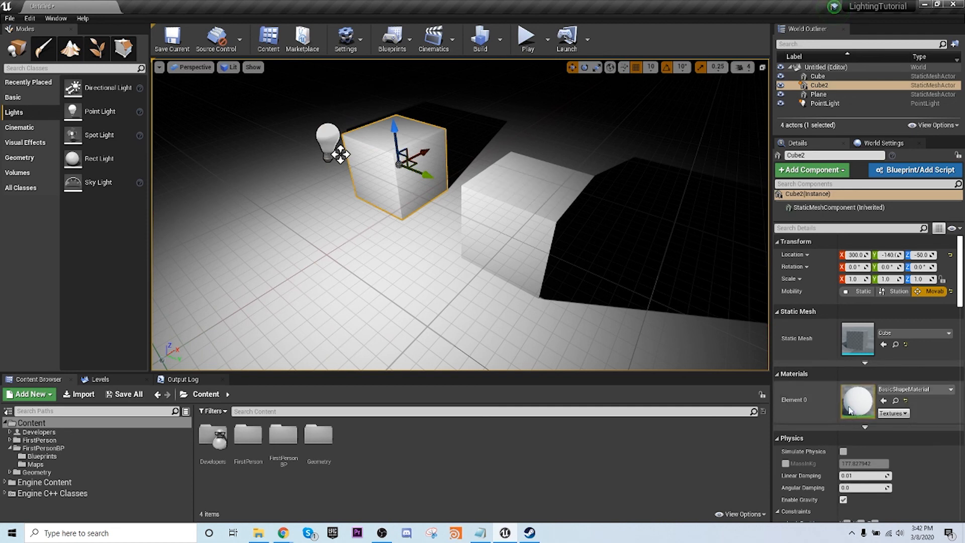
pyautogui.rightClick(403, 446)
pyautogui.click(437, 238)
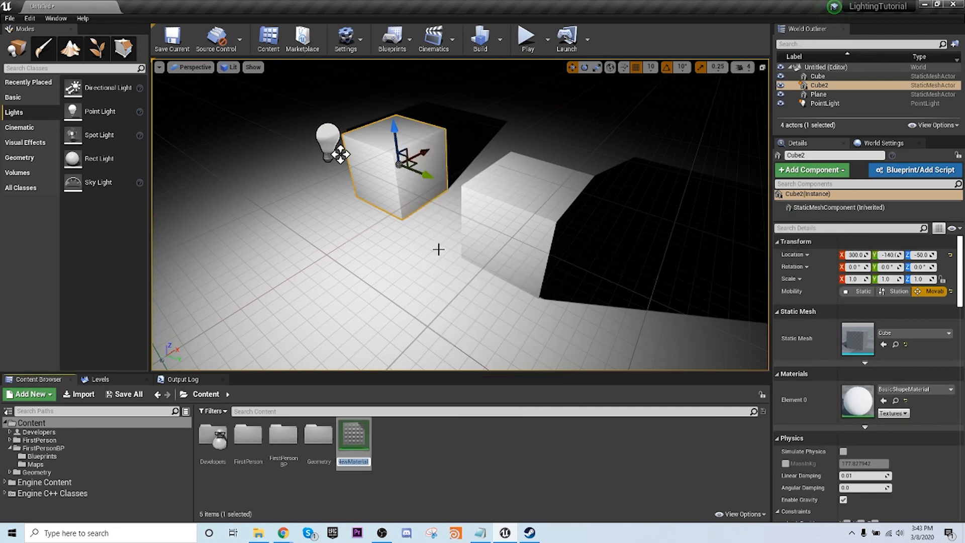
pyautogui.press('Return')
pyautogui.doubleClick(353, 435)
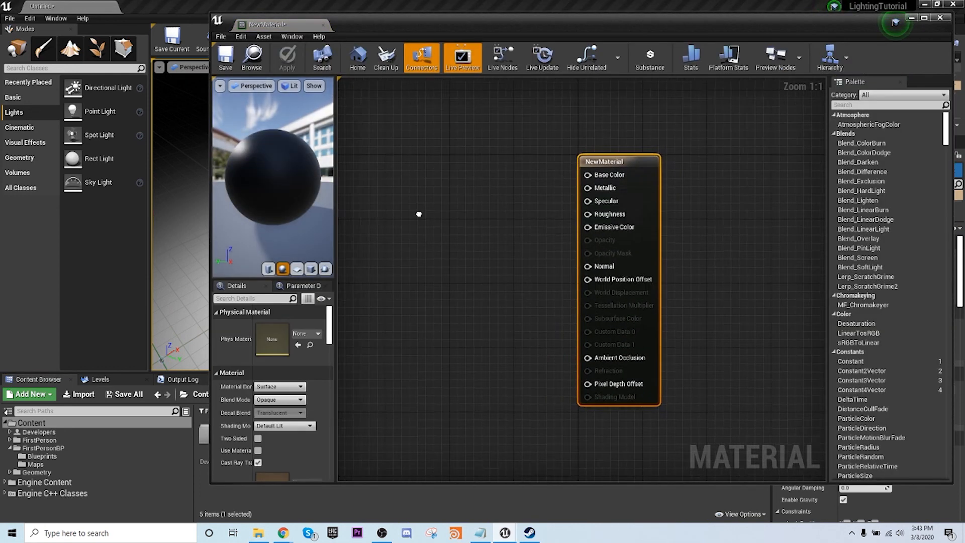
# - Add a vector parameter named Color to the material graph
pyautogui.click(496, 210)
pyautogui.write('Co')
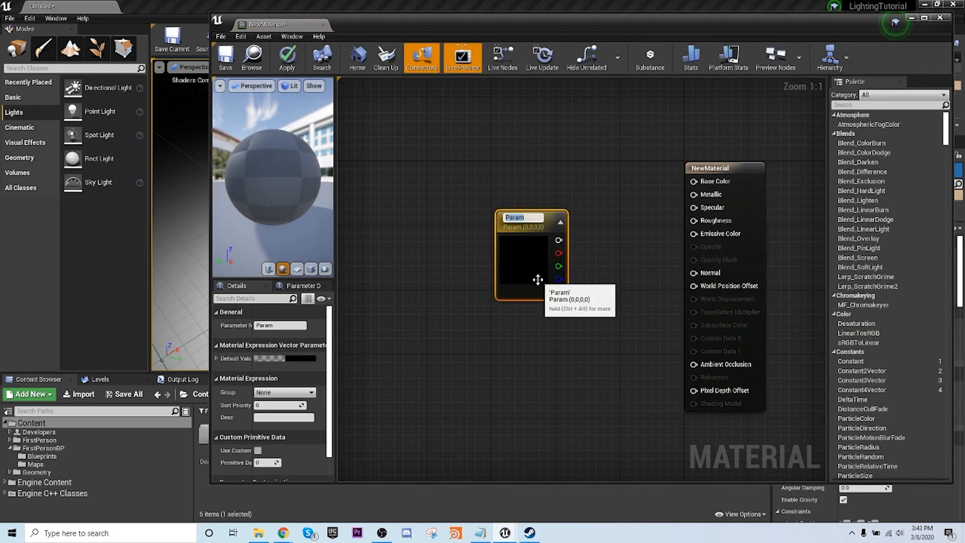
pyautogui.write('lor')
pyautogui.press('Return')
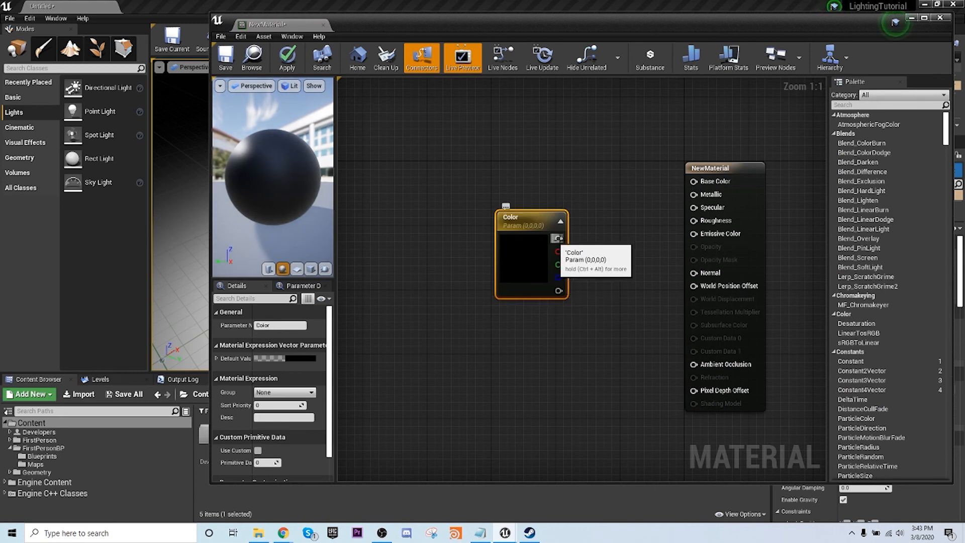
# - Connect the Color parameter to the material's Base Color and set it to light grey, about 0.724 per channel
pyautogui.moveTo(559, 239); pyautogui.dragTo(694, 181)
pyautogui.moveTo(501, 261); pyautogui.dragTo(481, 204)
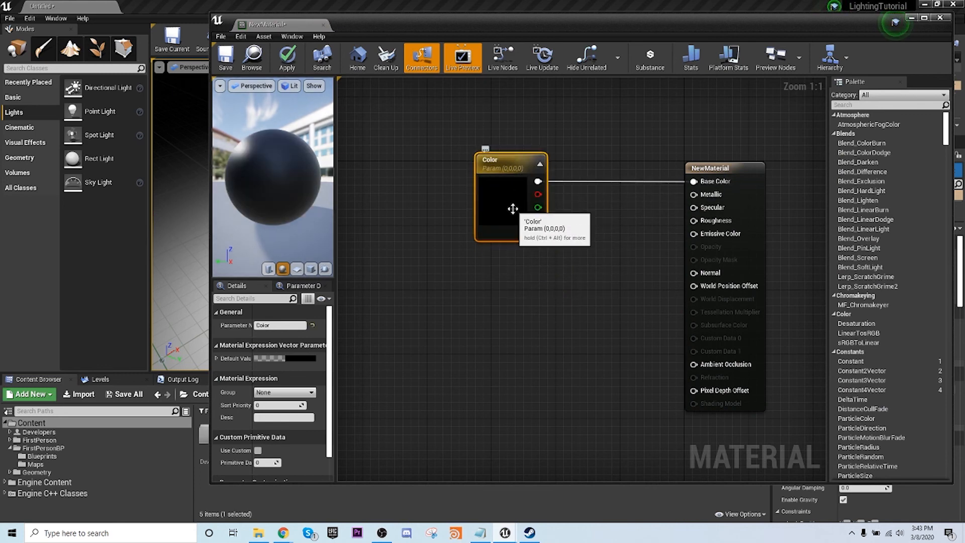
pyautogui.doubleClick(481, 204)
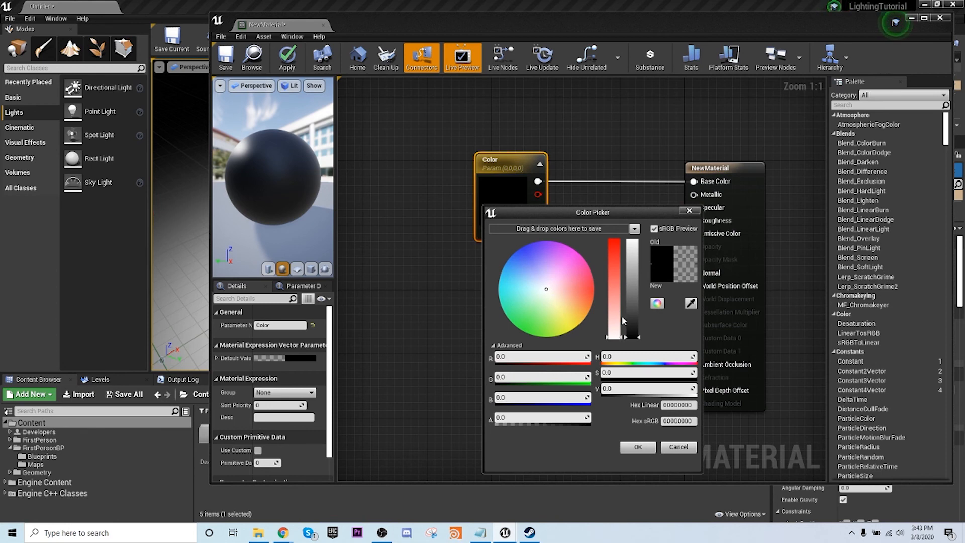
pyautogui.moveTo(631, 327); pyautogui.dragTo(632, 267)
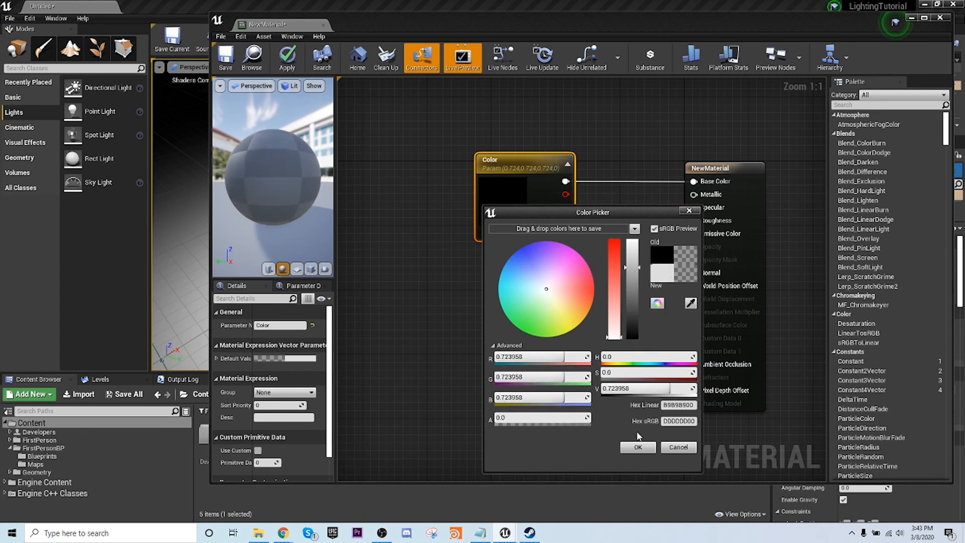
pyautogui.click(638, 446)
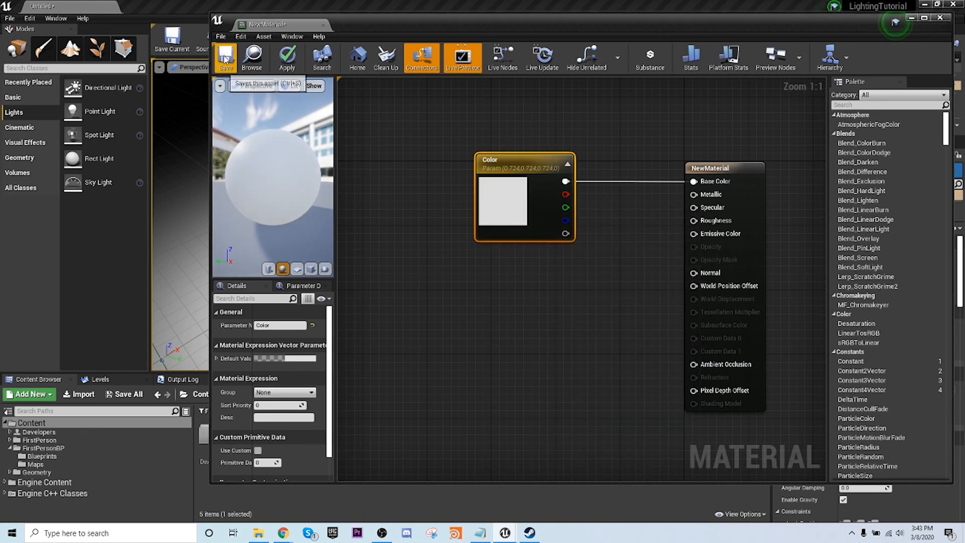
pyautogui.click(287, 57)
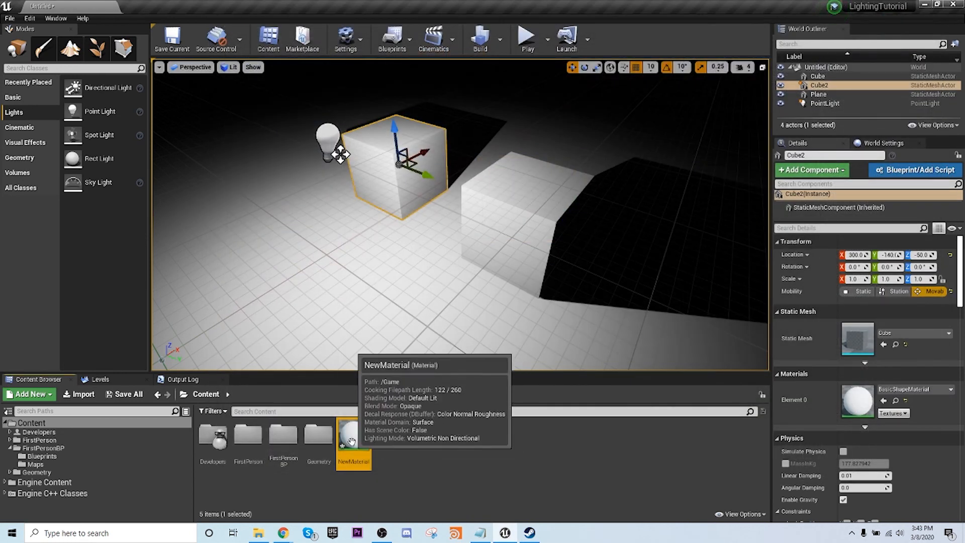
# - Assign NewMaterial to the unselected cube and dock its material editor as a tab of the main window
pyautogui.moveTo(351, 441); pyautogui.dragTo(502, 202)
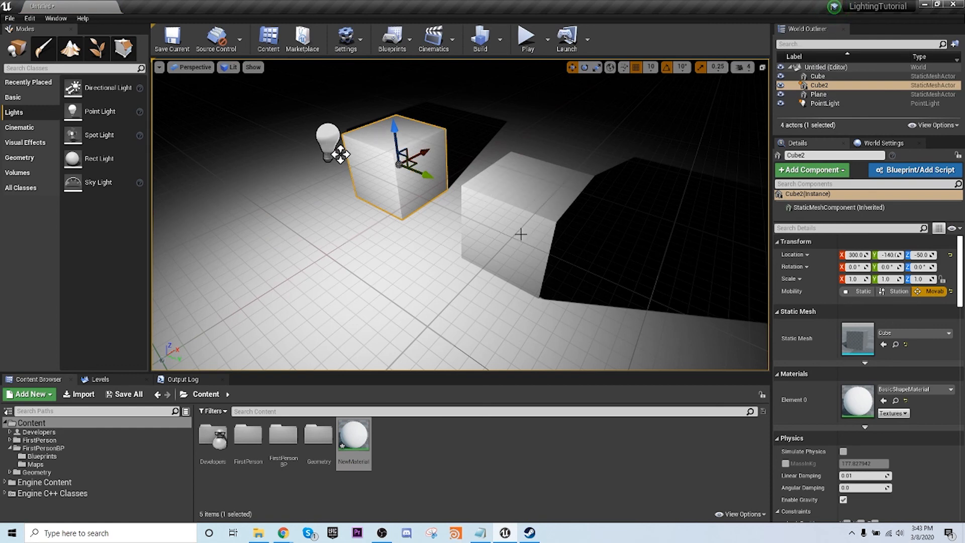
pyautogui.doubleClick(354, 438)
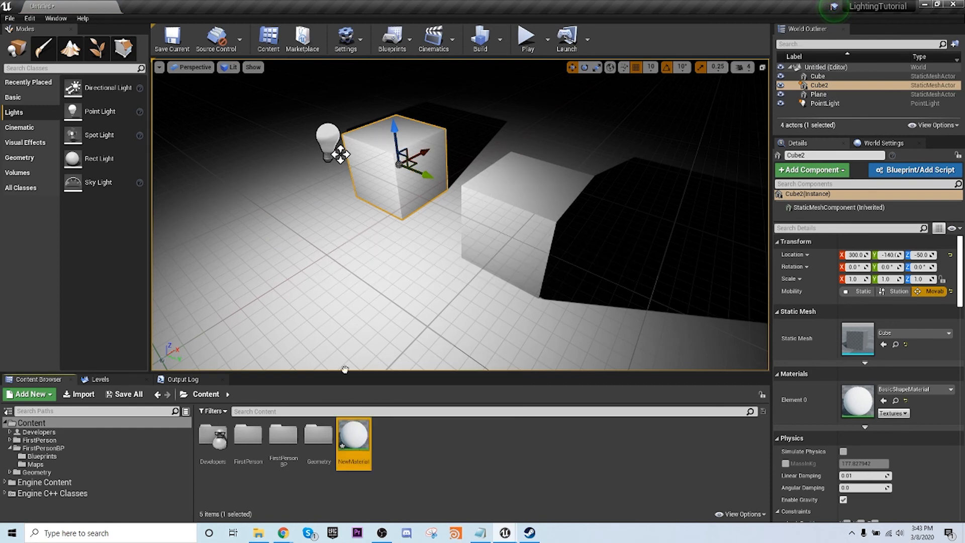
pyautogui.moveTo(384, 266); pyautogui.dragTo(446, 311, button='right')
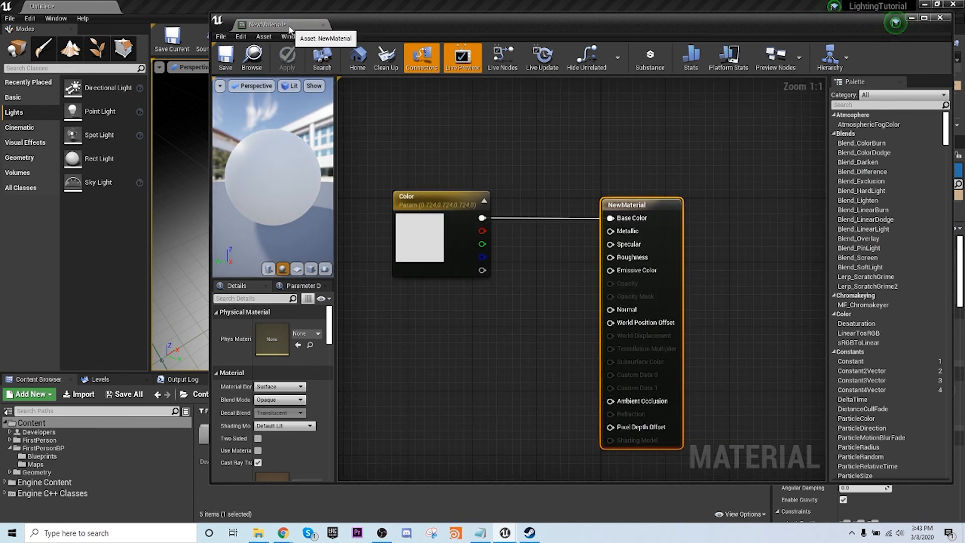
pyautogui.moveTo(289, 25); pyautogui.dragTo(288, 7)
pyautogui.click(90, 4)
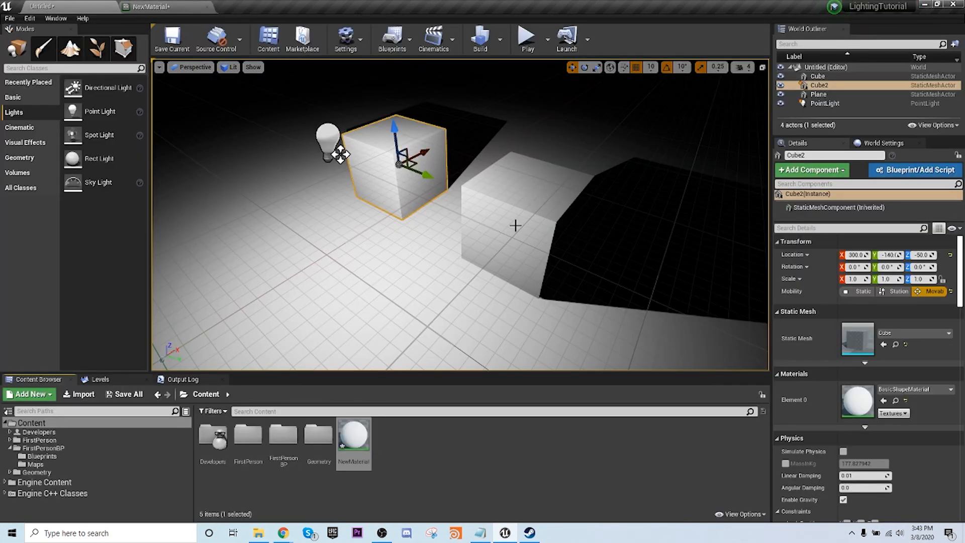
pyautogui.click(151, 6)
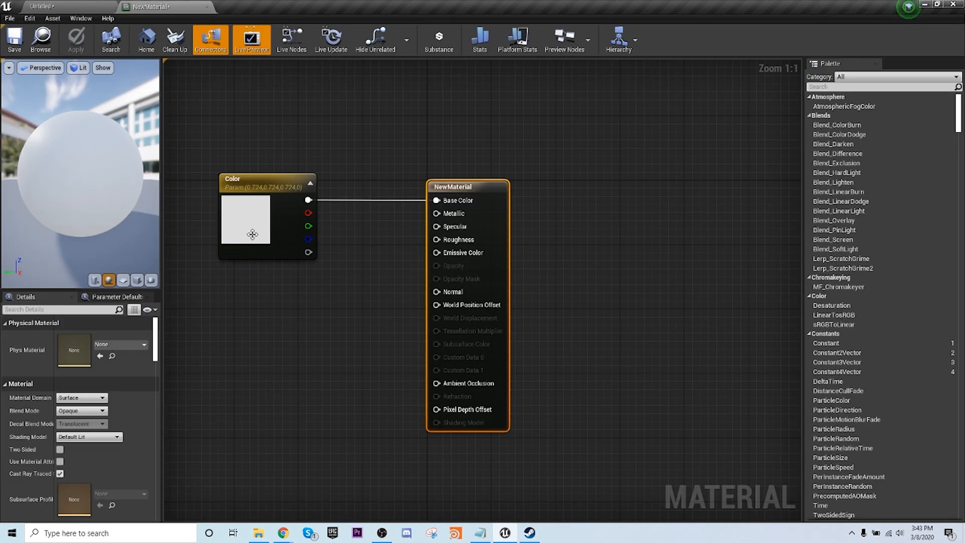
# - Change NewMaterial's Color parameter to yellow (0.724, 0.61, 0.104) and update the material in the level
pyautogui.click(254, 231)
pyautogui.doubleClick(255, 230)
pyautogui.moveTo(326, 316); pyautogui.dragTo(342, 347)
pyautogui.click(406, 474)
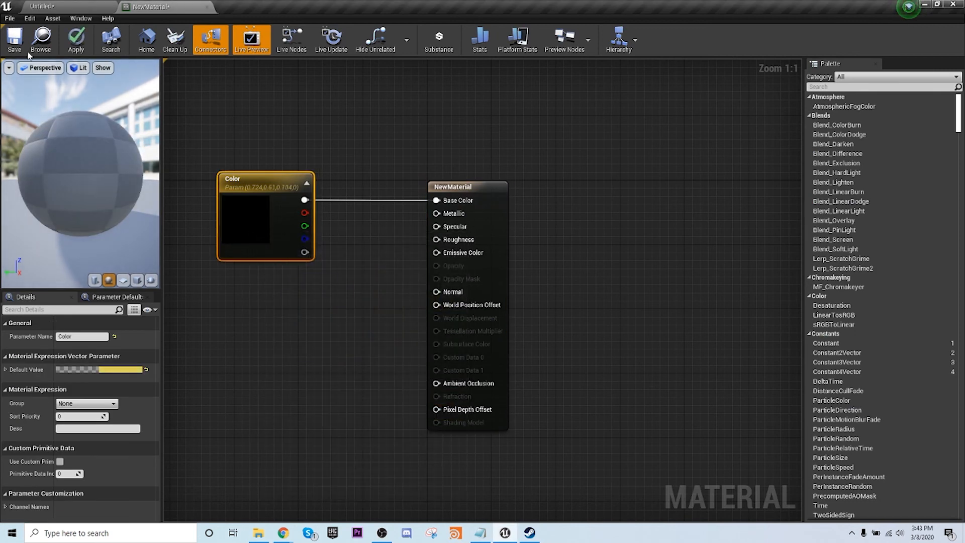
pyautogui.click(73, 9)
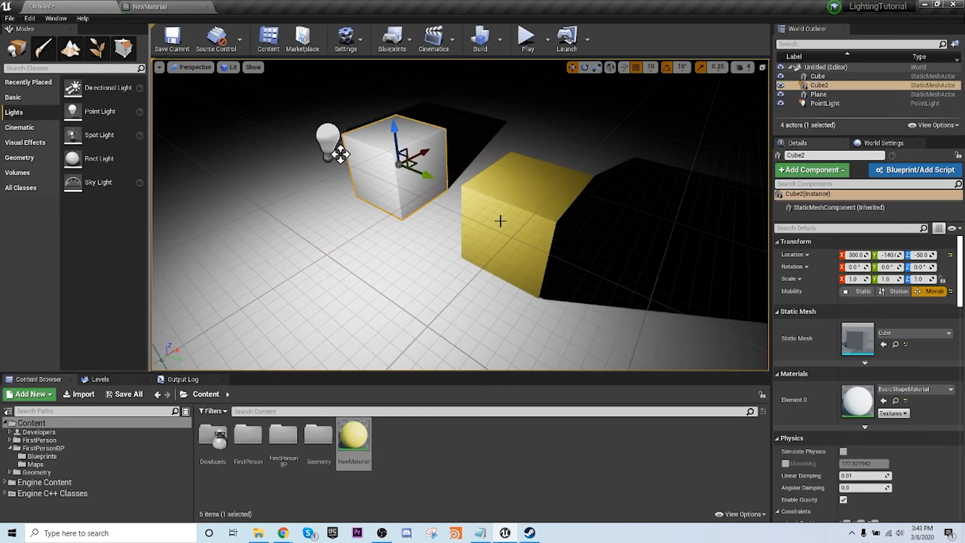
# - Change the point light's colour to purple (hex sRGB A54AFFFF) and move the light to about X 170, Y 0
pyautogui.click(329, 146)
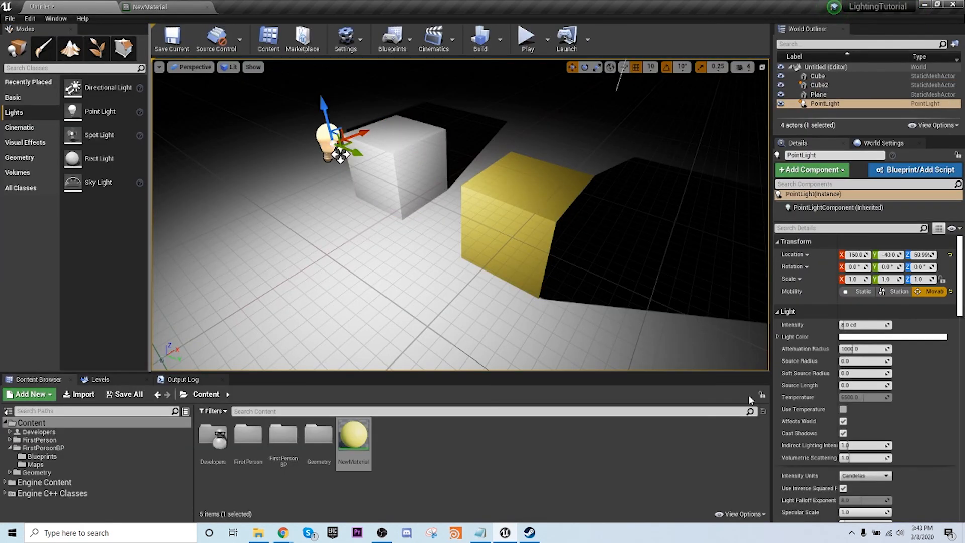
pyautogui.click(856, 337)
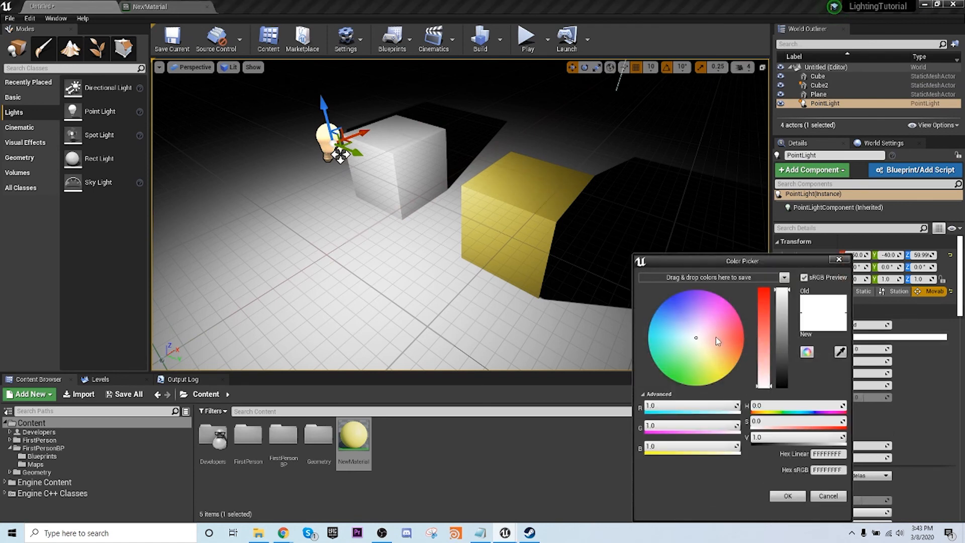
pyautogui.moveTo(715, 337); pyautogui.dragTo(689, 297)
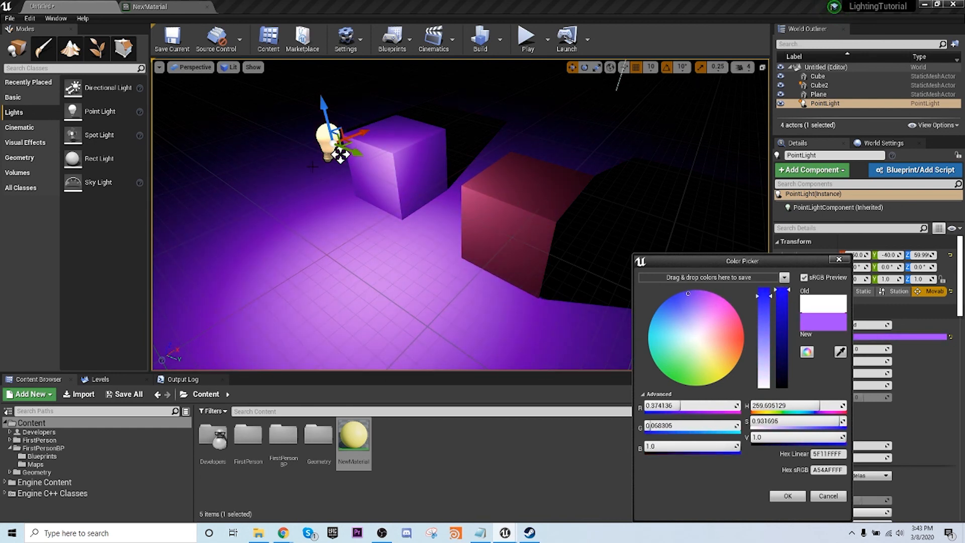
pyautogui.moveTo(341, 156); pyautogui.dragTo(396, 159)
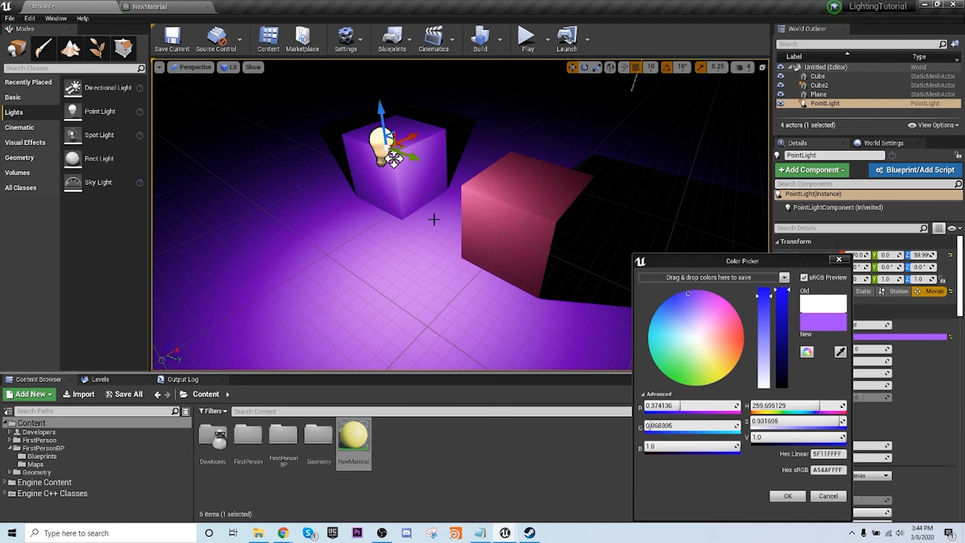
pyautogui.click(598, 466)
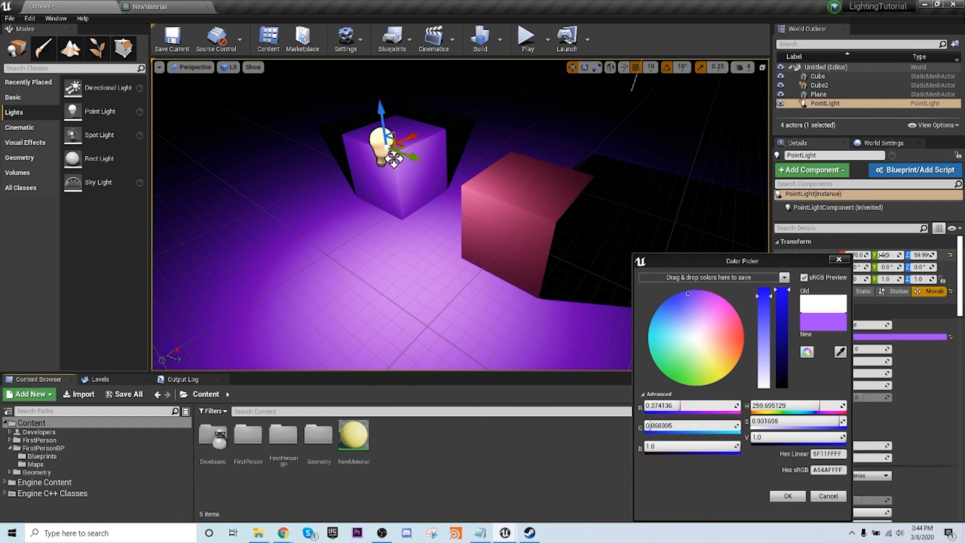
pyautogui.click(839, 260)
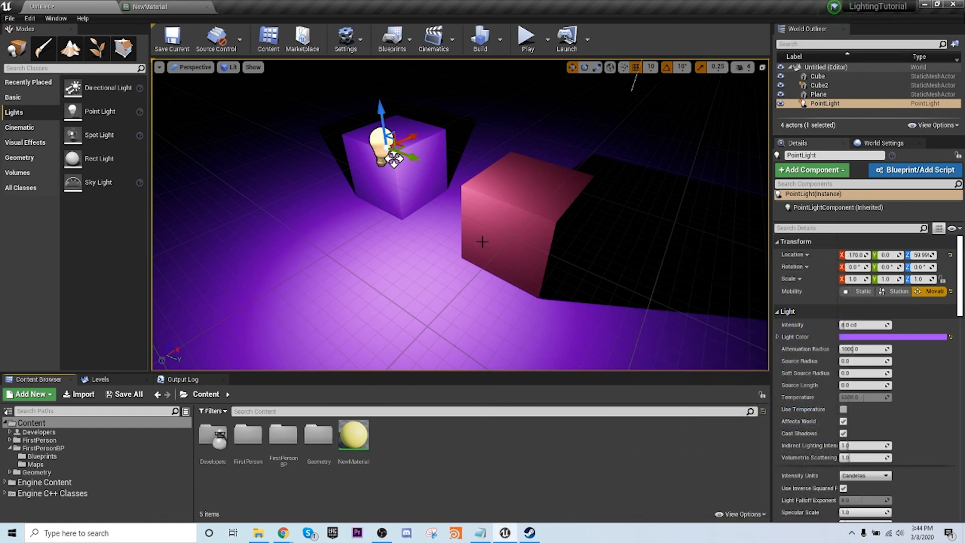
# - Add a scalar parameter with value 0 to NewMaterial's Roughness and reapply the updated material to the coloured cube
pyautogui.click(171, 7)
pyautogui.moveTo(241, 185); pyautogui.dragTo(243, 136)
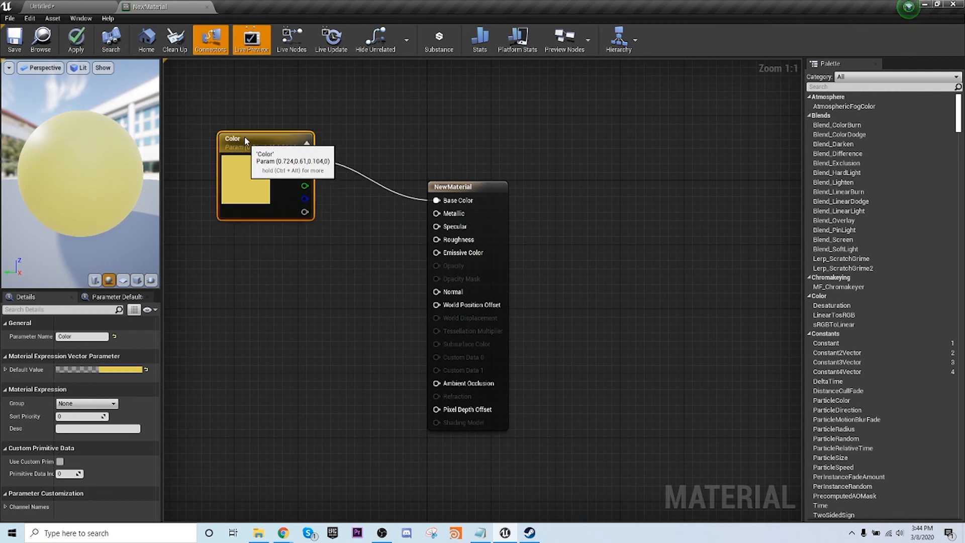
pyautogui.click(308, 278)
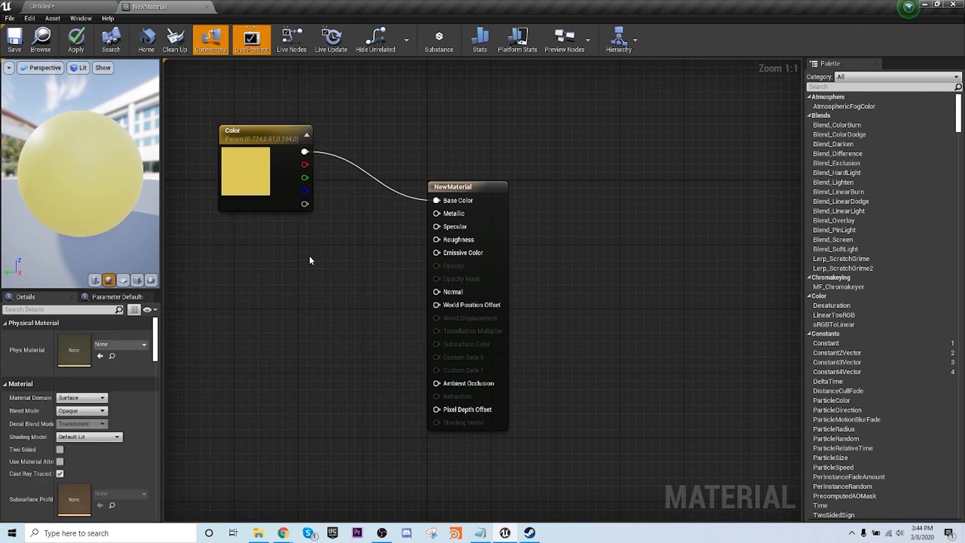
pyautogui.click(312, 261)
pyautogui.click(332, 308)
pyautogui.moveTo(349, 285); pyautogui.dragTo(436, 239)
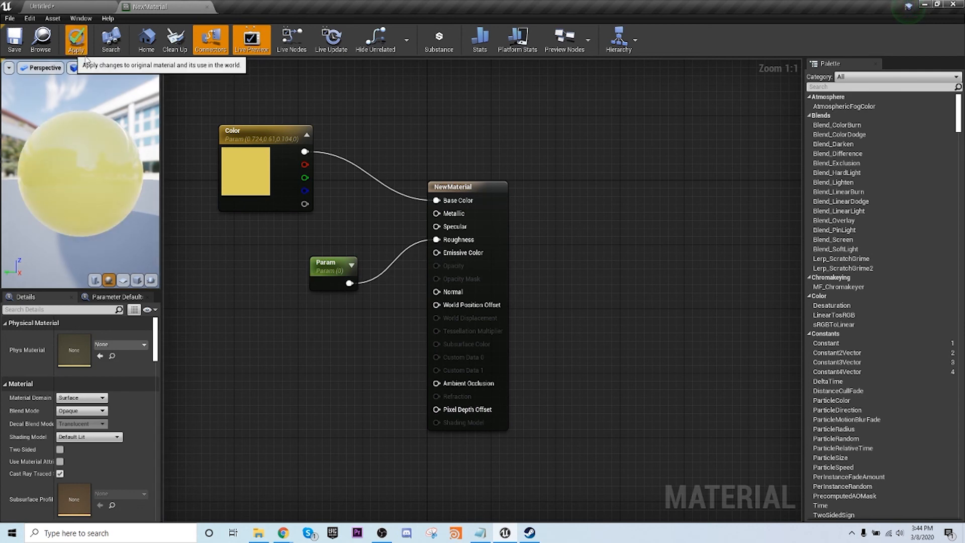
pyautogui.click(76, 43)
pyautogui.click(51, 9)
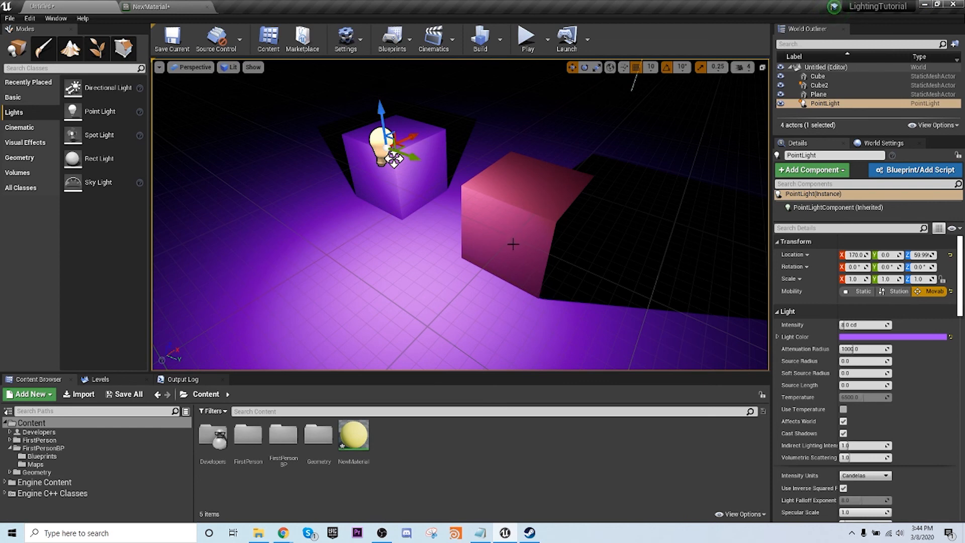
pyautogui.moveTo(354, 436); pyautogui.dragTo(523, 252)
# - Duplicate the plain cube Cube2 and place the copy beyond the coloured cube at about X 130, Y 180
pyautogui.moveTo(437, 246); pyautogui.dragTo(305, 263, button='right')
pyautogui.click(292, 263)
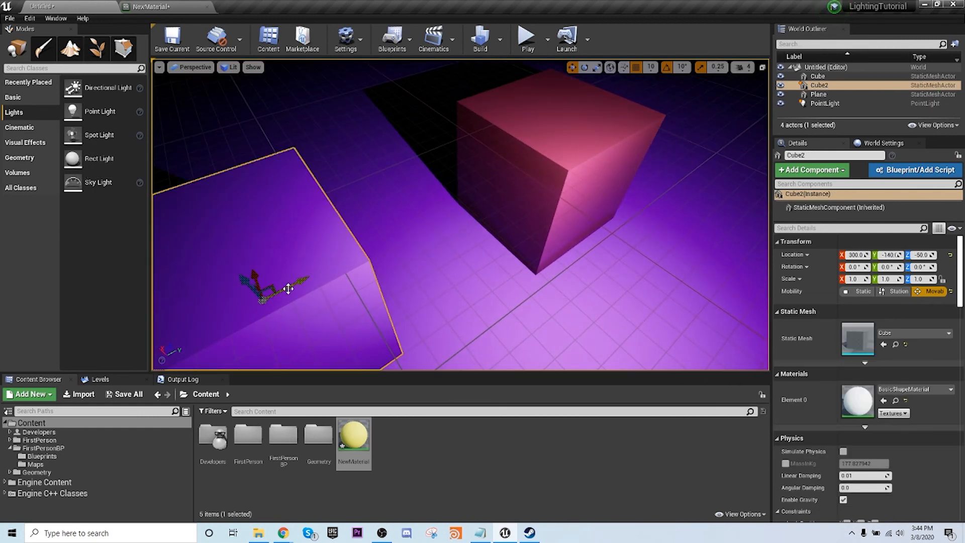
pyautogui.keyDown('alt'); pyautogui.moveTo(288, 288); pyautogui.dragTo(717, 161); pyautogui.keyUp('alt')
pyautogui.moveTo(595, 109); pyautogui.dragTo(723, 201)
pyautogui.moveTo(546, 182); pyautogui.dragTo(601, 141, button='right')
pyautogui.moveTo(606, 257); pyautogui.dragTo(625, 261)
# - Lower the viewport camera speed to 2 and examine the shading on the coloured cube and the duplicate at close range
pyautogui.moveTo(625, 262); pyautogui.dragTo(618, 218, button='right')
pyautogui.press('d')
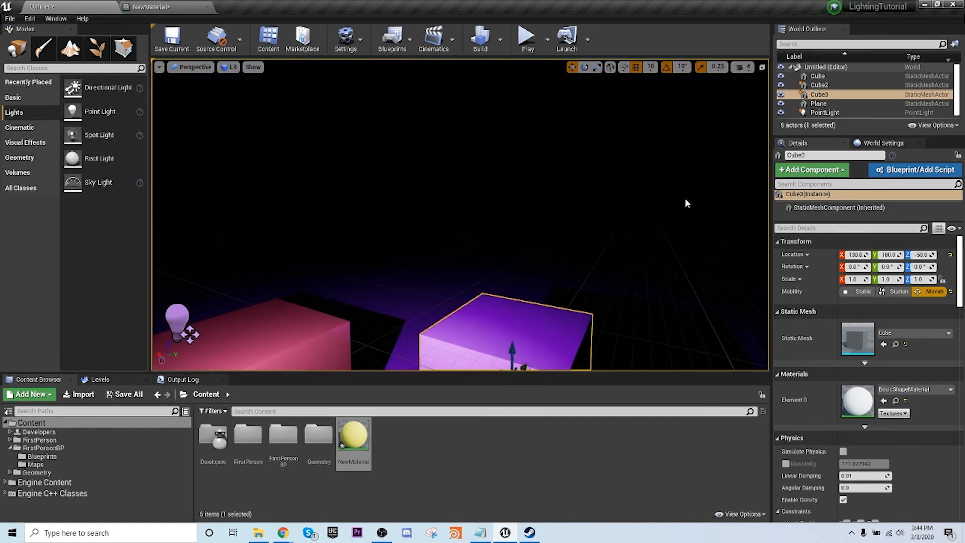
pyautogui.click(743, 67)
pyautogui.moveTo(724, 161); pyautogui.dragTo(703, 207, button='right')
pyautogui.press('q')
pyautogui.press('a')
pyautogui.press('a')
pyautogui.moveTo(583, 178)
pyautogui.mouseDown()
pyautogui.moveTo(609, 181)
pyautogui.moveTo(542, 182)
pyautogui.moveTo(669, 180)
pyautogui.moveTo(525, 181)
pyautogui.moveTo(590, 190)
pyautogui.mouseUp()
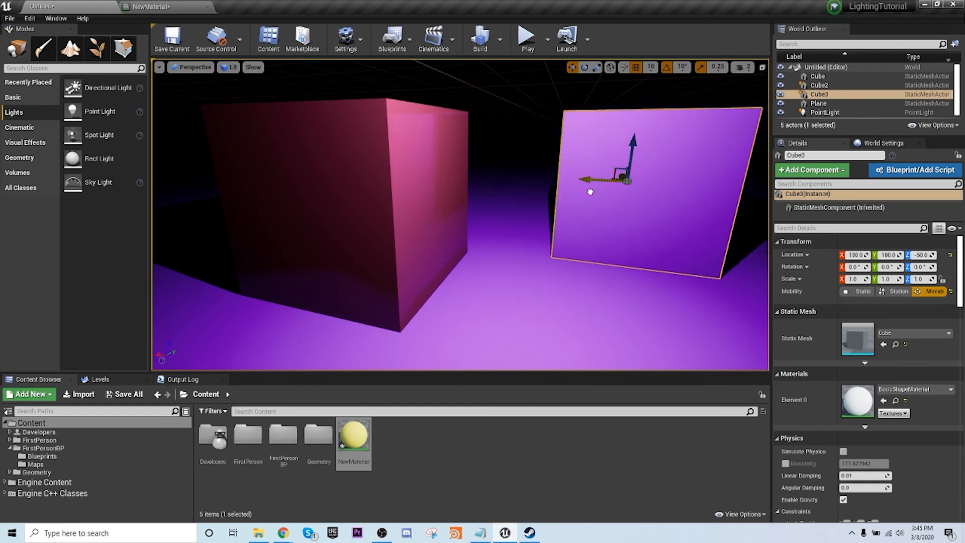
pyautogui.moveTo(659, 186); pyautogui.dragTo(648, 186, button='right')
pyautogui.press('d')
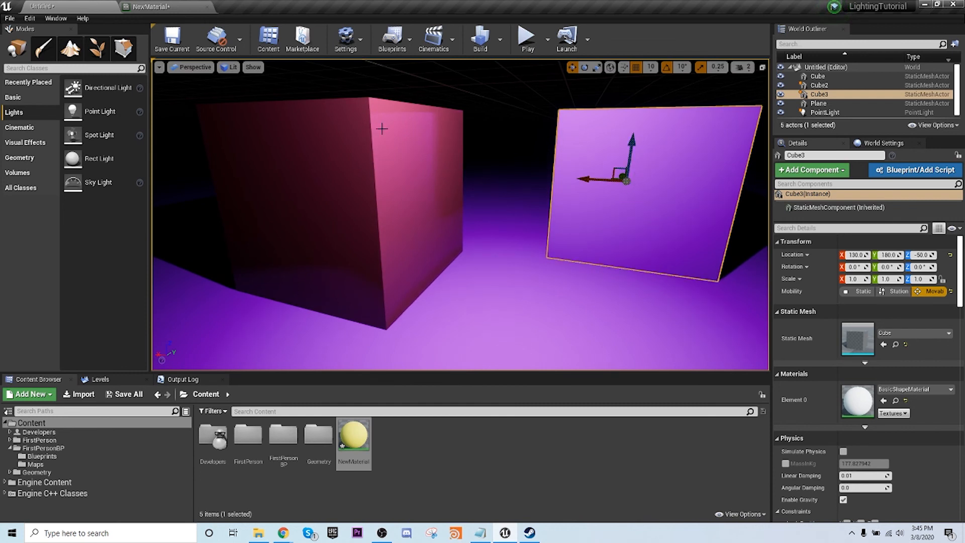
pyautogui.moveTo(658, 186); pyautogui.dragTo(667, 269, button='right')
pyautogui.press('s')
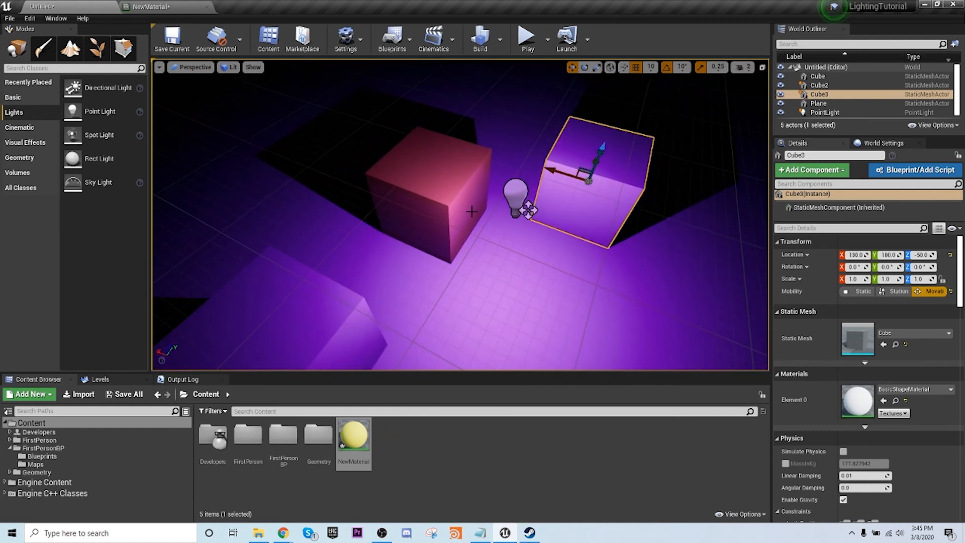
# - Select the point light and inspect how it illuminates the cubes in the Lighting Only view mode
pyautogui.click(528, 210)
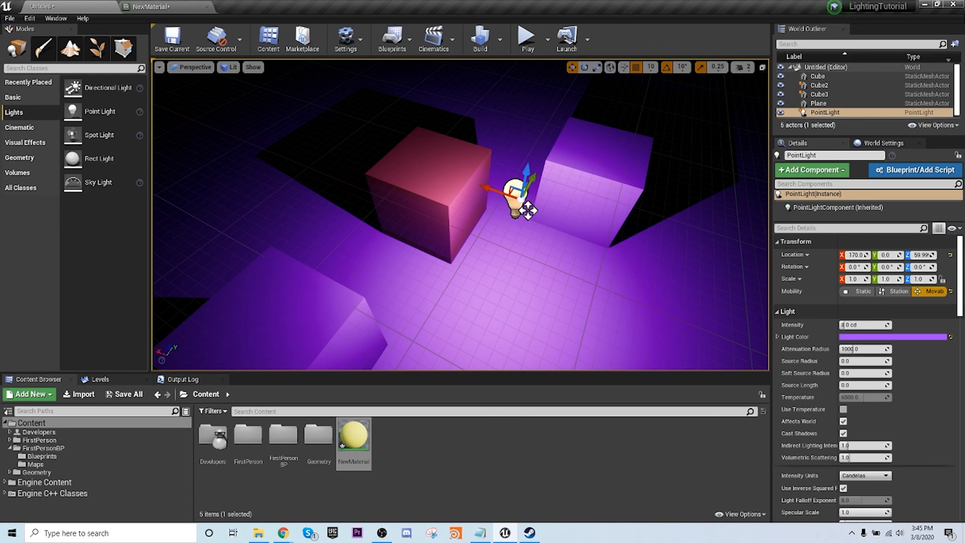
pyautogui.click(230, 67)
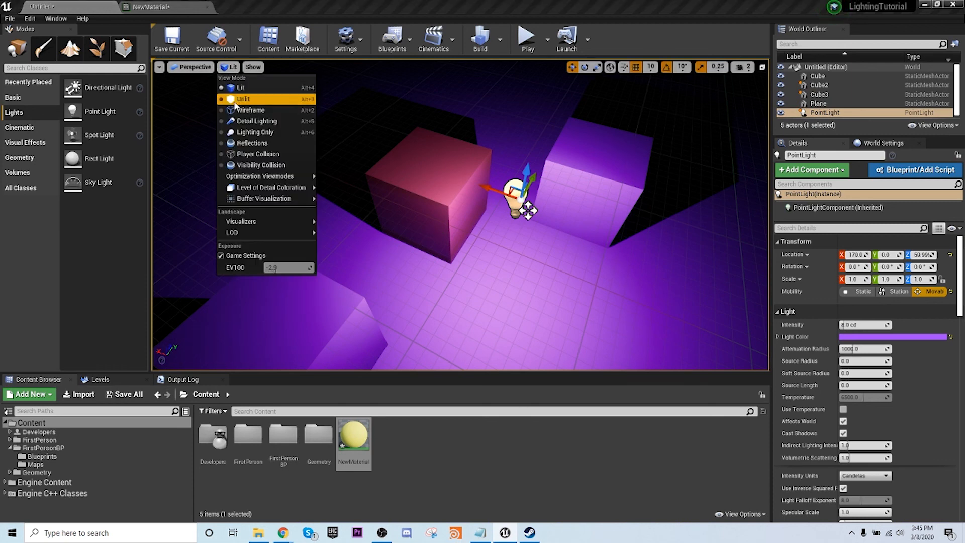
pyautogui.click(252, 132)
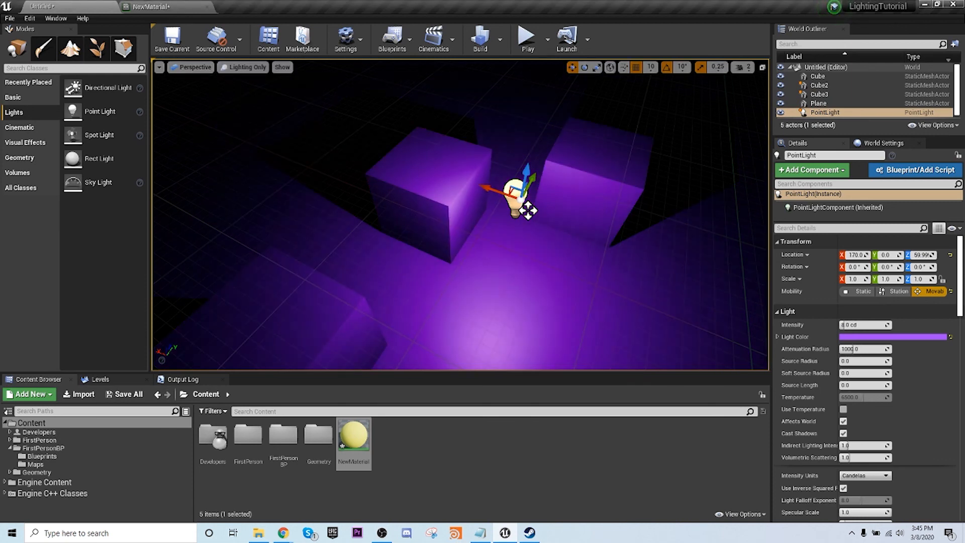
pyautogui.moveTo(528, 210); pyautogui.dragTo(534, 241, button='right')
pyautogui.moveTo(462, 228); pyautogui.dragTo(448, 248, button='right')
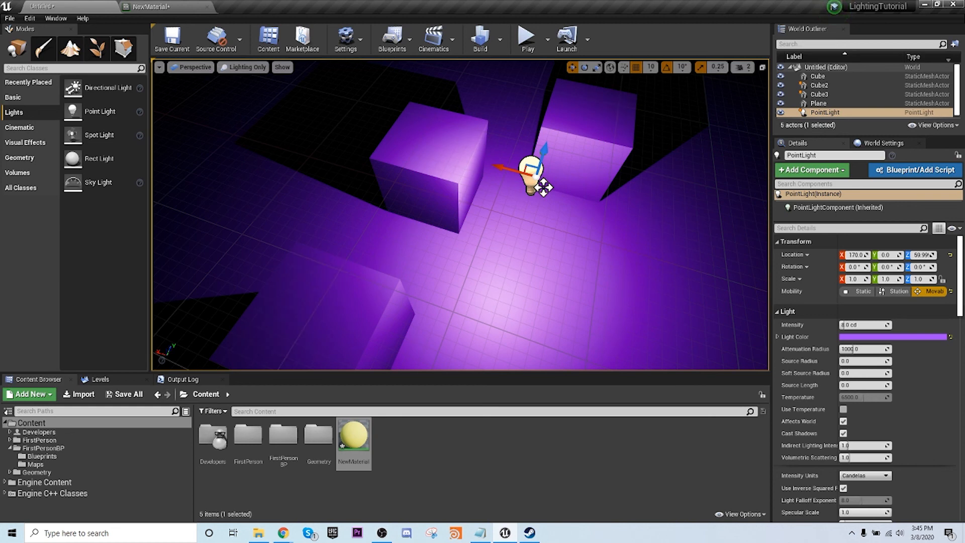
# - Switch the viewport to Detail Lighting and move Cube3 to an X location of 110
pyautogui.click(249, 69)
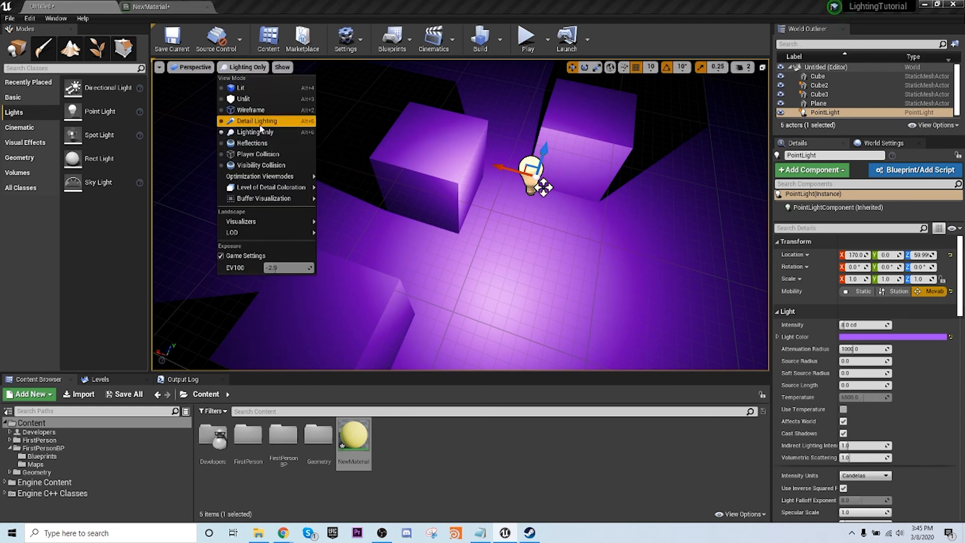
pyautogui.click(256, 120)
pyautogui.press('w')
pyautogui.moveTo(502, 207); pyautogui.dragTo(508, 143, button='right')
pyautogui.click(567, 202)
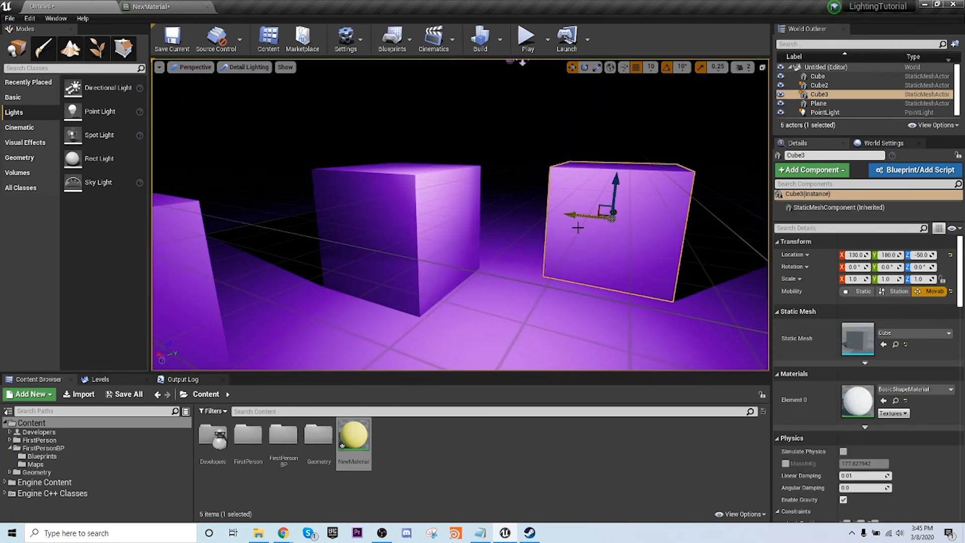
pyautogui.moveTo(576, 214)
pyautogui.mouseDown()
pyautogui.moveTo(646, 218)
pyautogui.moveTo(591, 215)
pyautogui.mouseUp()
# - Return the viewport to Lighting Only and move Cube3 to an X location of 90
pyautogui.click(246, 66)
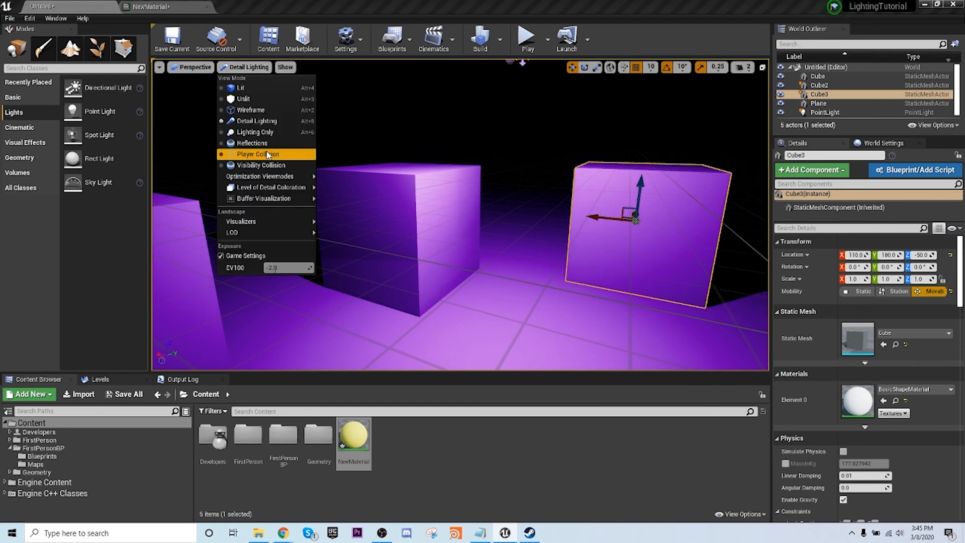
pyautogui.click(254, 128)
pyautogui.moveTo(606, 213); pyautogui.dragTo(556, 212)
pyautogui.moveTo(570, 223); pyautogui.dragTo(626, 223)
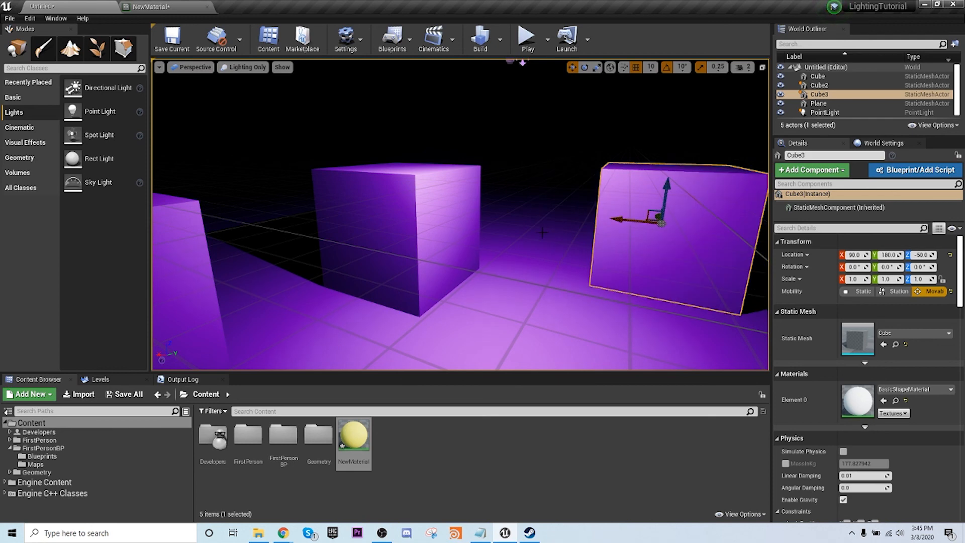
# - Reset the point light's colour to the default white and return the viewport to the Lit view mode
pyautogui.moveTo(626, 223); pyautogui.dragTo(535, 239, button='right')
pyautogui.click(523, 191)
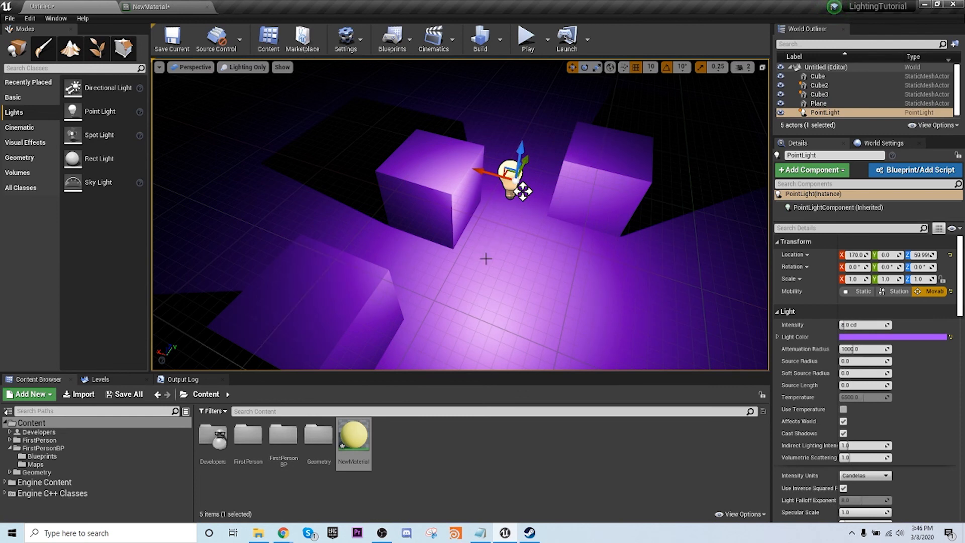
pyautogui.click(950, 336)
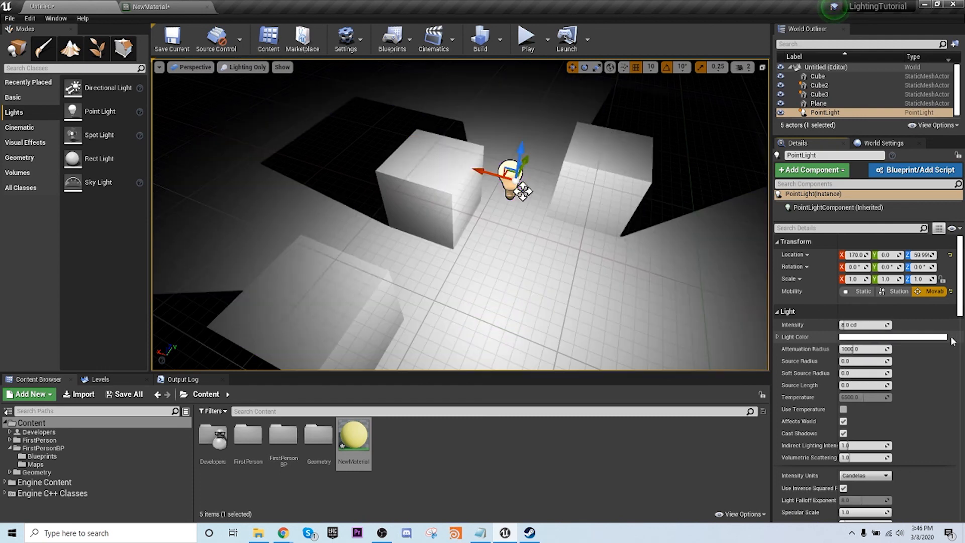
pyautogui.click(262, 67)
pyautogui.click(246, 86)
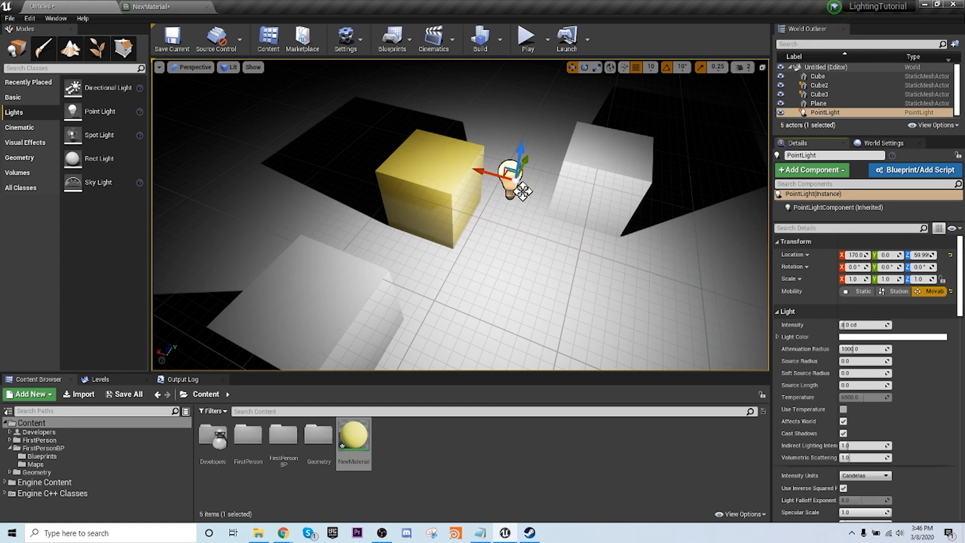
# - Set the mobility of the point light, Cube2 and Cube3 to Static
pyautogui.click(859, 291)
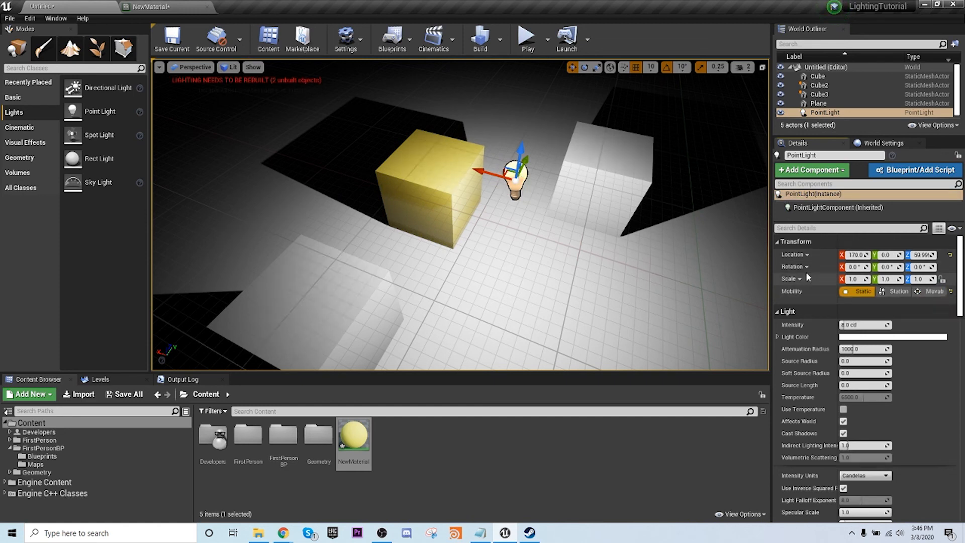
pyautogui.click(450, 204)
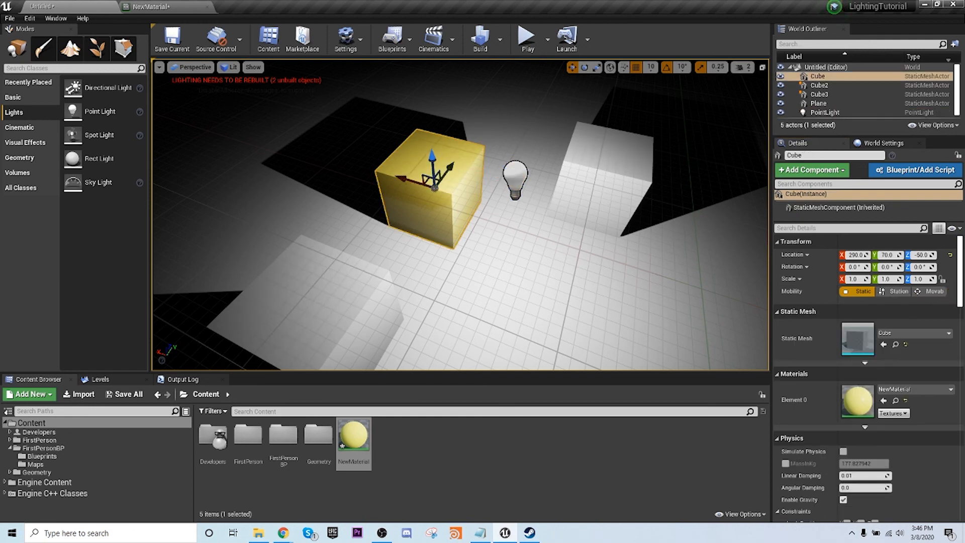
pyautogui.click(326, 311)
pyautogui.click(820, 94)
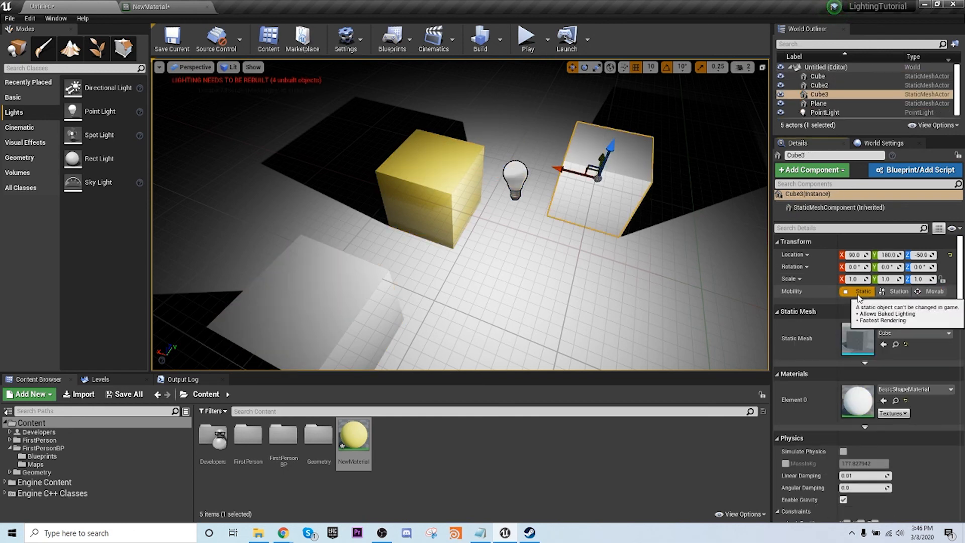
# - Try Movable mobility on the point light and restore it to Static
pyautogui.click(500, 40)
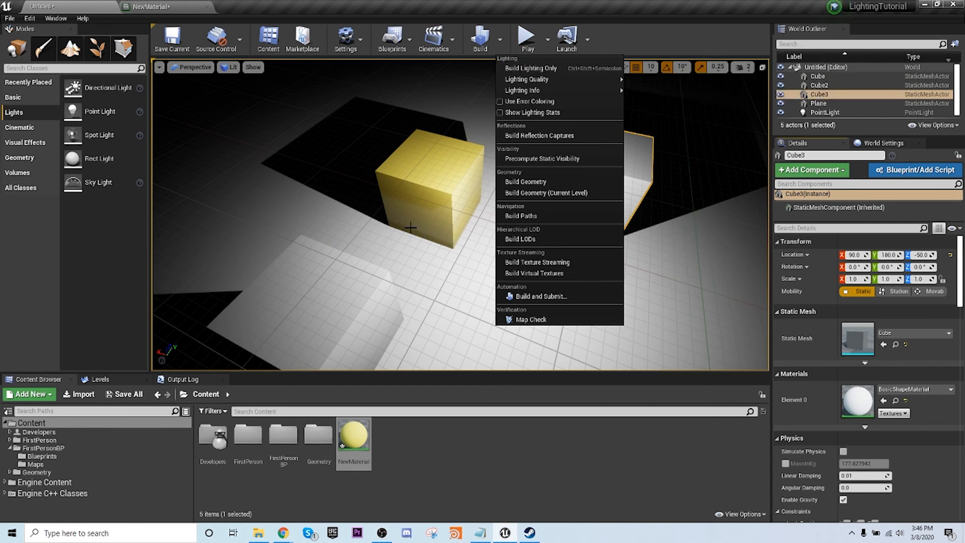
pyautogui.click(412, 212)
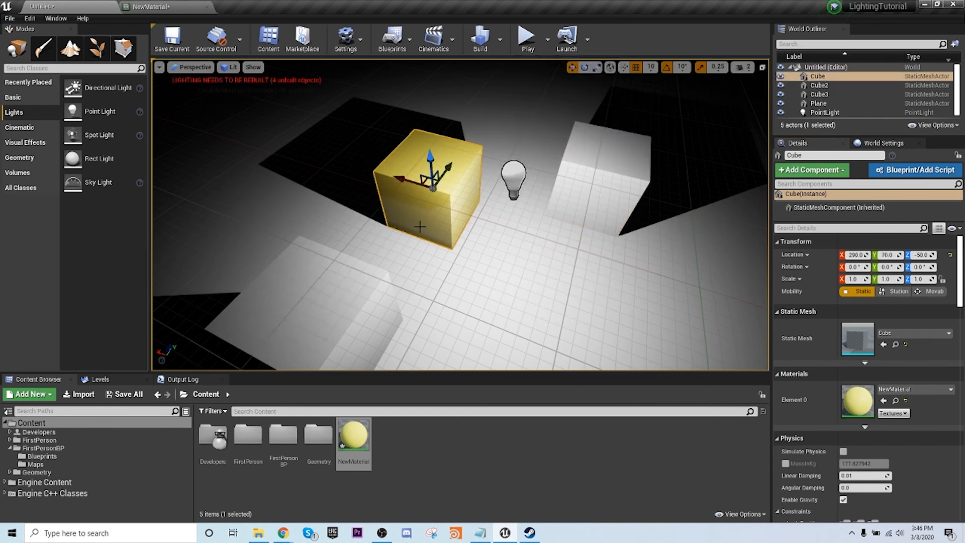
pyautogui.click(515, 181)
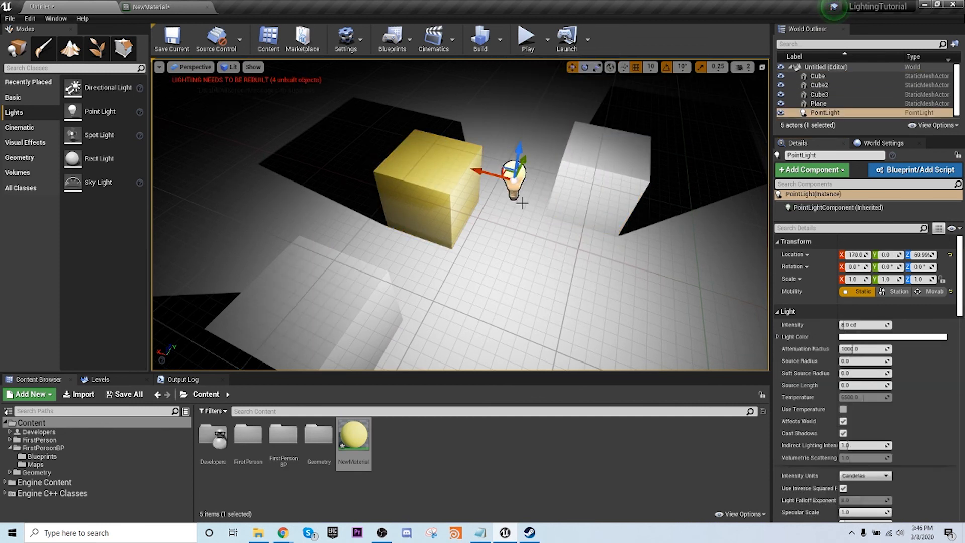
pyautogui.click(934, 292)
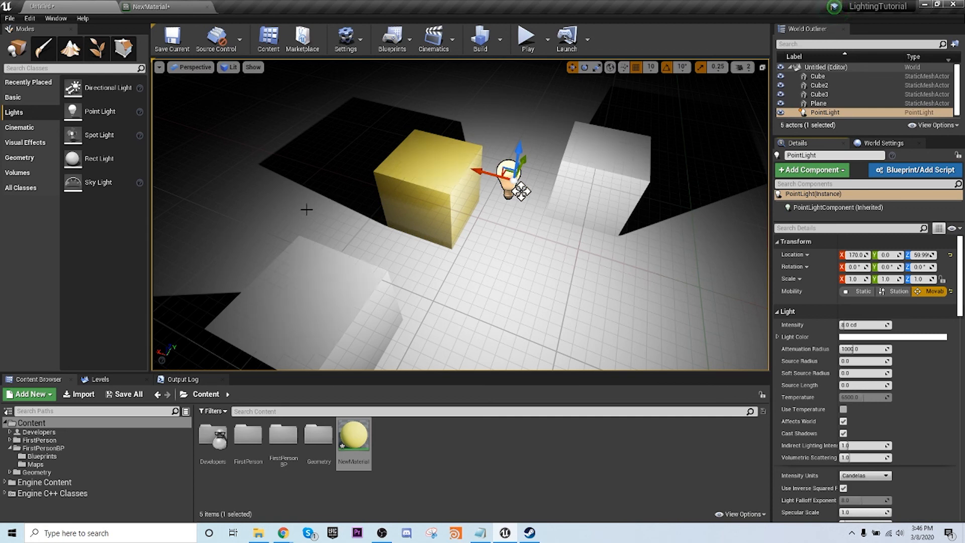
pyautogui.click(863, 291)
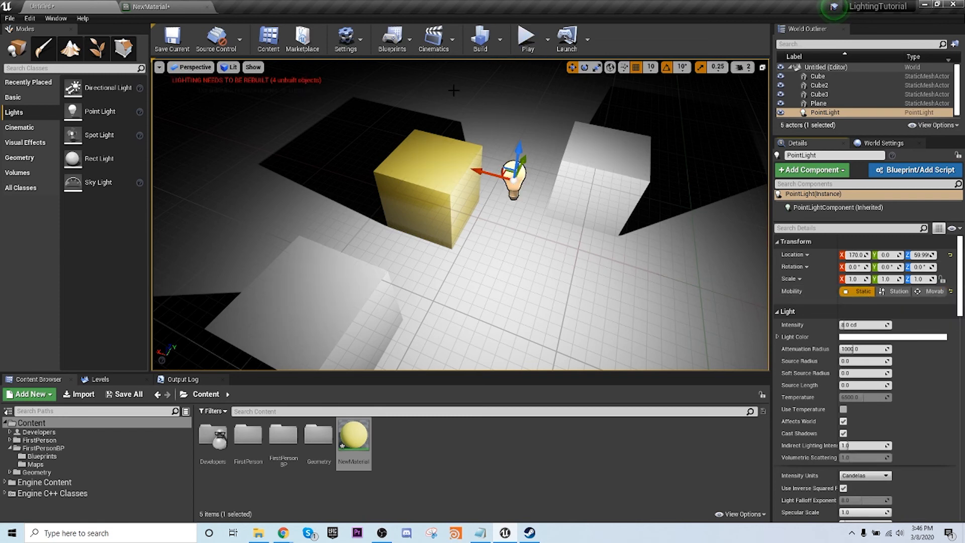
# - Run a lighting-only build and examine the baked shadows on the floor around the cubes
pyautogui.click(500, 39)
pyautogui.click(516, 70)
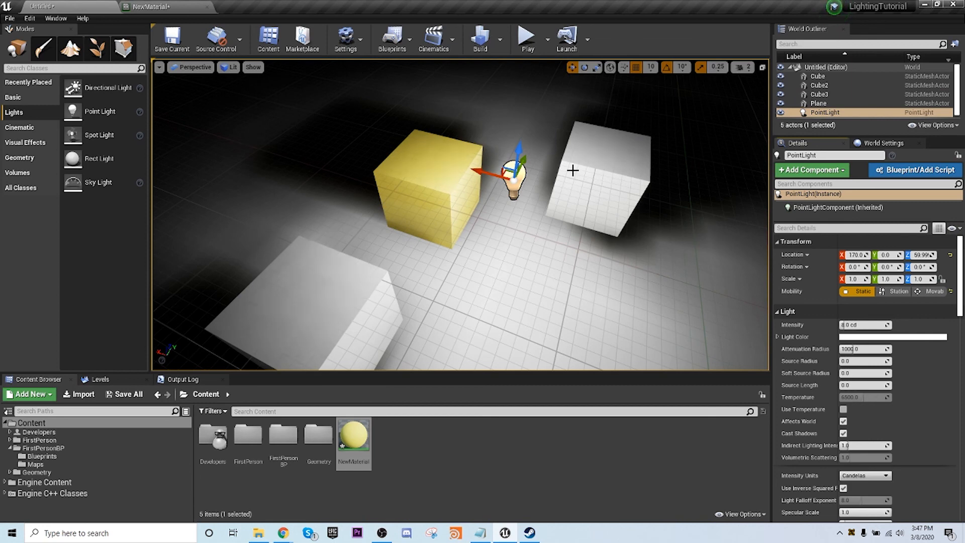
pyautogui.moveTo(486, 204)
pyautogui.mouseDown(button='right')
pyautogui.moveTo(331, 219)
pyautogui.moveTo(333, 251)
pyautogui.moveTo(322, 243)
pyautogui.moveTo(351, 256)
pyautogui.moveTo(356, 233)
pyautogui.moveTo(314, 213)
pyautogui.moveTo(321, 252)
pyautogui.moveTo(331, 228)
pyautogui.mouseUp(button='right')
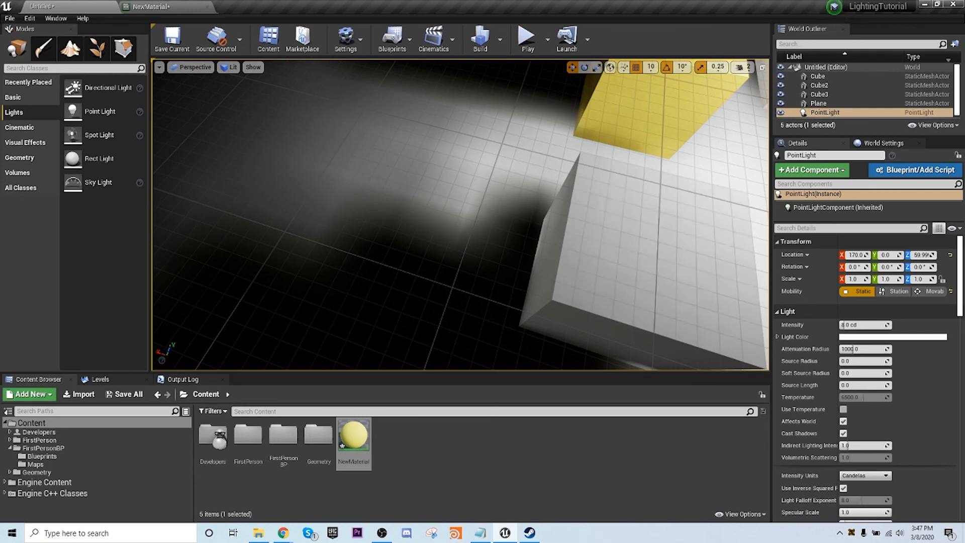
pyautogui.moveTo(452, 216); pyautogui.dragTo(497, 192, button='right')
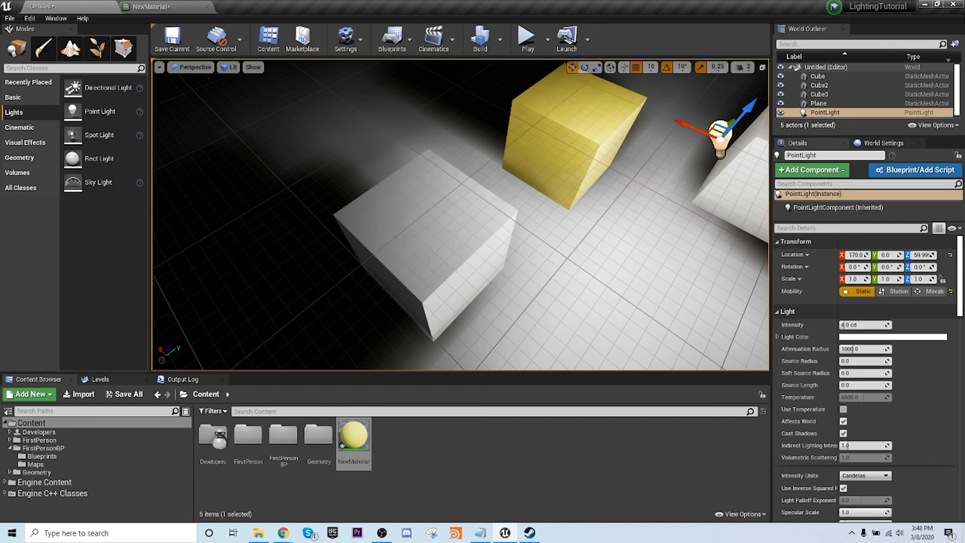
pyautogui.moveTo(539, 228); pyautogui.dragTo(552, 187, button='right')
pyautogui.click(361, 223)
pyautogui.press('w')
pyautogui.moveTo(361, 223); pyautogui.dragTo(302, 242, button='right')
pyautogui.press('s')
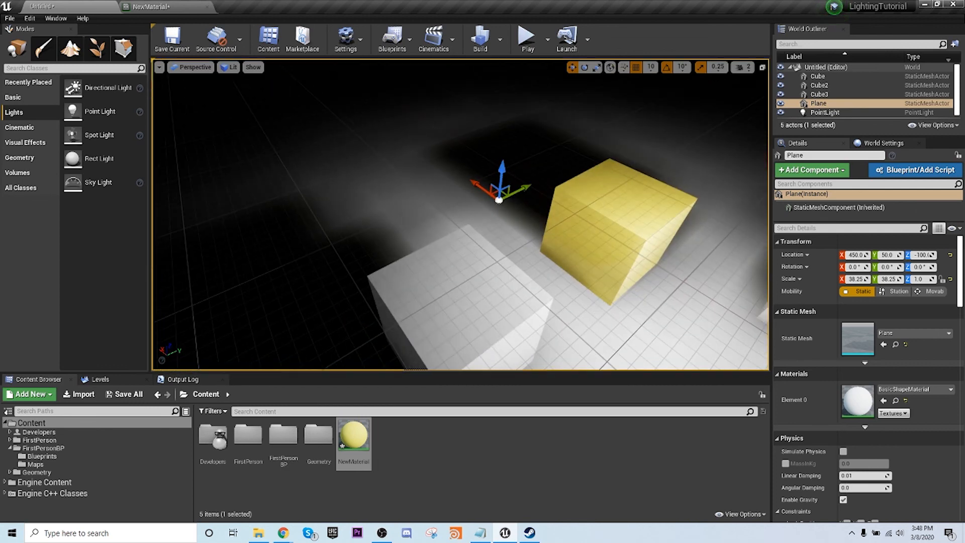
# - Place a second plane above the floor beside the cubes and delete it again
pyautogui.click(21, 86)
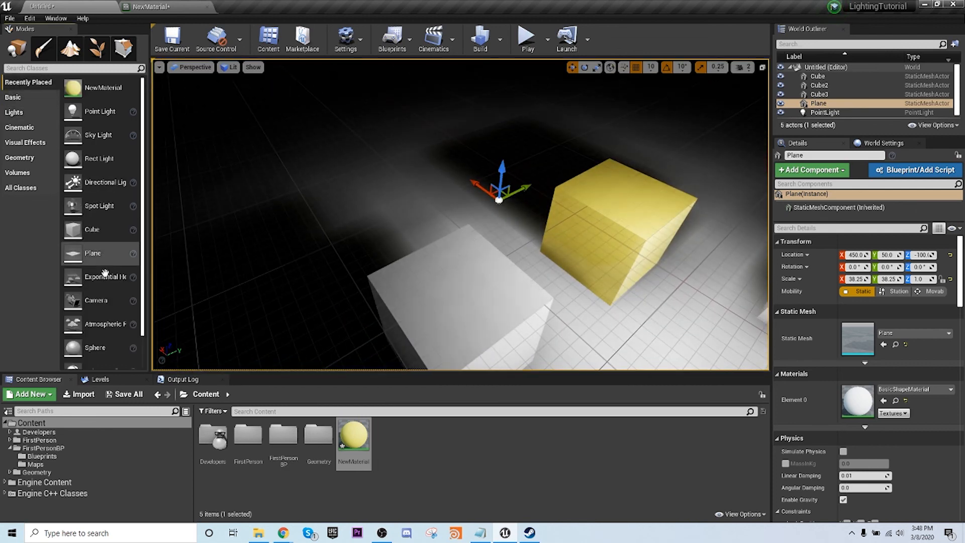
pyautogui.moveTo(92, 253); pyautogui.dragTo(395, 206)
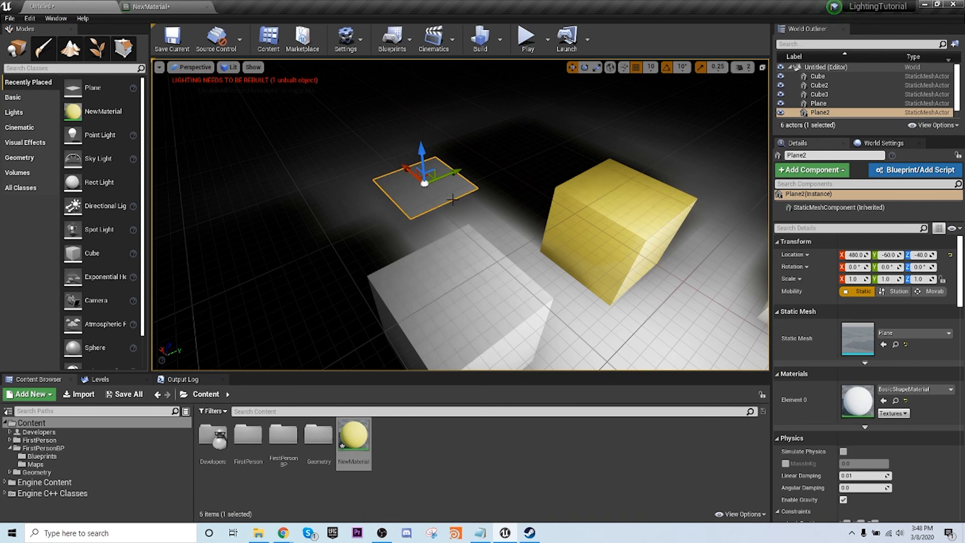
pyautogui.moveTo(453, 200)
pyautogui.mouseDown(button='right')
pyautogui.moveTo(454, 183)
pyautogui.moveTo(463, 216)
pyautogui.mouseUp(button='right')
pyautogui.press('Delete')
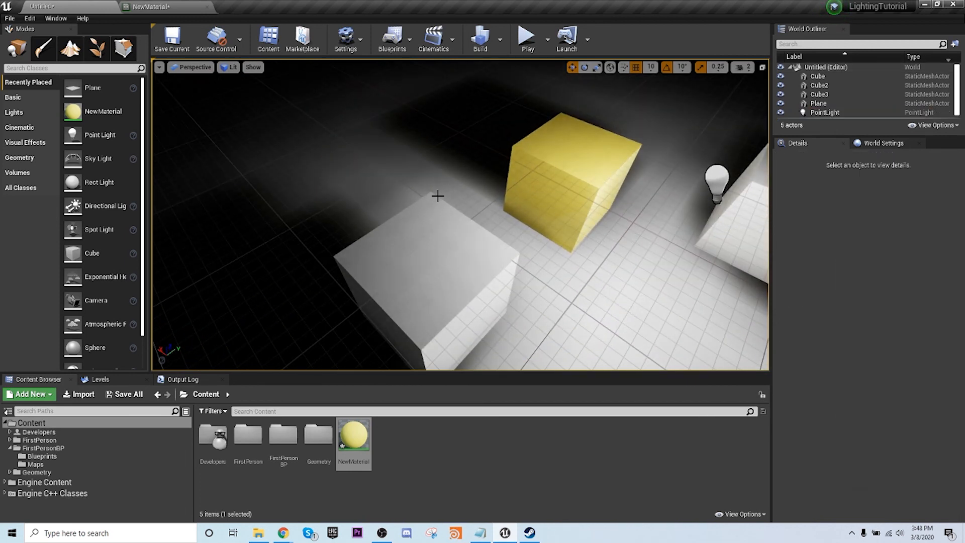
# - Select the floor plane, switch the viewport to Lightmap Density and compare the grid density of the floor and the cubes
pyautogui.click(420, 181)
pyautogui.moveTo(407, 187); pyautogui.dragTo(440, 177, button='right')
pyautogui.click(229, 66)
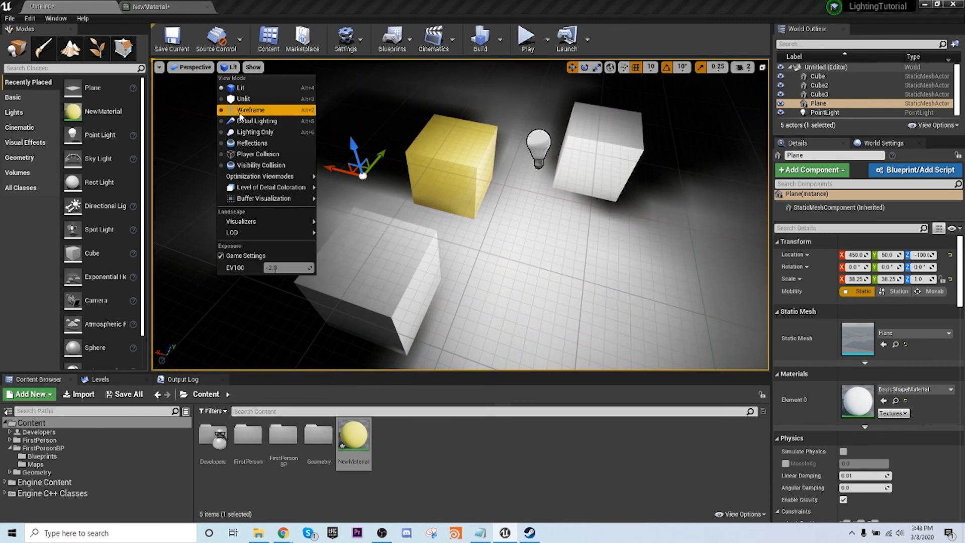
pyautogui.moveTo(270, 179)
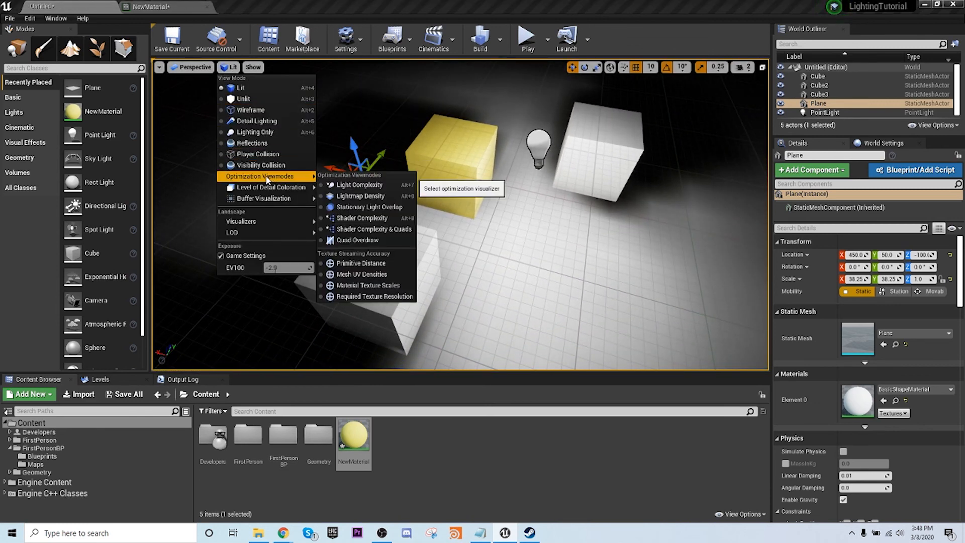
pyautogui.click(382, 196)
pyautogui.moveTo(513, 248)
pyautogui.mouseDown(button='right')
pyautogui.moveTo(501, 211)
pyautogui.moveTo(512, 248)
pyautogui.mouseUp(button='right')
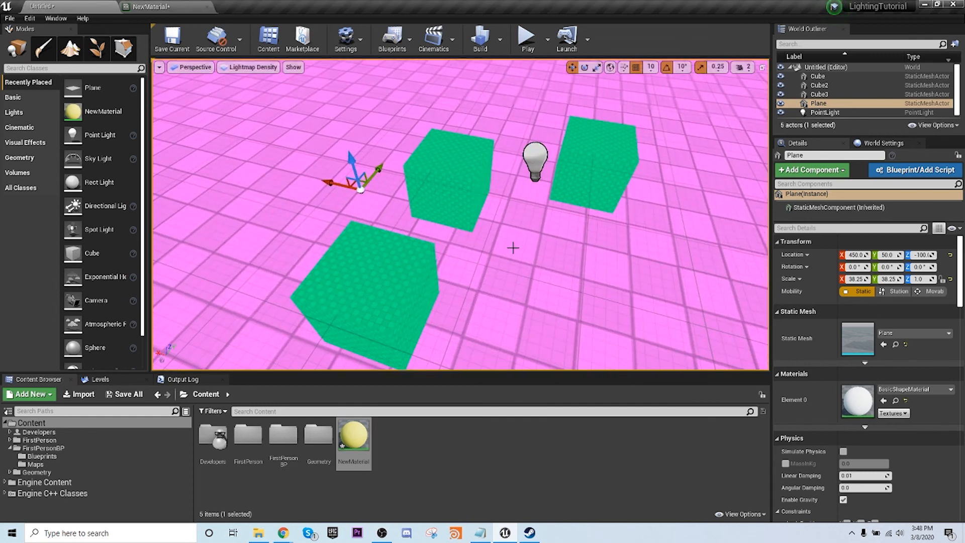
pyautogui.moveTo(321, 219); pyautogui.dragTo(329, 181, button='right')
pyautogui.moveTo(327, 217); pyautogui.dragTo(329, 237, button='right')
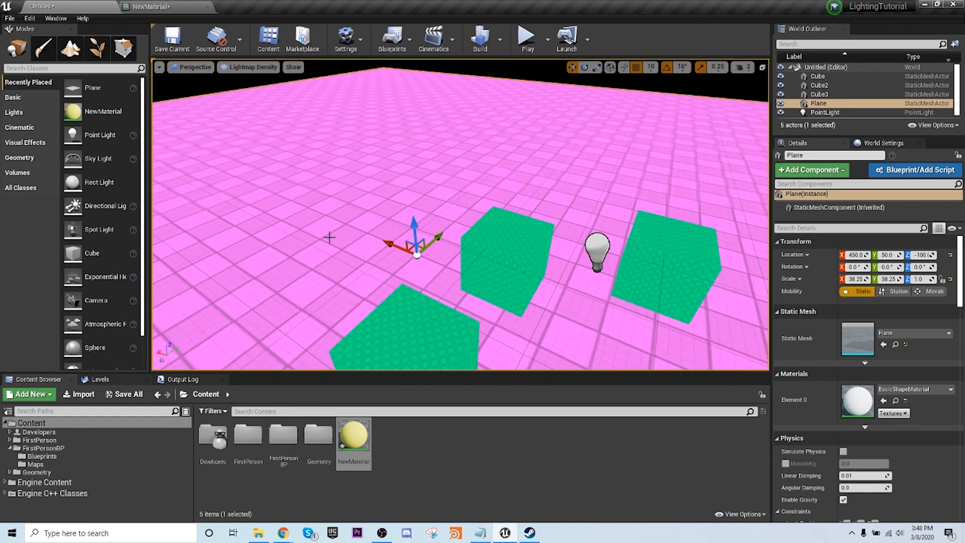
pyautogui.moveTo(346, 205)
pyautogui.mouseDown(button='right')
pyautogui.moveTo(346, 186)
pyautogui.moveTo(348, 211)
pyautogui.mouseUp(button='right')
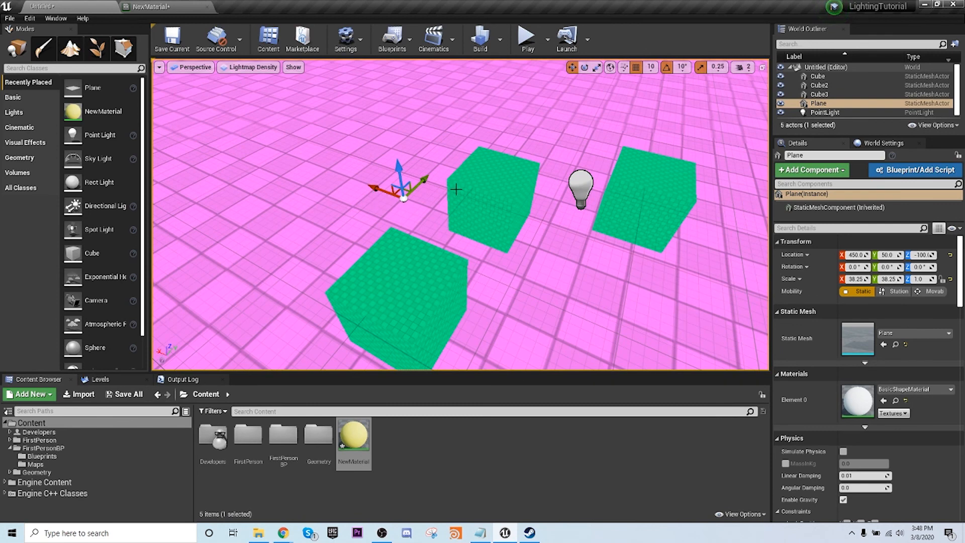
# - Enable the overridden light map resolution on the floor plane and raise it to 1916
pyautogui.scroll(-3, 831, 376)
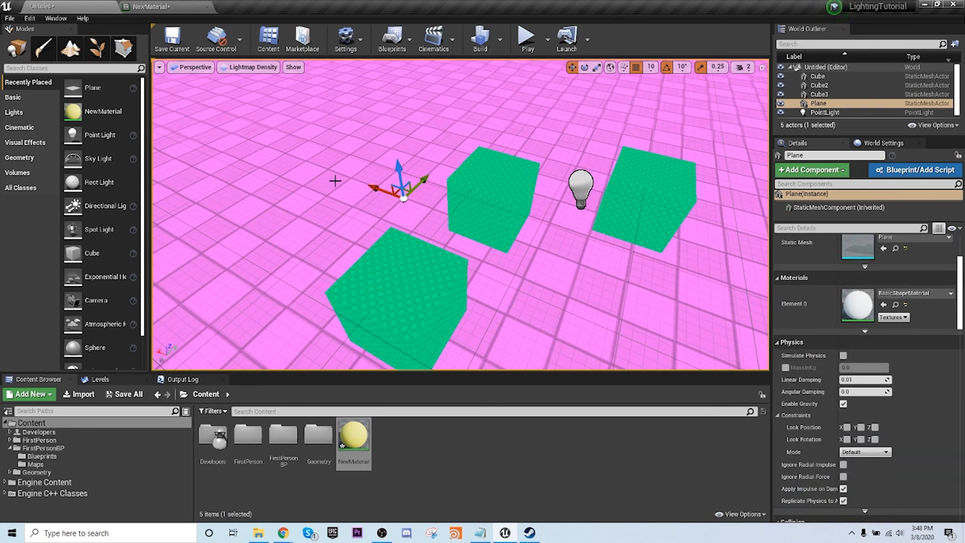
pyautogui.moveTo(387, 211)
pyautogui.mouseDown(button='right')
pyautogui.moveTo(388, 193)
pyautogui.moveTo(388, 216)
pyautogui.mouseUp(button='right')
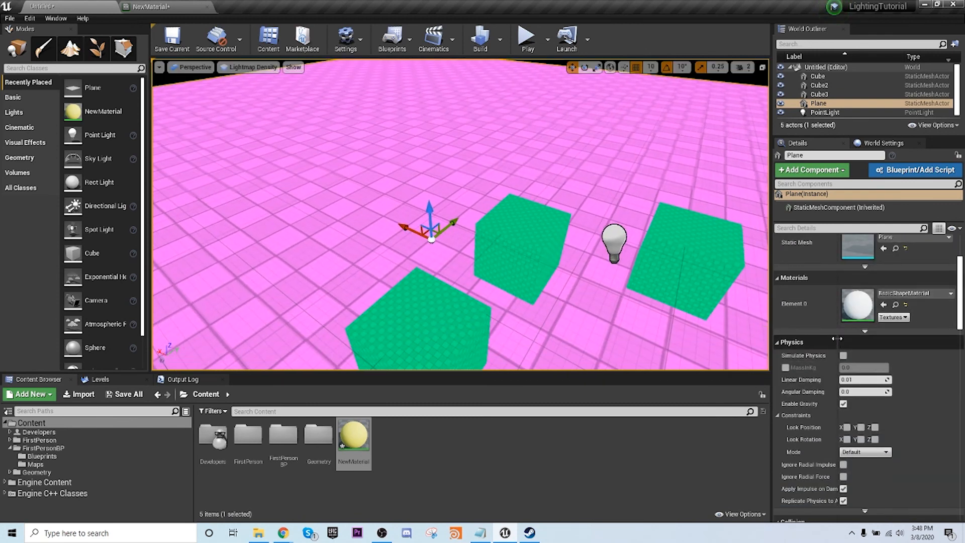
pyautogui.scroll(-6, 816, 345)
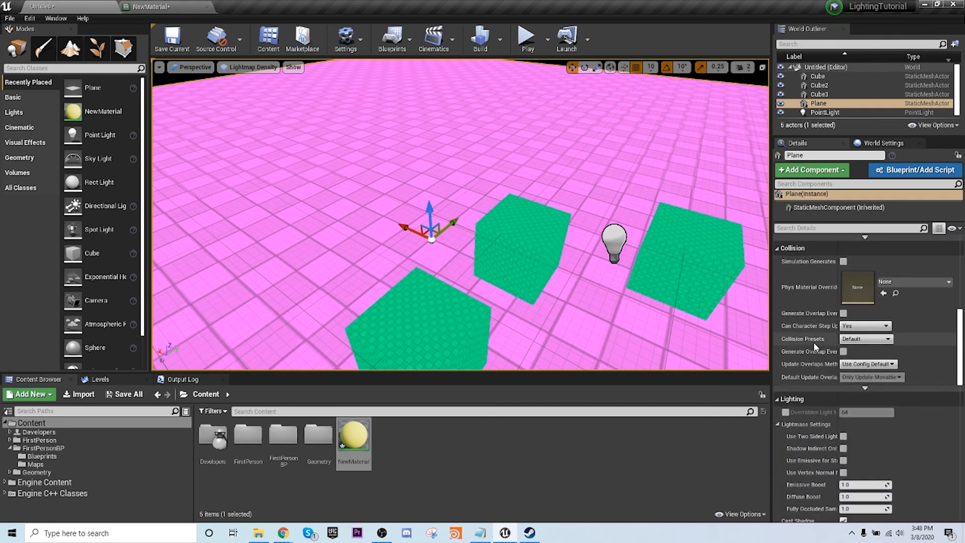
pyautogui.scroll(-2, 812, 339)
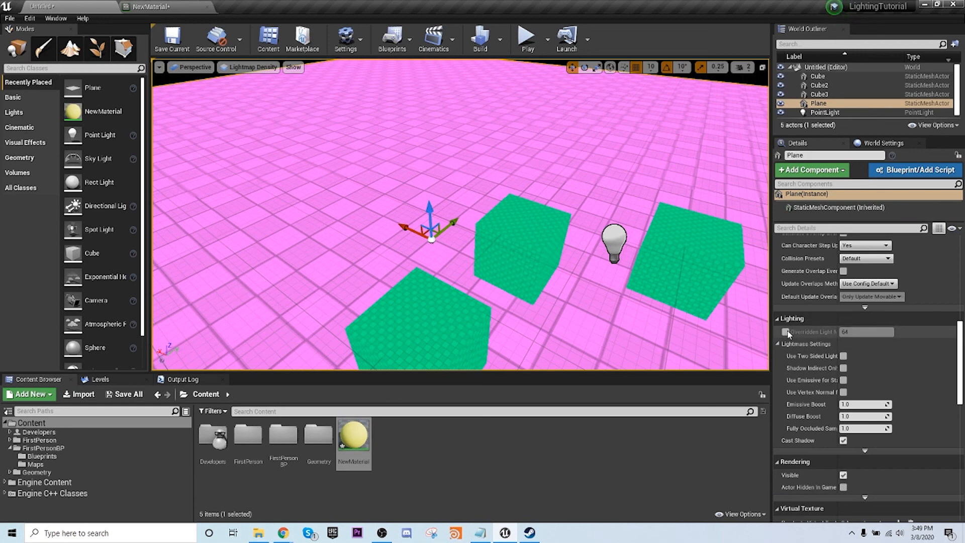
pyautogui.click(786, 332)
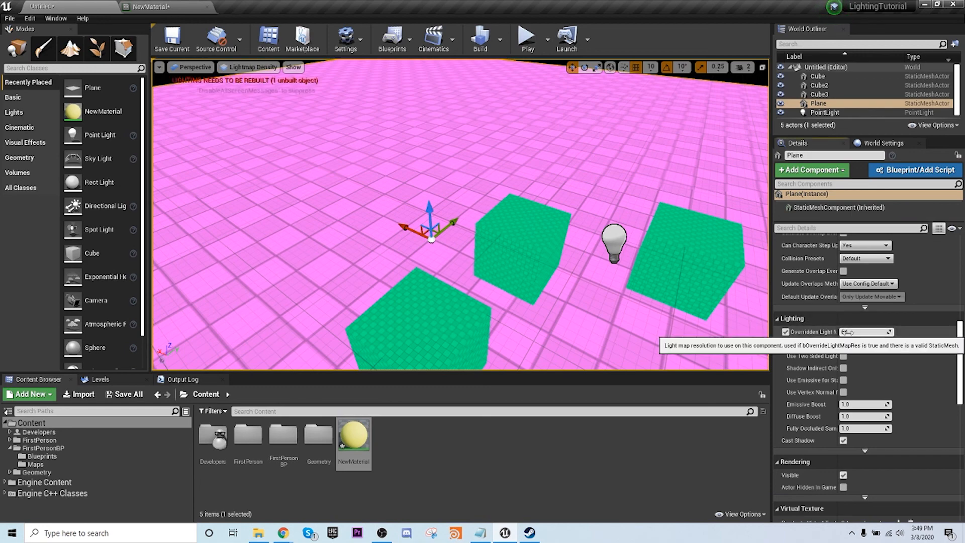
pyautogui.moveTo(860, 333); pyautogui.dragTo(907, 333)
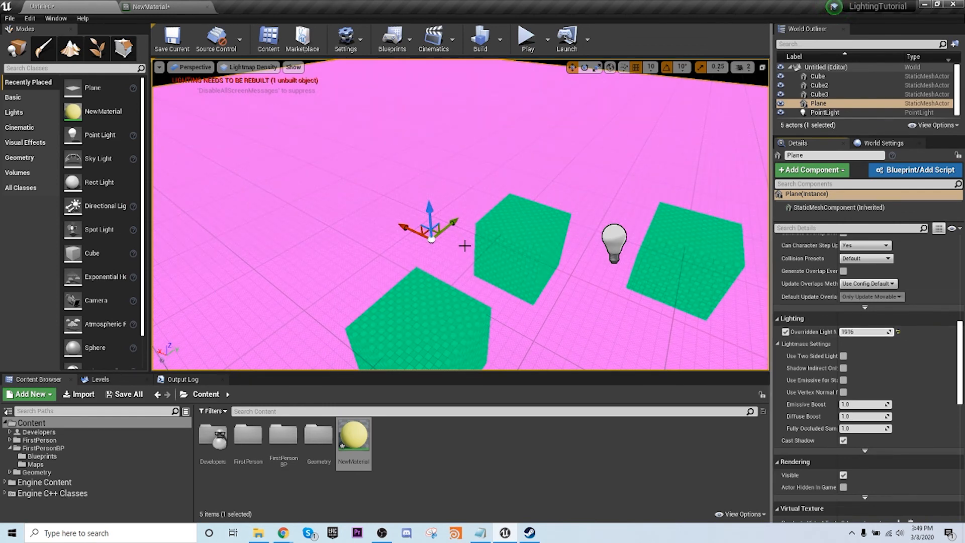
pyautogui.moveTo(450, 276); pyautogui.dragTo(476, 326, button='right')
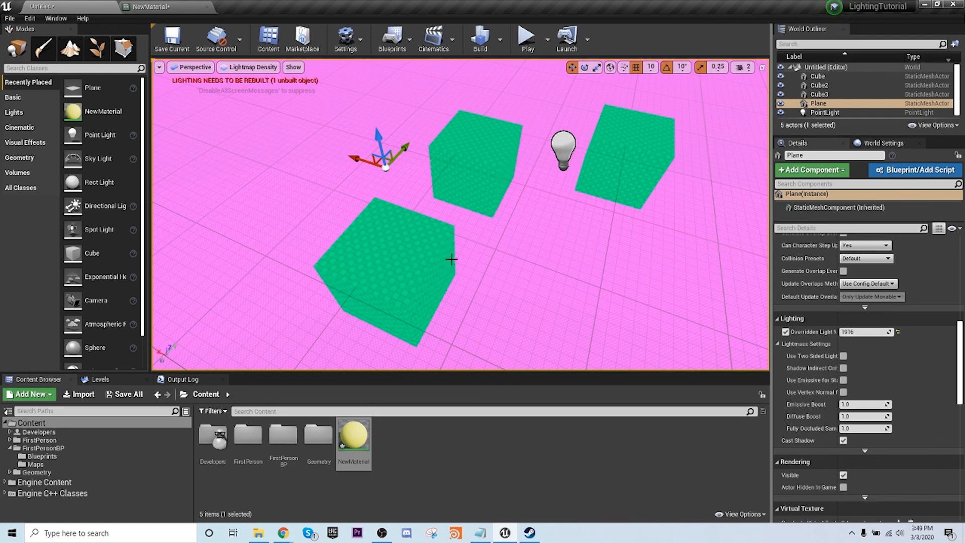
# - Override the light map resolution on the cubes, raising it on Cube and lowering it to 8 on Cube2
pyautogui.click(475, 166)
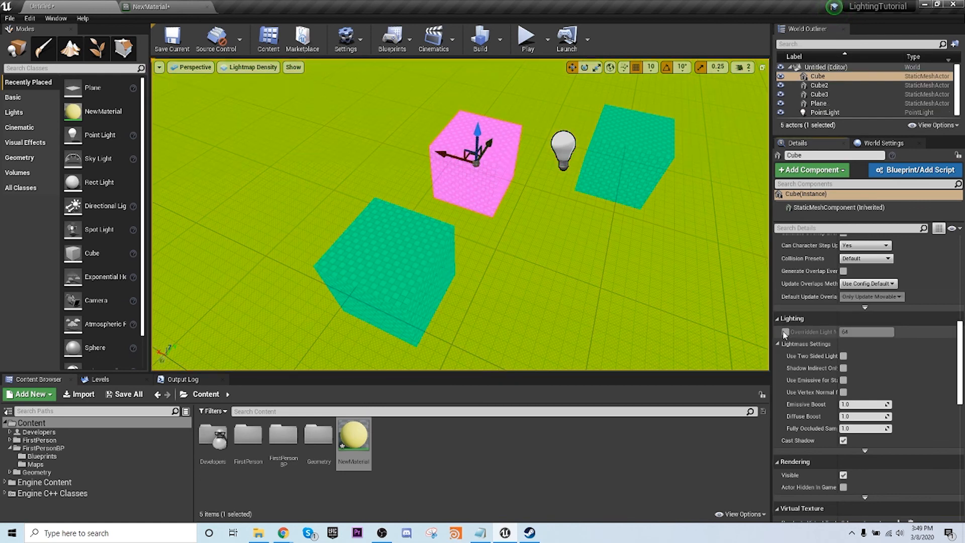
pyautogui.moveTo(848, 331); pyautogui.dragTo(857, 331)
pyautogui.click(433, 261)
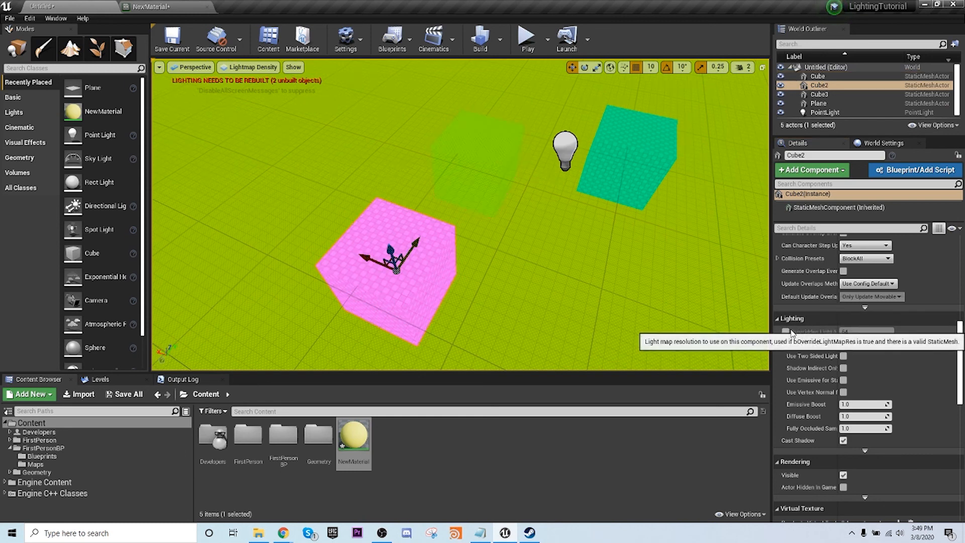
pyautogui.moveTo(862, 332); pyautogui.dragTo(849, 332)
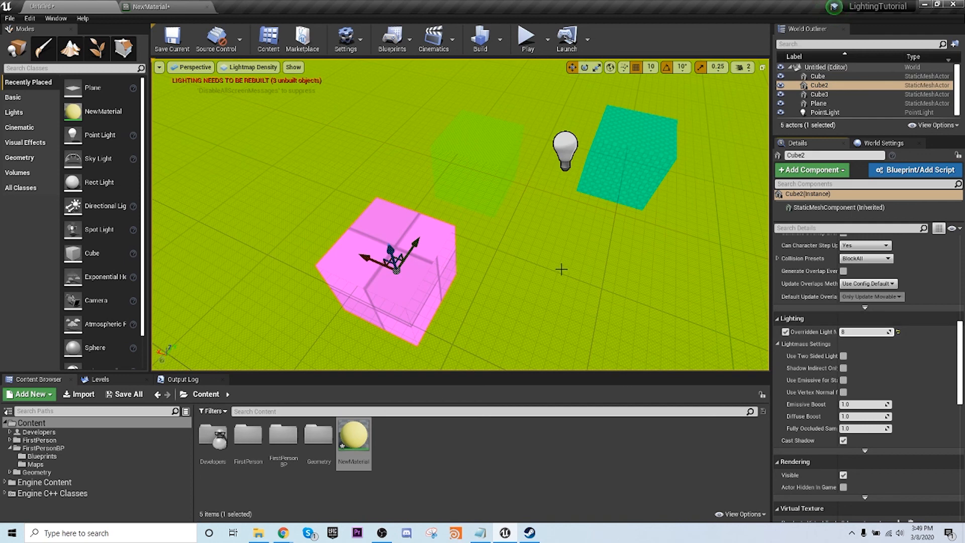
# - Return the viewport to the Lit view mode and view the shading of the three cubes
pyautogui.click(249, 68)
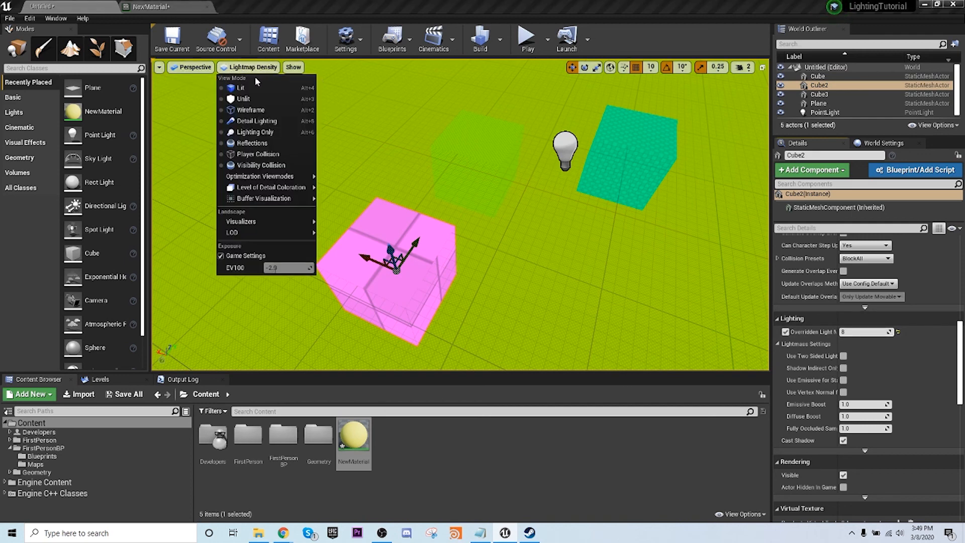
pyautogui.click(245, 87)
pyautogui.moveTo(566, 252); pyautogui.dragTo(560, 251, button='right')
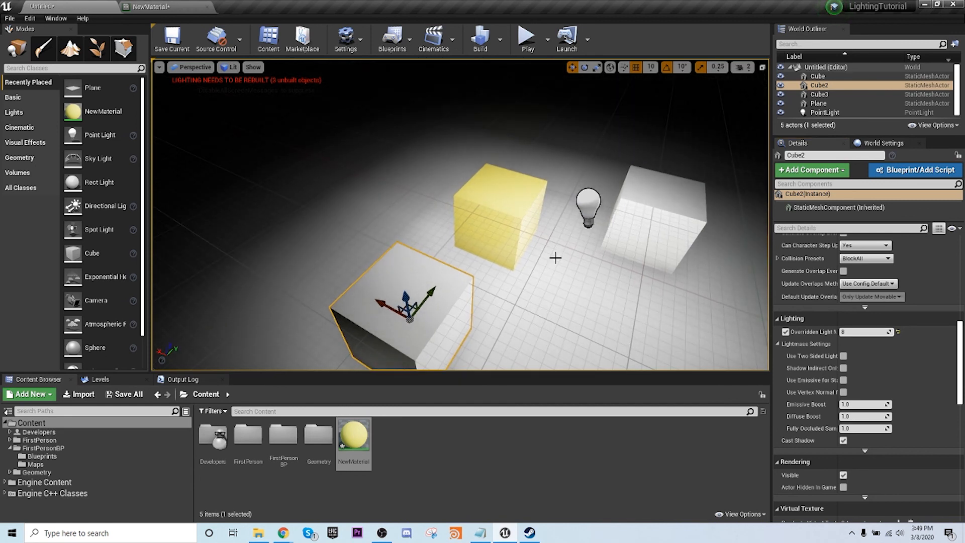
# - Rebuild the level's lighting and examine the baked shading on Cube2 and the floor around it from several close angles
pyautogui.click(500, 39)
pyautogui.click(529, 73)
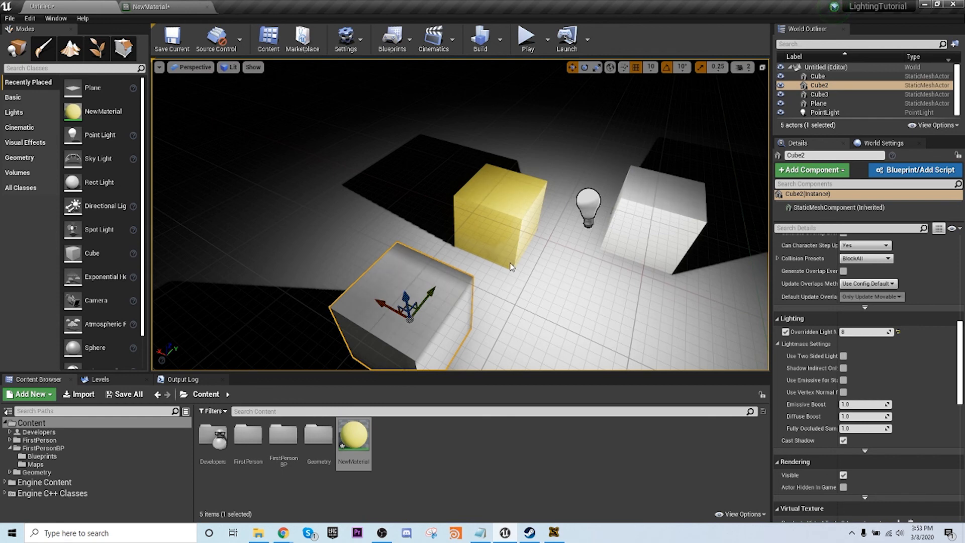
pyautogui.moveTo(508, 263); pyautogui.dragTo(350, 332, button='right')
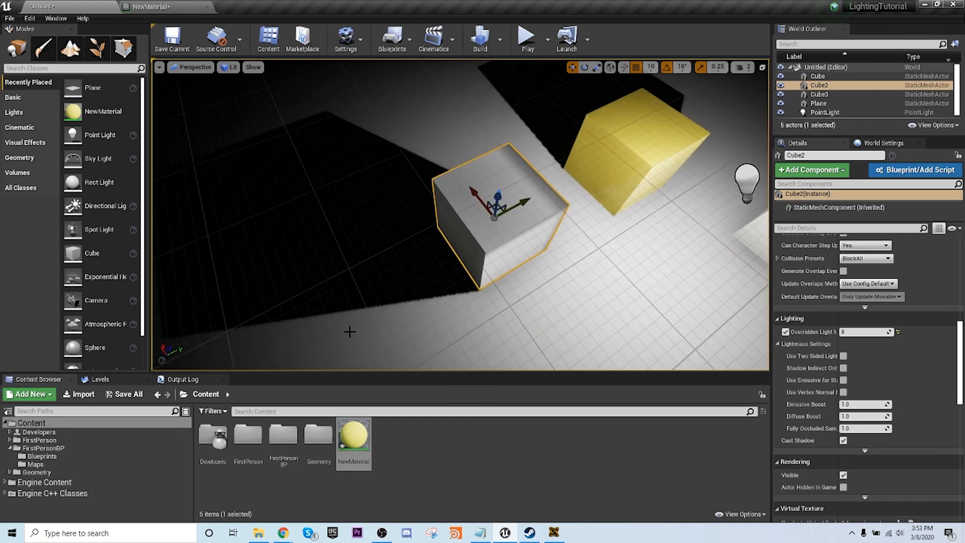
pyautogui.moveTo(522, 154); pyautogui.dragTo(367, 161, button='right')
pyautogui.press('f')
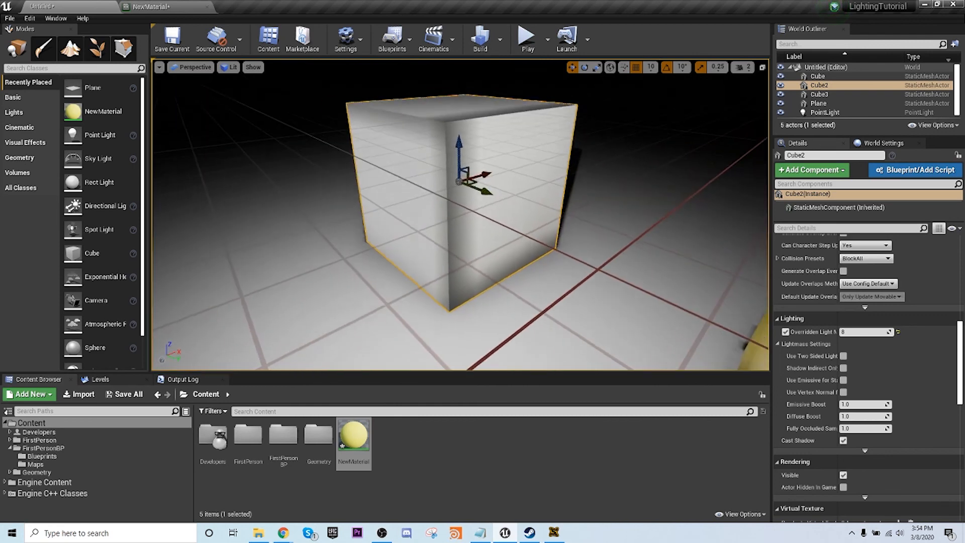
pyautogui.scroll(-2, 478, 189)
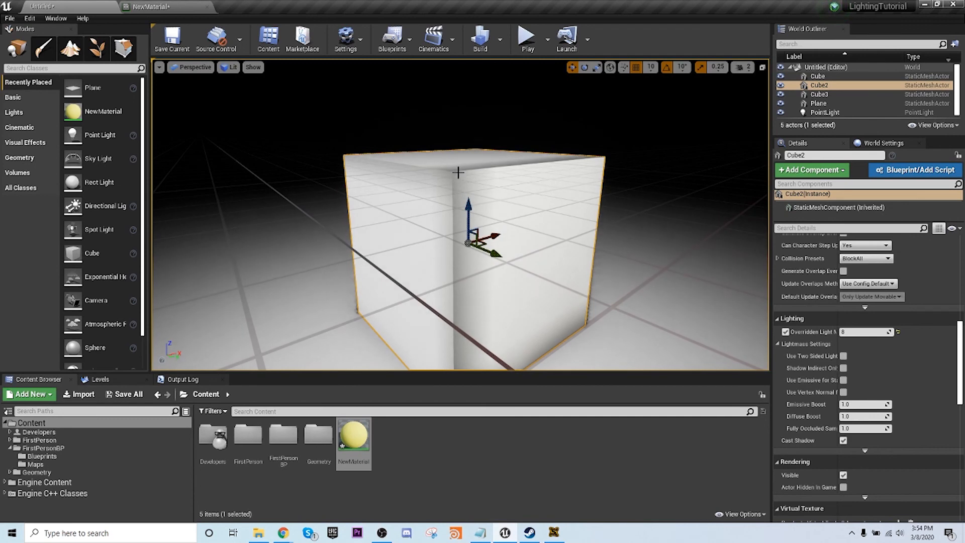
pyautogui.moveTo(460, 187); pyautogui.dragTo(448, 241, button='right')
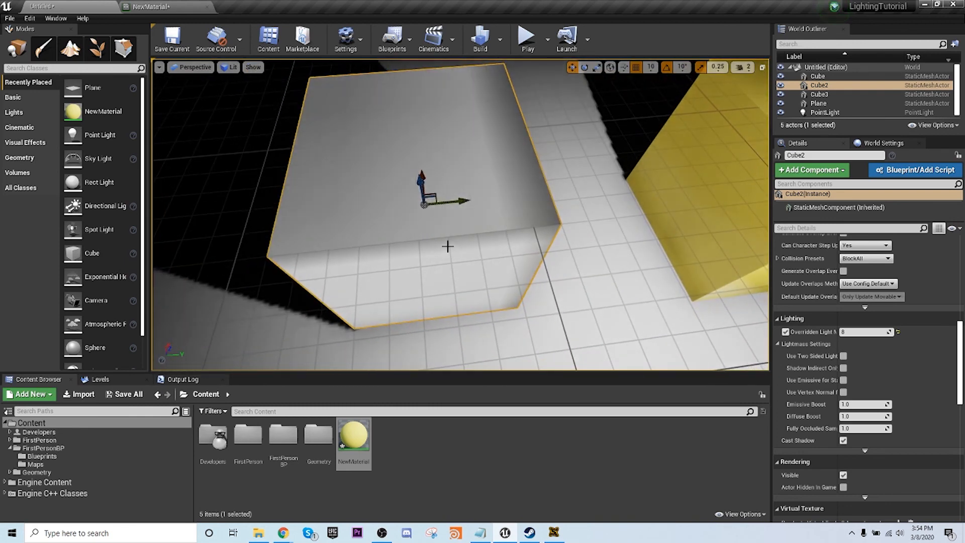
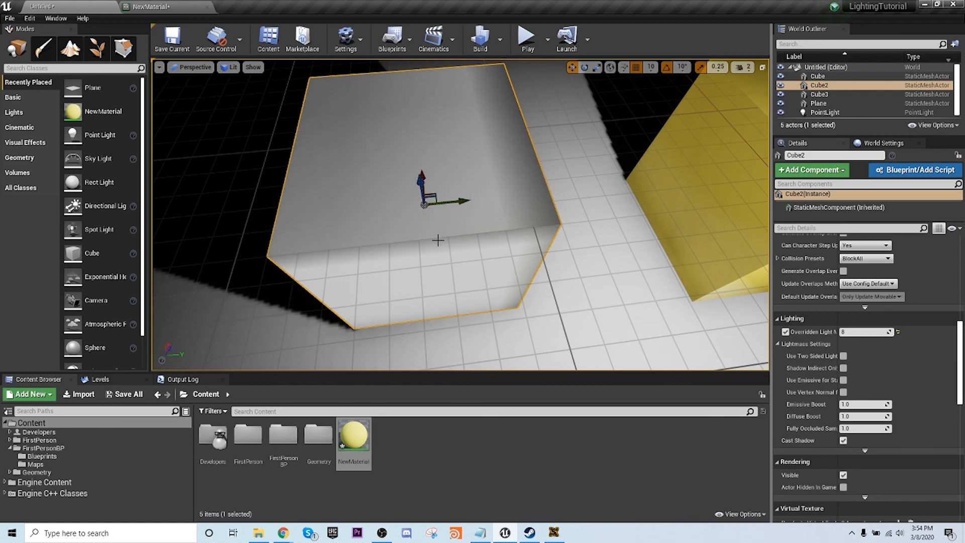
# - Select all three cubes together with the floor plane and move them slightly upward as a group
pyautogui.moveTo(438, 240); pyautogui.dragTo(409, 134, button='right')
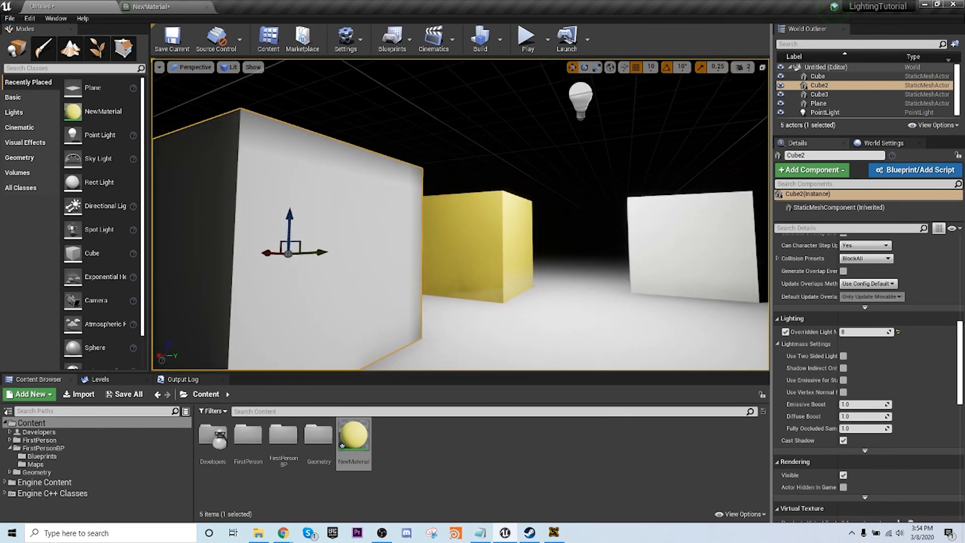
pyautogui.moveTo(409, 134); pyautogui.dragTo(543, 246, button='right')
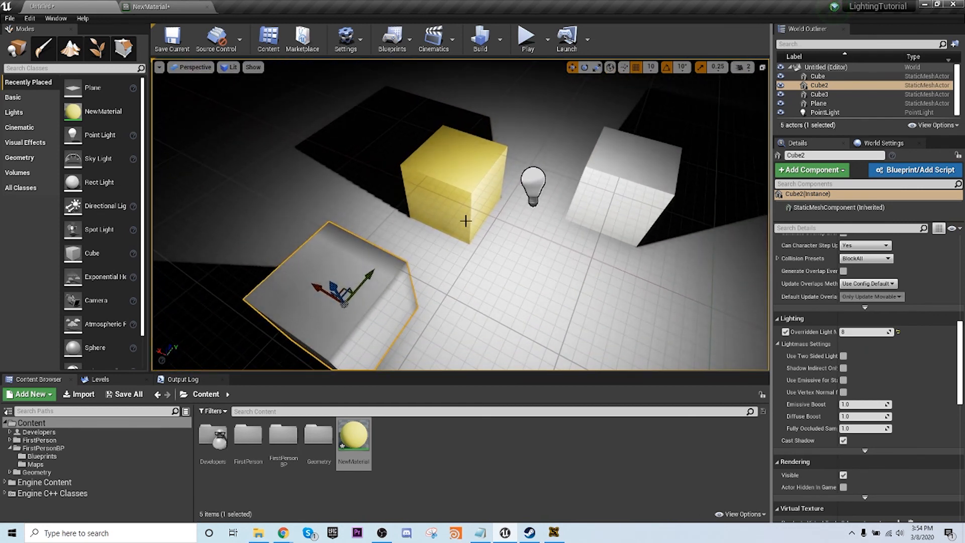
pyautogui.keyDown('ctrl'); pyautogui.click(465, 221); pyautogui.keyUp('ctrl')
pyautogui.keyDown('ctrl'); pyautogui.click(621, 198); pyautogui.keyUp('ctrl')
pyautogui.keyDown('ctrl'); pyautogui.click(486, 306); pyautogui.keyUp('ctrl')
pyautogui.moveTo(360, 159); pyautogui.dragTo(352, 103)
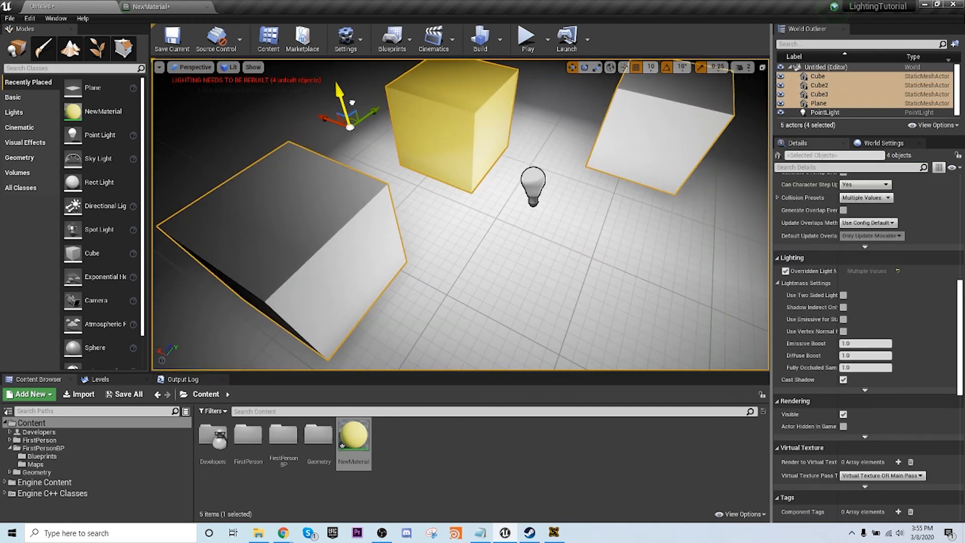
pyautogui.moveTo(516, 250)
pyautogui.mouseDown(button='right')
pyautogui.moveTo(510, 226)
pyautogui.moveTo(516, 250)
pyautogui.mouseUp(button='right')
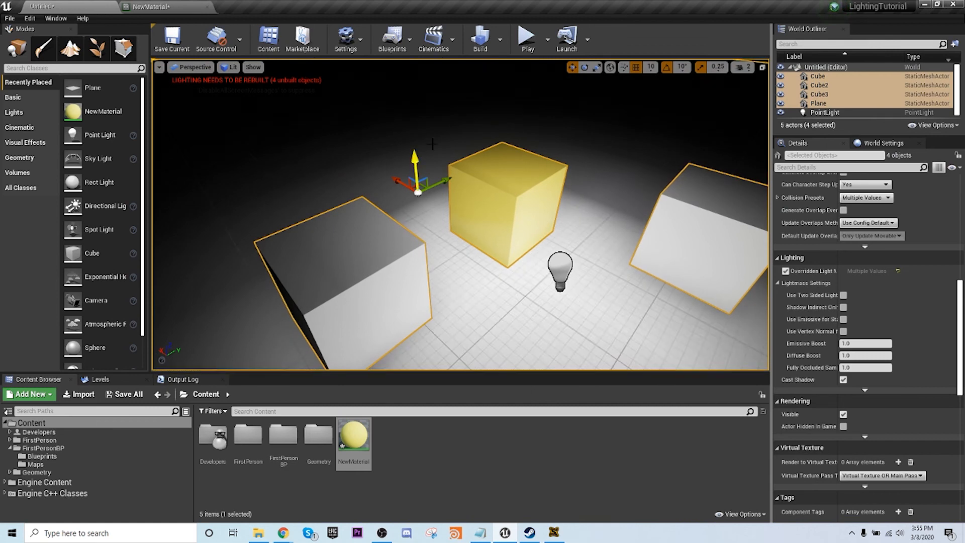
# - Reselect the three cubes and the floor plane, undo the stray group move, and nudge them slightly upward
pyautogui.click(397, 214)
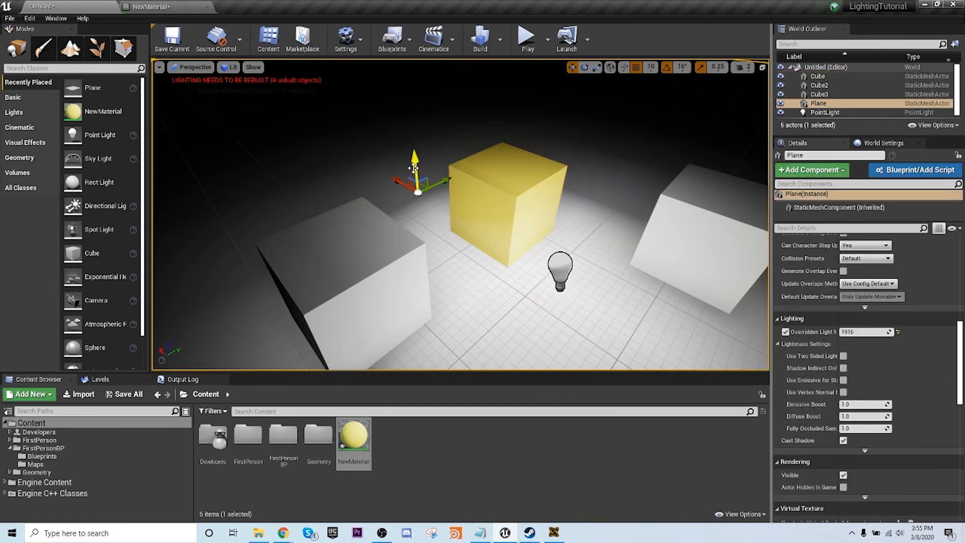
pyautogui.click(372, 236)
pyautogui.keyDown('ctrl'); pyautogui.click(512, 209); pyautogui.keyUp('ctrl')
pyautogui.keyDown('ctrl'); pyautogui.click(462, 296); pyautogui.keyUp('ctrl')
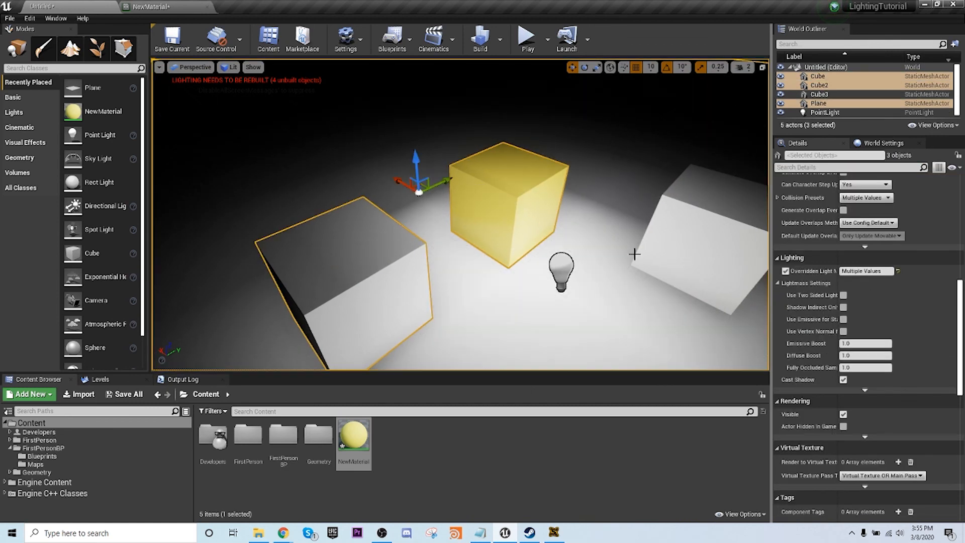
pyautogui.keyDown('ctrl'); pyautogui.click(653, 246); pyautogui.keyUp('ctrl')
pyautogui.press('h')
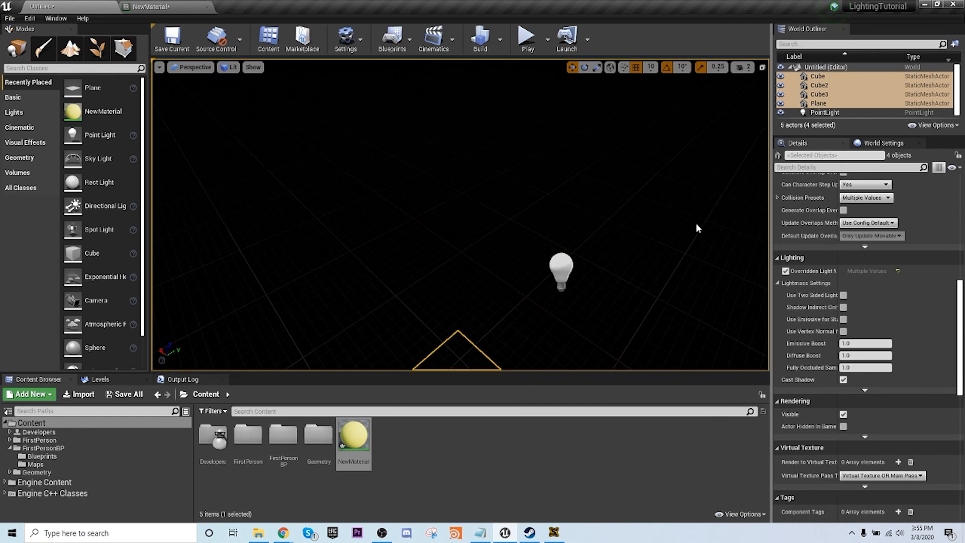
pyautogui.hotkey('ctrl', 'z')
pyautogui.moveTo(578, 162); pyautogui.dragTo(598, 184, button='right')
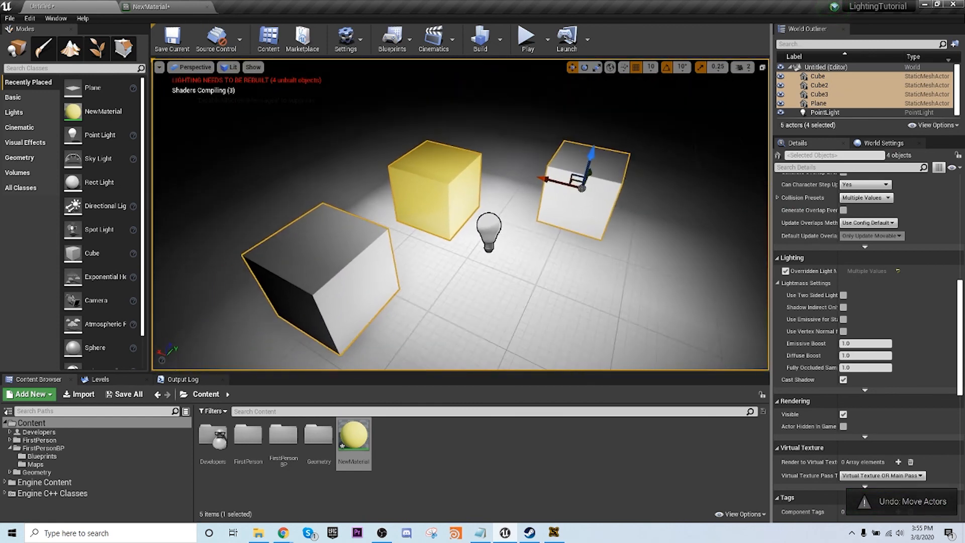
pyautogui.moveTo(585, 161); pyautogui.dragTo(587, 154)
pyautogui.moveTo(512, 272)
pyautogui.mouseDown(button='right')
pyautogui.moveTo(478, 211)
pyautogui.moveTo(508, 284)
pyautogui.moveTo(526, 275)
pyautogui.mouseUp(button='right')
# - Set the mobility of the point light between the cubes to Movable
pyautogui.click(463, 230)
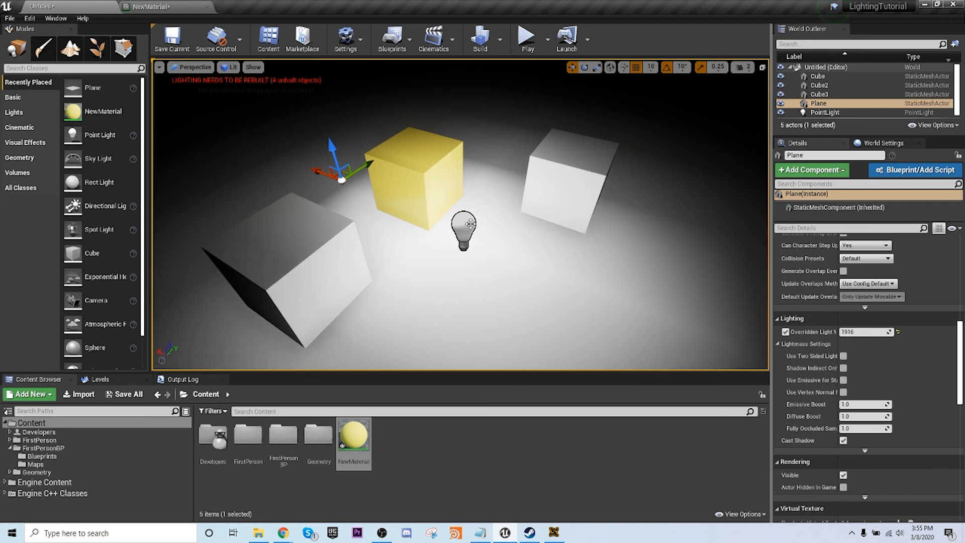
pyautogui.scroll(10, 925, 297)
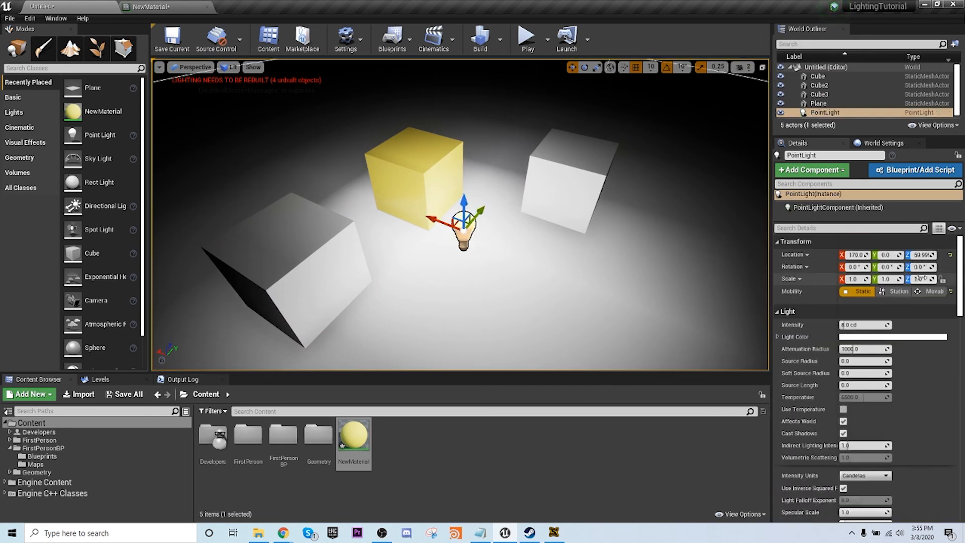
pyautogui.click(930, 291)
pyautogui.moveTo(578, 267)
pyautogui.mouseDown(button='right')
pyautogui.moveTo(542, 261)
pyautogui.moveTo(576, 241)
pyautogui.moveTo(578, 267)
pyautogui.mouseUp(button='right')
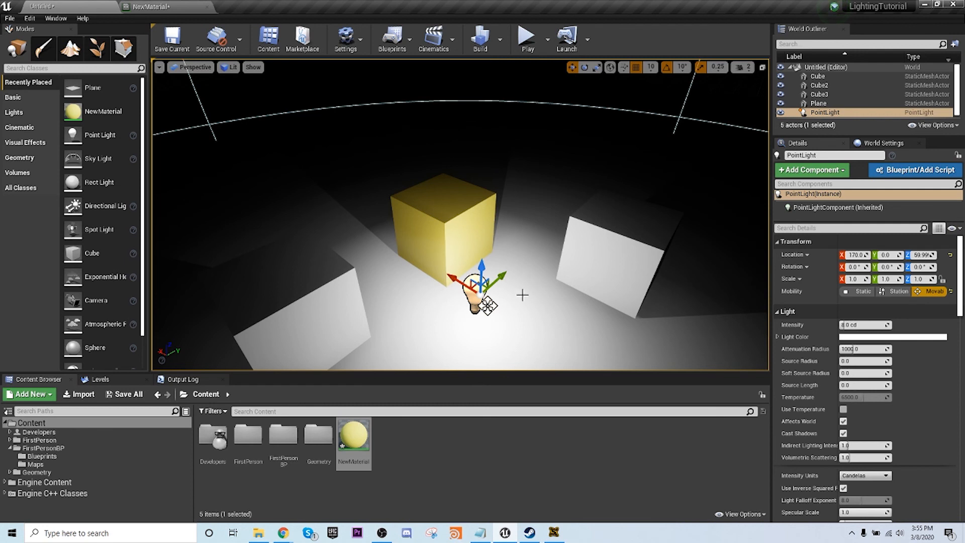
pyautogui.keyDown('alt'); pyautogui.moveTo(523, 303); pyautogui.dragTo(575, 289); pyautogui.keyUp('alt')
pyautogui.keyDown('alt'); pyautogui.moveTo(478, 261); pyautogui.dragTo(478, 287); pyautogui.keyUp('alt')
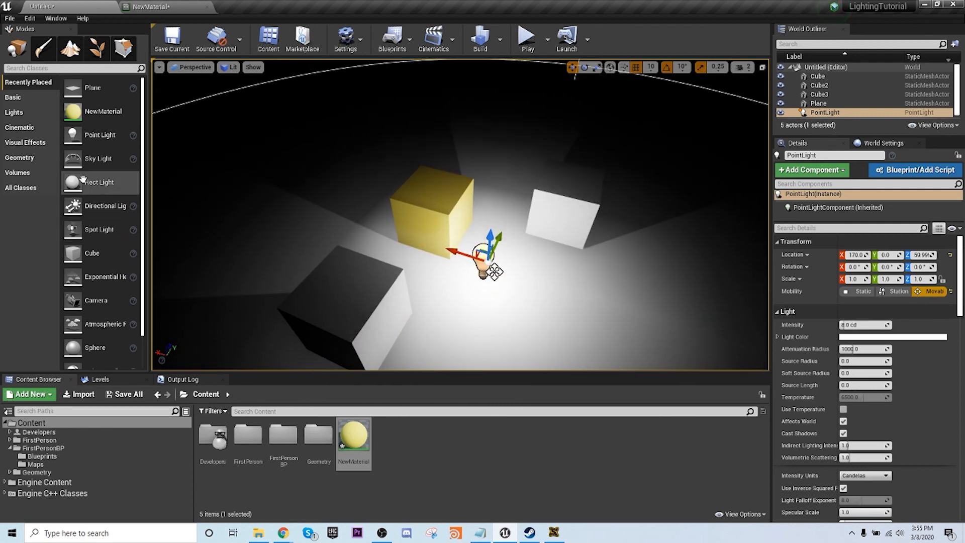
# - Place a second point light behind the yellow cube at about X 250, Y 260, Z 90, with Movable mobility
pyautogui.click(22, 112)
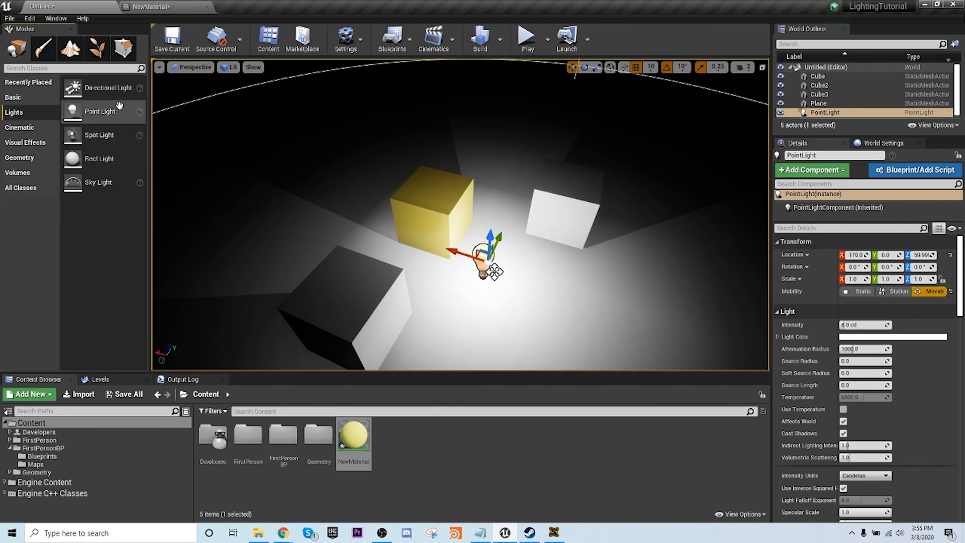
pyautogui.moveTo(112, 113); pyautogui.dragTo(494, 176)
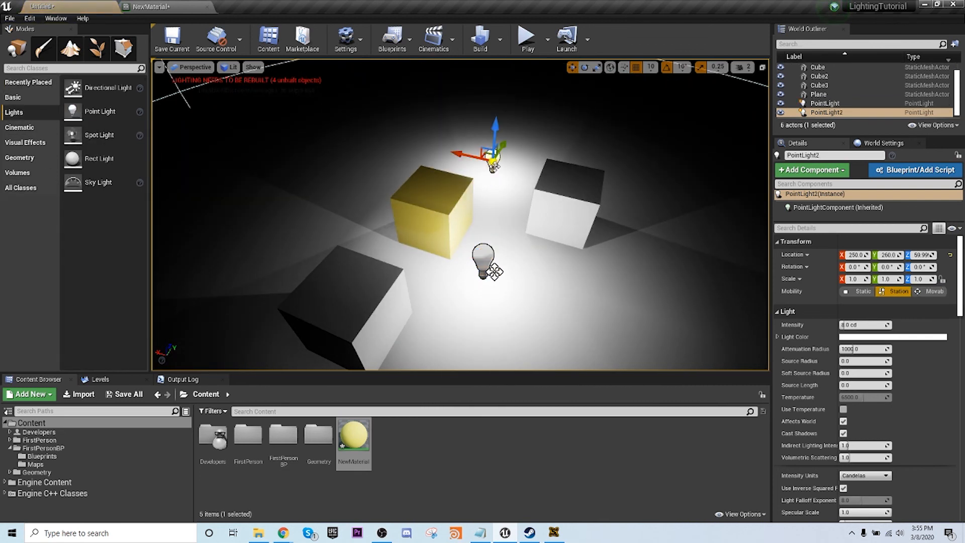
pyautogui.moveTo(495, 132); pyautogui.dragTo(496, 119)
pyautogui.click(933, 292)
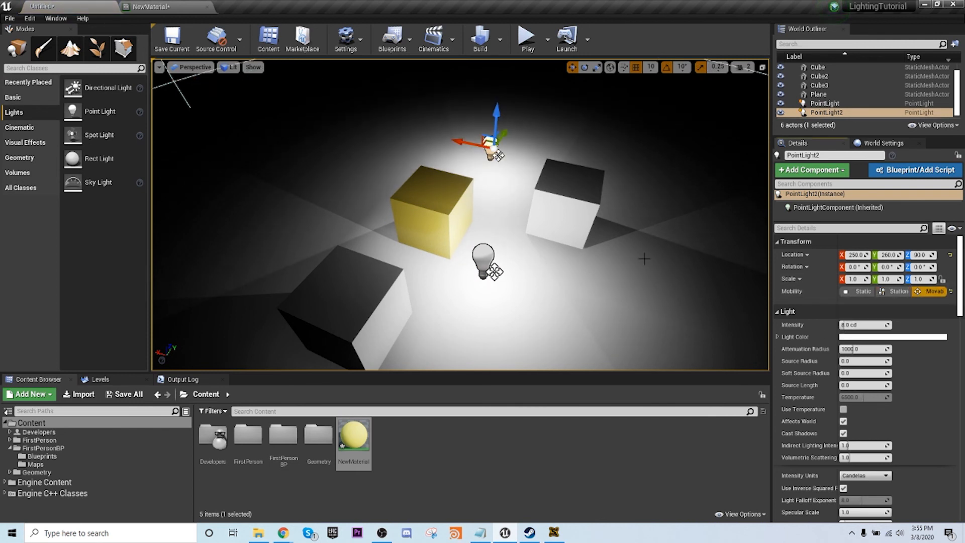
# - Turn off Affects World for the original point light
pyautogui.click(494, 260)
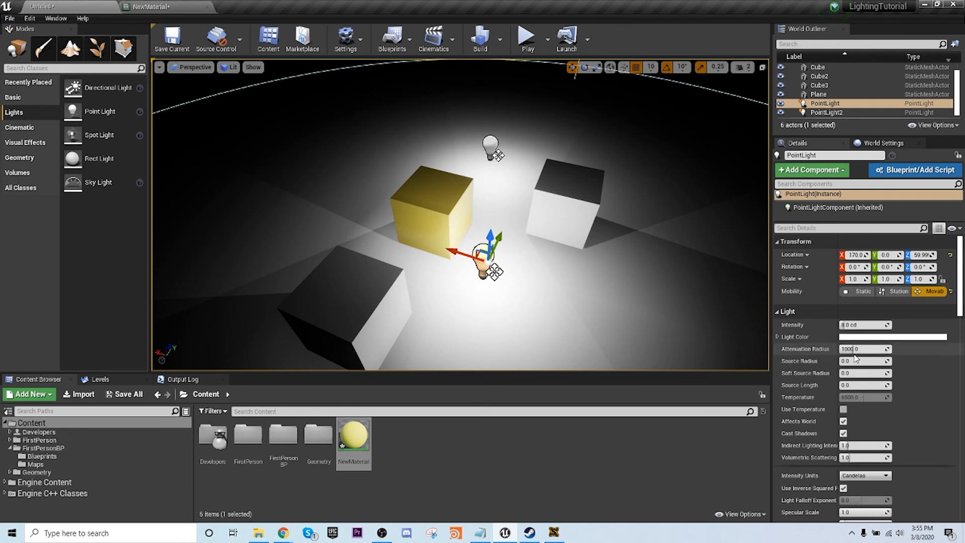
pyautogui.click(843, 421)
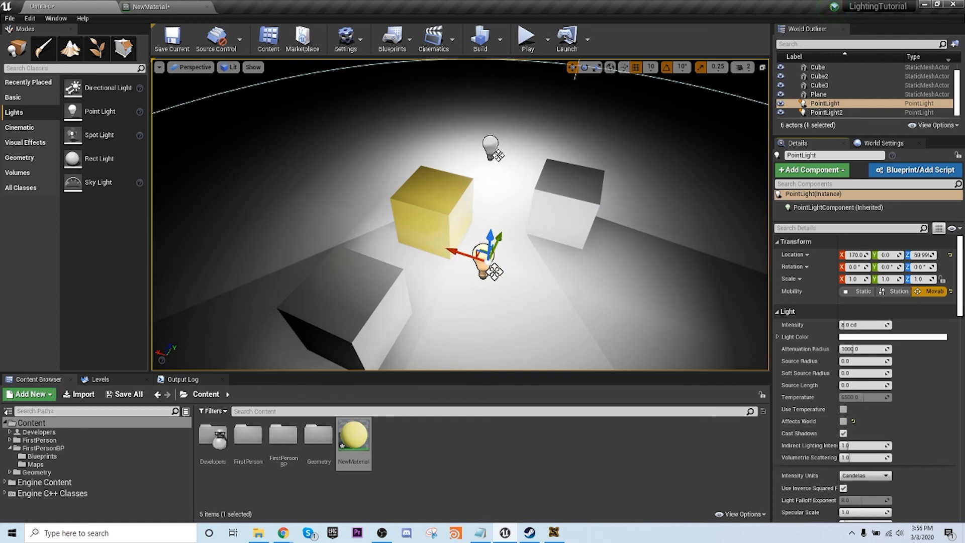
pyautogui.moveTo(558, 278); pyautogui.dragTo(527, 279, button='right')
# - Turn Affects World off and on again for the second point light to compare its contribution
pyautogui.click(579, 169)
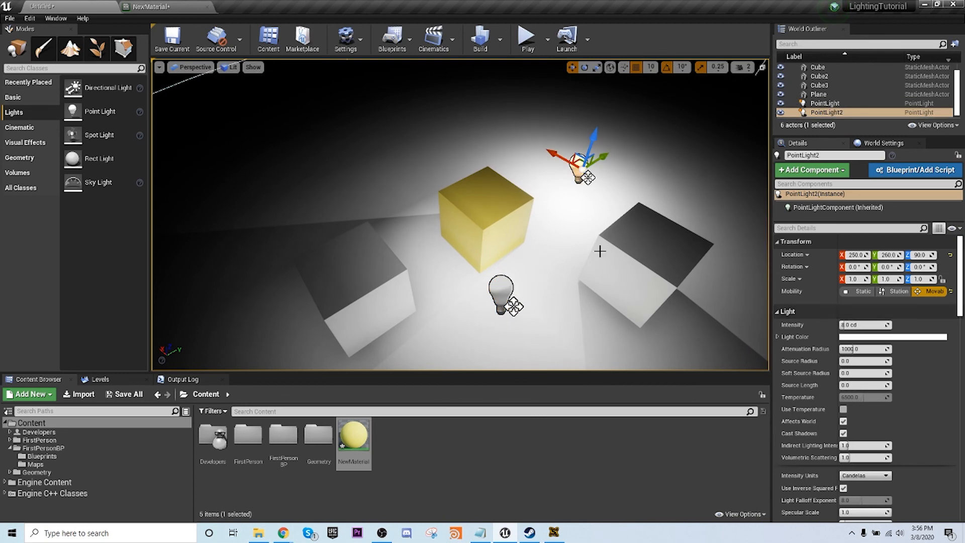
pyautogui.click(843, 422)
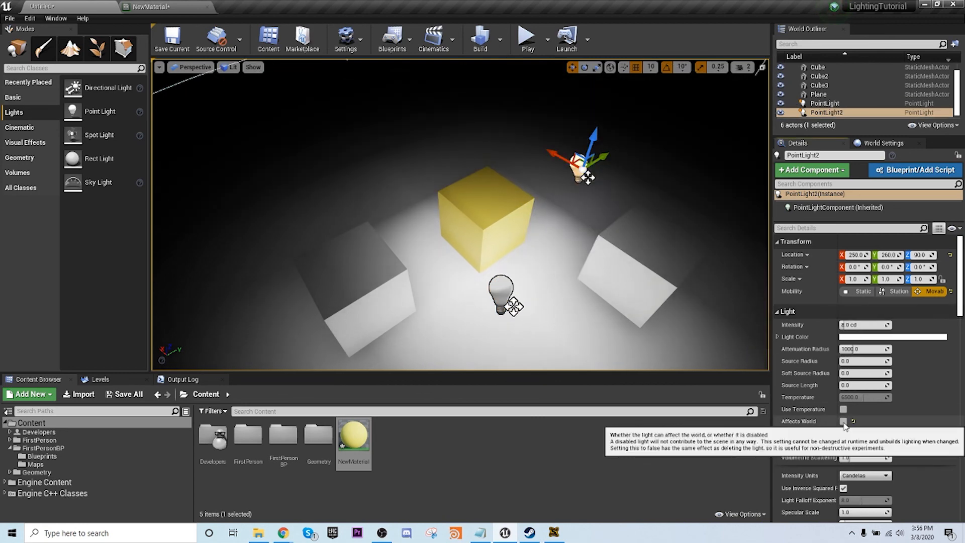
pyautogui.click(844, 421)
# - Build only the level's lighting and check the second point light's effect by toggling Affects World off and on
pyautogui.moveTo(628, 284); pyautogui.dragTo(487, 225, button='right')
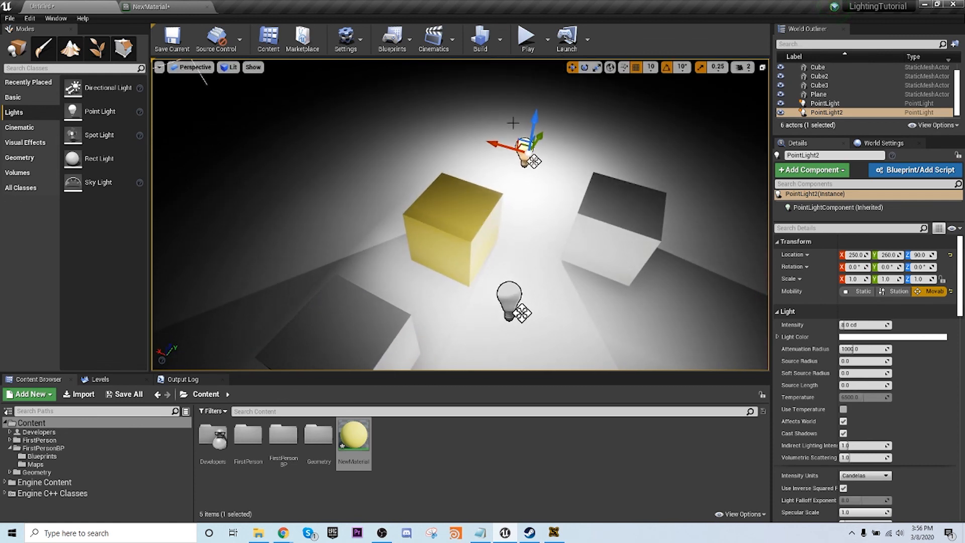
pyautogui.click(500, 45)
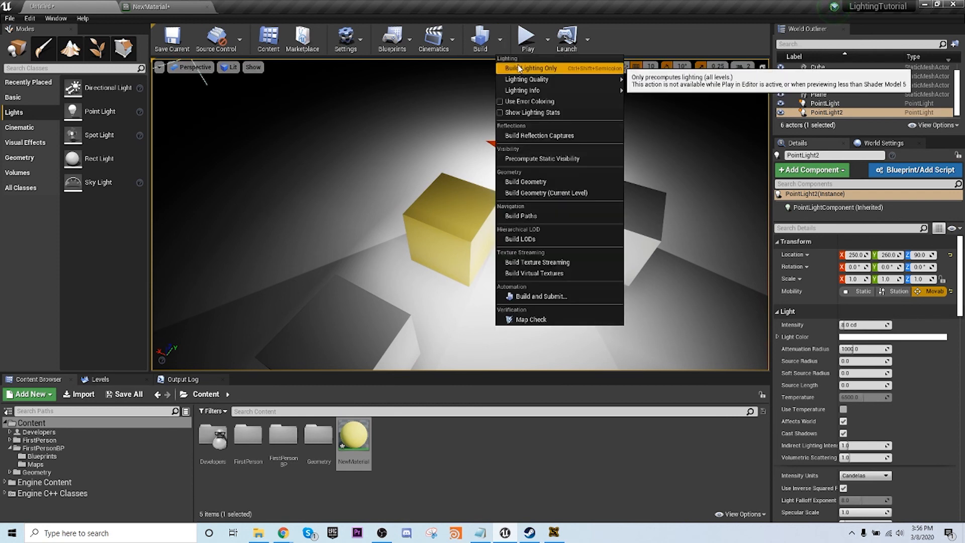
pyautogui.click(516, 67)
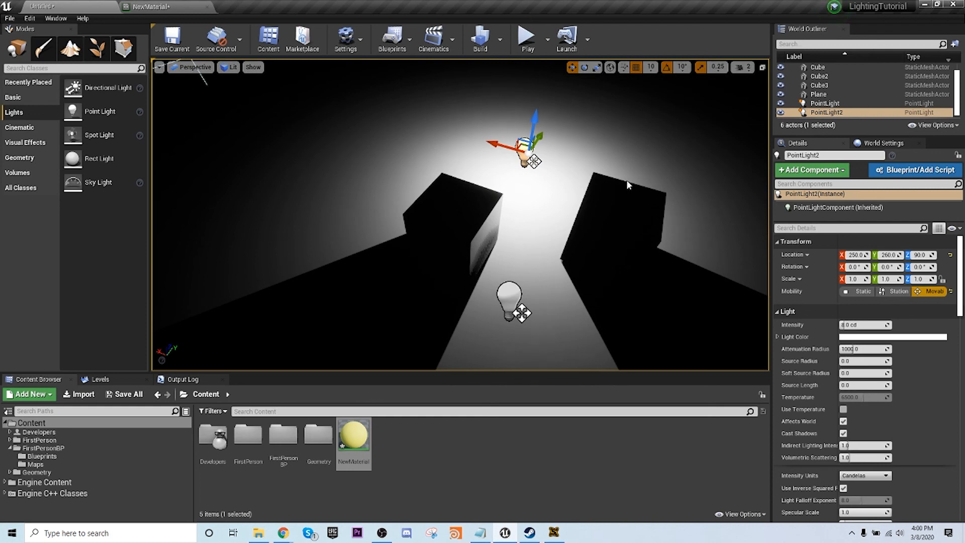
pyautogui.click(844, 422)
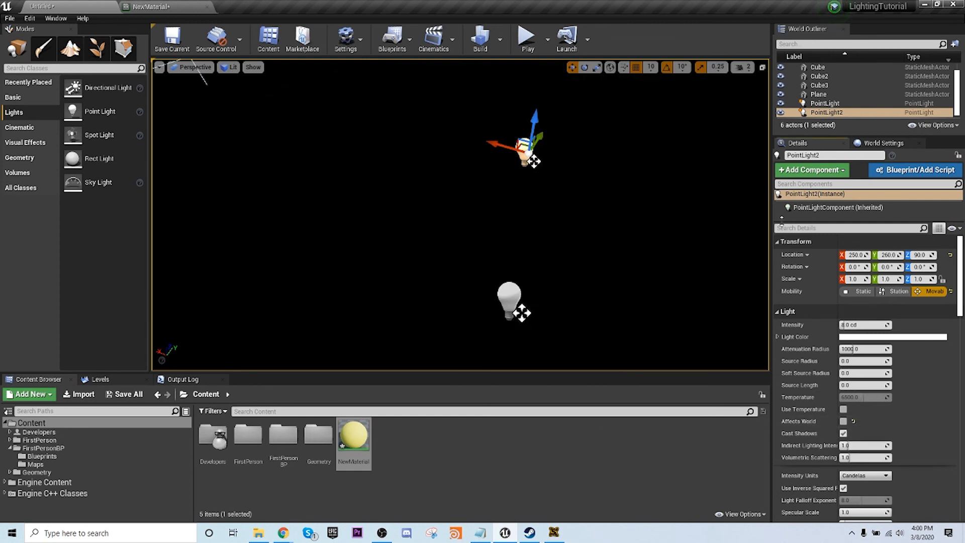
pyautogui.click(844, 421)
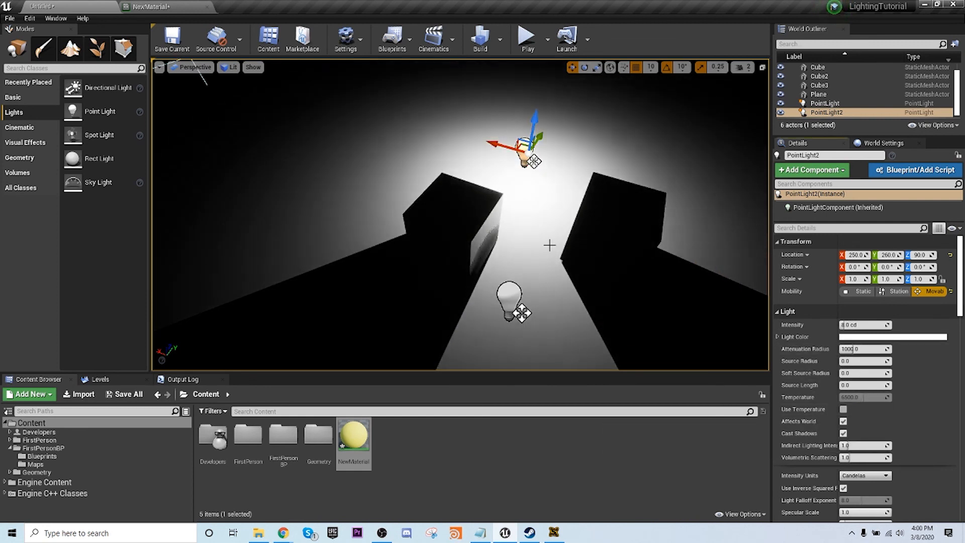
# - Reduce the second point light's attenuation radius to about 407 and its intensity to about 1.71 cd
pyautogui.moveTo(549, 244)
pyautogui.mouseDown(button='right')
pyautogui.moveTo(550, 216)
pyautogui.moveTo(578, 229)
pyautogui.moveTo(559, 234)
pyautogui.moveTo(559, 253)
pyautogui.mouseUp(button='right')
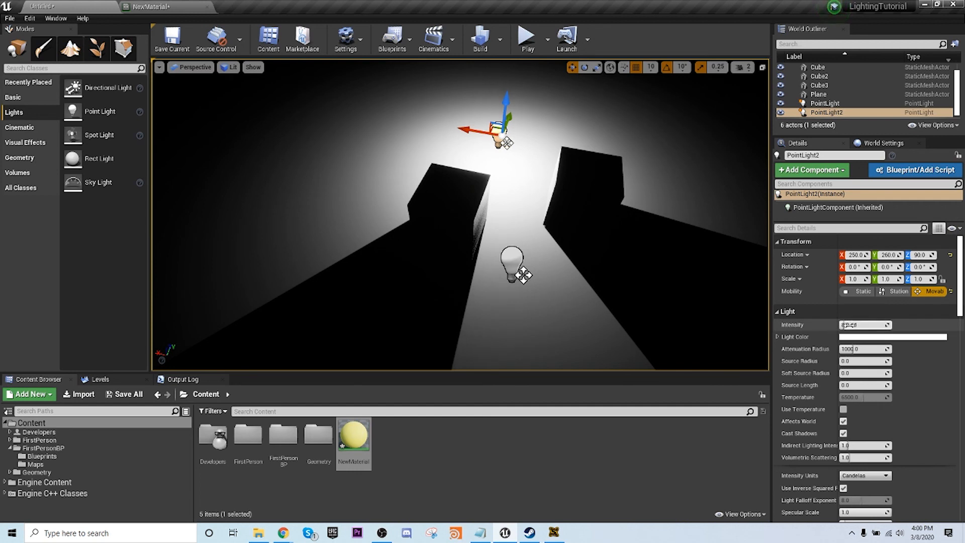
pyautogui.moveTo(860, 349); pyautogui.dragTo(858, 326)
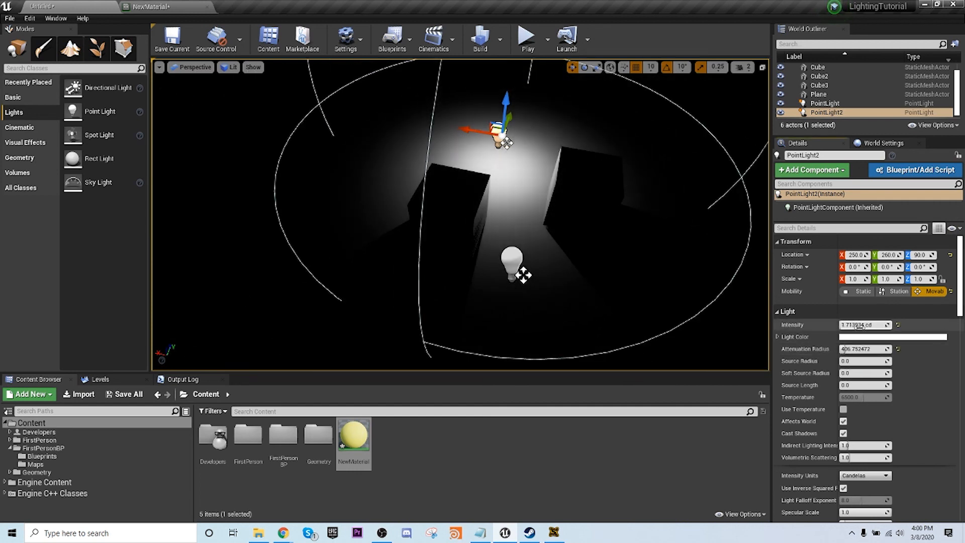
# - Turn Affects World back on for the original point light
pyautogui.click(509, 265)
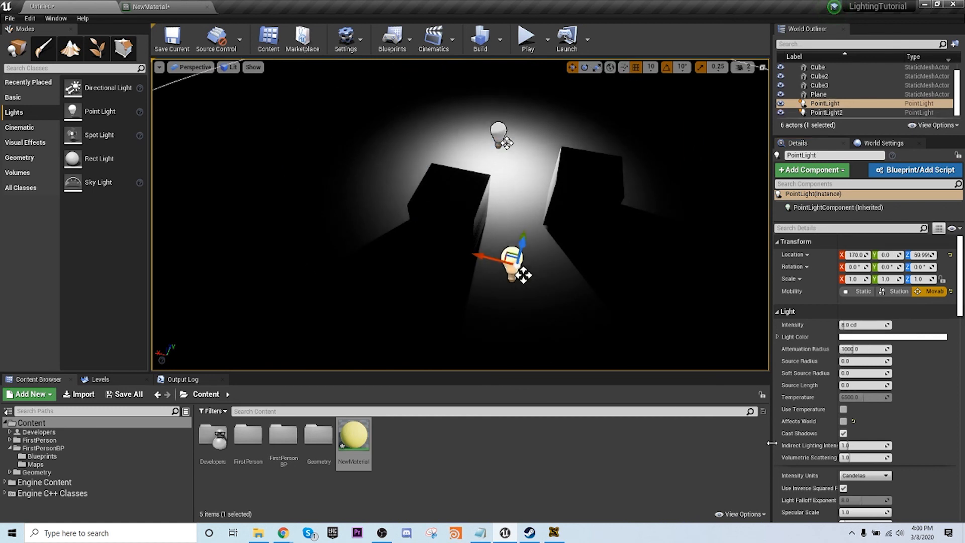
pyautogui.click(844, 422)
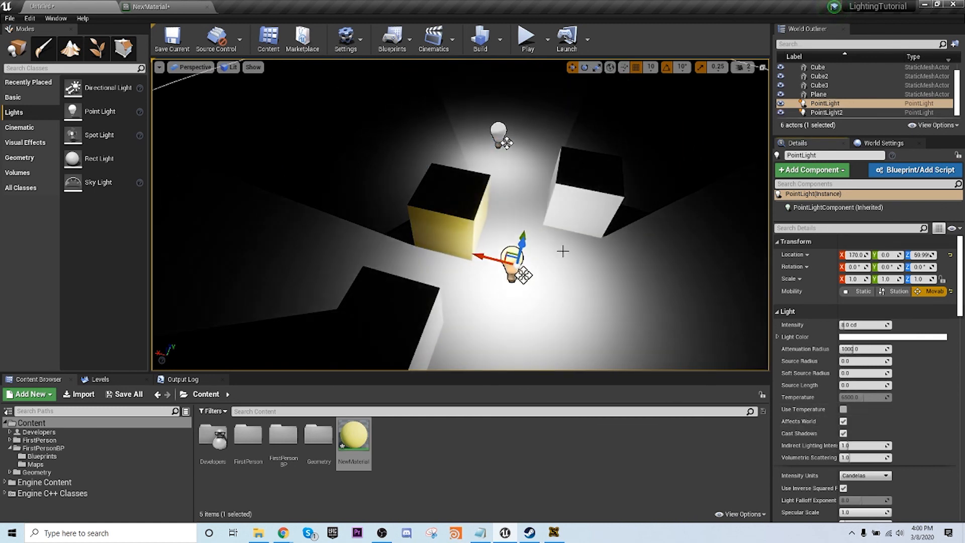
# - Place a spot light high above the cubes at about X 210, Y 110, Z 360
pyautogui.press('d')
pyautogui.moveTo(563, 250); pyautogui.dragTo(523, 250, button='right')
pyautogui.press('a')
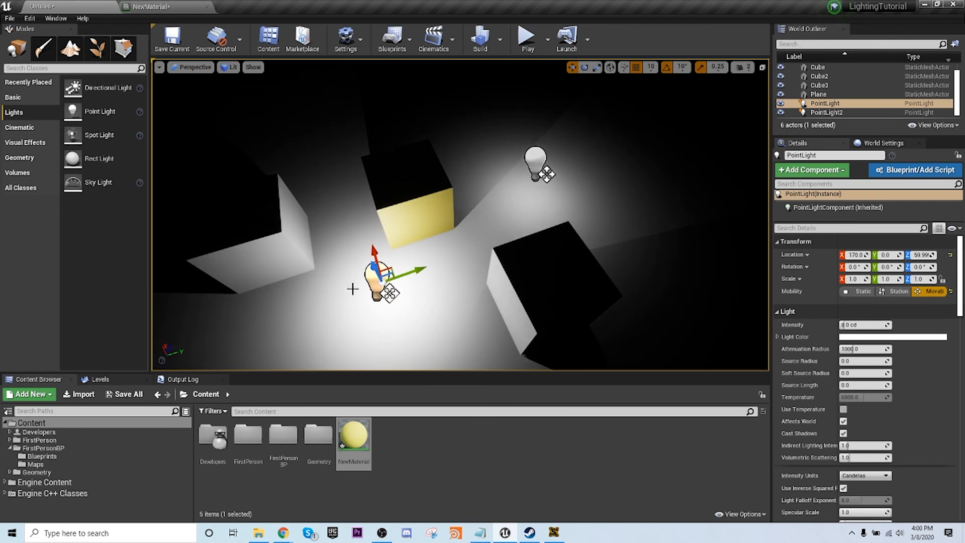
pyautogui.moveTo(73, 135); pyautogui.dragTo(451, 61)
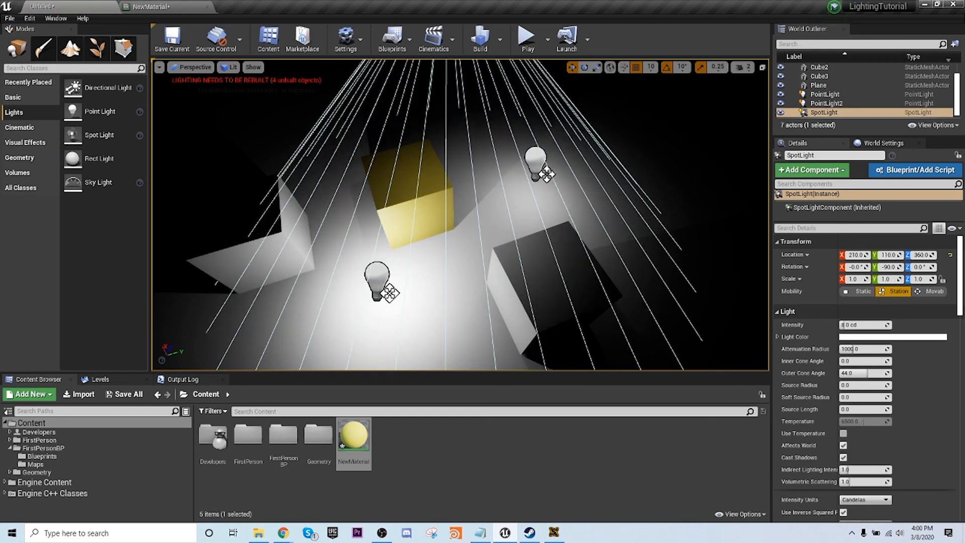
pyautogui.moveTo(488, 279); pyautogui.dragTo(569, 261, button='right')
pyautogui.click(497, 220)
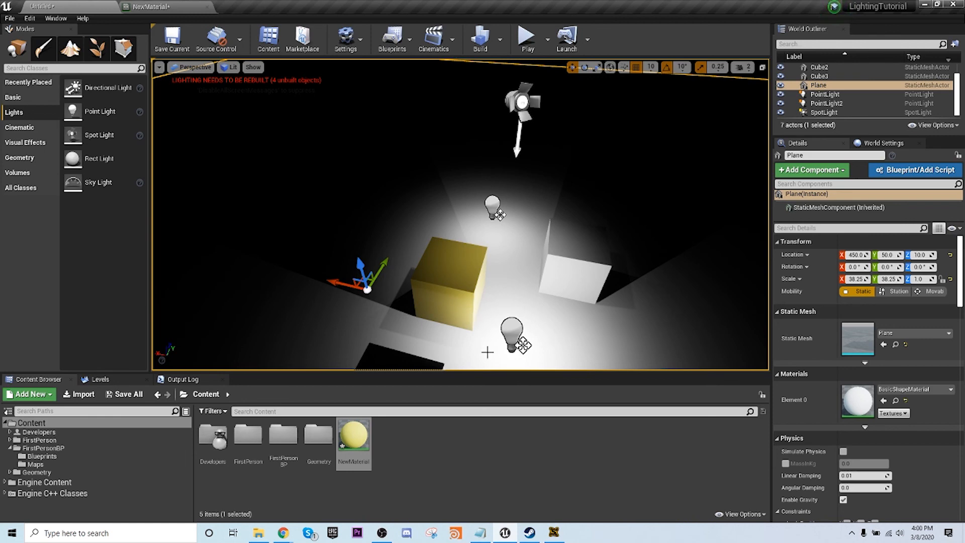
pyautogui.moveTo(503, 291); pyautogui.dragTo(527, 307, button='right')
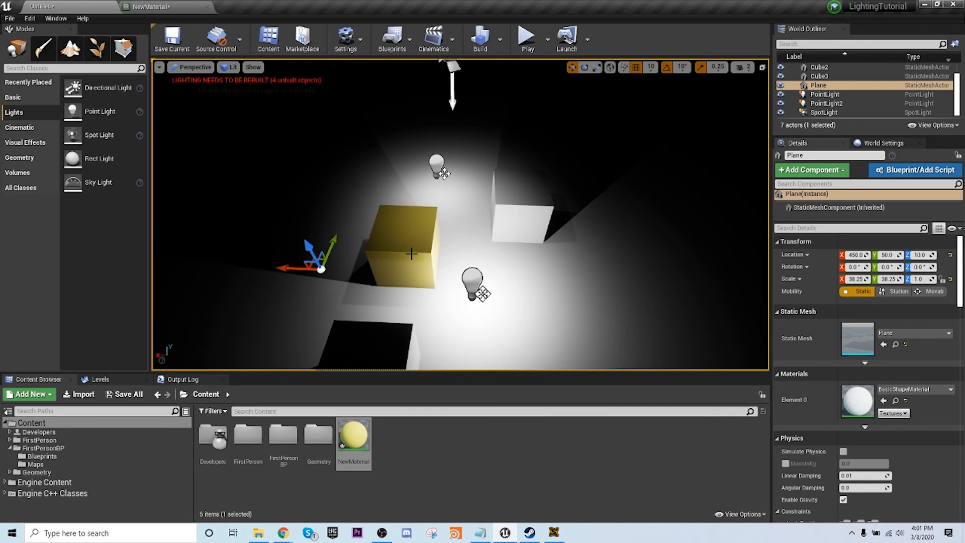
pyautogui.click(423, 252)
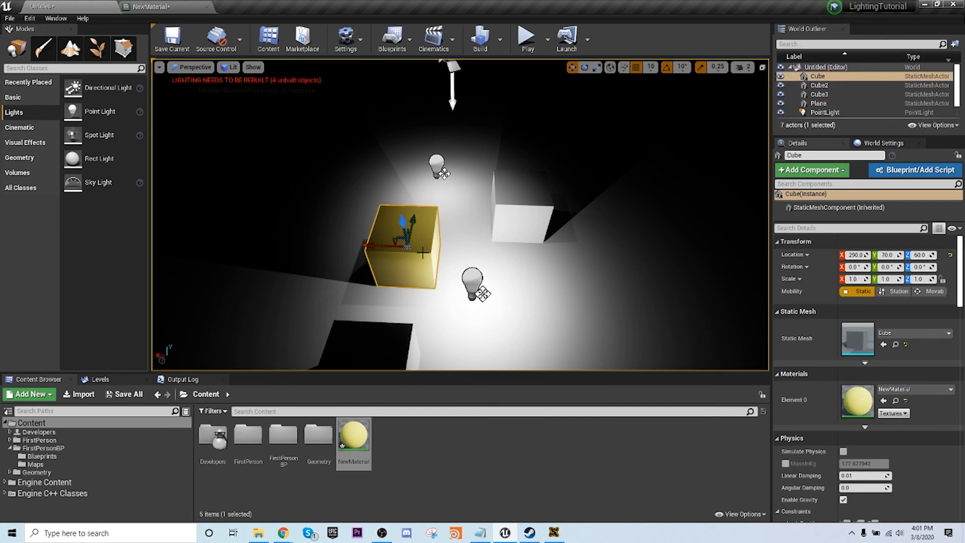
pyautogui.click(512, 209)
pyautogui.click(415, 248)
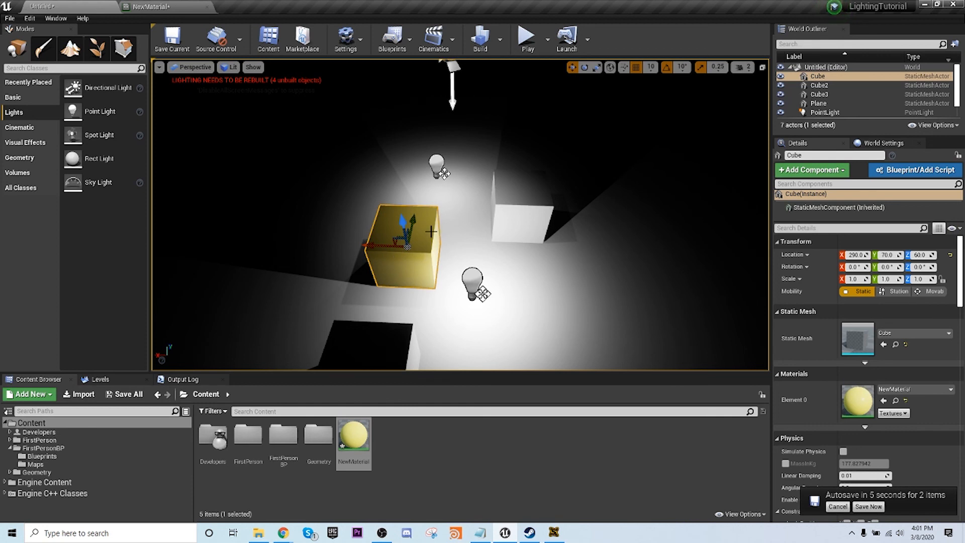
# - Change the spot light's colour to orange-red (hex sRGB FF5400FF) and raise its intensity to about 69.27 cd
pyautogui.moveTo(480, 244); pyautogui.dragTo(488, 201, button='right')
pyautogui.click(475, 81)
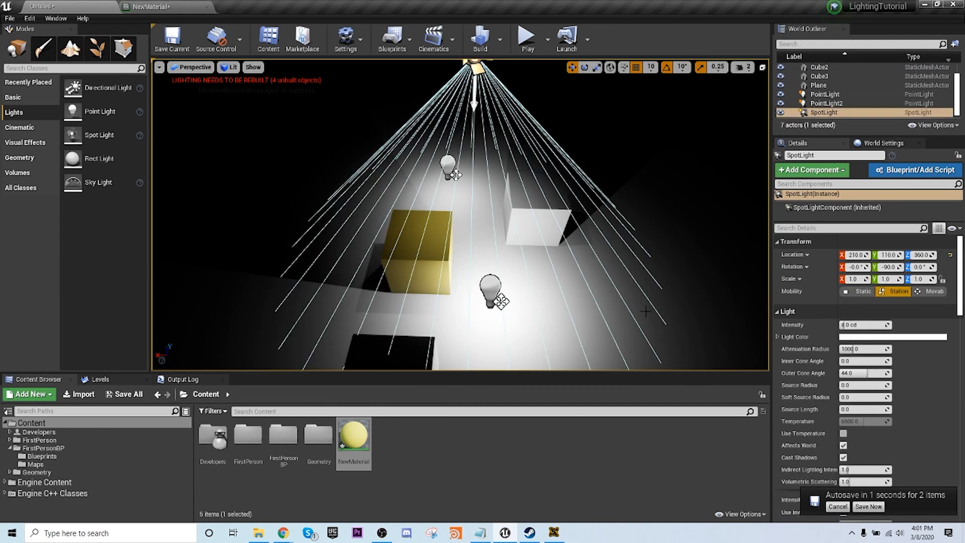
pyautogui.click(885, 337)
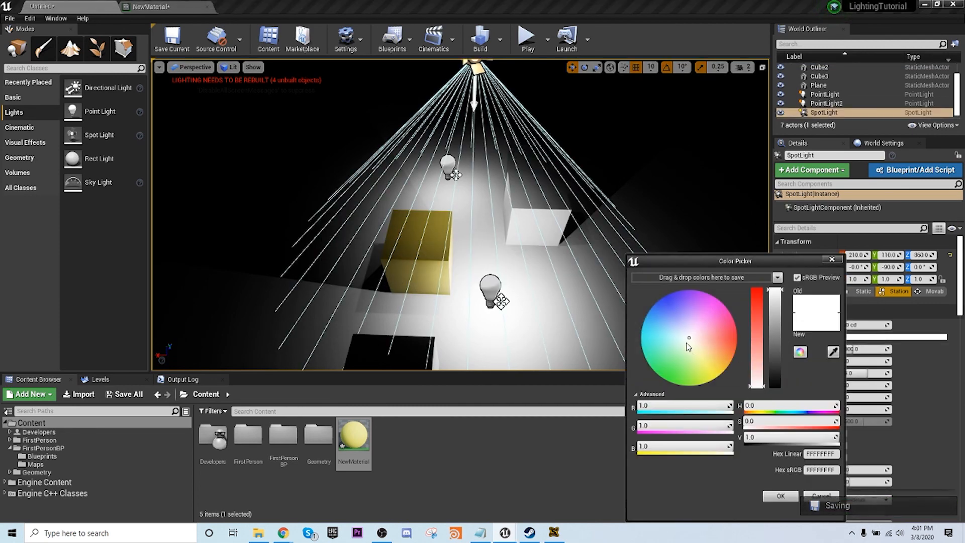
pyautogui.moveTo(689, 346); pyautogui.dragTo(738, 343)
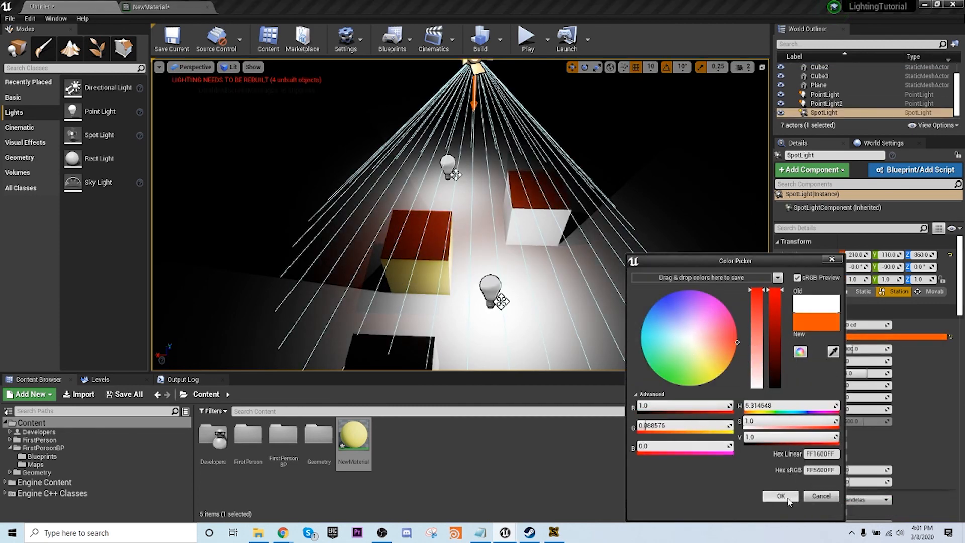
pyautogui.click(780, 496)
pyautogui.moveTo(865, 324); pyautogui.dragTo(894, 324)
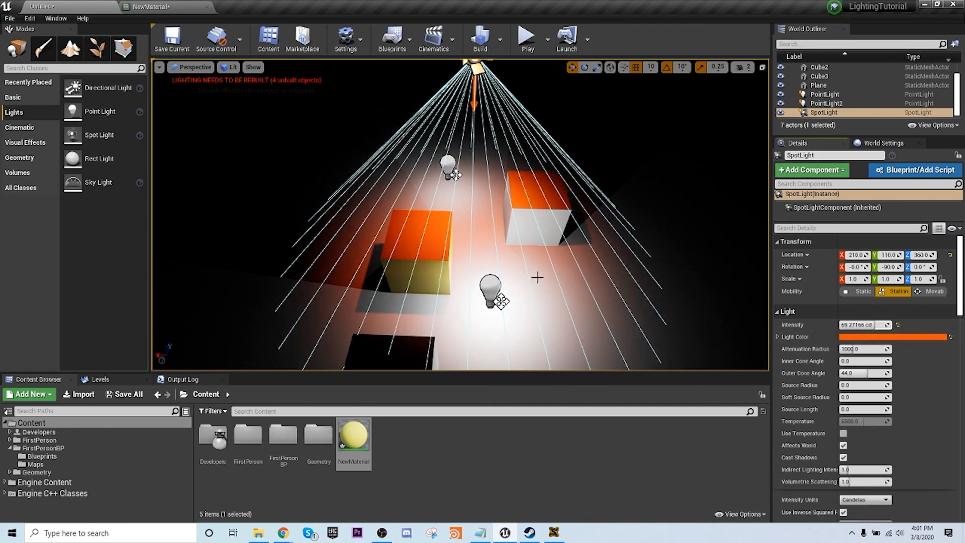
# - Look through the spot light's advanced light settings and expand its lighting channels
pyautogui.moveTo(537, 277)
pyautogui.mouseDown(button='right')
pyautogui.moveTo(543, 296)
pyautogui.moveTo(538, 284)
pyautogui.mouseUp(button='right')
pyautogui.scroll(-5, 807, 347)
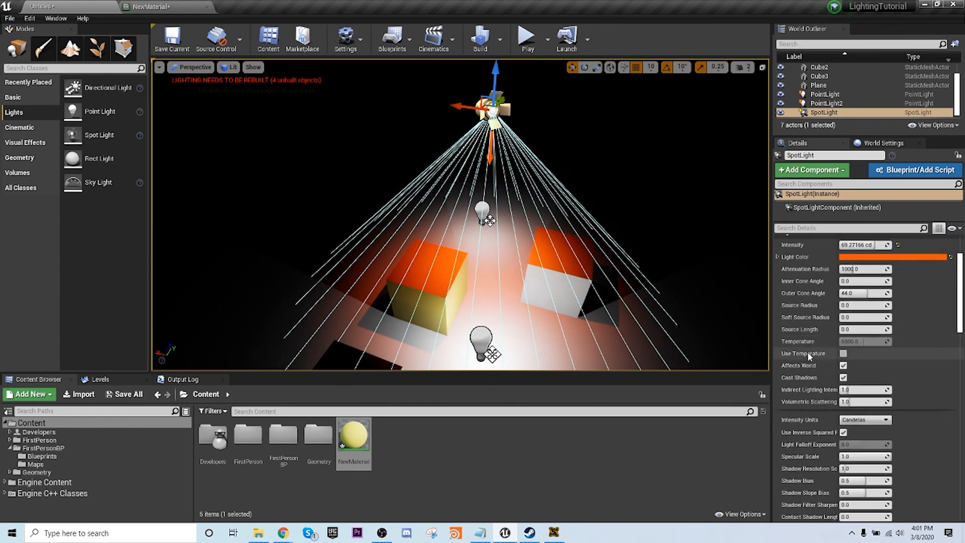
pyautogui.scroll(-3, 809, 332)
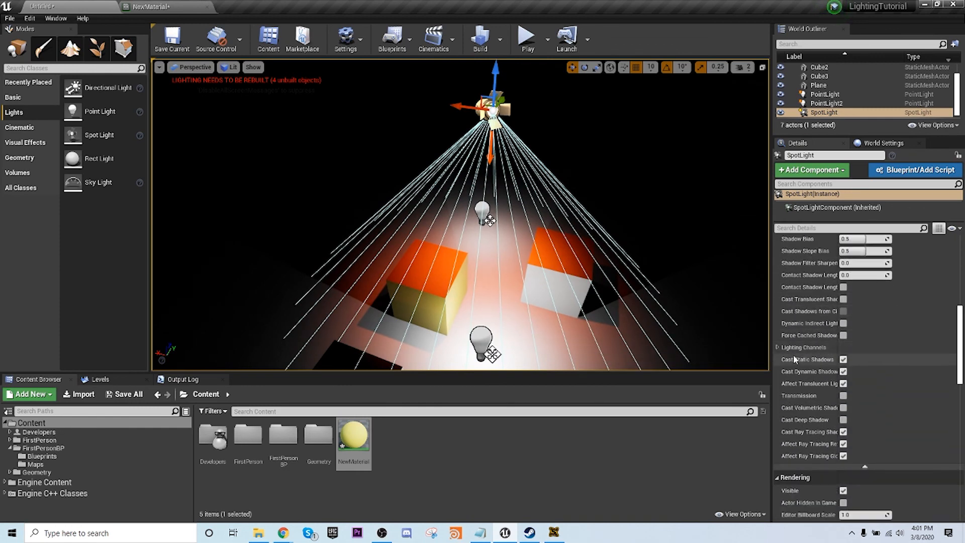
pyautogui.scroll(2, 799, 345)
pyautogui.scroll(-6, 800, 347)
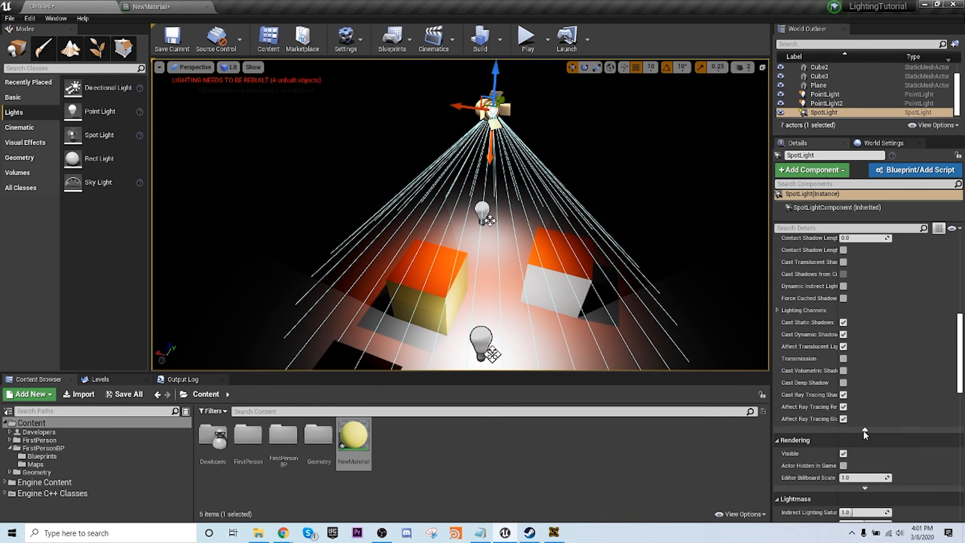
pyautogui.click(864, 430)
pyautogui.scroll(7, 855, 344)
pyautogui.scroll(5, 824, 336)
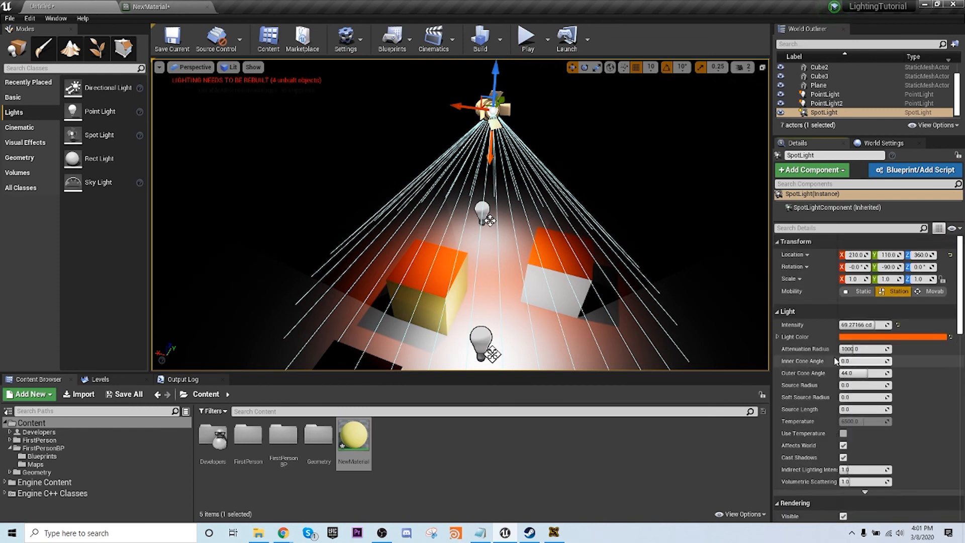
pyautogui.scroll(-3, 824, 352)
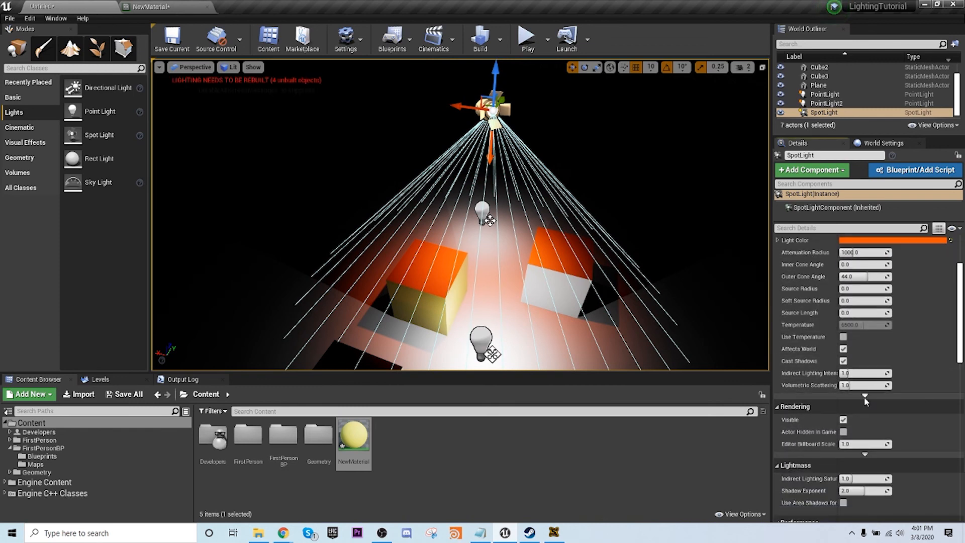
pyautogui.click(865, 398)
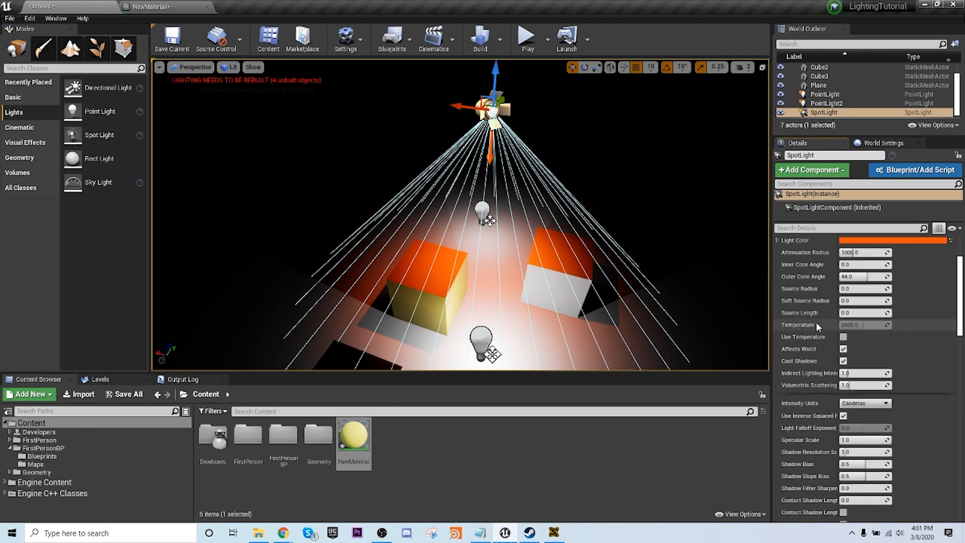
pyautogui.scroll(-4, 816, 324)
pyautogui.scroll(-4, 816, 333)
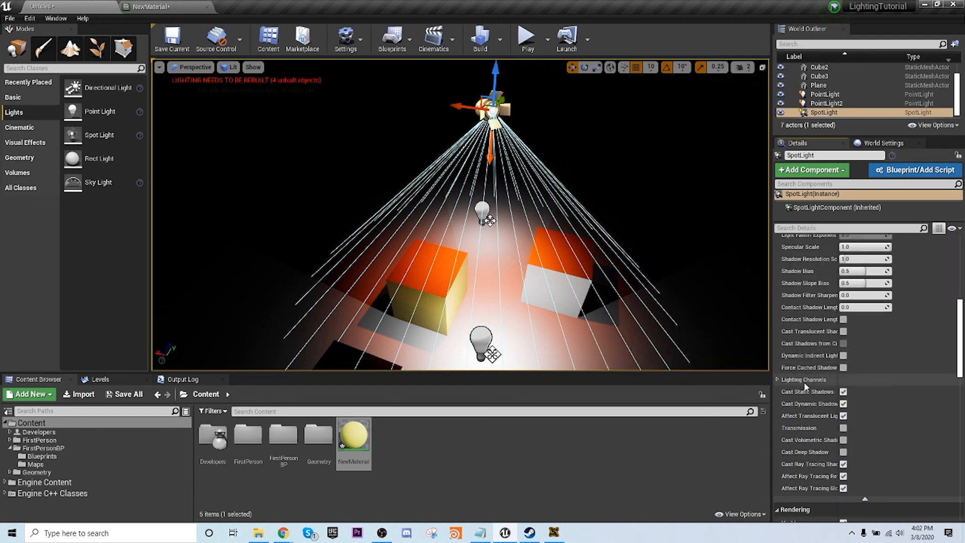
pyautogui.click(778, 380)
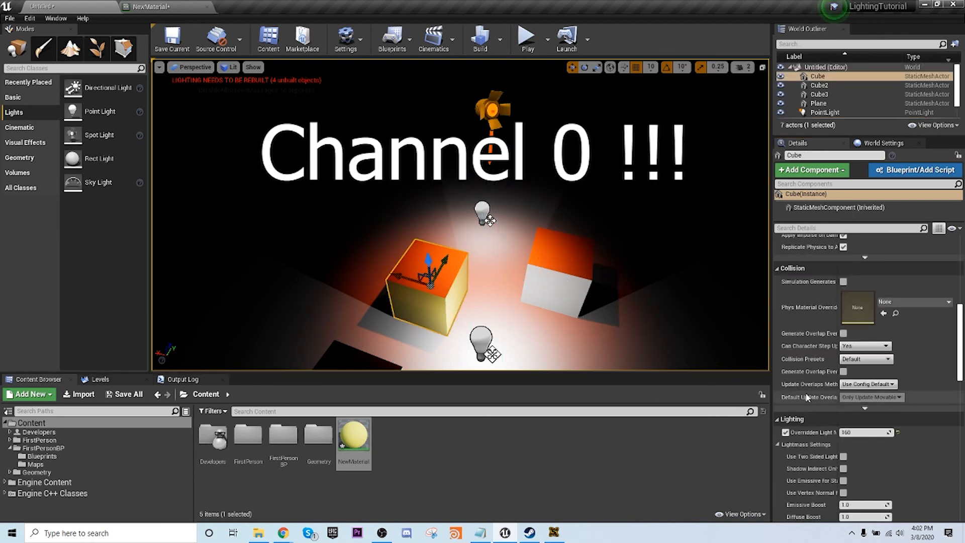
# - Show the yellow cube's advanced lighting settings and expand its lighting channels
pyautogui.scroll(-5, 806, 397)
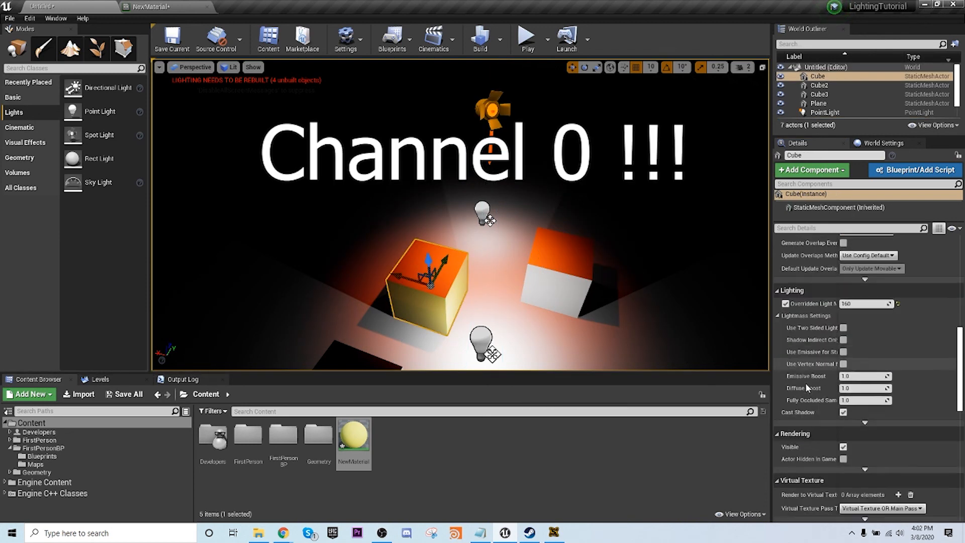
pyautogui.click(865, 391)
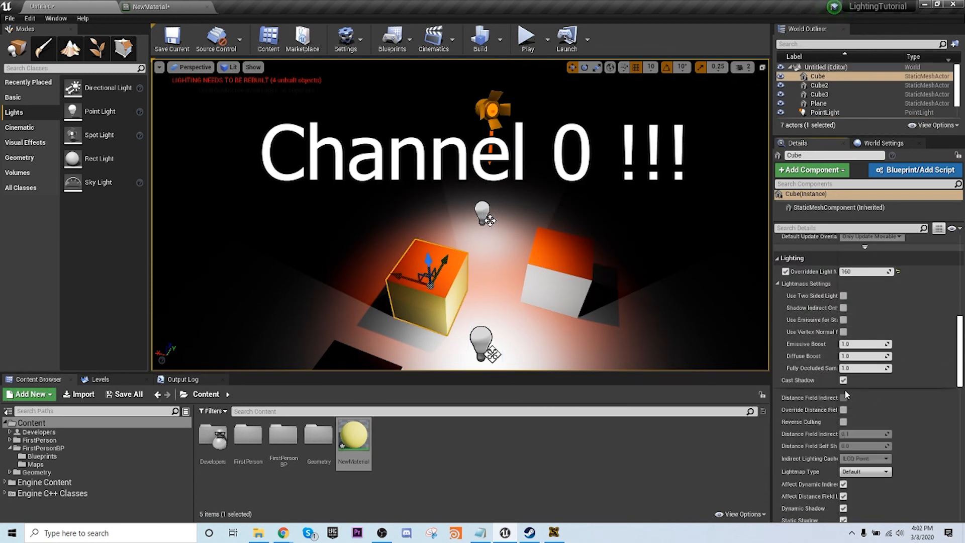
pyautogui.scroll(-5, 844, 392)
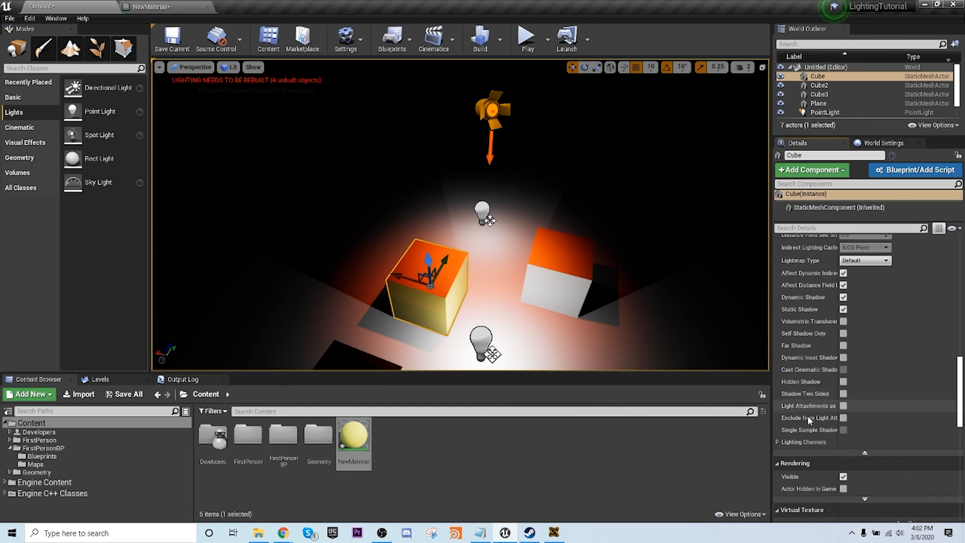
pyautogui.click(778, 442)
pyautogui.scroll(-1, 801, 420)
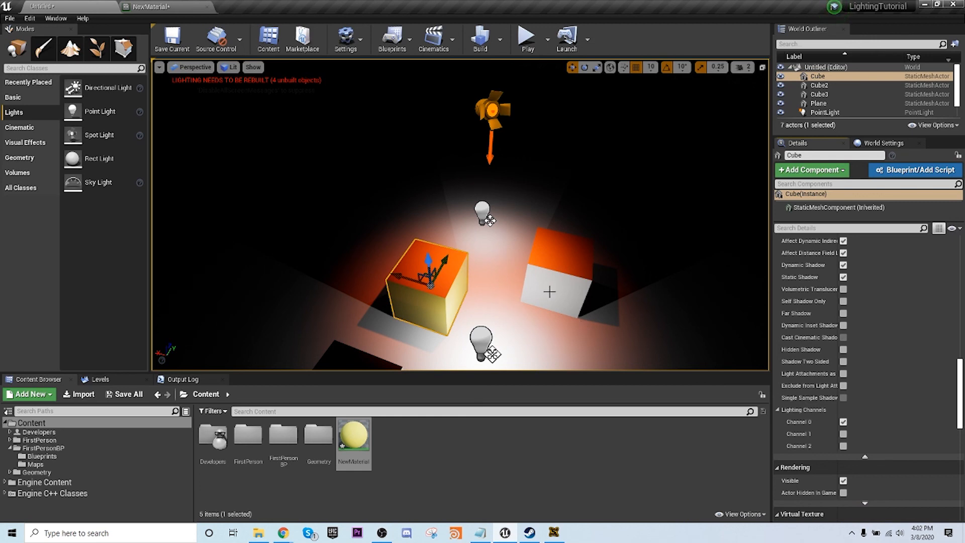
# - Switch the spot light from lighting channel 0 to channel 1
pyautogui.click(492, 108)
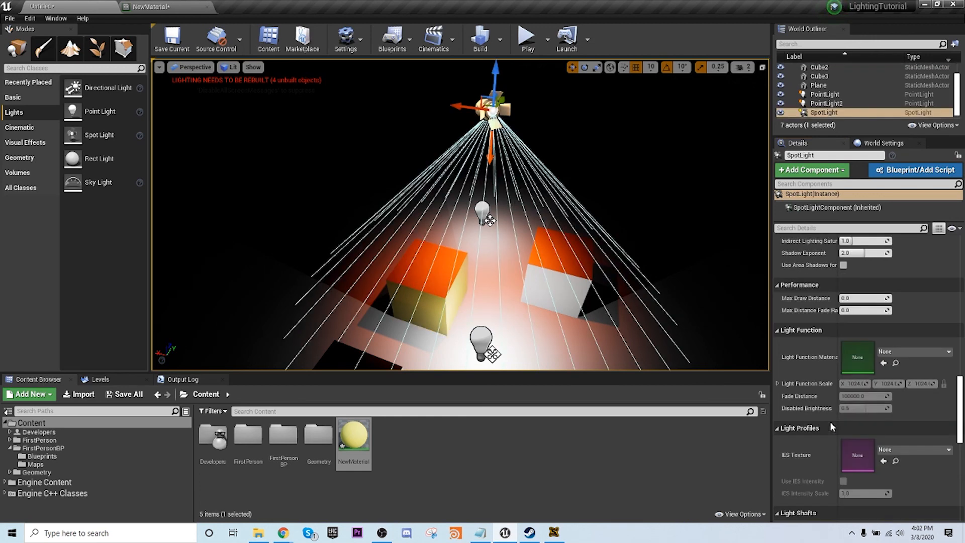
pyautogui.scroll(2, 828, 332)
pyautogui.scroll(5, 831, 321)
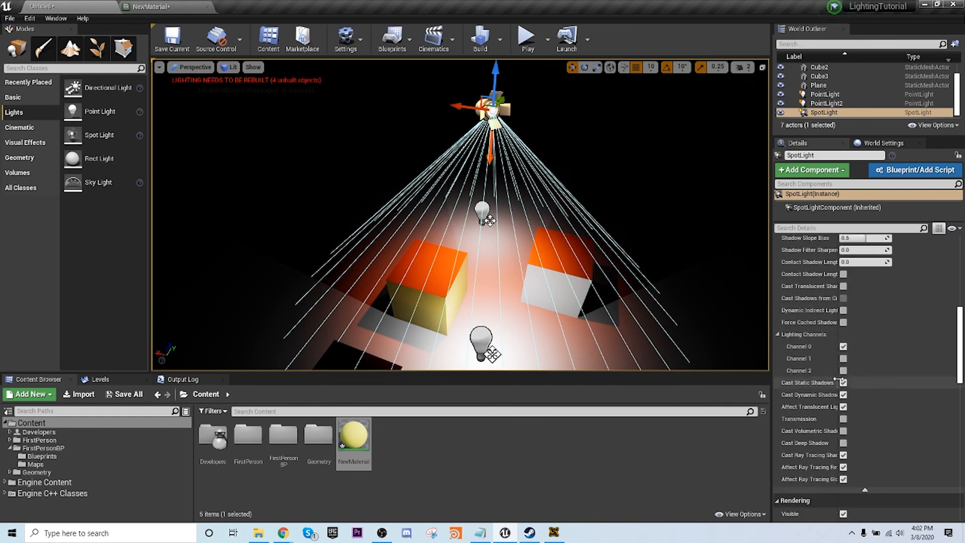
pyautogui.click(844, 346)
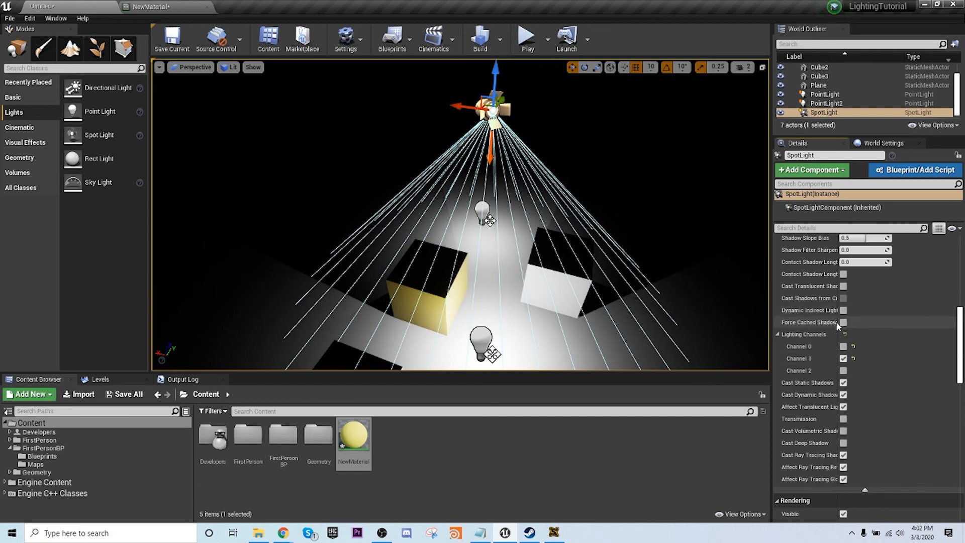
# - Set the spot light's mobility to Movable
pyautogui.scroll(10, 854, 326)
pyautogui.click(932, 291)
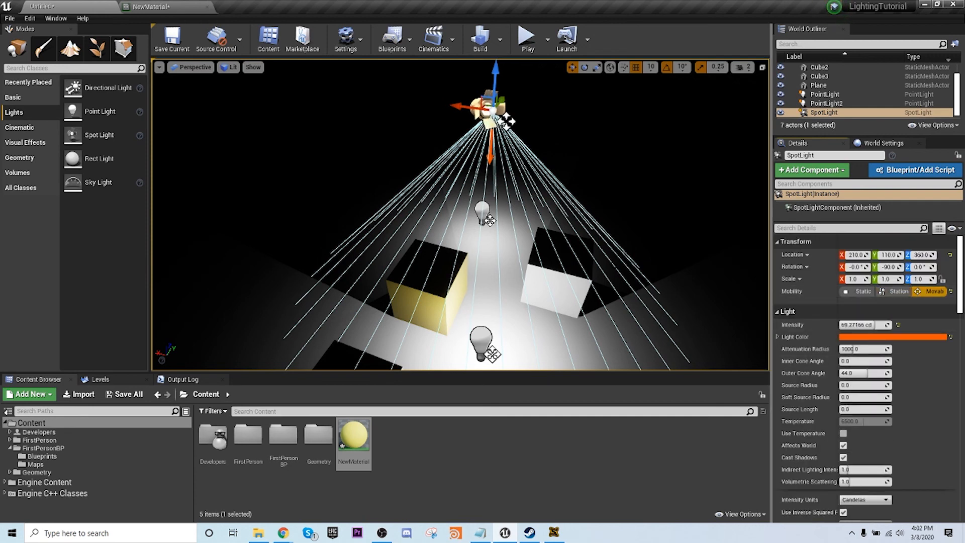
pyautogui.scroll(-3, 451, 321)
pyautogui.scroll(2, 452, 320)
pyautogui.moveTo(491, 285); pyautogui.dragTo(490, 312, button='right')
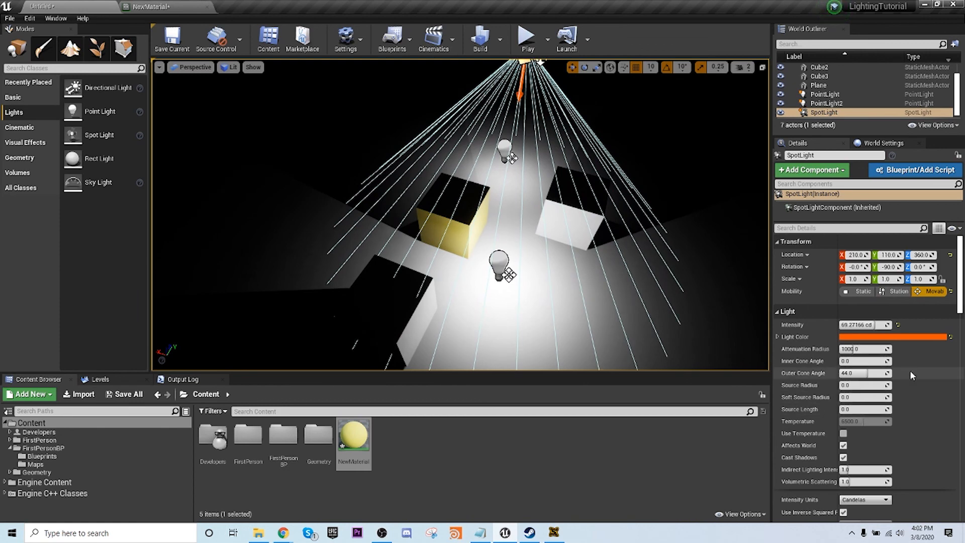
# - Enable lighting channel 1 on the yellow cube in addition to channel 0
pyautogui.scroll(-5, 887, 368)
pyautogui.click(471, 252)
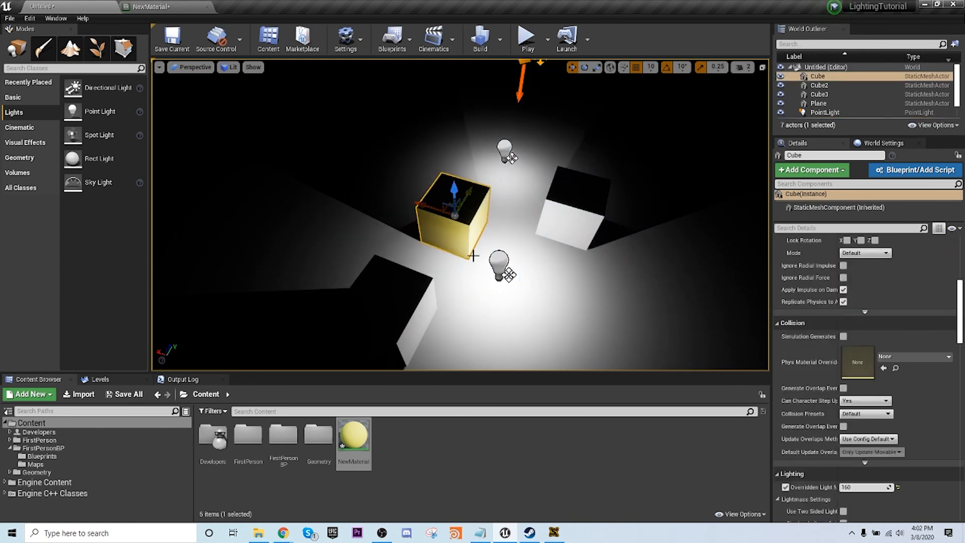
pyautogui.scroll(5, 850, 332)
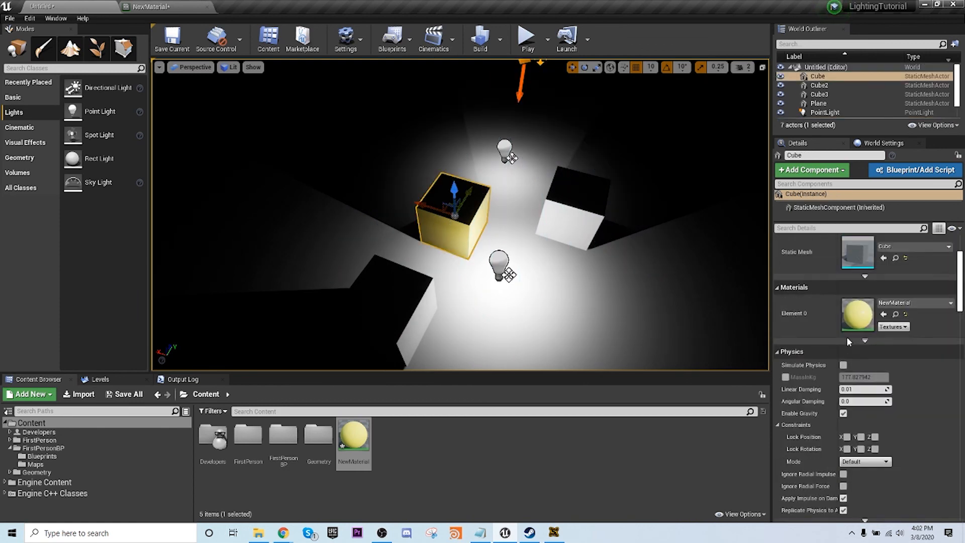
pyautogui.scroll(-10, 846, 339)
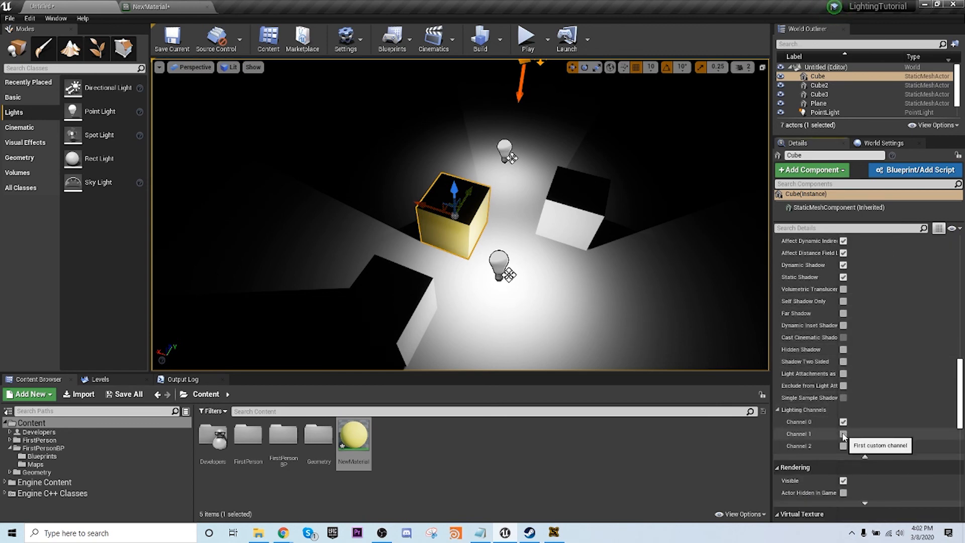
pyautogui.click(843, 434)
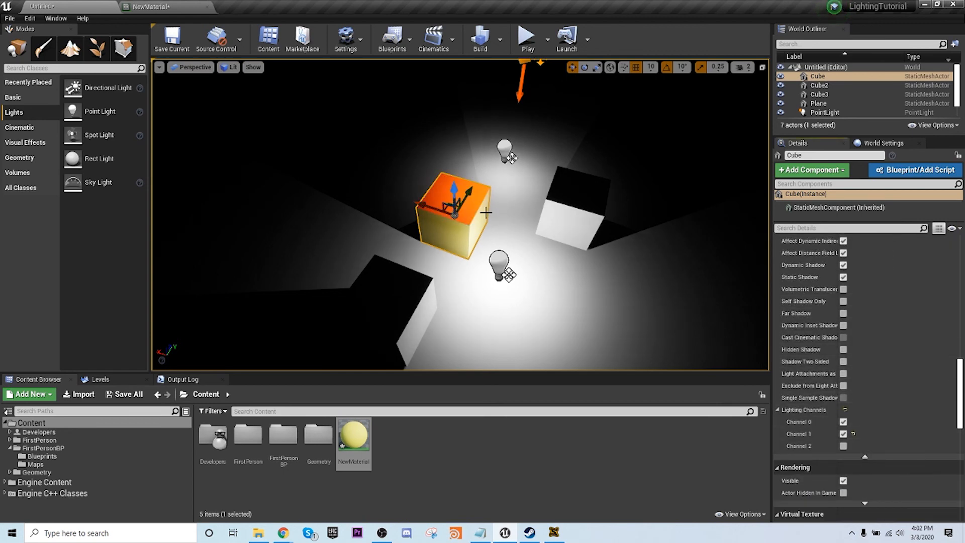
# - Check the spot light's effect on the cubes from several angles and by shifting the light sideways
pyautogui.moveTo(486, 213); pyautogui.dragTo(496, 196, button='right')
pyautogui.moveTo(545, 266); pyautogui.dragTo(539, 276, button='right')
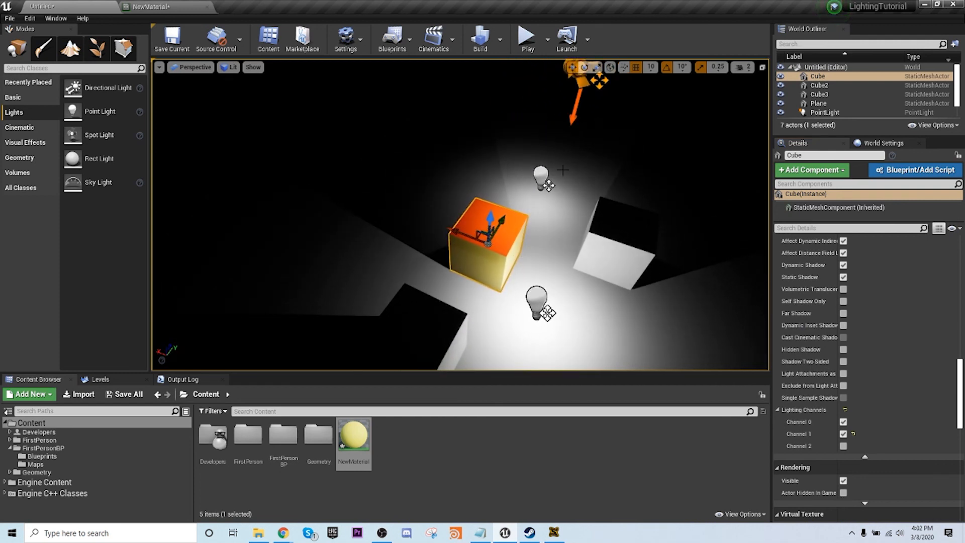
pyautogui.moveTo(587, 224); pyautogui.dragTo(595, 214, button='right')
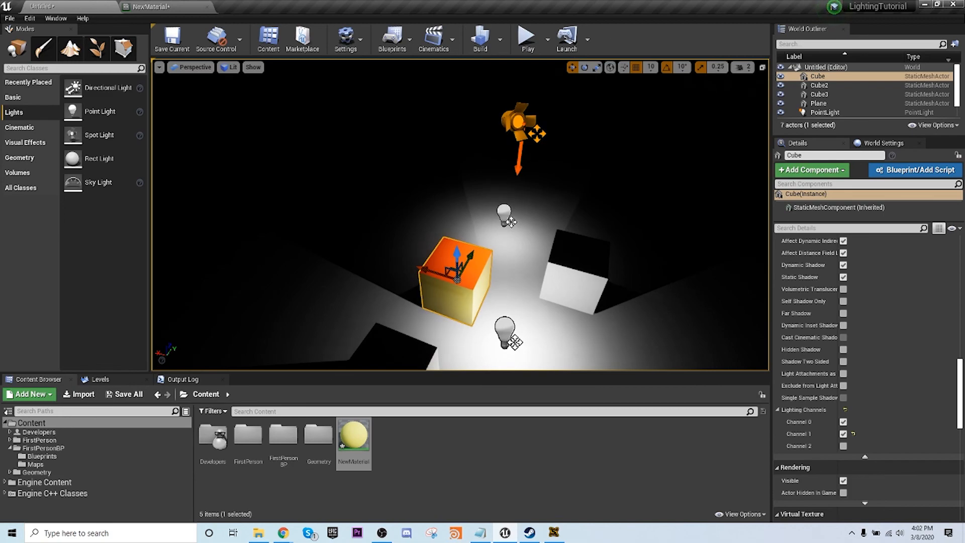
pyautogui.click(519, 121)
pyautogui.moveTo(496, 120); pyautogui.dragTo(570, 280)
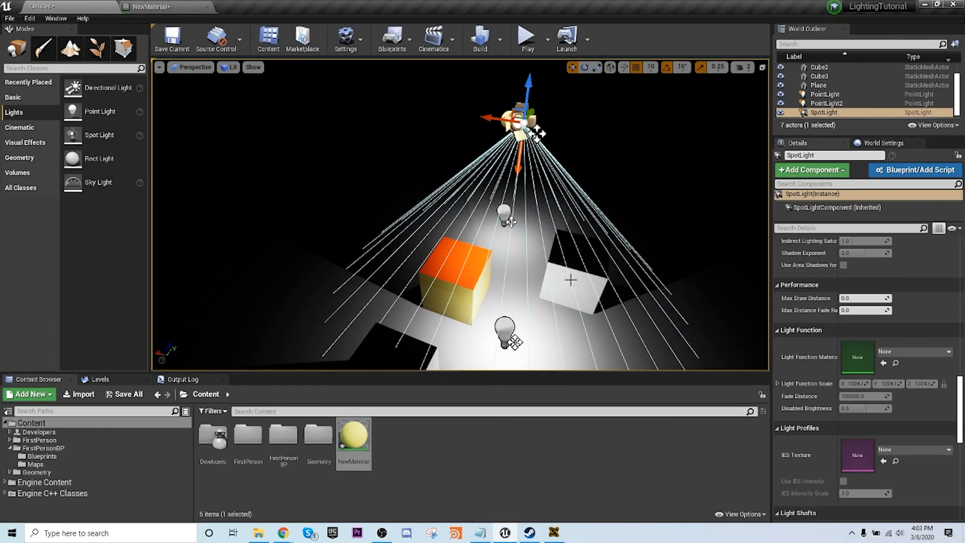
# - Enable lighting channel 1 on the floor plane and shift the spot light slightly along its X axis
pyautogui.click(382, 304)
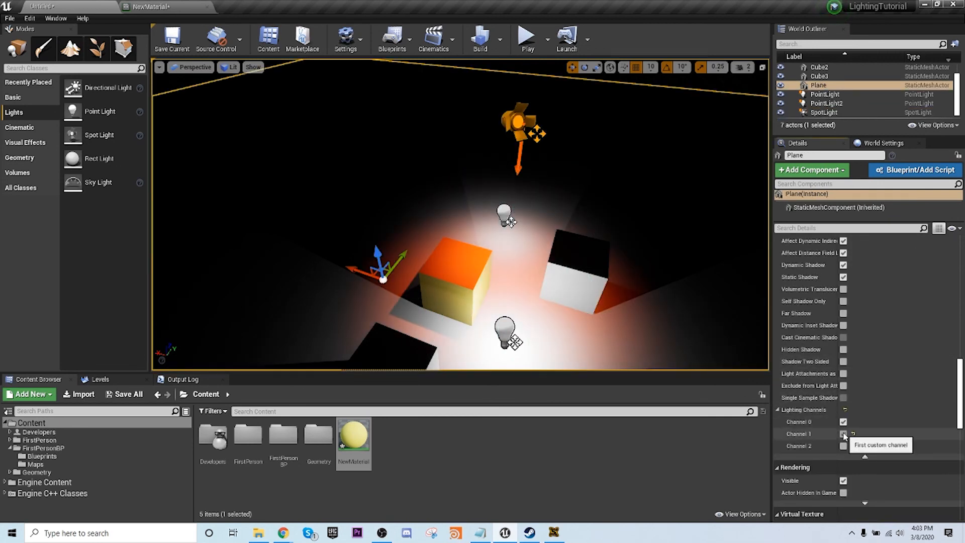
pyautogui.click(518, 122)
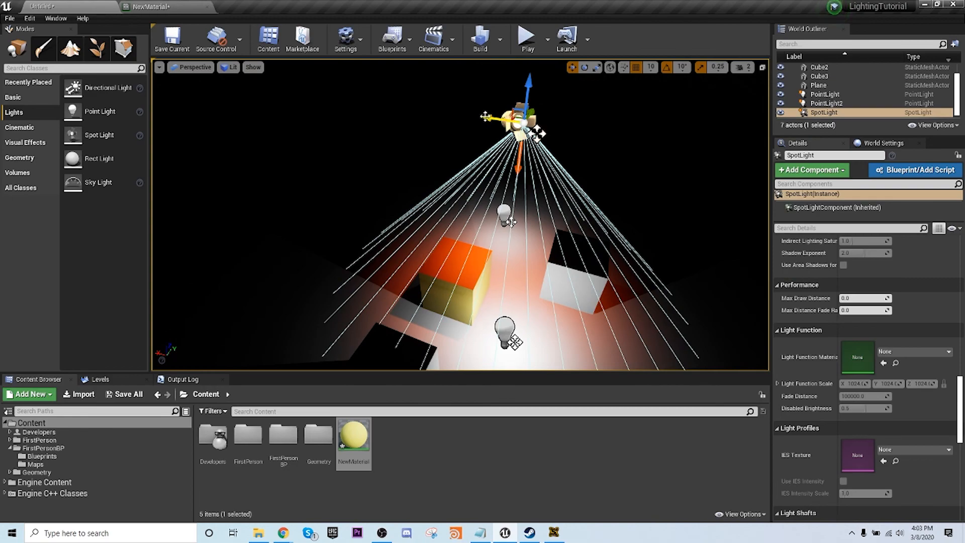
pyautogui.moveTo(519, 122); pyautogui.dragTo(560, 135)
pyautogui.moveTo(495, 230); pyautogui.dragTo(470, 234)
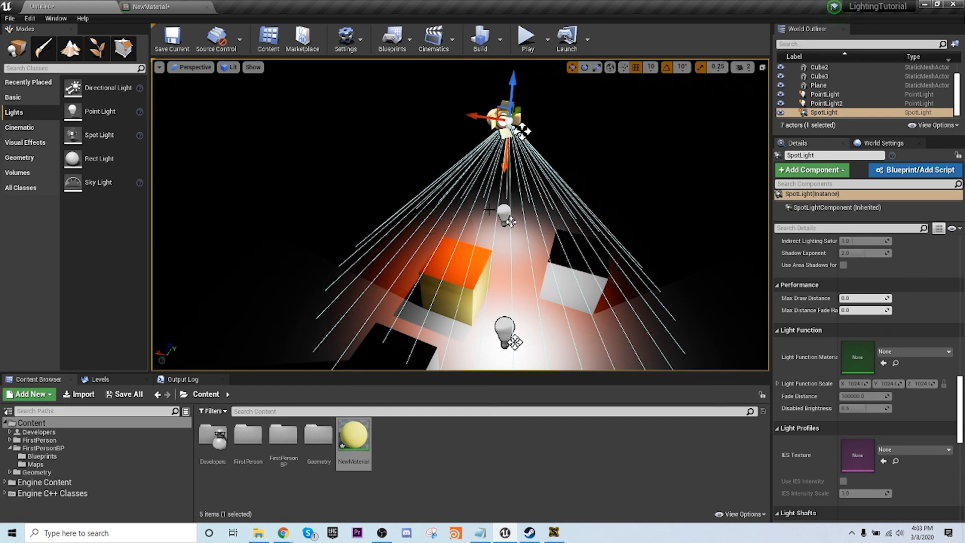
# - Check the effect of lighting channel 1 on the yellow cube by toggling it
pyautogui.click(483, 251)
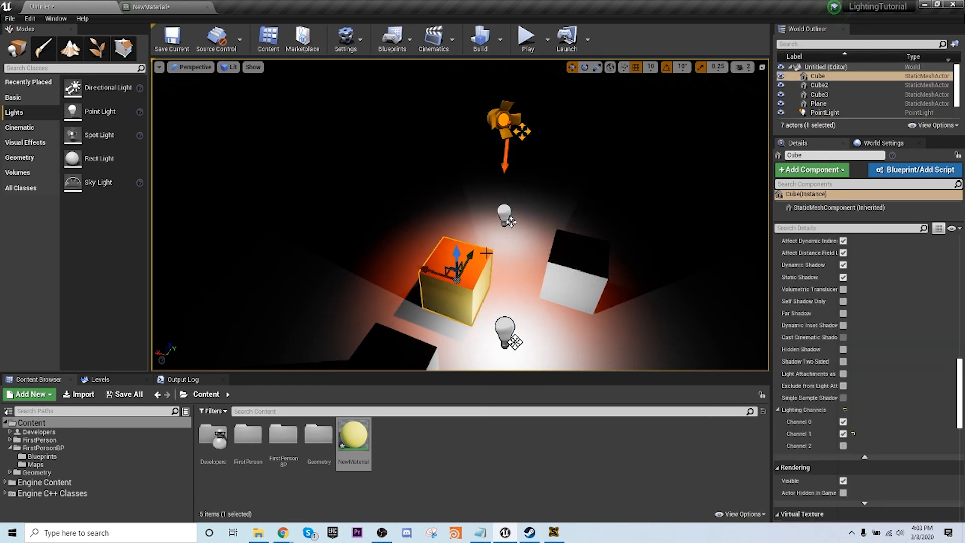
pyautogui.click(843, 434)
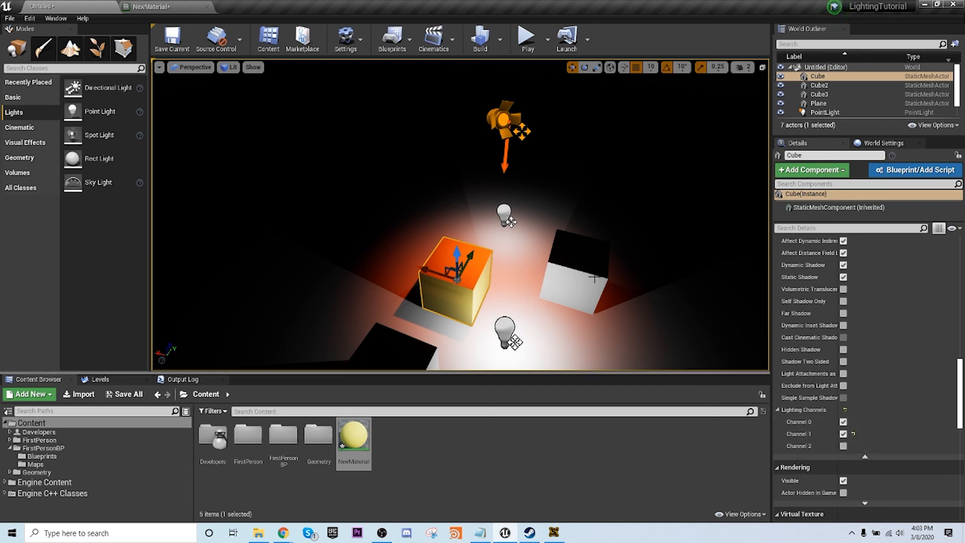
# - Enable lighting channel 0 on the orange spot light in addition to channel 1
pyautogui.click(503, 119)
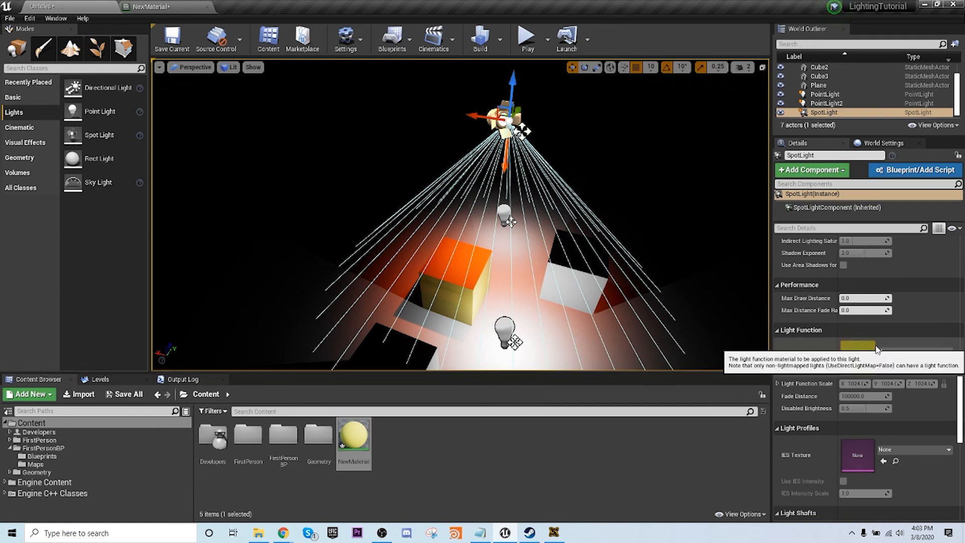
pyautogui.scroll(-2, 872, 347)
pyautogui.scroll(8, 867, 351)
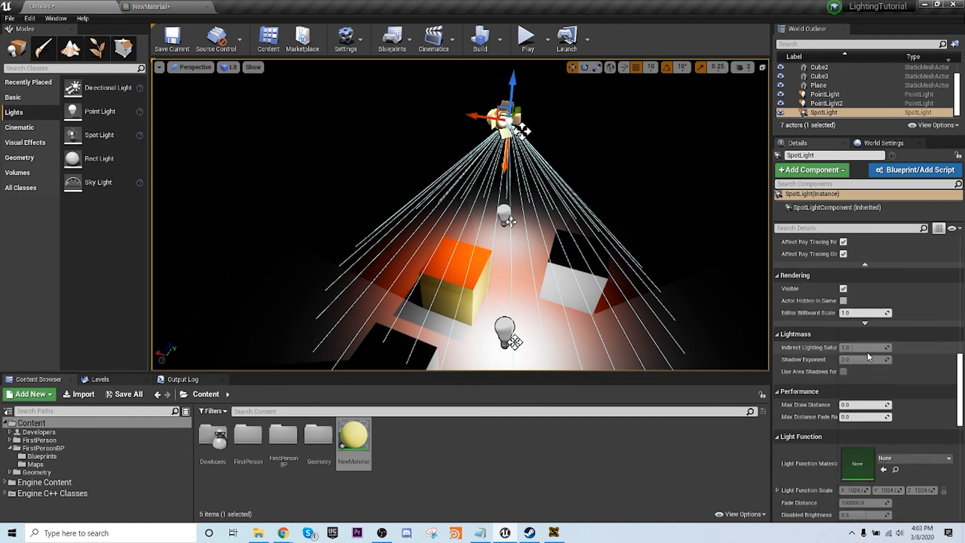
pyautogui.scroll(4, 862, 358)
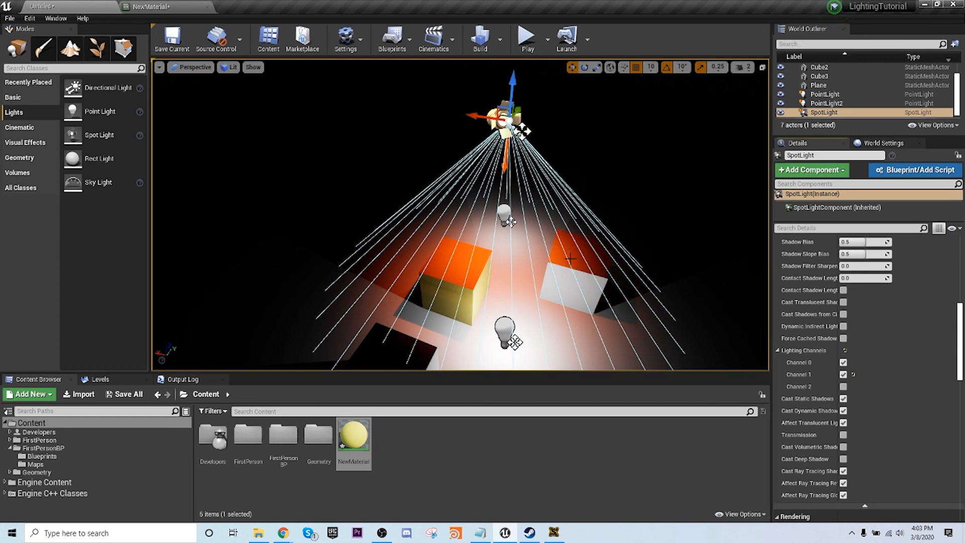
pyautogui.click(598, 206)
pyautogui.moveTo(598, 206)
pyautogui.mouseDown(button='right')
pyautogui.moveTo(602, 186)
pyautogui.moveTo(611, 201)
pyautogui.mouseUp(button='right')
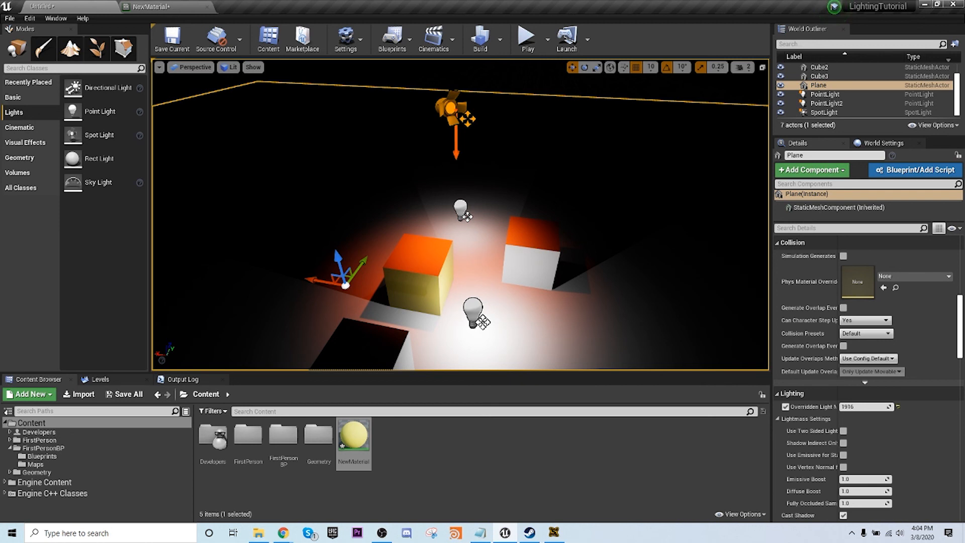
# - Set the intensity of the point light between the cubes to about 38.29 cd
pyautogui.moveTo(460, 216); pyautogui.dragTo(447, 296, button='right')
pyautogui.press('w')
pyautogui.scroll(3, 551, 188)
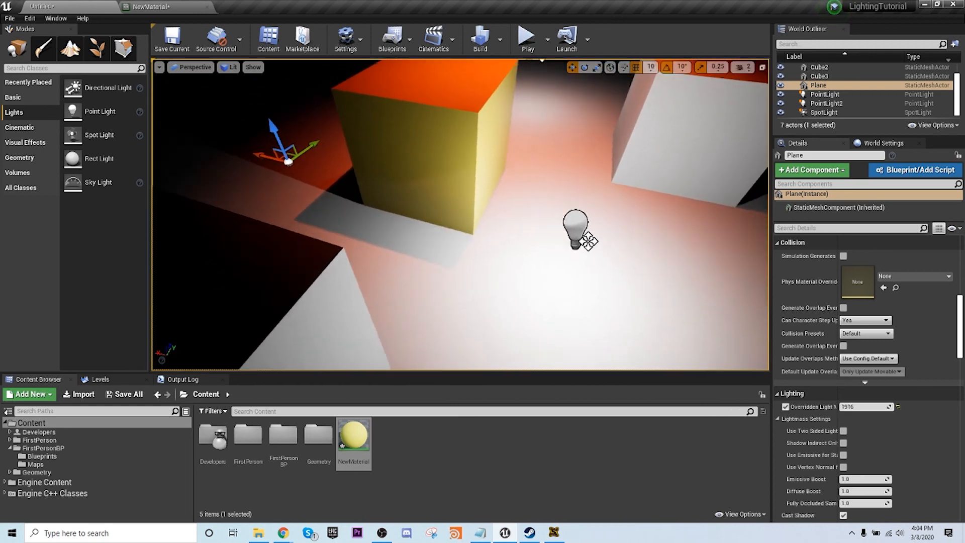
pyautogui.click(583, 228)
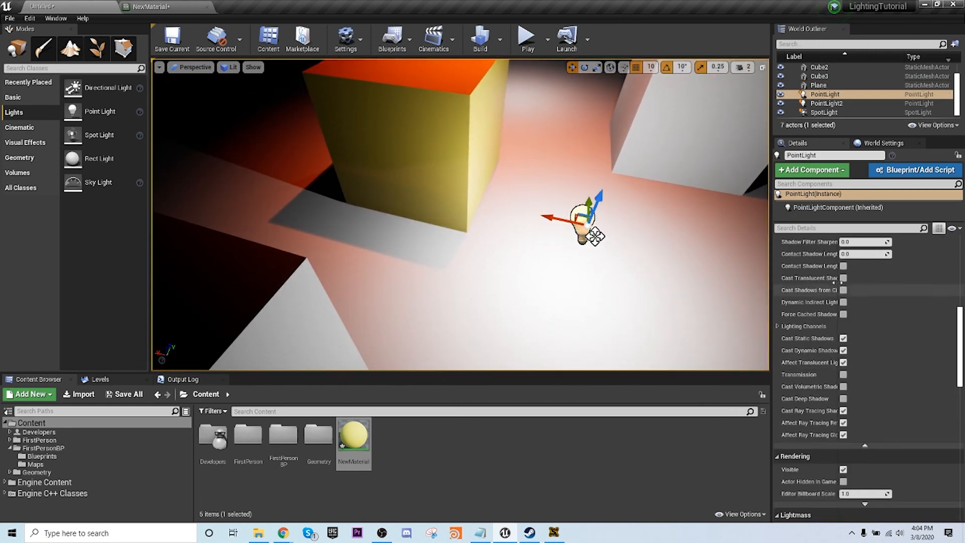
pyautogui.scroll(10, 849, 293)
pyautogui.moveTo(854, 324)
pyautogui.mouseDown()
pyautogui.moveTo(875, 325)
pyautogui.moveTo(859, 325)
pyautogui.mouseUp()
# - Raise the point light beside the yellow cube to a Z location of 100
pyautogui.moveTo(595, 236); pyautogui.dragTo(591, 168, button='right')
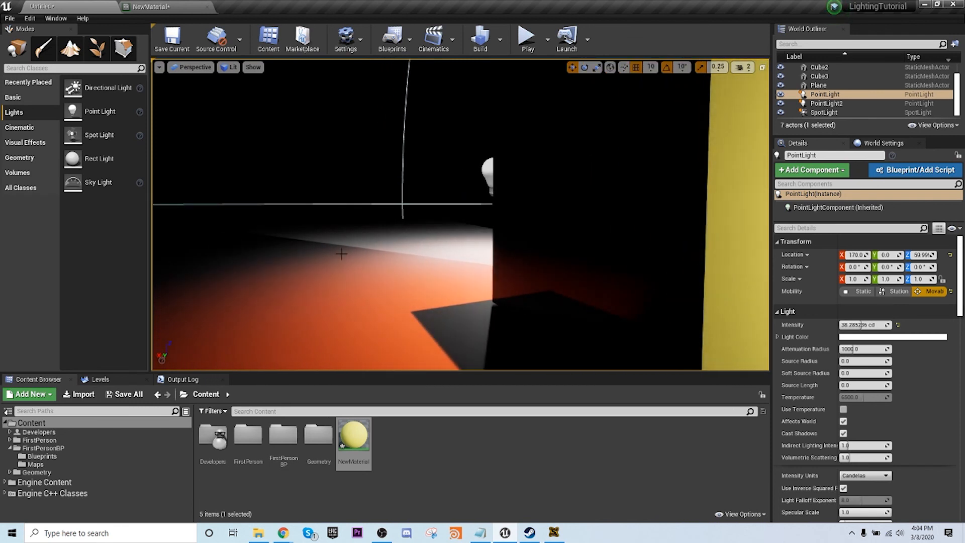
pyautogui.moveTo(342, 253)
pyautogui.mouseDown(button='right')
pyautogui.moveTo(384, 254)
pyautogui.moveTo(297, 254)
pyautogui.moveTo(345, 254)
pyautogui.mouseUp(button='right')
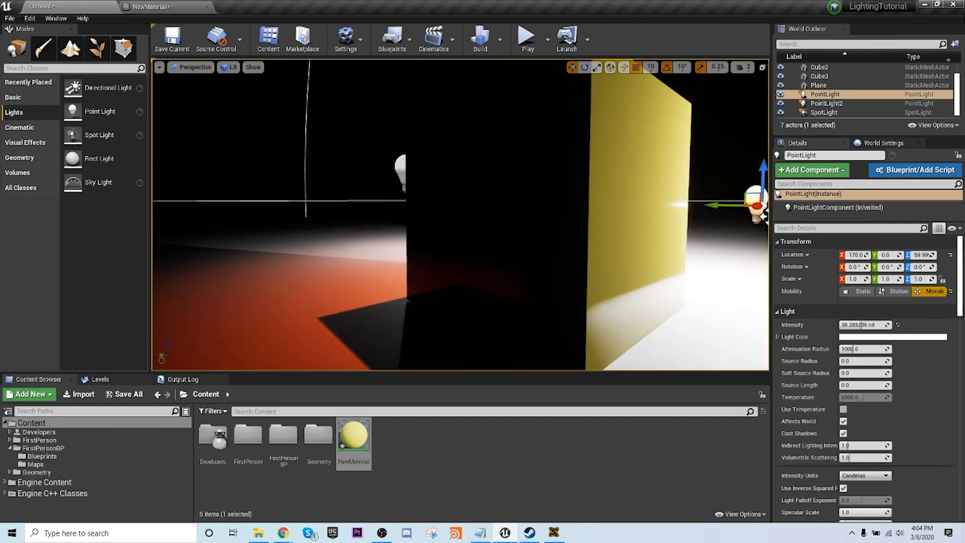
pyautogui.moveTo(763, 215)
pyautogui.mouseDown(button='right')
pyautogui.moveTo(716, 215)
pyautogui.moveTo(744, 215)
pyautogui.mouseUp(button='right')
pyautogui.press('f')
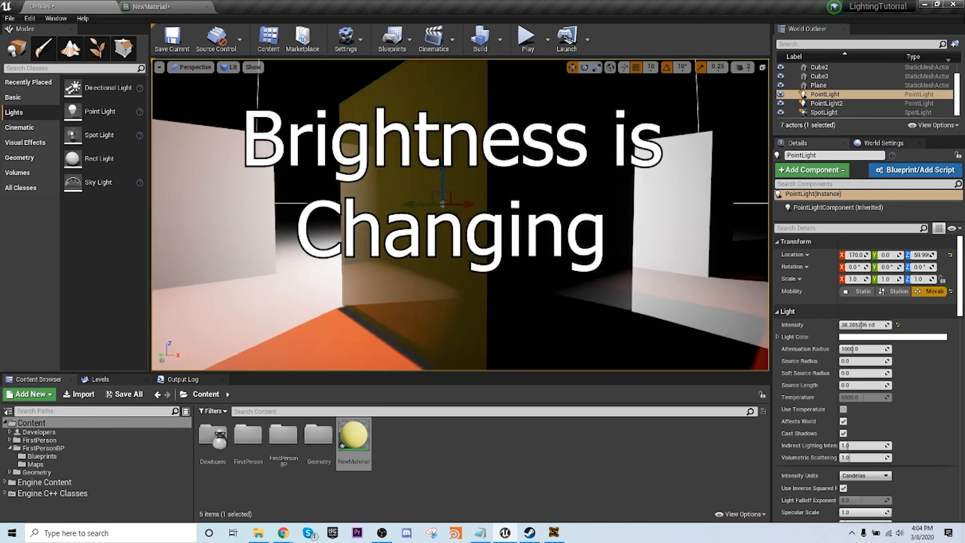
pyautogui.moveTo(258, 207); pyautogui.dragTo(464, 236, button='right')
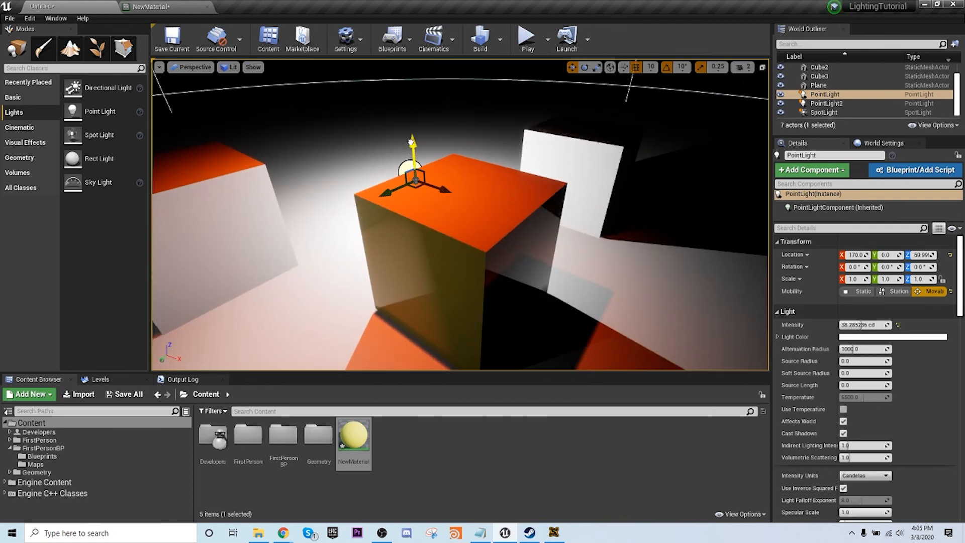
pyautogui.moveTo(411, 142); pyautogui.dragTo(411, 106)
# - Examine how the scene brightness adapts while looking from dark areas to lit areas around the cubes
pyautogui.moveTo(502, 240); pyautogui.dragTo(503, 221, button='right')
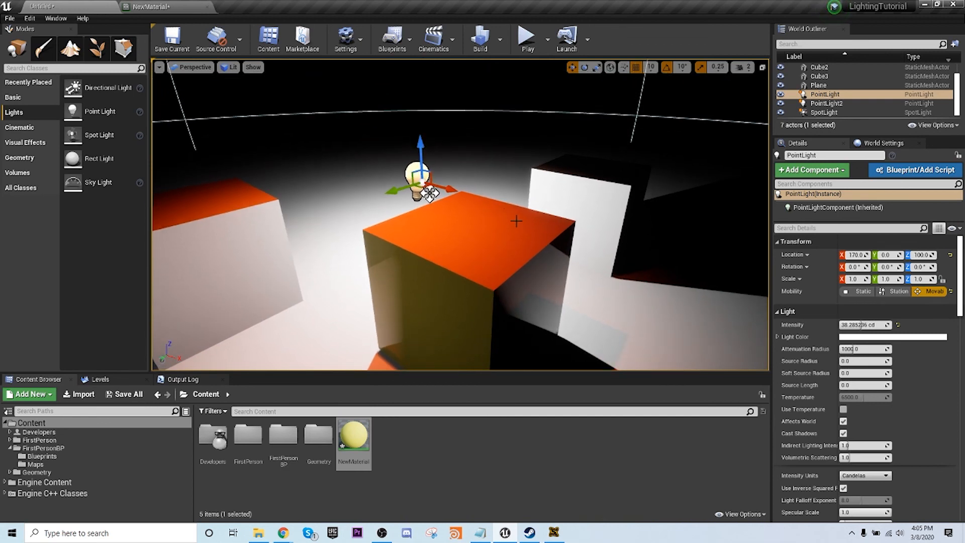
pyautogui.moveTo(511, 220); pyautogui.dragTo(653, 221, button='right')
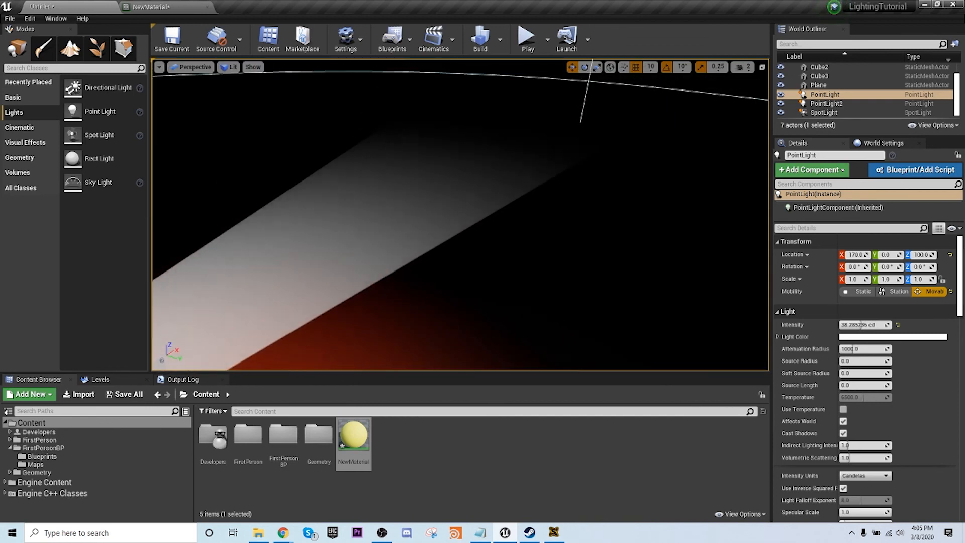
pyautogui.moveTo(437, 202); pyautogui.dragTo(437, 180, button='right')
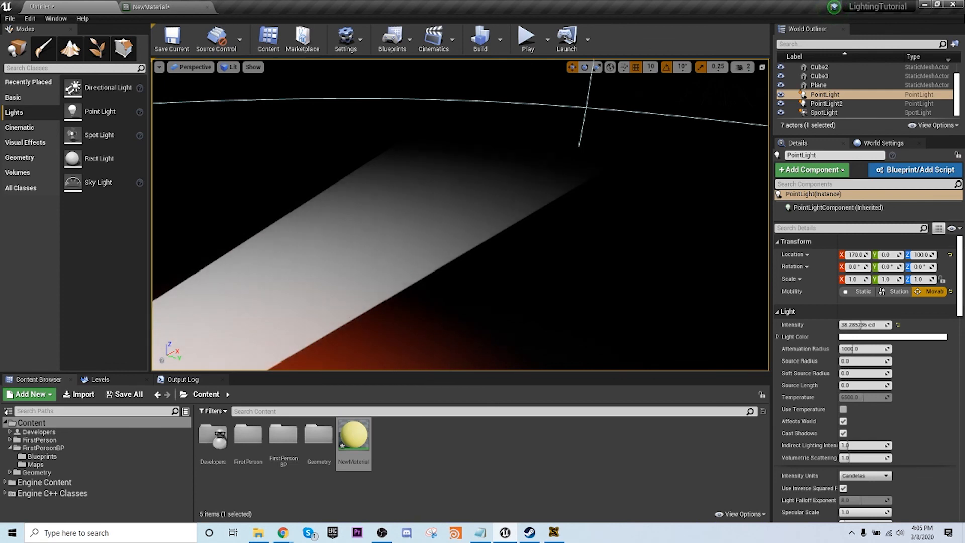
pyautogui.moveTo(408, 183); pyautogui.dragTo(409, 183, button='right')
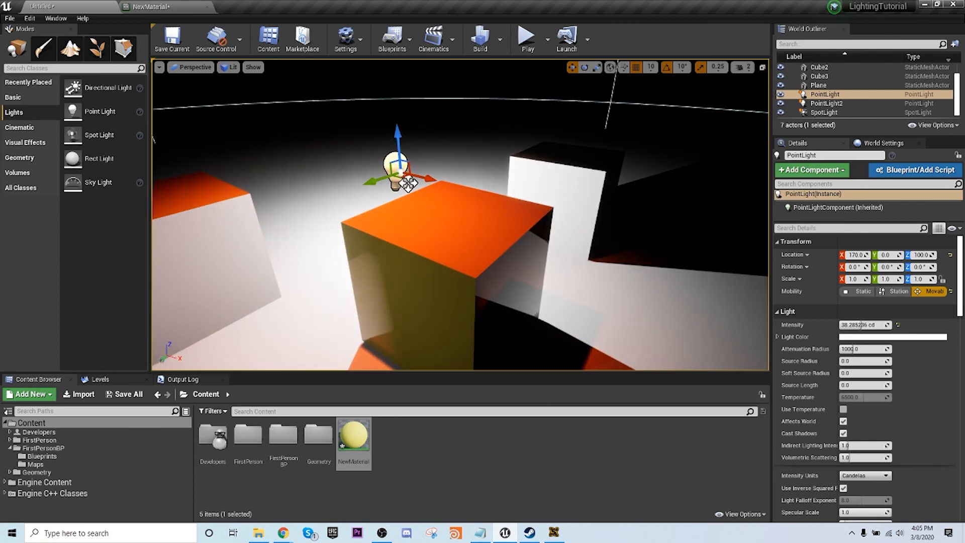
pyautogui.moveTo(500, 234); pyautogui.dragTo(508, 252, button='right')
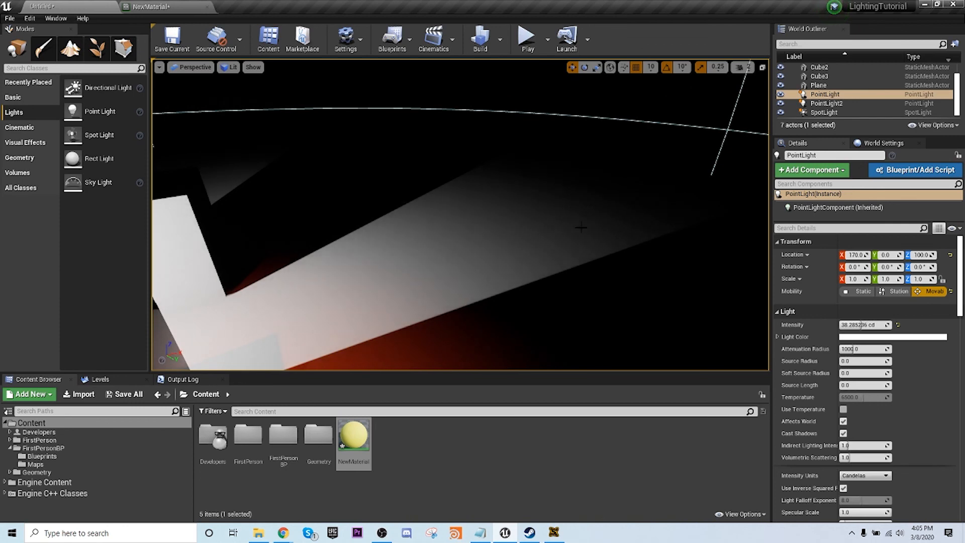
pyautogui.moveTo(580, 228); pyautogui.dragTo(552, 234, button='right')
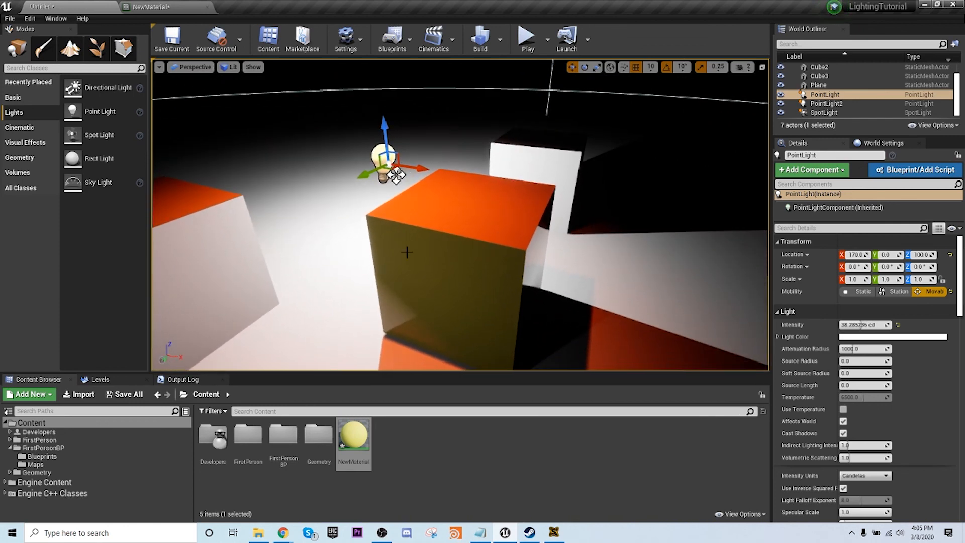
pyautogui.moveTo(406, 252); pyautogui.dragTo(447, 267, button='right')
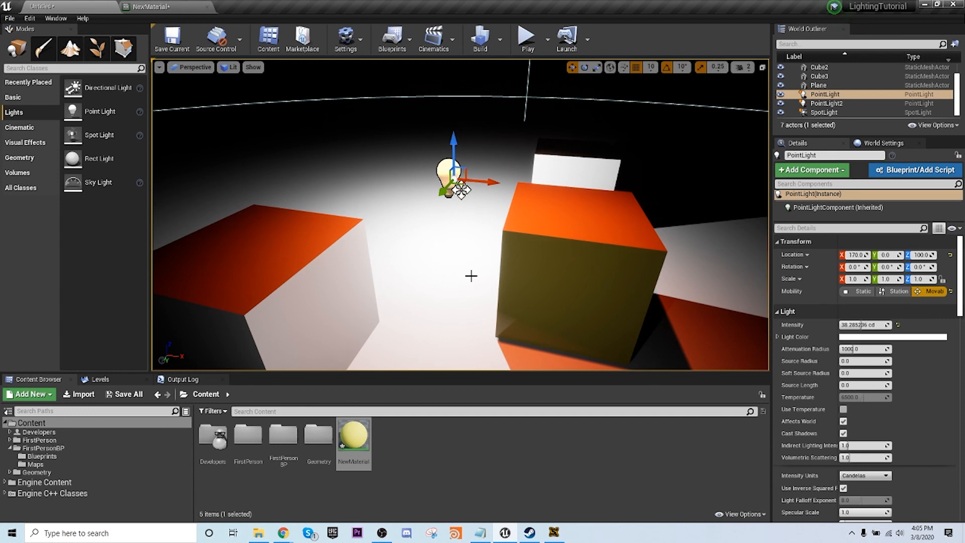
pyautogui.moveTo(471, 276); pyautogui.dragTo(518, 267, button='right')
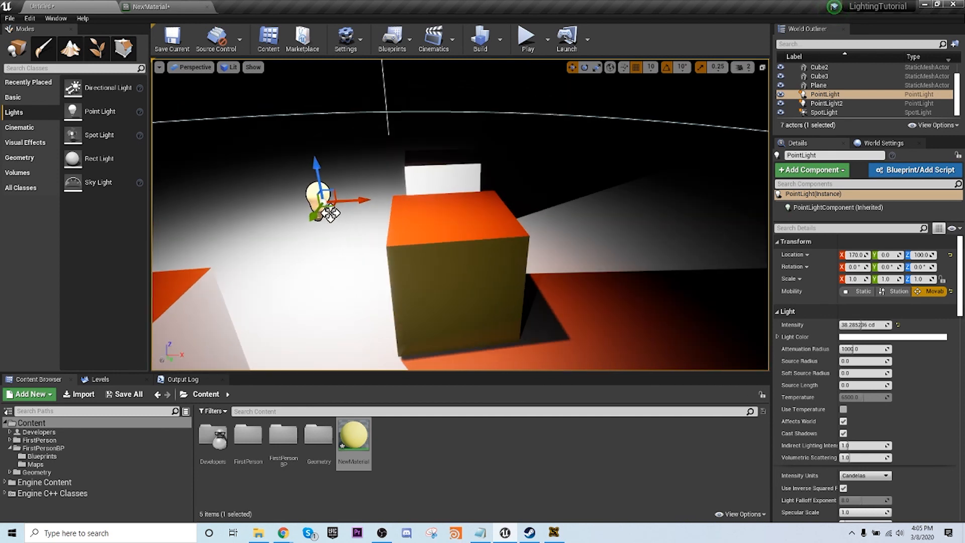
# - Turn off the viewport's game-settings exposure and set a fixed EV100 of about 0.1
pyautogui.click(229, 69)
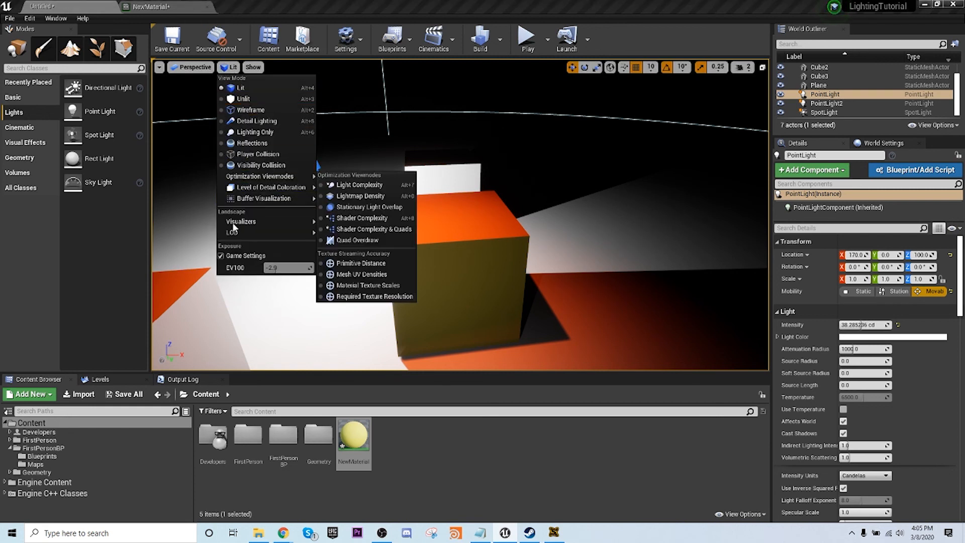
pyautogui.click(232, 258)
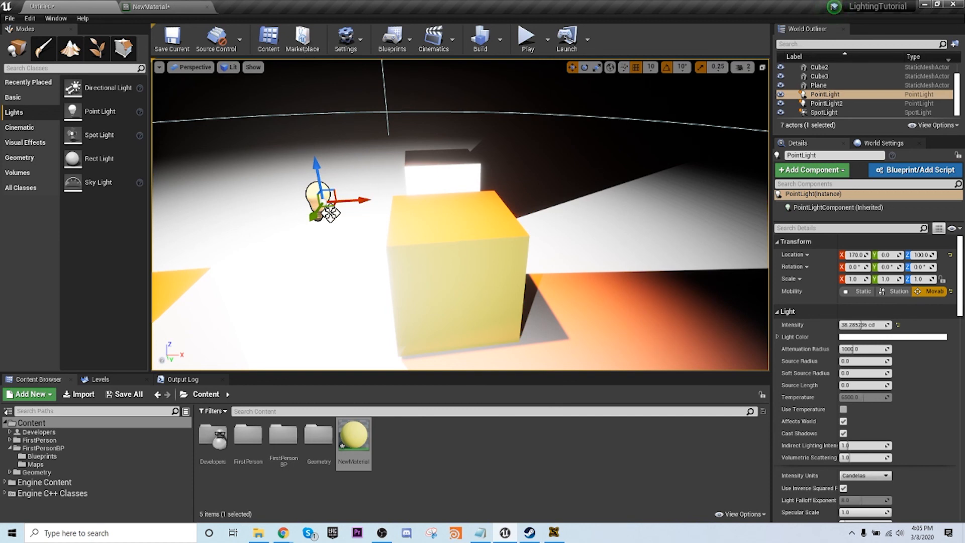
pyautogui.moveTo(460, 215); pyautogui.dragTo(377, 214, button='right')
pyautogui.click(225, 69)
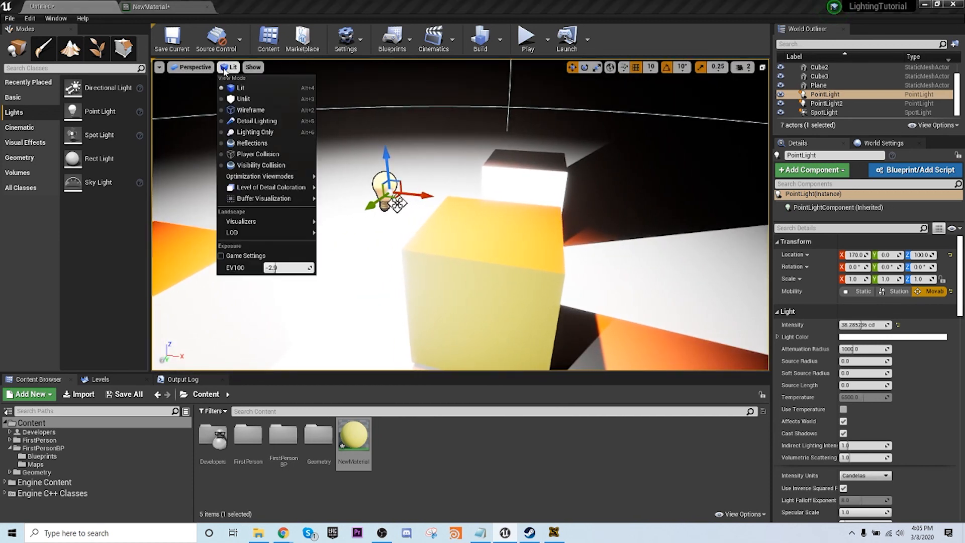
pyautogui.moveTo(275, 268); pyautogui.dragTo(296, 268)
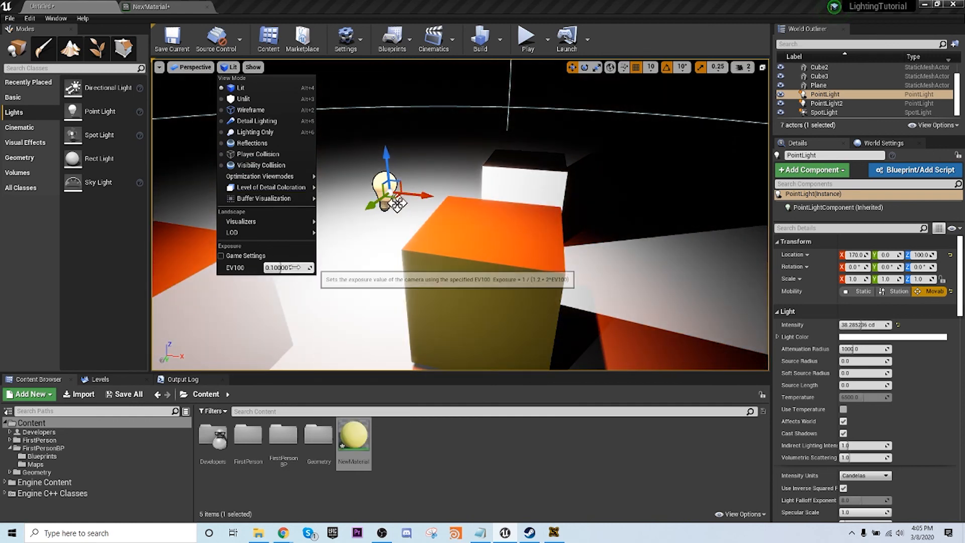
# - Check the cubes from several angles under the fixed exposure and look over the optimization view modes
pyautogui.moveTo(483, 244)
pyautogui.mouseDown(button='right')
pyautogui.moveTo(475, 245)
pyautogui.moveTo(526, 244)
pyautogui.moveTo(503, 246)
pyautogui.moveTo(503, 261)
pyautogui.moveTo(467, 249)
pyautogui.moveTo(518, 246)
pyautogui.moveTo(492, 244)
pyautogui.mouseUp(button='right')
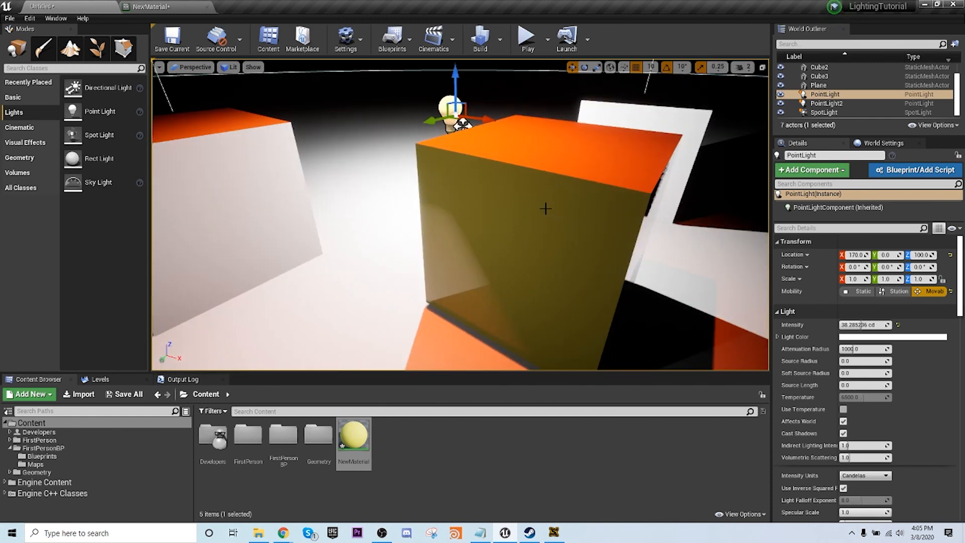
pyautogui.moveTo(545, 209); pyautogui.dragTo(522, 226, button='right')
pyautogui.click(229, 67)
pyautogui.moveTo(244, 180)
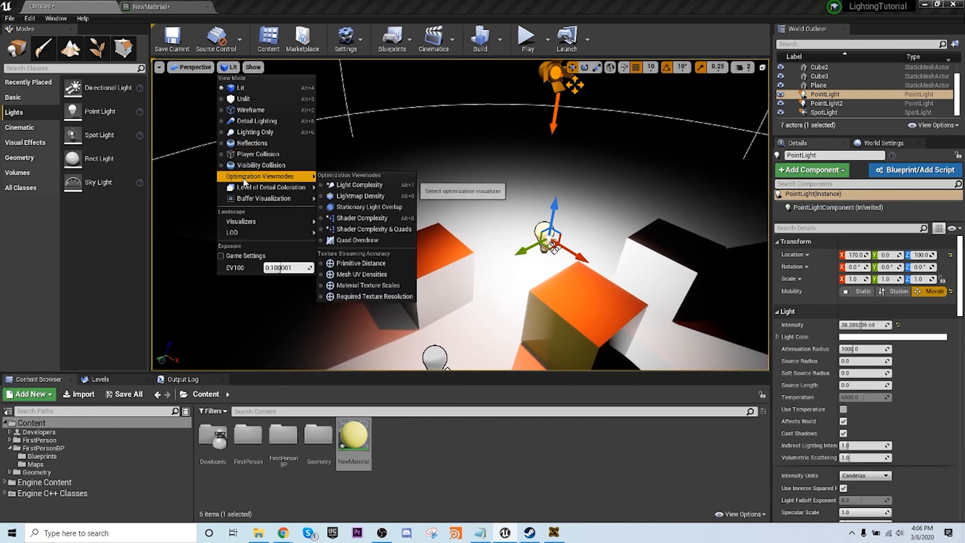
pyautogui.click(307, 306)
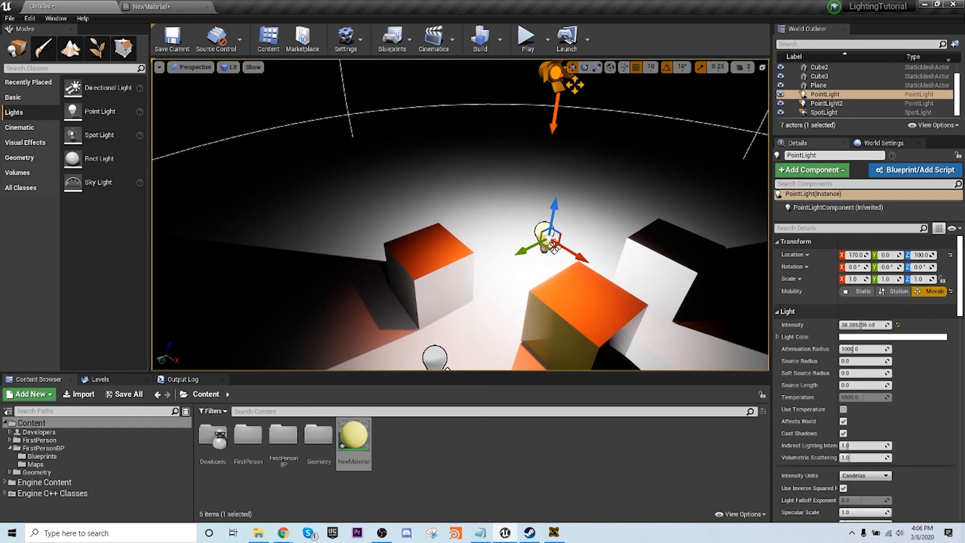
# - Place a spot light above the floor at about X -250, Y 80, Z 310 and duplicate it to about Y 440 and Y 750
pyautogui.click(553, 74)
pyautogui.moveTo(497, 198); pyautogui.dragTo(517, 198, button='right')
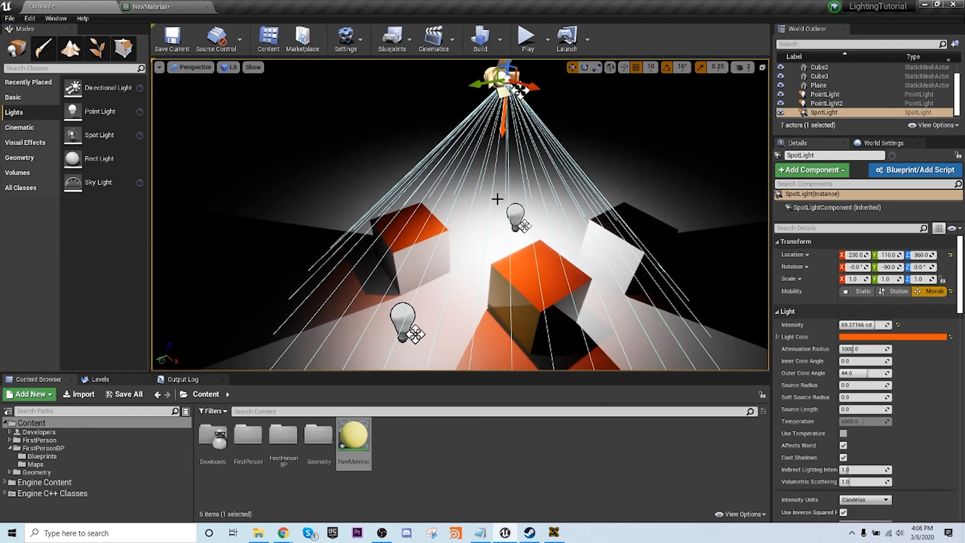
pyautogui.moveTo(69, 135); pyautogui.dragTo(372, 35)
pyautogui.moveTo(374, 120); pyautogui.dragTo(342, 73, button='right')
pyautogui.keyDown('alt'); pyautogui.moveTo(443, 197); pyautogui.dragTo(196, 226); pyautogui.keyUp('alt')
pyautogui.moveTo(196, 225); pyautogui.dragTo(153, 225, button='right')
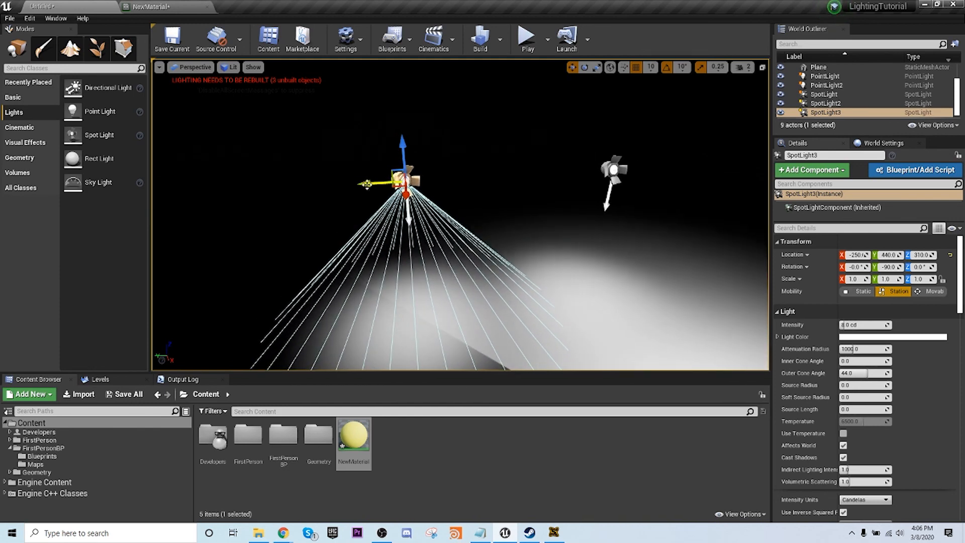
pyautogui.keyDown('alt'); pyautogui.moveTo(371, 184); pyautogui.dragTo(155, 204); pyautogui.keyUp('alt')
pyautogui.moveTo(155, 204); pyautogui.dragTo(120, 214, button='right')
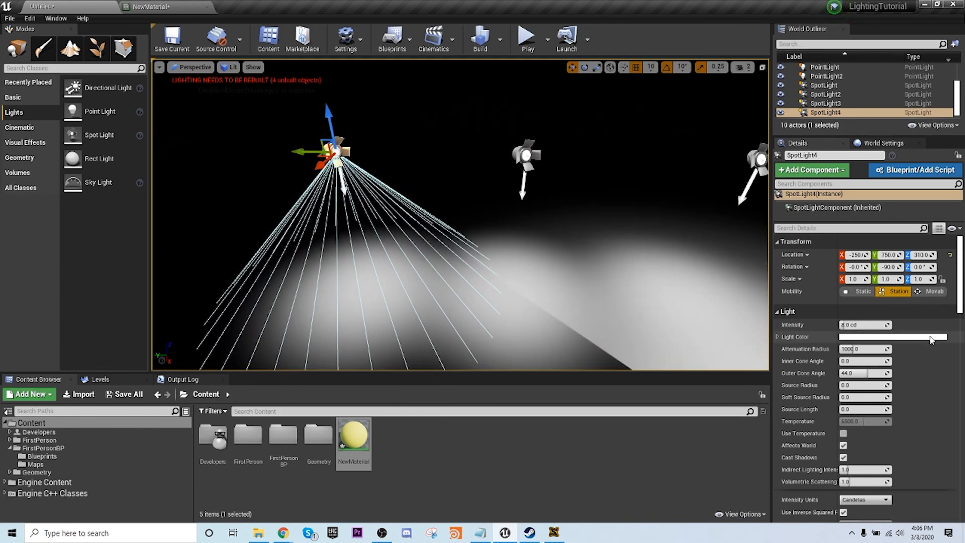
# - Set the mobility of the three new white spot lights to Movable
pyautogui.click(931, 291)
pyautogui.click(525, 163)
pyautogui.moveTo(526, 164); pyautogui.dragTo(572, 169, button='right')
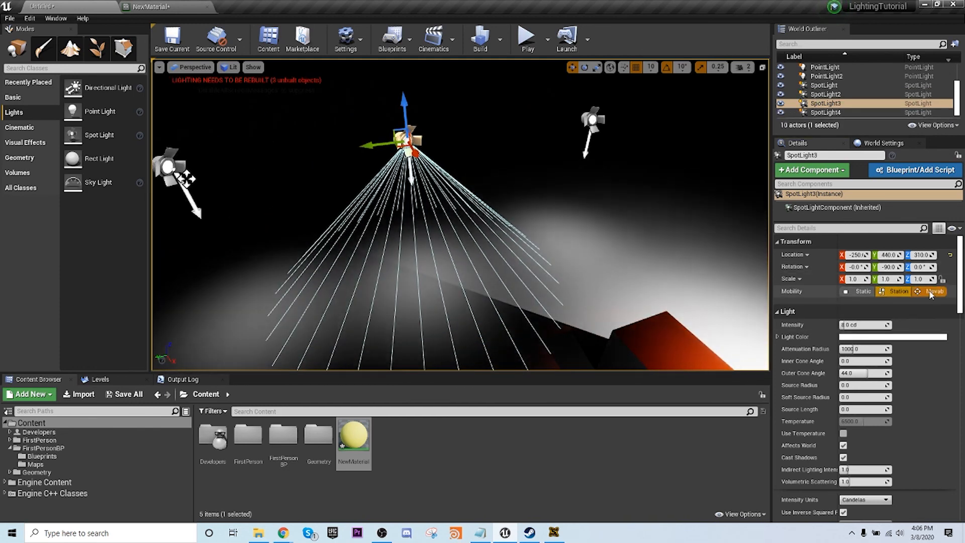
pyautogui.click(932, 291)
pyautogui.click(593, 120)
pyautogui.click(929, 296)
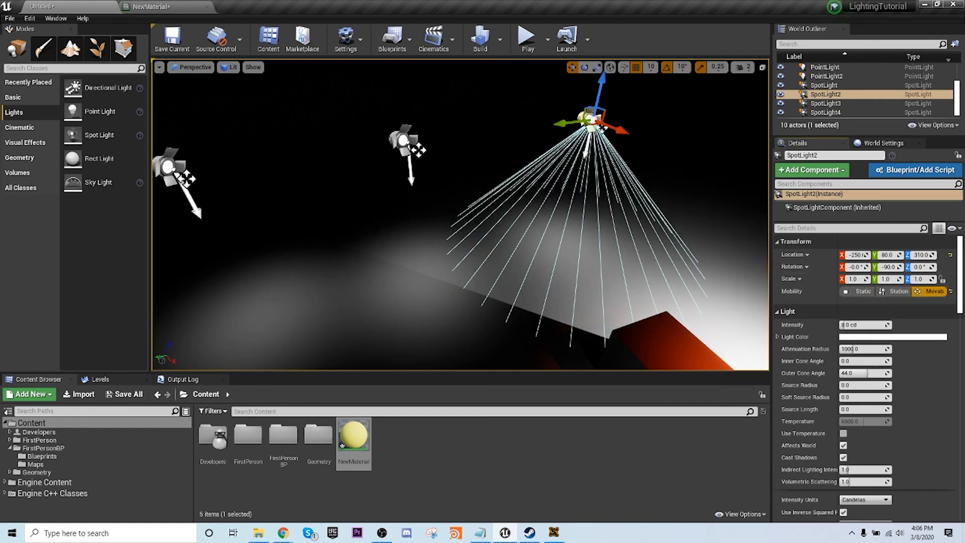
# - Set the intensity of the new spot light farthest from the cubes to 160 cd
pyautogui.moveTo(493, 165); pyautogui.dragTo(427, 166, button='right')
pyautogui.click(398, 140)
pyautogui.moveTo(864, 322); pyautogui.dragTo(914, 322)
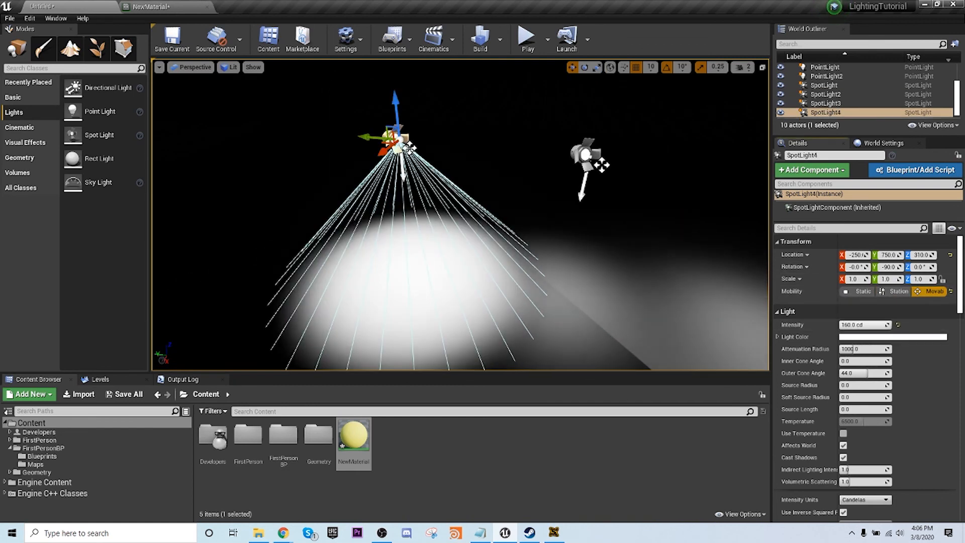
pyautogui.moveTo(434, 228); pyautogui.dragTo(427, 266, button='right')
pyautogui.press('w')
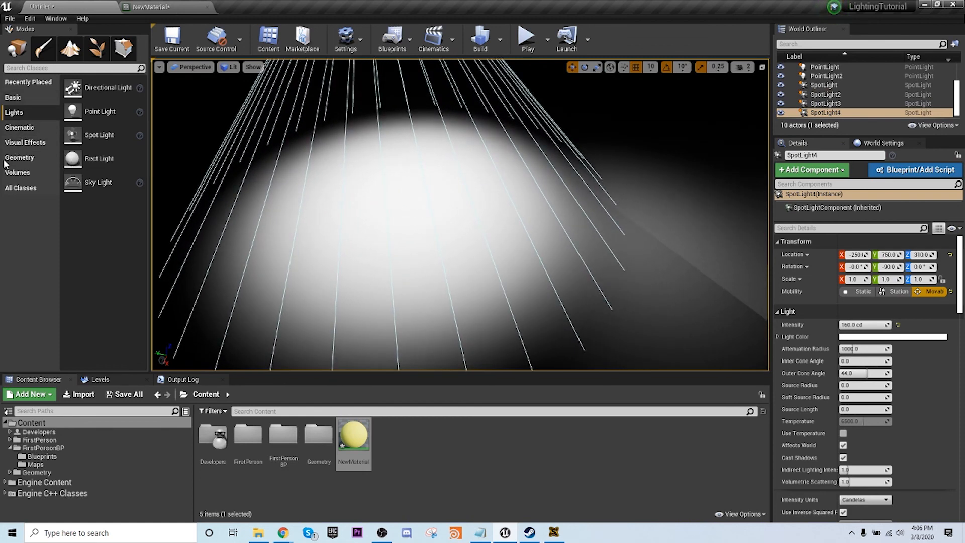
pyautogui.moveTo(469, 199); pyautogui.dragTo(473, 194, button='right')
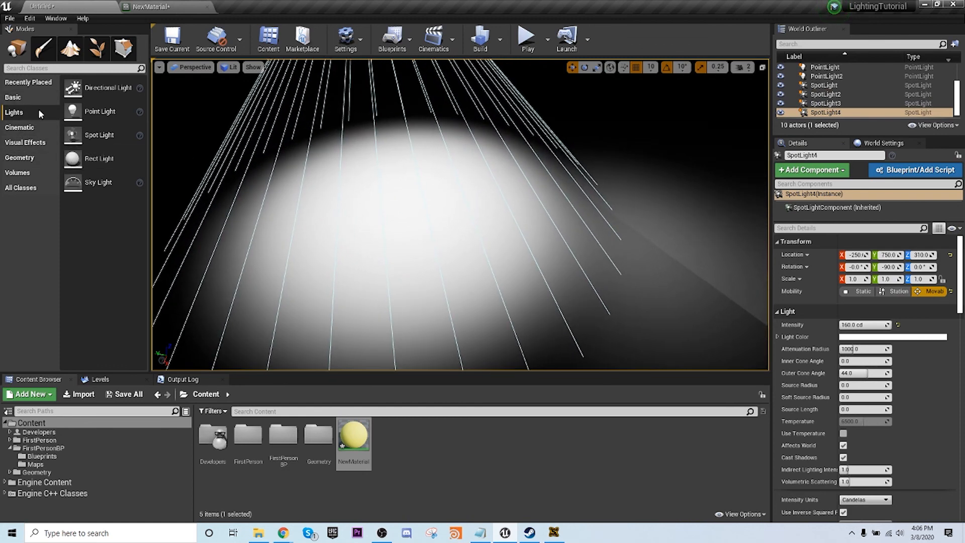
# - Place a sphere under the brightest white spot light at about X -230, Y 740, Z 90 and duplicate it to about Y 360
pyautogui.click(25, 100)
pyautogui.moveTo(83, 229); pyautogui.dragTo(393, 144)
pyautogui.moveTo(498, 241); pyautogui.dragTo(591, 213, button='right')
pyautogui.press('w')
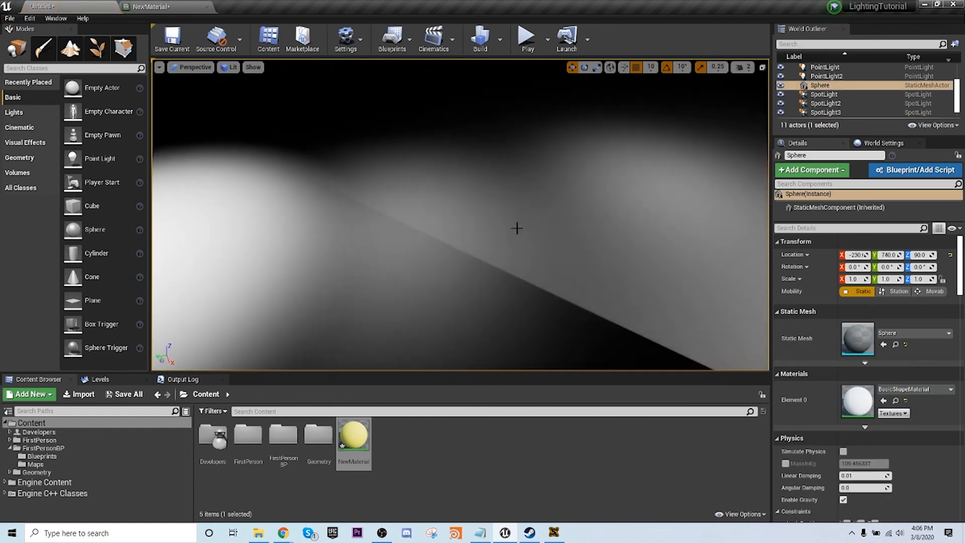
pyautogui.moveTo(517, 229); pyautogui.dragTo(493, 242, button='right')
pyautogui.keyDown('alt'); pyautogui.moveTo(177, 174); pyautogui.dragTo(507, 213); pyautogui.keyUp('alt')
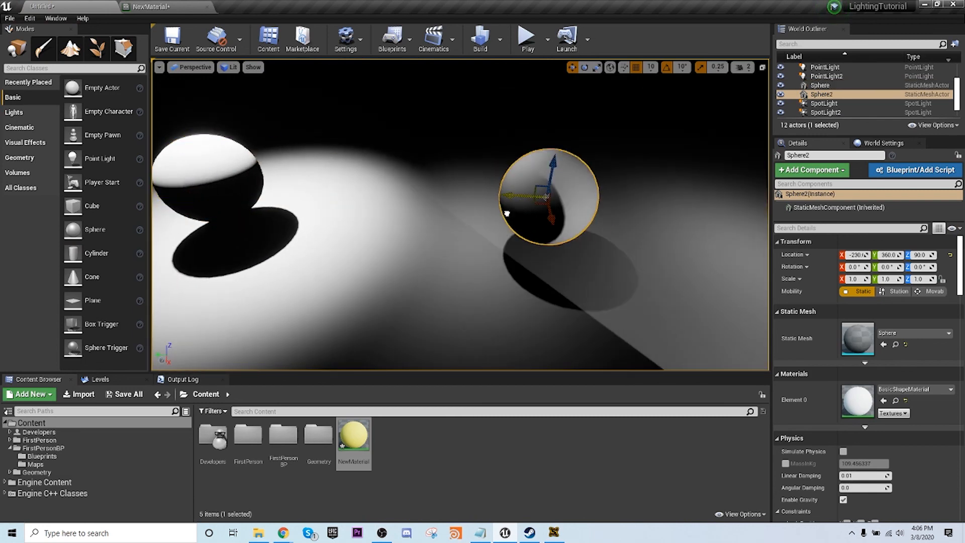
# - Move the second sphere along Y to 230, between two of the white spot lights
pyautogui.moveTo(546, 197); pyautogui.dragTo(510, 240, button='right')
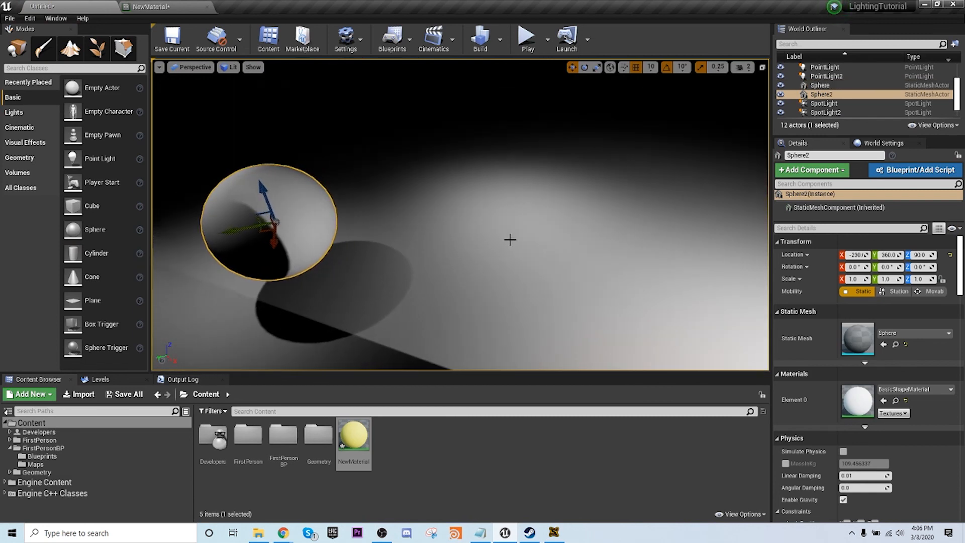
pyautogui.moveTo(247, 231); pyautogui.dragTo(379, 217)
pyautogui.moveTo(563, 252); pyautogui.dragTo(483, 248, button='right')
pyautogui.press('f')
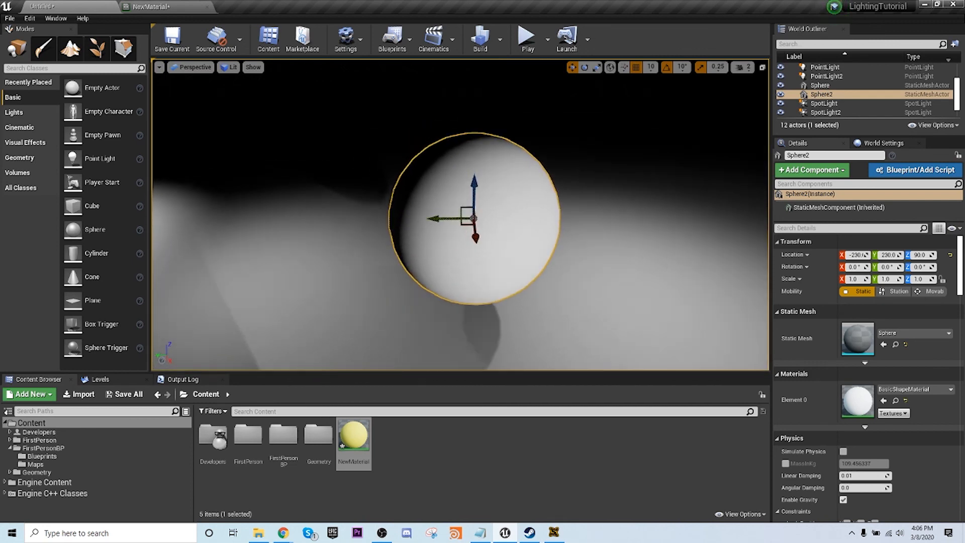
# - Examine up close how the white spot lights of different intensity light the two spheres and the floor
pyautogui.moveTo(474, 250); pyautogui.dragTo(301, 256, button='right')
pyautogui.press('w')
pyautogui.press('w')
pyautogui.press('w')
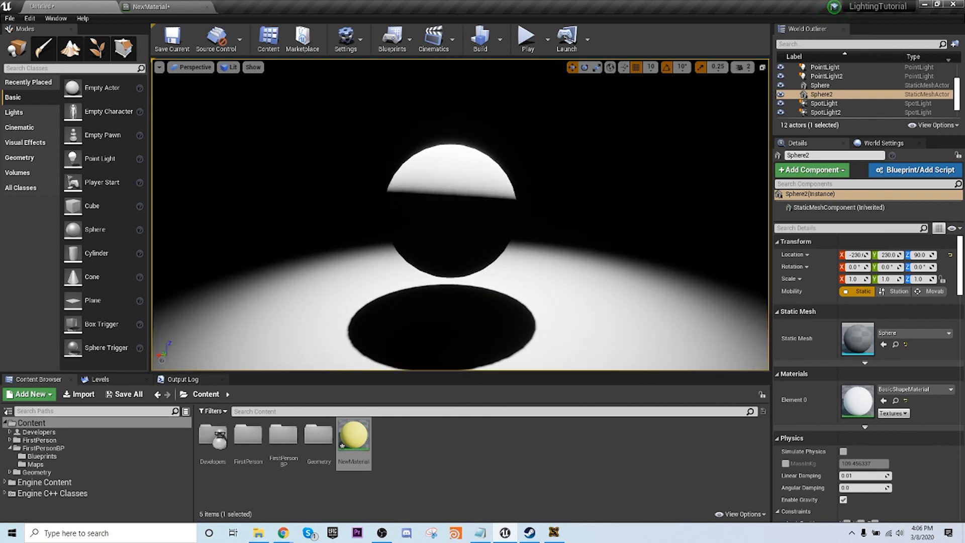
pyautogui.press('a')
pyautogui.moveTo(461, 222); pyautogui.dragTo(467, 274, button='right')
pyautogui.press('e')
pyautogui.press('w')
pyautogui.press('d')
pyautogui.press('s')
pyautogui.press('s')
# - Turn off Game Settings exposure for the viewport so it uses the manual EV100 value
pyautogui.click(229, 68)
pyautogui.click(248, 257)
pyautogui.press('s')
pyautogui.press('s')
pyautogui.press('a')
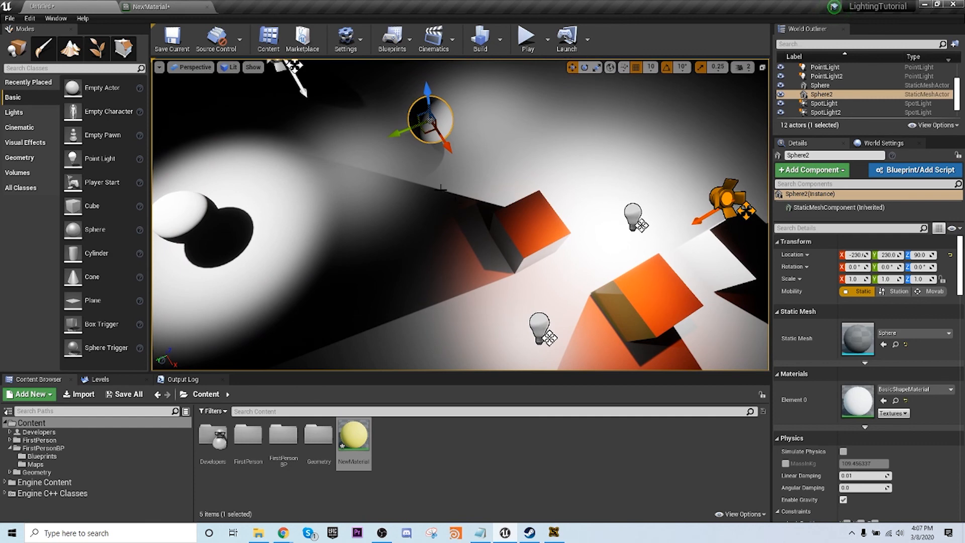
# - Delete the second sphere, leaving only the one under the brightest spot light
pyautogui.moveTo(441, 188); pyautogui.dragTo(414, 158, button='right')
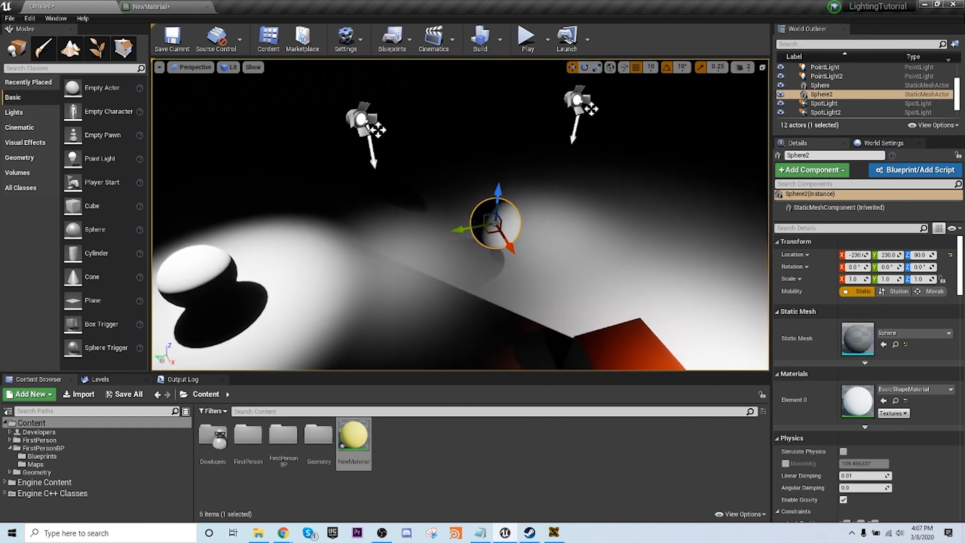
pyautogui.press('q')
pyautogui.press('Delete')
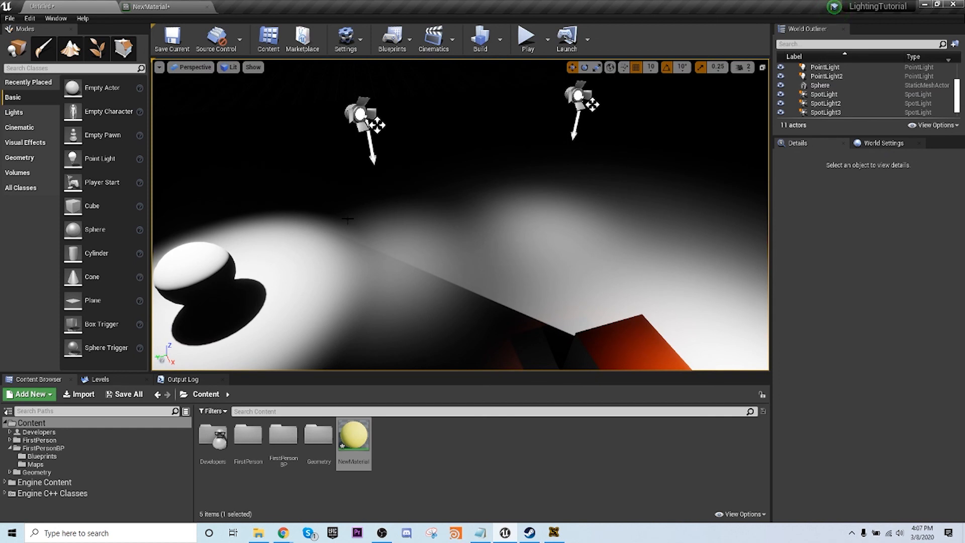
# - Place a camera facing the cubes at about X -90, Y 50, Z 80
pyautogui.moveTo(467, 276); pyautogui.dragTo(402, 217, button='right')
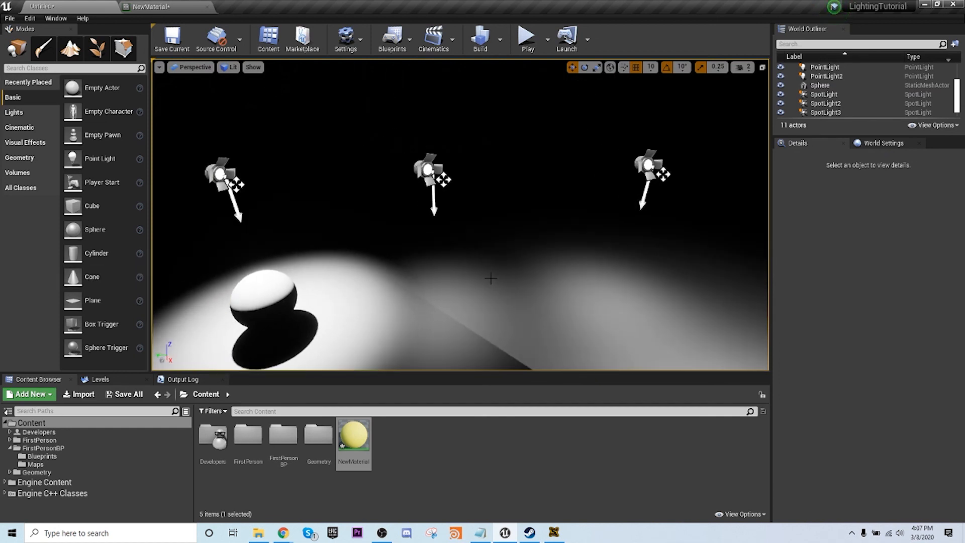
pyautogui.moveTo(371, 296); pyautogui.dragTo(443, 311, button='right')
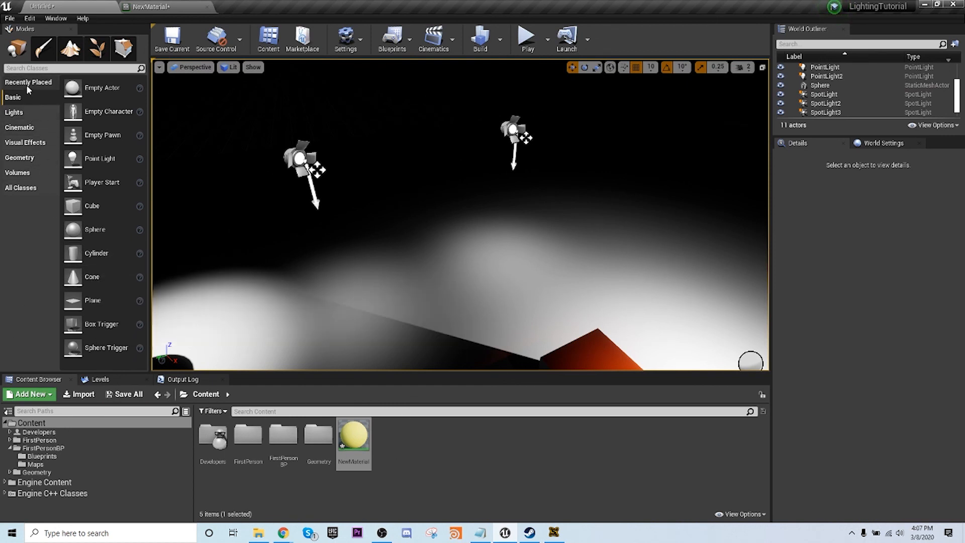
pyautogui.click(27, 127)
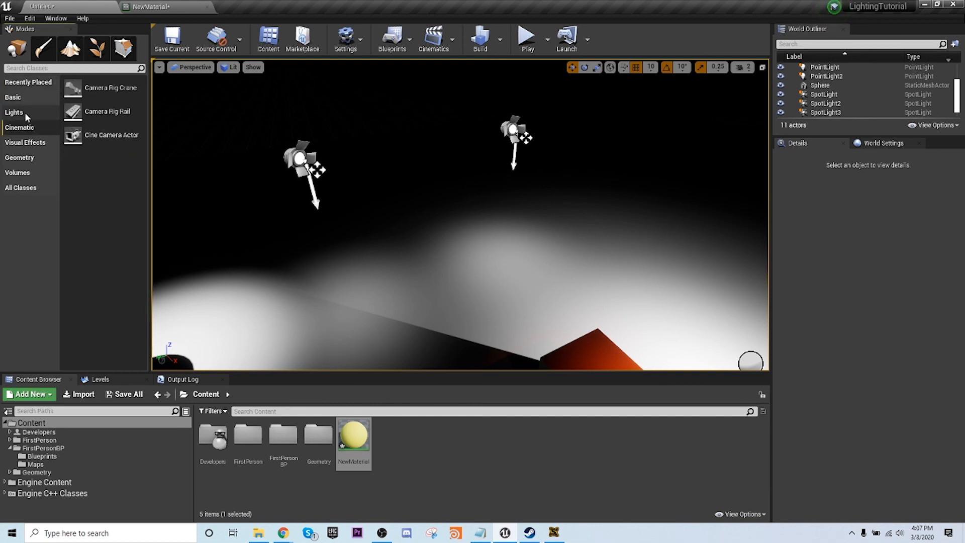
pyautogui.click(25, 113)
pyautogui.click(26, 83)
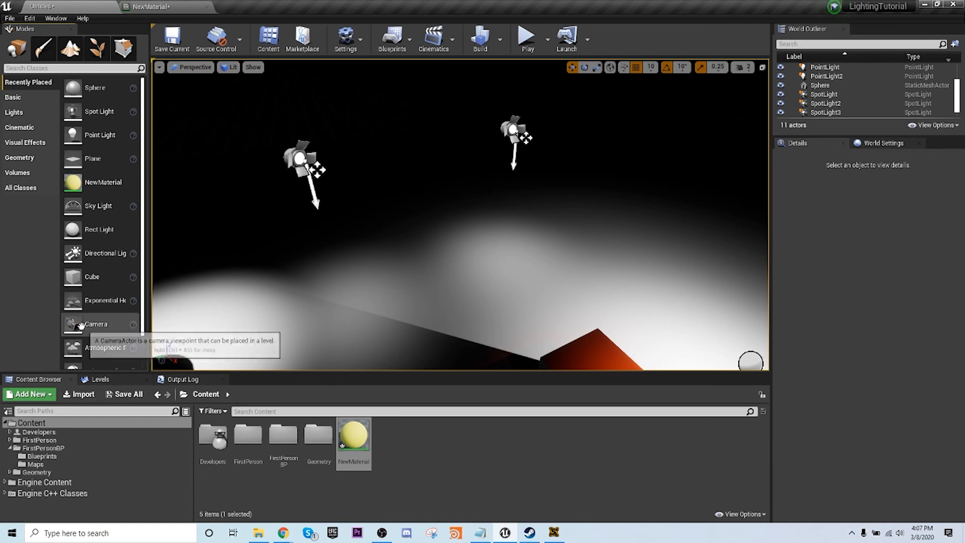
pyautogui.moveTo(73, 324); pyautogui.dragTo(528, 289)
pyautogui.moveTo(545, 247)
pyautogui.mouseDown()
pyautogui.moveTo(549, 210)
pyautogui.moveTo(545, 230)
pyautogui.mouseUp()
pyautogui.moveTo(542, 229); pyautogui.dragTo(737, 296, button='right')
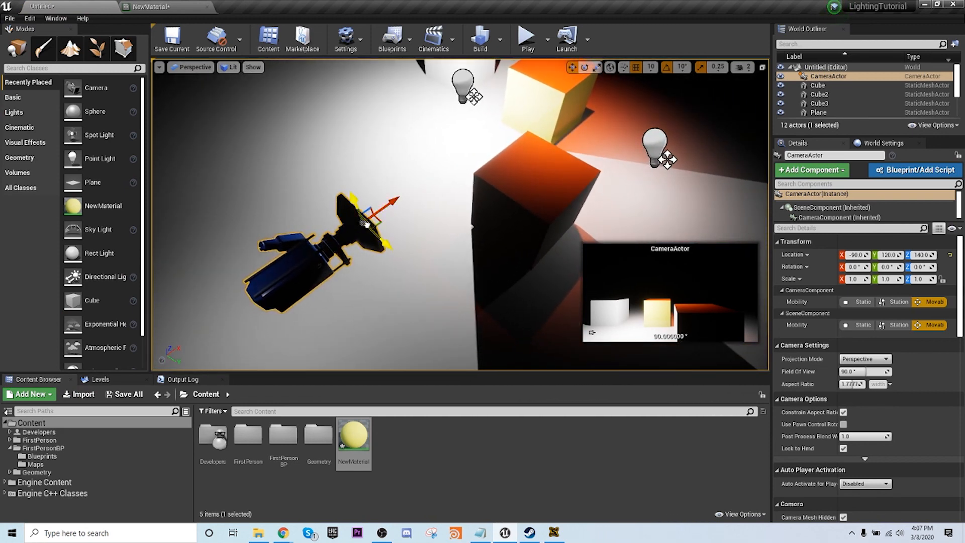
pyautogui.moveTo(367, 224); pyautogui.dragTo(351, 232)
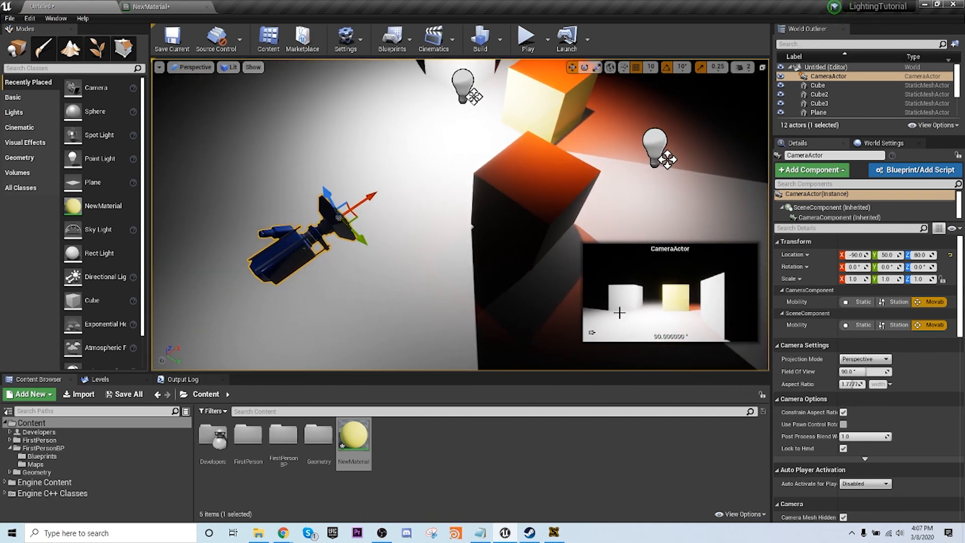
# - Show the camera's post-process lens exposure settings and move the camera close to the yellow cube
pyautogui.scroll(-10, 815, 414)
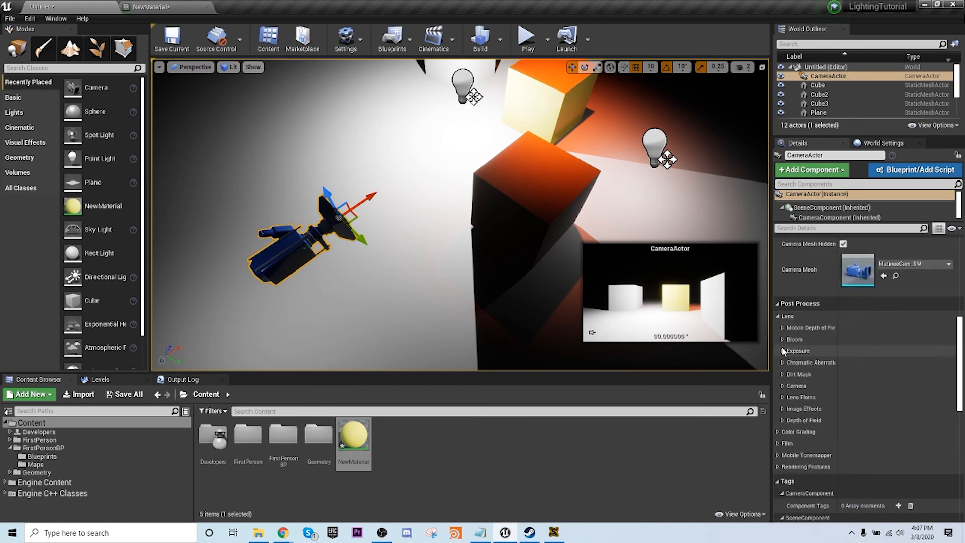
pyautogui.click(782, 351)
pyautogui.scroll(-2, 786, 417)
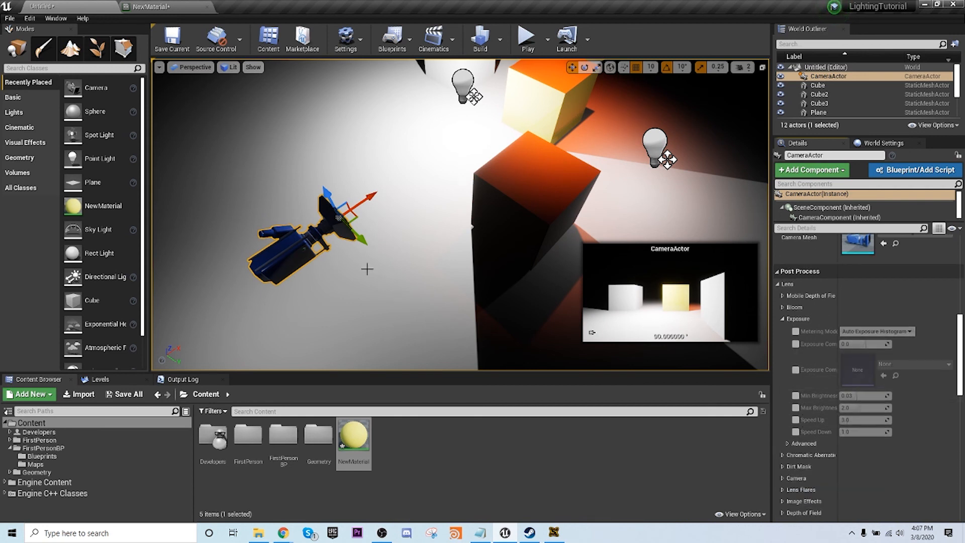
pyautogui.moveTo(367, 268); pyautogui.dragTo(541, 118)
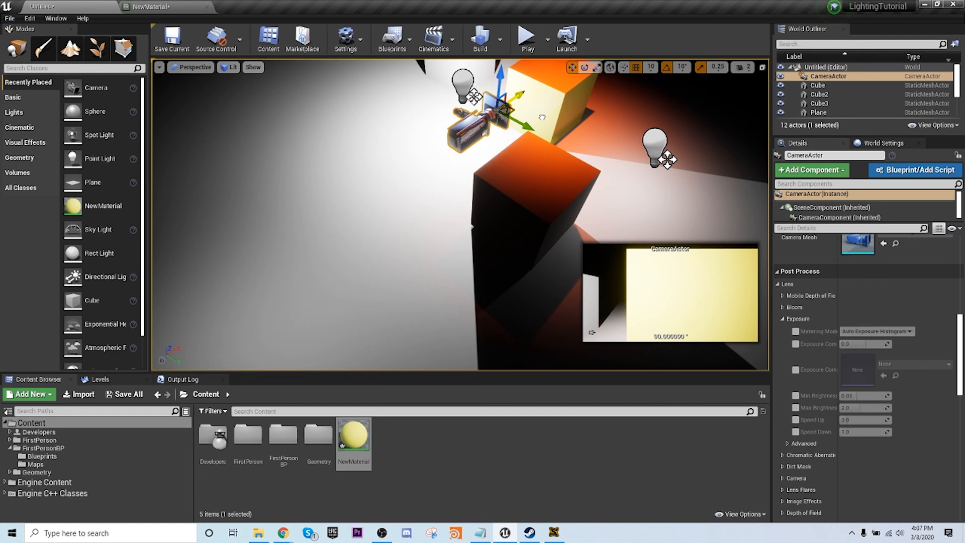
pyautogui.moveTo(542, 118); pyautogui.dragTo(478, 104, button='right')
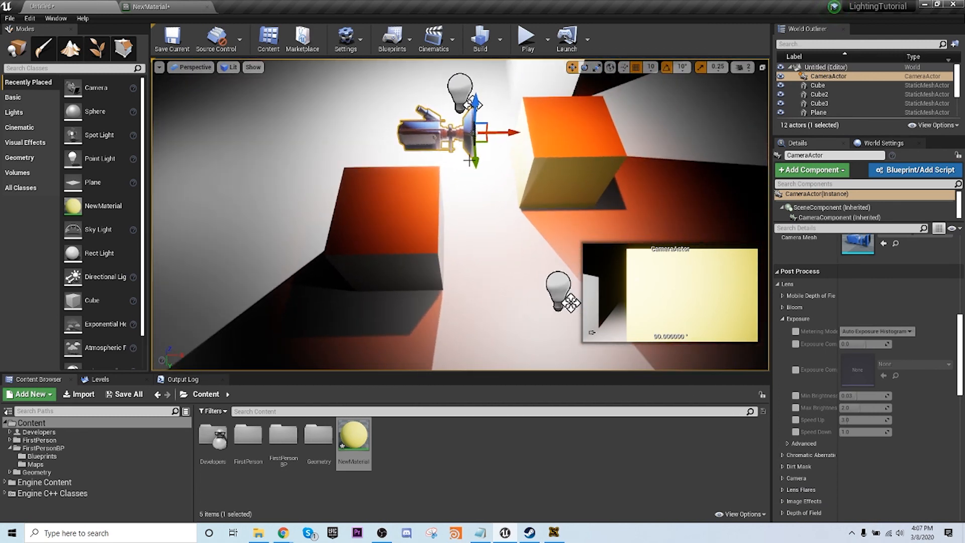
pyautogui.moveTo(475, 140); pyautogui.dragTo(477, 224)
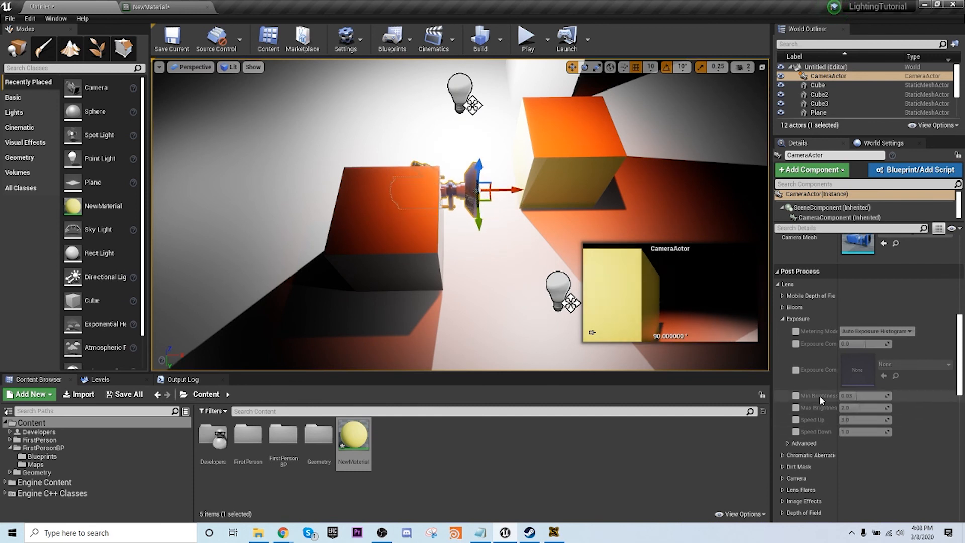
# - Override the camera's minimum and maximum exposure brightness and set both to 1.0
pyautogui.click(795, 396)
pyautogui.click(796, 407)
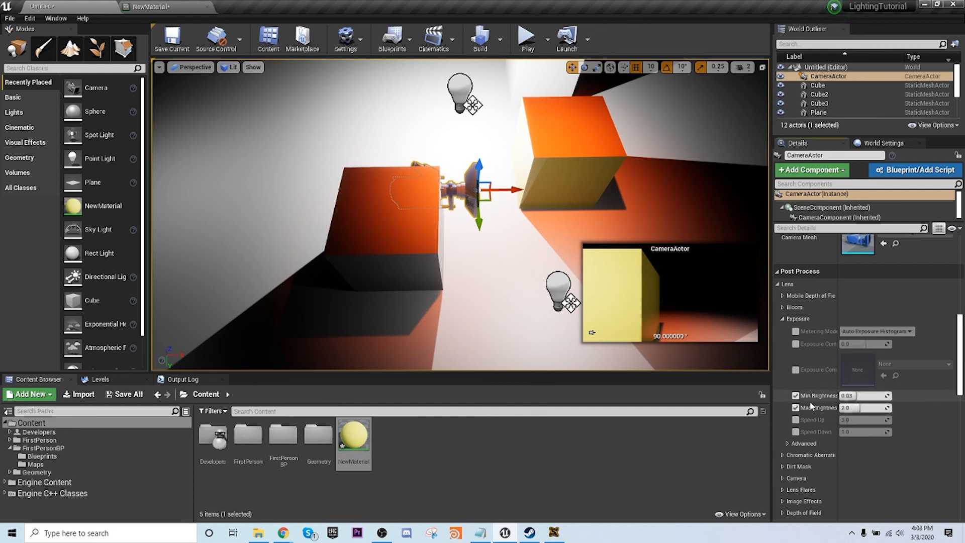
pyautogui.click(856, 395)
pyautogui.write('10')
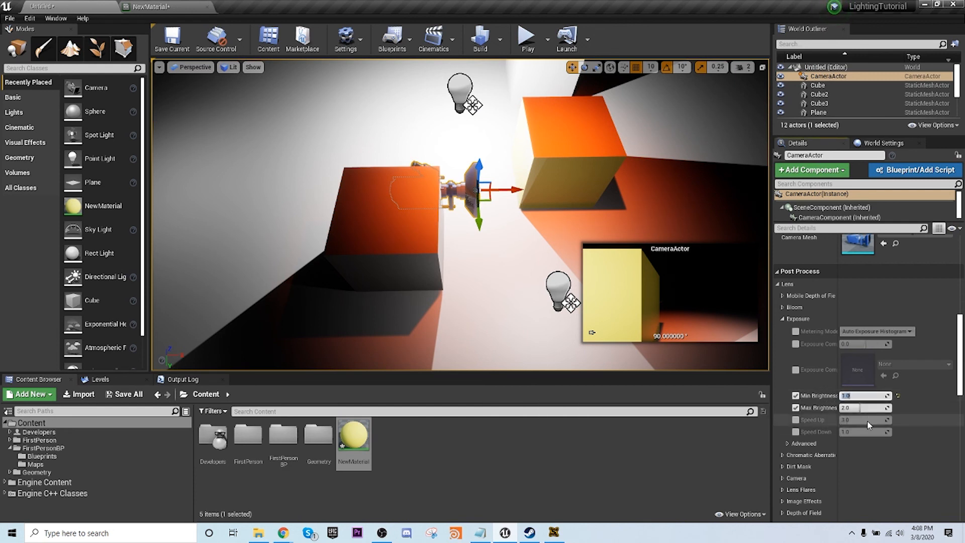
pyautogui.click(854, 407)
pyautogui.press('Return')
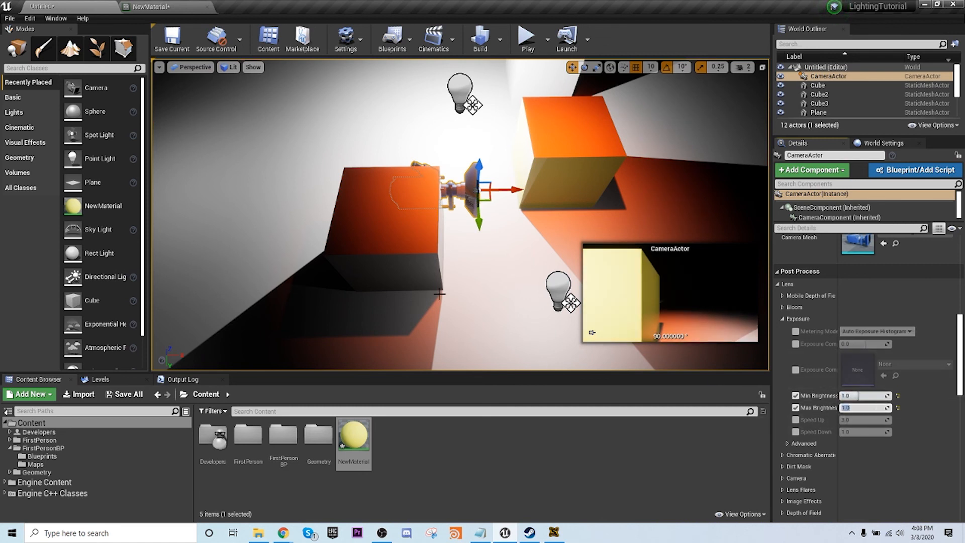
# - Move the camera back away from the cubes and reset its minimum and maximum brightness to the default 0.03 and 2.0
pyautogui.moveTo(505, 190); pyautogui.dragTo(226, 179)
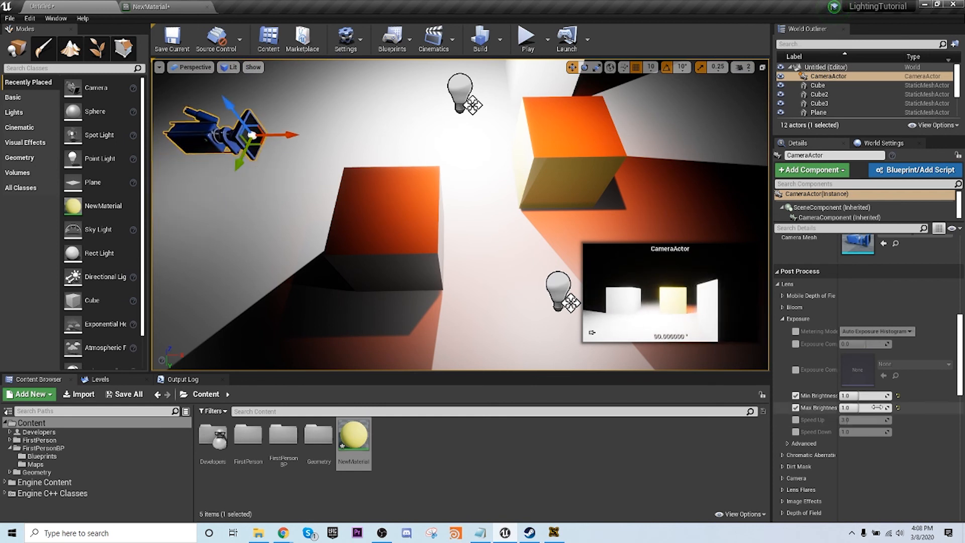
pyautogui.moveTo(865, 395); pyautogui.dragTo(839, 396)
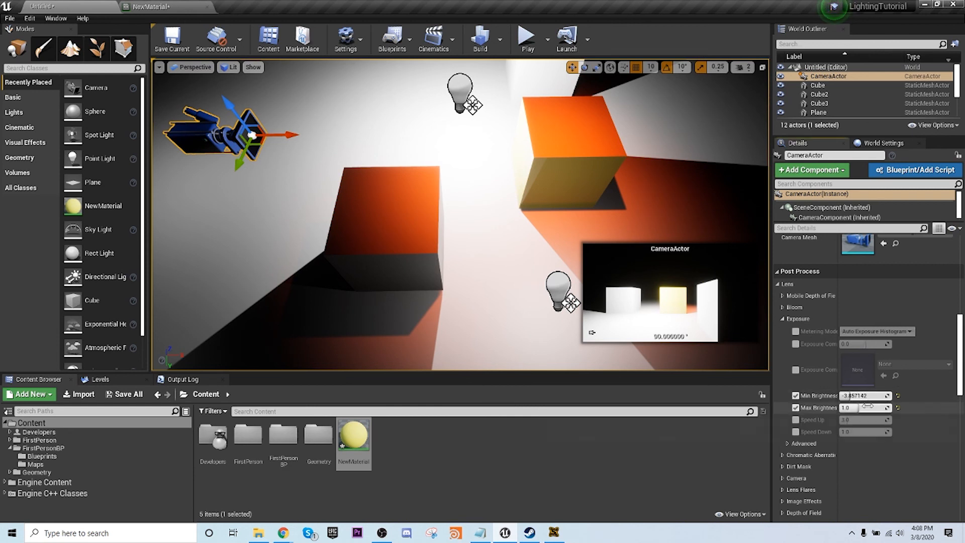
pyautogui.click(898, 395)
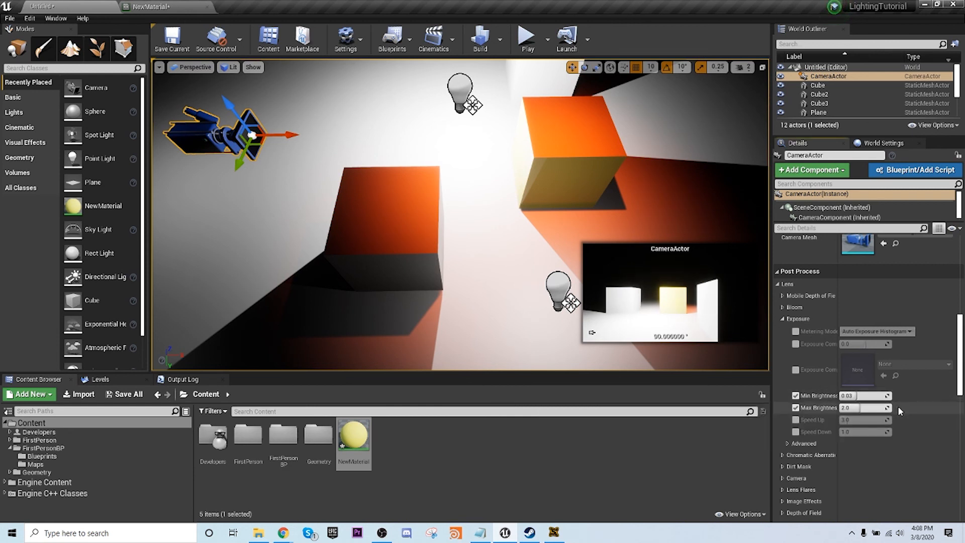
pyautogui.click(898, 407)
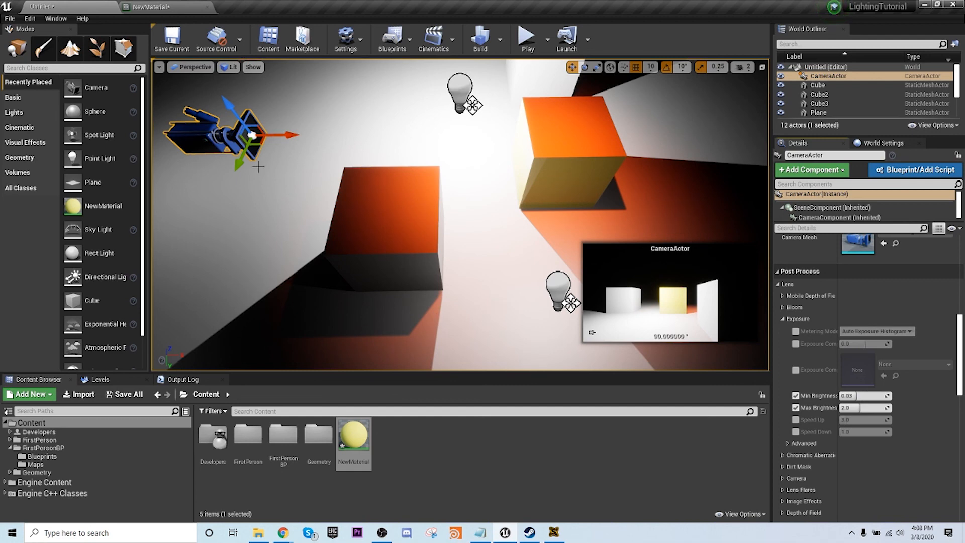
# - Preview the whole level in the Unlit view mode and return the viewport to Lit
pyautogui.moveTo(467, 246); pyautogui.dragTo(469, 159, button='right')
pyautogui.click(461, 219)
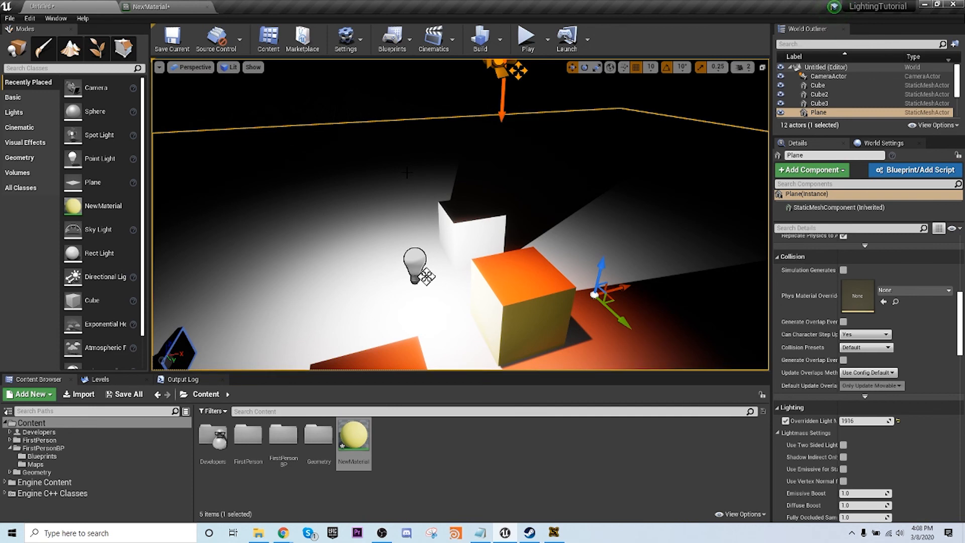
pyautogui.moveTo(461, 215); pyautogui.dragTo(422, 284, button='right')
pyautogui.moveTo(361, 153); pyautogui.dragTo(389, 149, button='right')
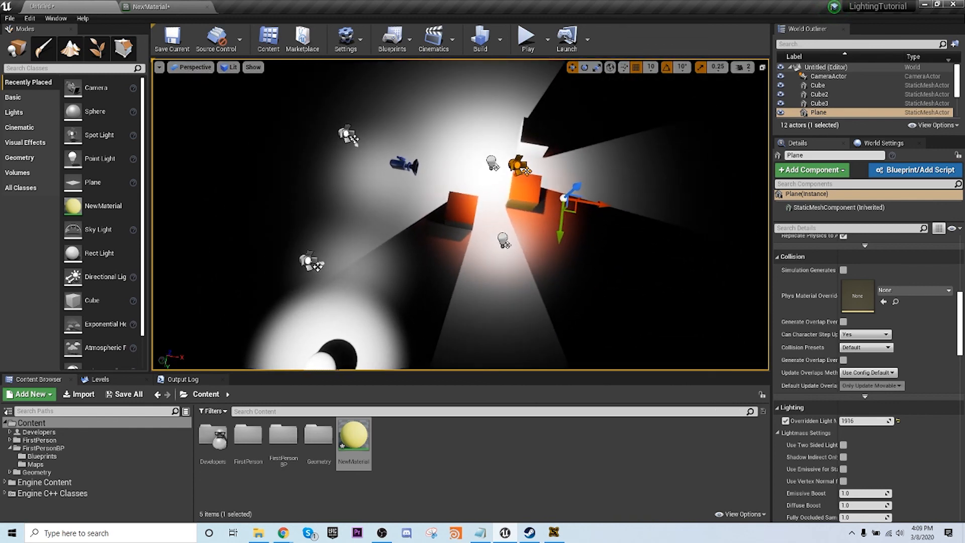
pyautogui.click(228, 67)
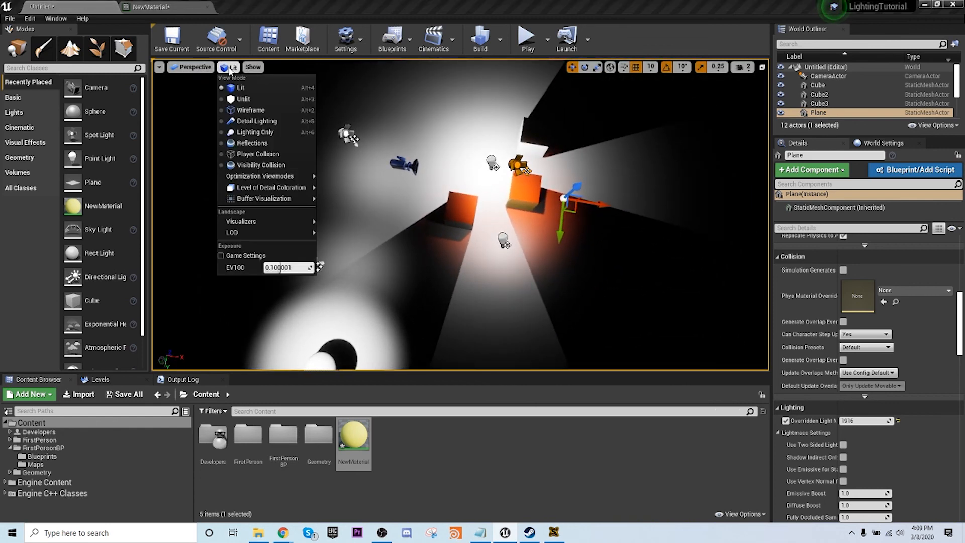
pyautogui.click(238, 100)
pyautogui.moveTo(252, 162); pyautogui.dragTo(263, 187, button='right')
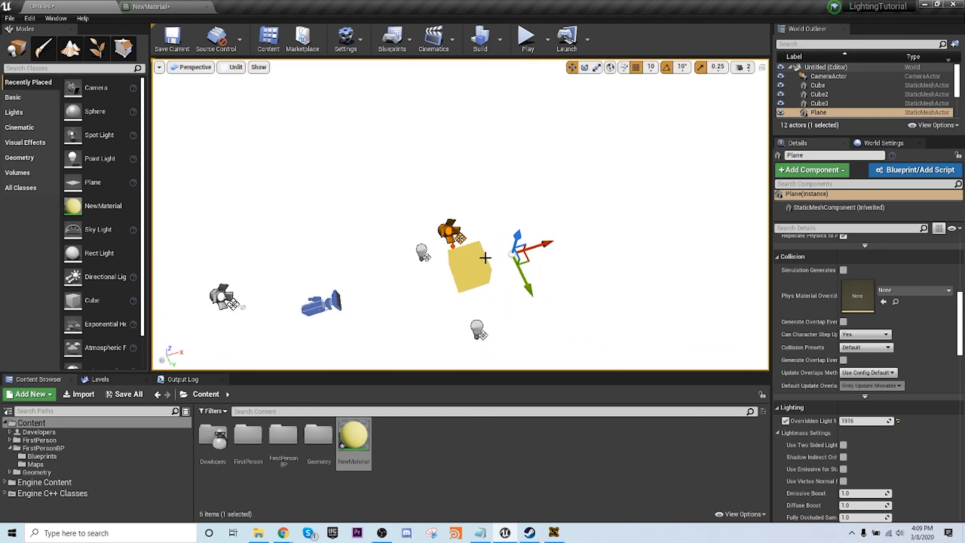
pyautogui.click(238, 68)
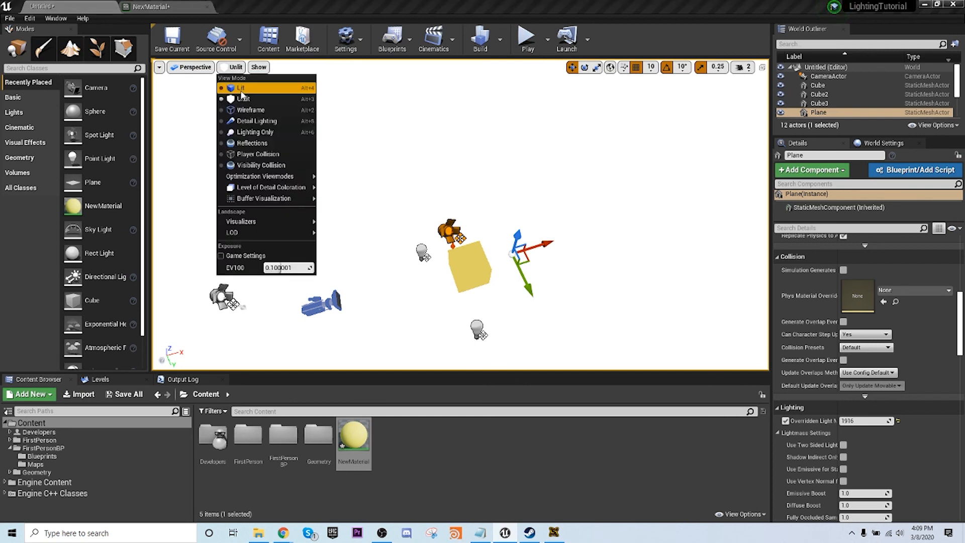
pyautogui.click(243, 89)
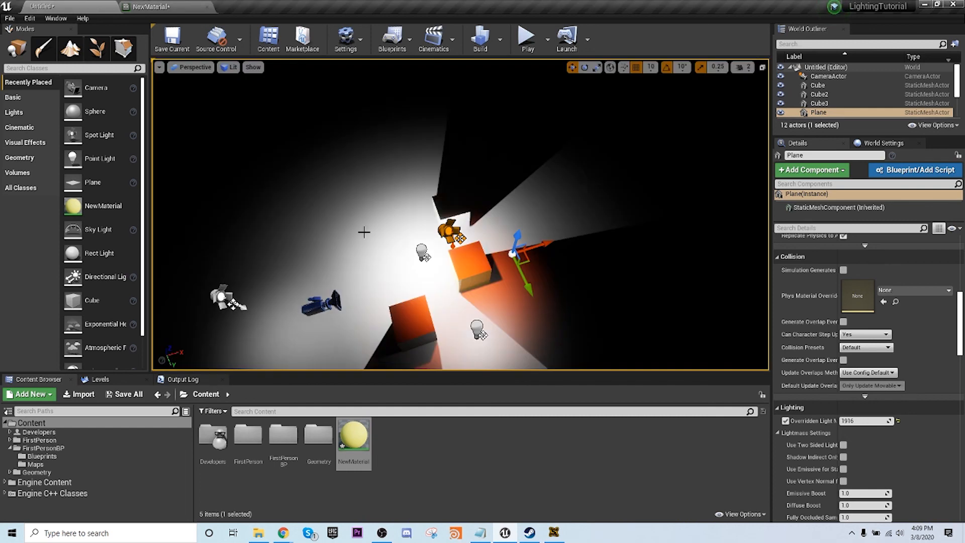
# - Inspect the cubes in the Detail Lighting view mode and return the viewport to Lit
pyautogui.moveTo(420, 239); pyautogui.dragTo(410, 188, button='right')
pyautogui.click(229, 71)
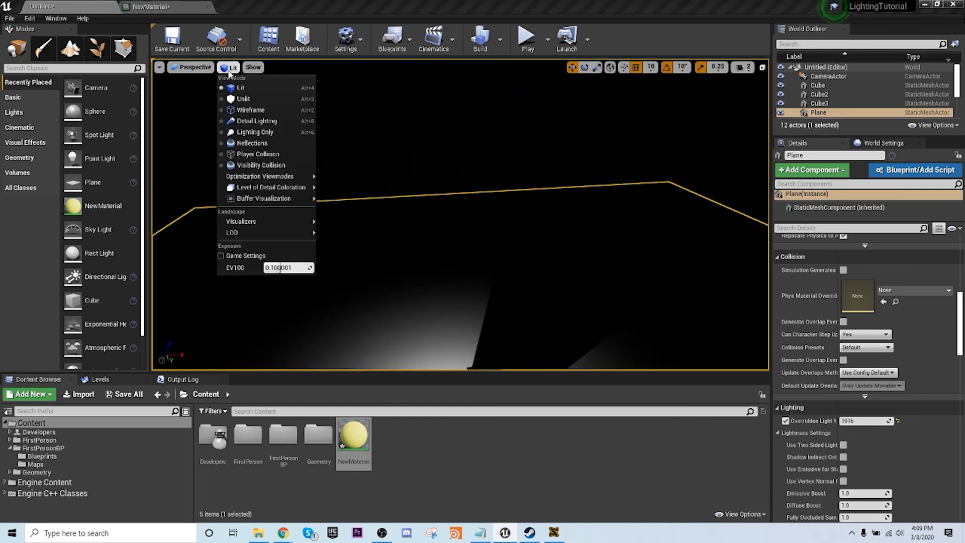
pyautogui.click(262, 127)
pyautogui.moveTo(263, 126); pyautogui.dragTo(575, 174, button='right')
pyautogui.press('w')
pyautogui.press('a')
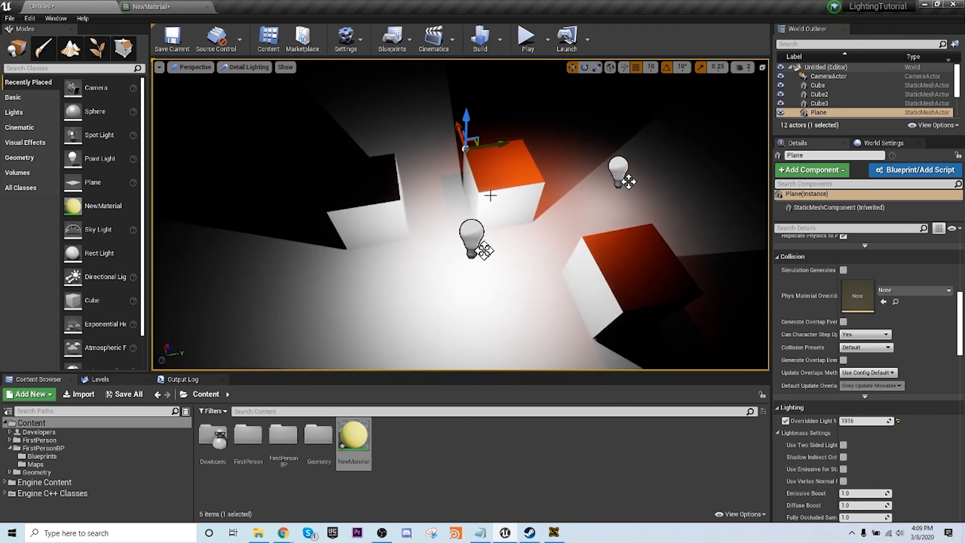
pyautogui.moveTo(486, 212)
pyautogui.mouseDown(button='right')
pyautogui.moveTo(520, 209)
pyautogui.moveTo(484, 212)
pyautogui.mouseUp(button='right')
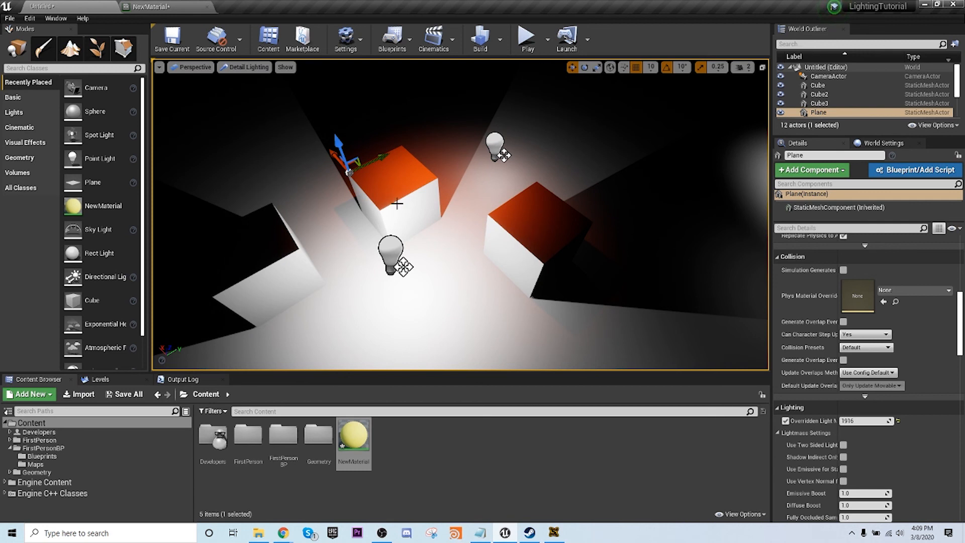
pyautogui.click(246, 67)
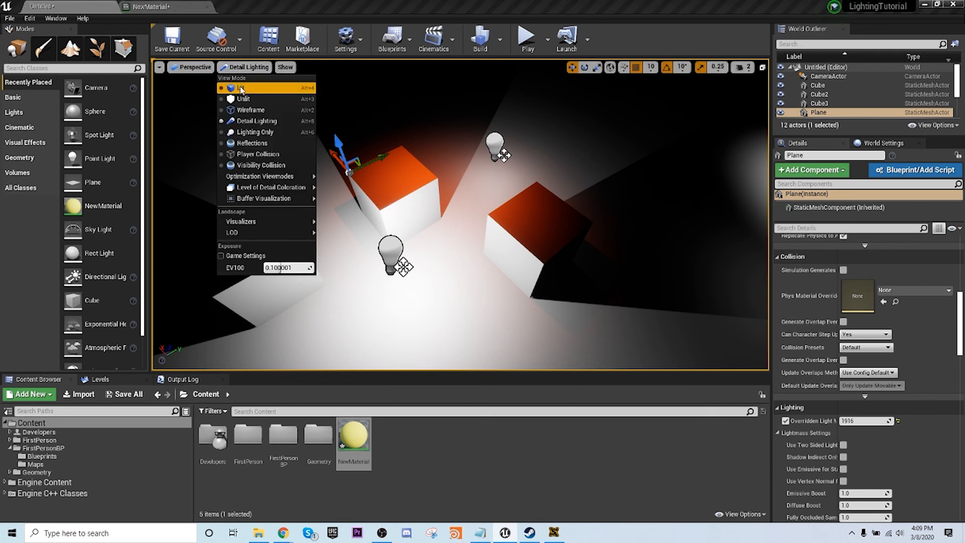
pyautogui.click(241, 86)
# - Compare the cubes in the Detail Lighting and Lighting Only view modes
pyautogui.moveTo(453, 216); pyautogui.dragTo(413, 203, button='right')
pyautogui.click(230, 68)
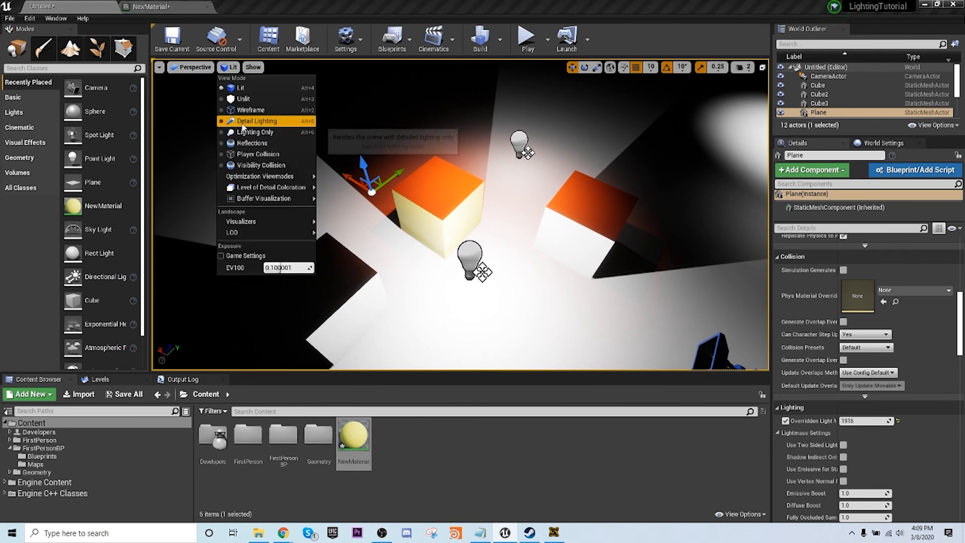
pyautogui.click(255, 120)
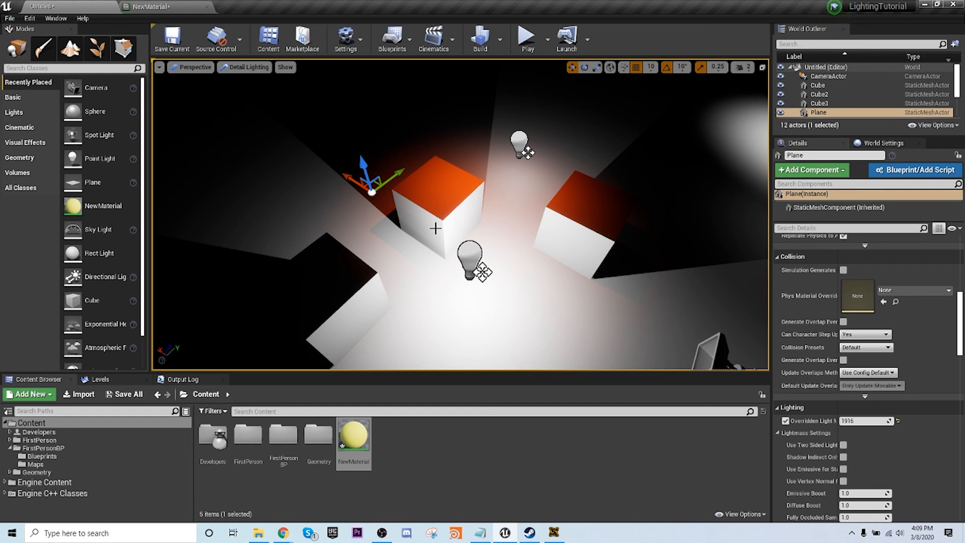
pyautogui.click(245, 68)
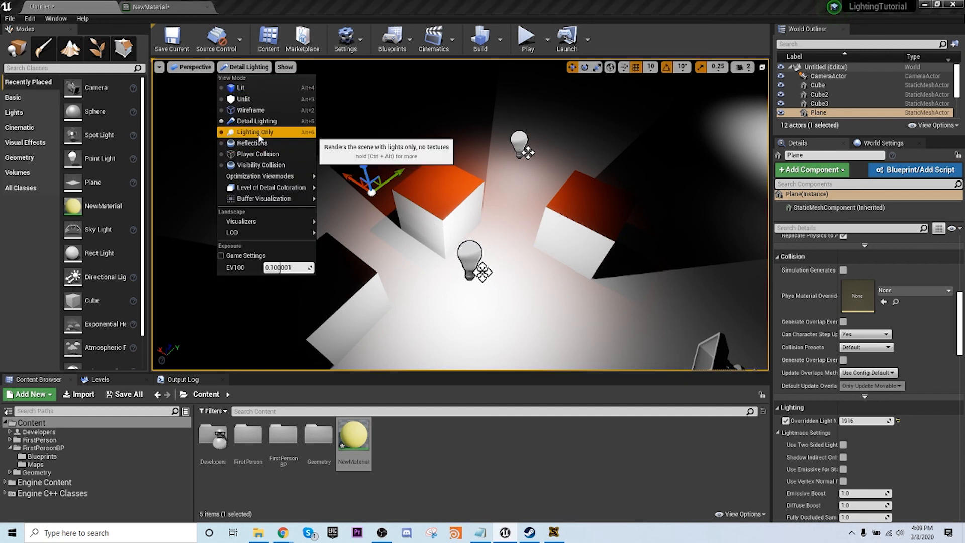
pyautogui.click(260, 134)
# - Switch the viewport to the Light Complexity optimization view mode and look over the level
pyautogui.click(245, 67)
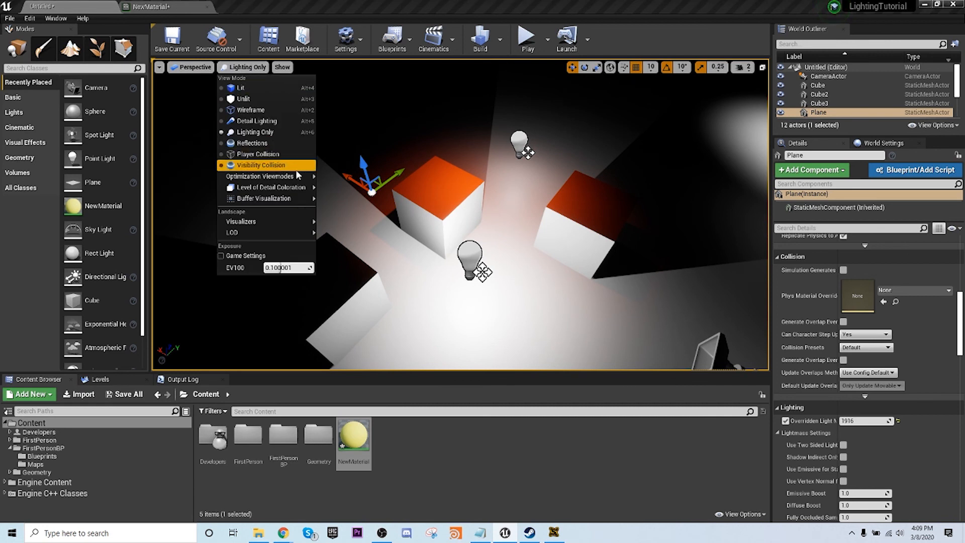
pyautogui.moveTo(248, 181)
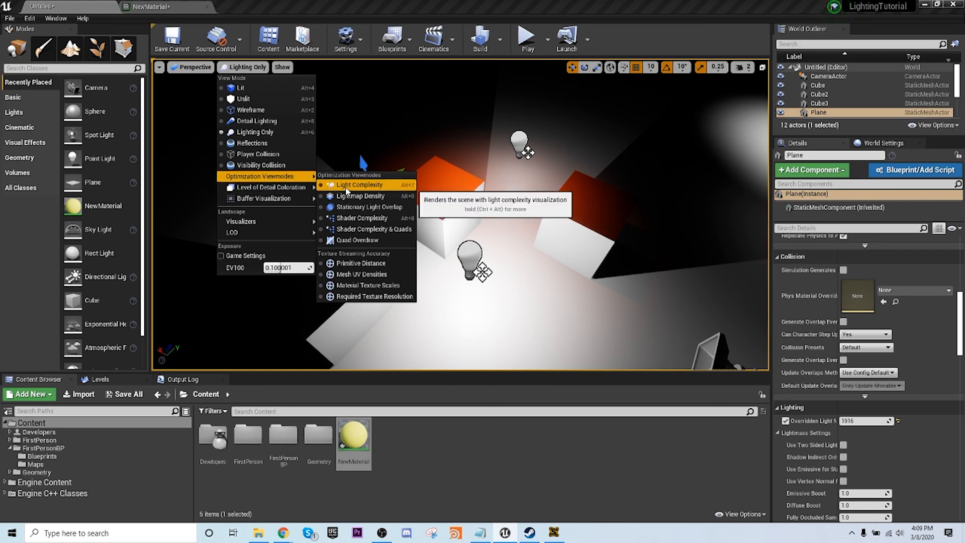
pyautogui.click(329, 191)
pyautogui.moveTo(372, 208); pyautogui.dragTo(424, 215, button='right')
# - Select SpotLight2, shift it slightly along the ground plane, and examine where its cone overlaps the neighbouring lights
pyautogui.click(630, 113)
pyautogui.moveTo(631, 113); pyautogui.dragTo(658, 101, button='right')
pyautogui.press('d')
pyautogui.moveTo(421, 290)
pyautogui.mouseDown(button='right')
pyautogui.moveTo(416, 315)
pyautogui.moveTo(423, 298)
pyautogui.mouseUp(button='right')
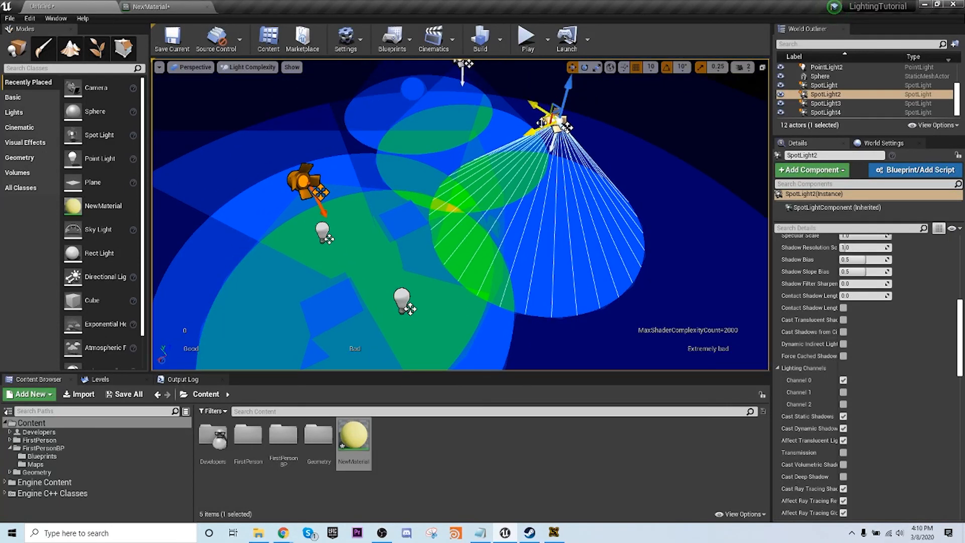
pyautogui.moveTo(539, 122)
pyautogui.mouseDown()
pyautogui.moveTo(461, 131)
pyautogui.moveTo(378, 184)
pyautogui.moveTo(372, 98)
pyautogui.moveTo(537, 133)
pyautogui.mouseUp()
pyautogui.moveTo(537, 133); pyautogui.dragTo(513, 101, button='right')
pyautogui.moveTo(475, 238)
pyautogui.mouseDown(button='right')
pyautogui.moveTo(507, 254)
pyautogui.moveTo(475, 239)
pyautogui.mouseUp(button='right')
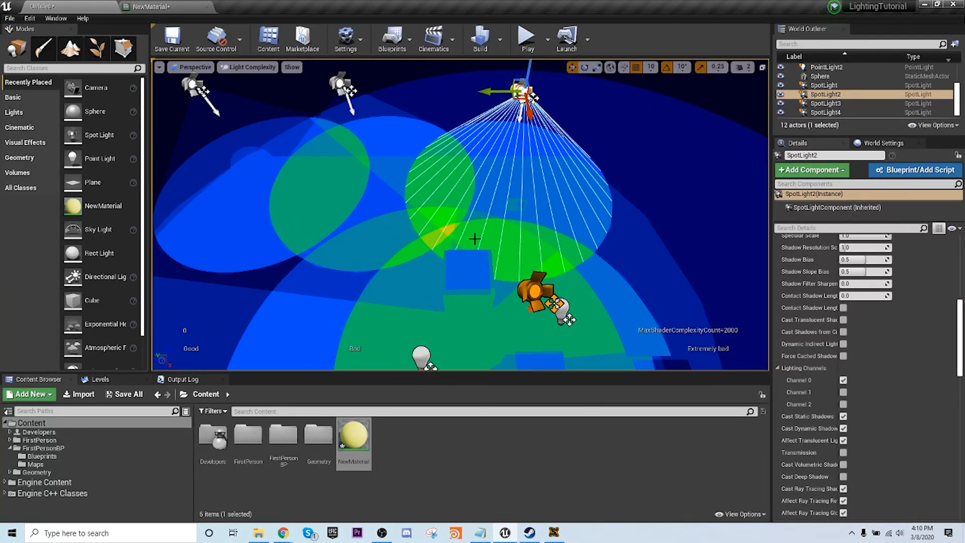
pyautogui.moveTo(429, 173)
pyautogui.mouseDown(button='right')
pyautogui.moveTo(402, 168)
pyautogui.moveTo(429, 173)
pyautogui.mouseUp(button='right')
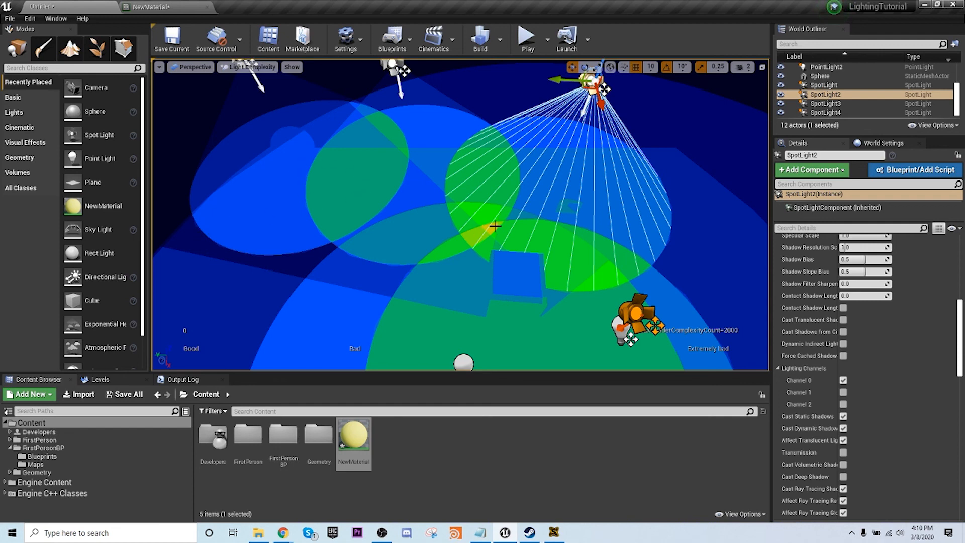
pyautogui.moveTo(448, 287); pyautogui.dragTo(447, 292, button='right')
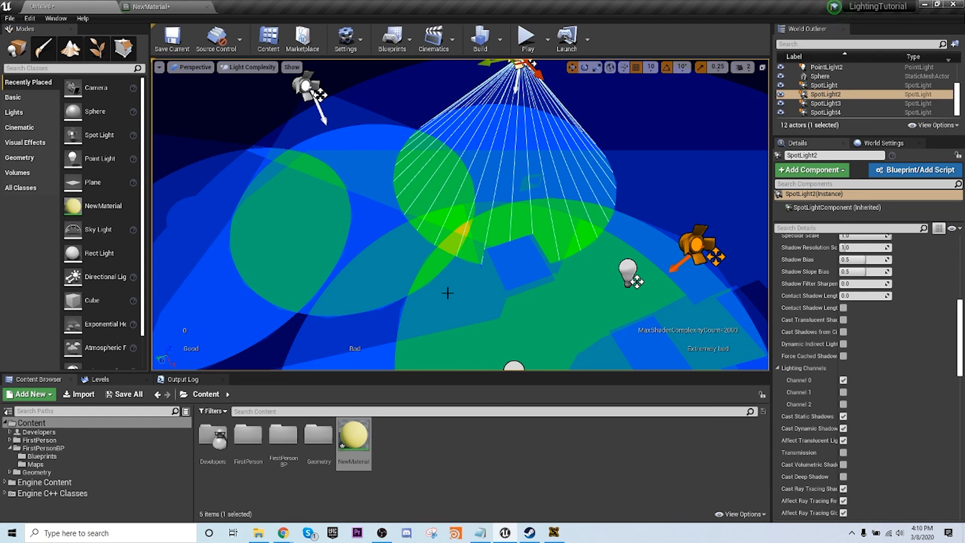
# - Switch the viewport to Lightmap Density, select the floor plane and examine the density shading of the plane, cubes and sphere
pyautogui.click(246, 67)
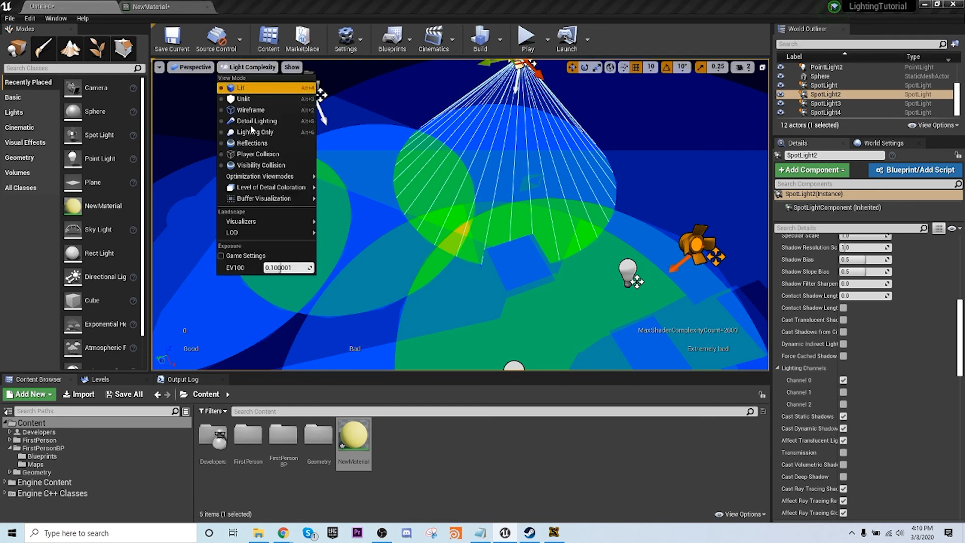
pyautogui.moveTo(270, 178)
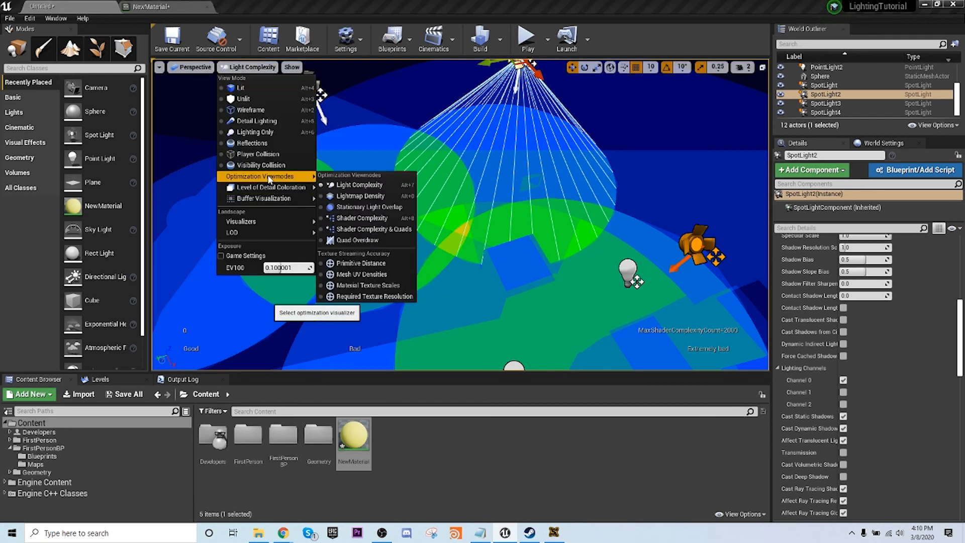
pyautogui.click(348, 197)
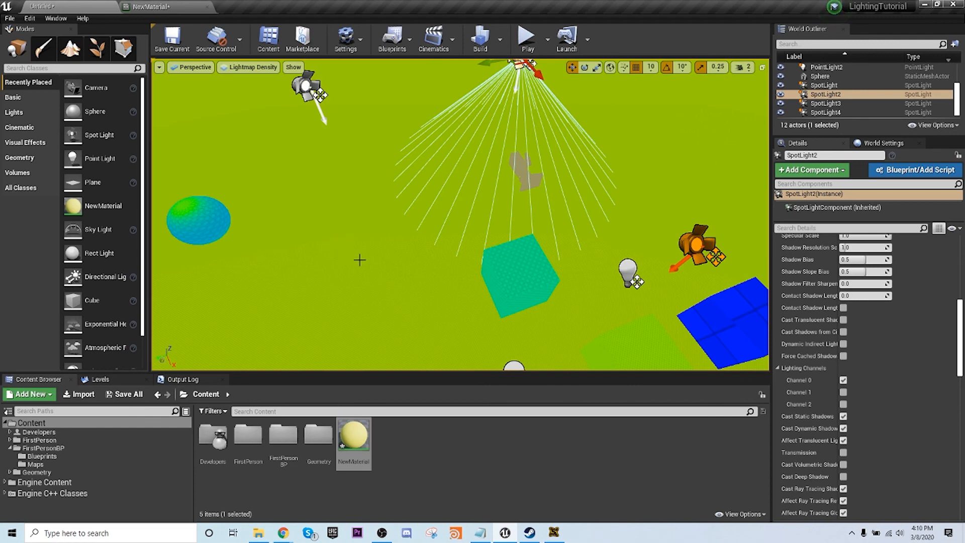
pyautogui.moveTo(360, 259); pyautogui.dragTo(432, 256, button='right')
pyautogui.click(467, 209)
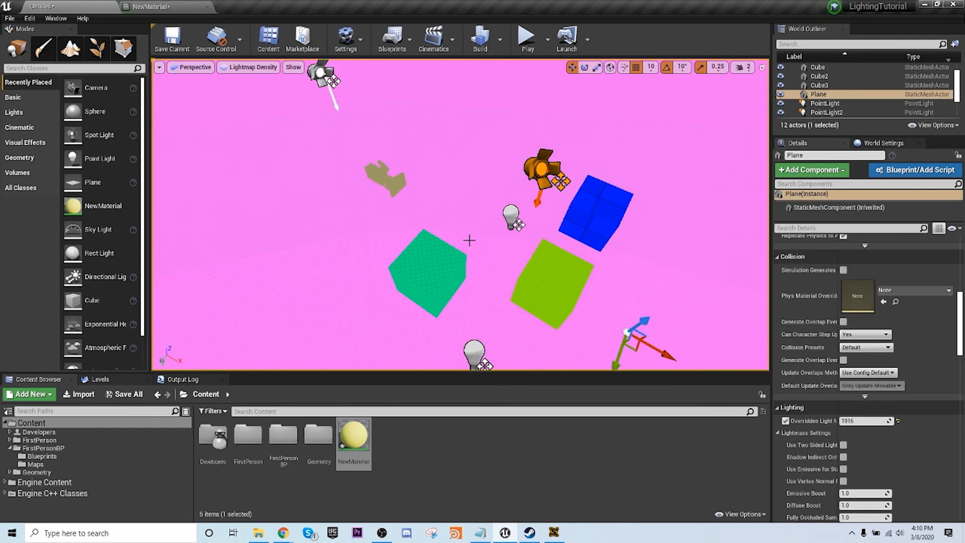
pyautogui.moveTo(467, 209); pyautogui.dragTo(468, 242, button='right')
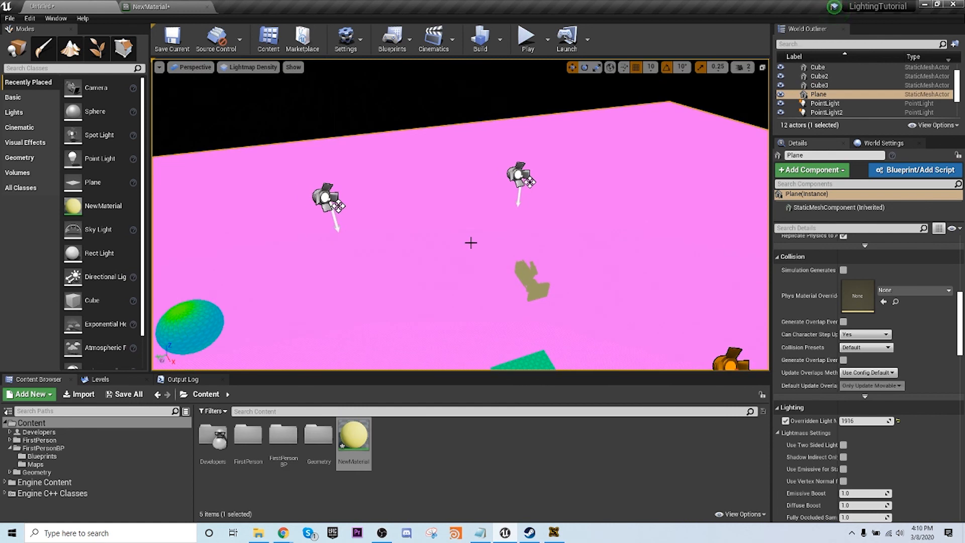
pyautogui.moveTo(480, 284); pyautogui.dragTo(480, 317, button='right')
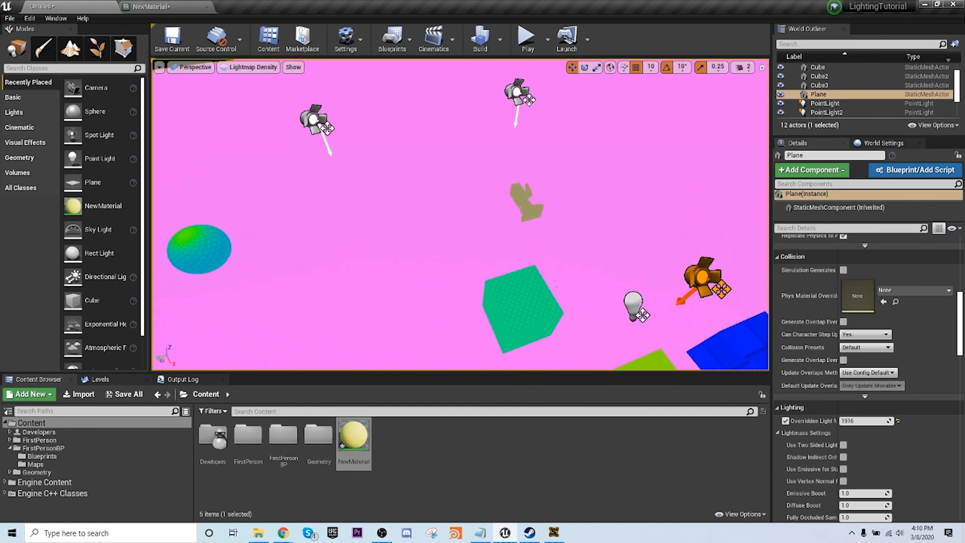
# - Inspect the level in the Stationary Light Overlap and Shader Complexity optimization view modes
pyautogui.click(253, 67)
pyautogui.moveTo(281, 176)
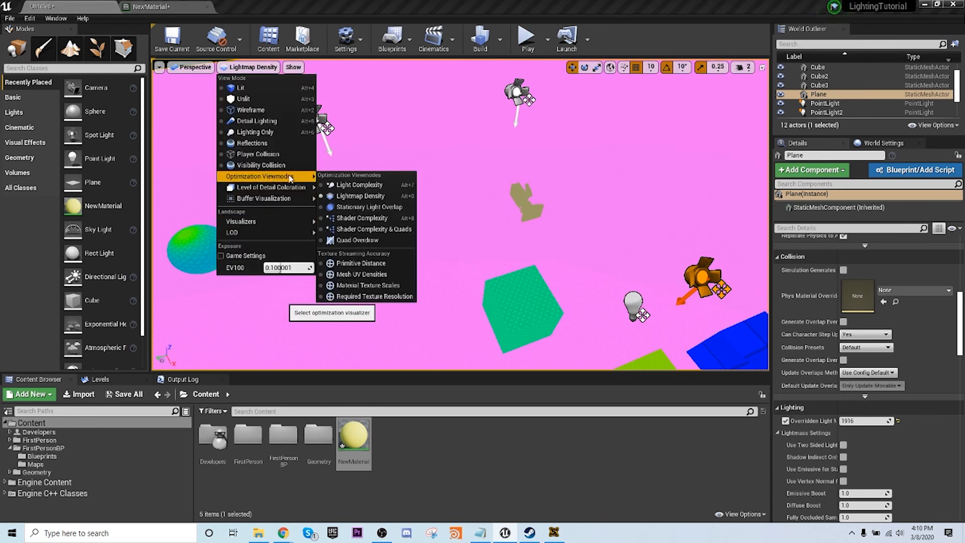
pyautogui.click(375, 209)
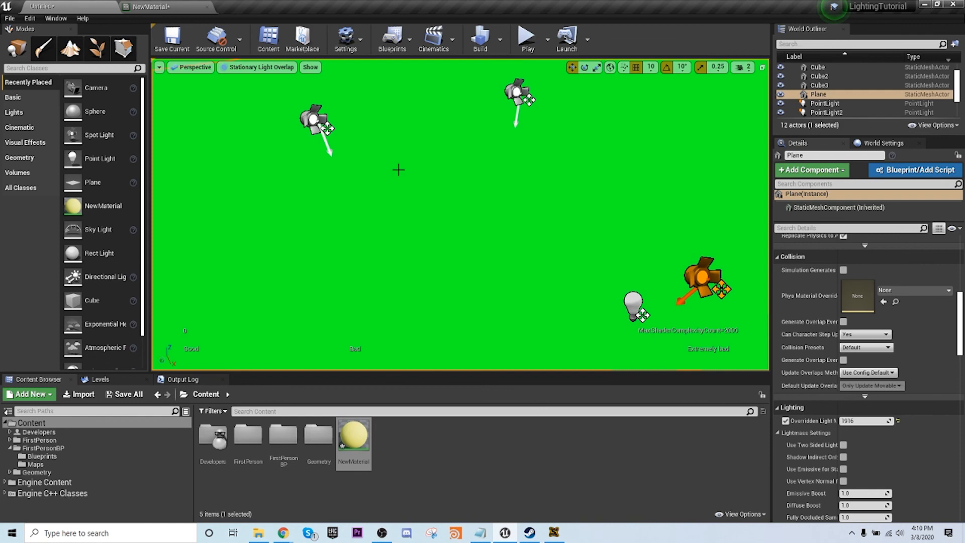
pyautogui.moveTo(262, 75); pyautogui.dragTo(345, 134, button='right')
pyautogui.click(257, 67)
pyautogui.moveTo(269, 176)
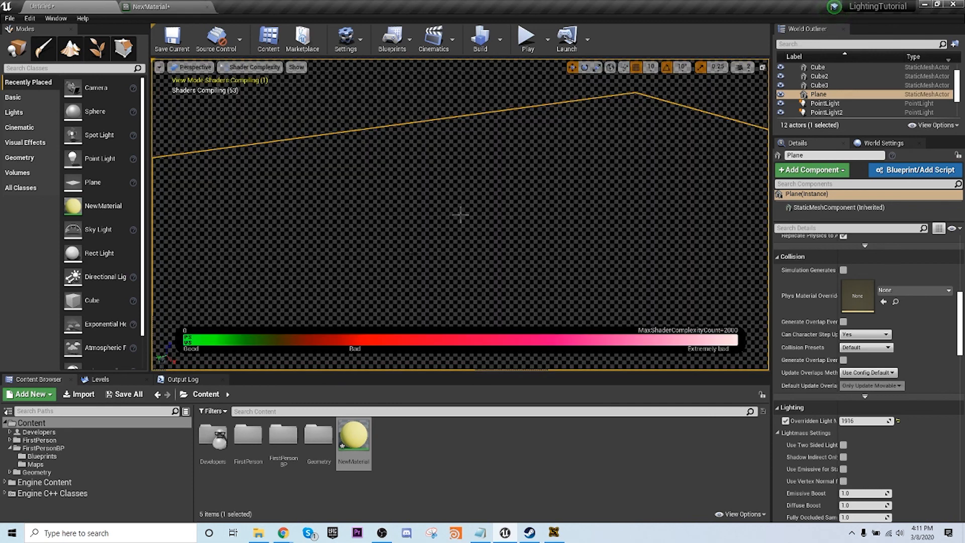
pyautogui.moveTo(460, 215); pyautogui.dragTo(460, 215, button='right')
# - Inspect the level in the Base Color and Metallic buffer visualization modes
pyautogui.click(251, 67)
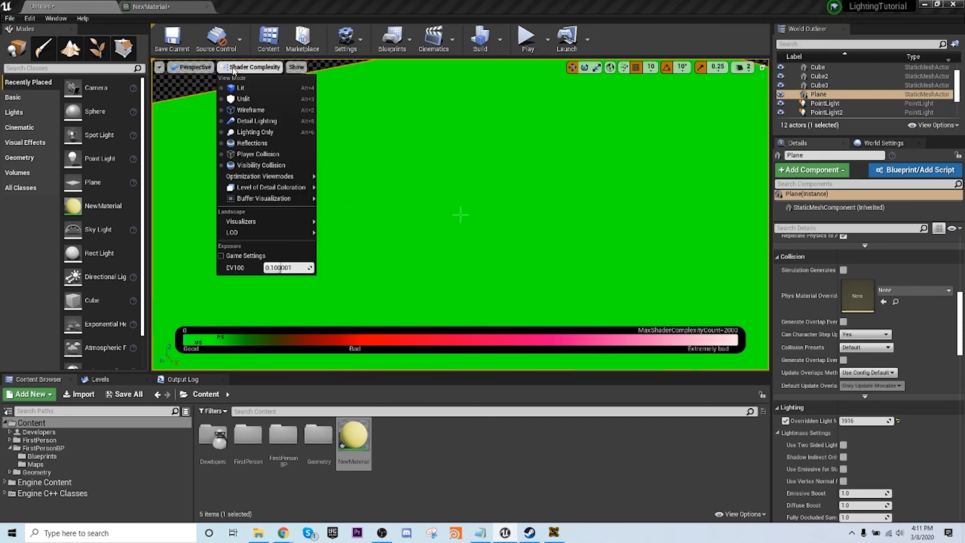
pyautogui.moveTo(270, 177)
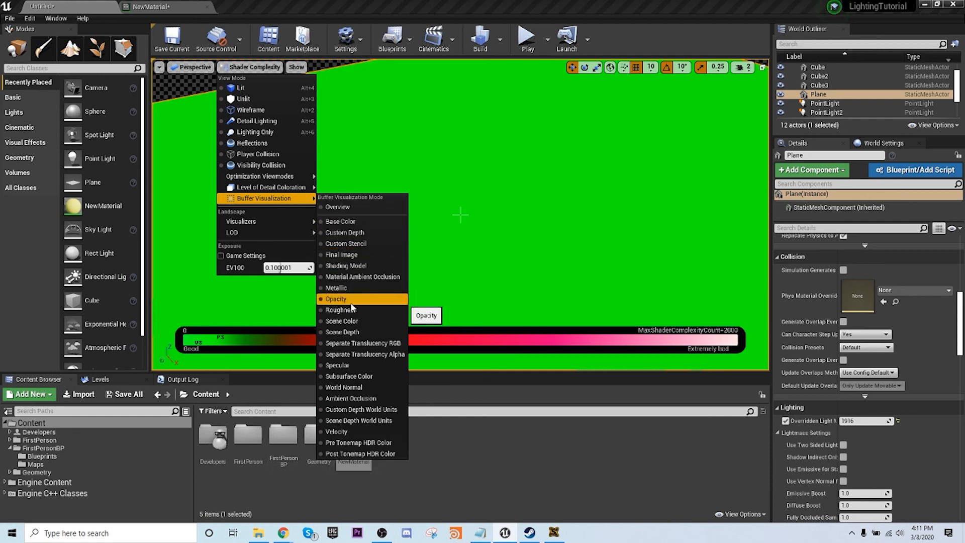
pyautogui.click(351, 222)
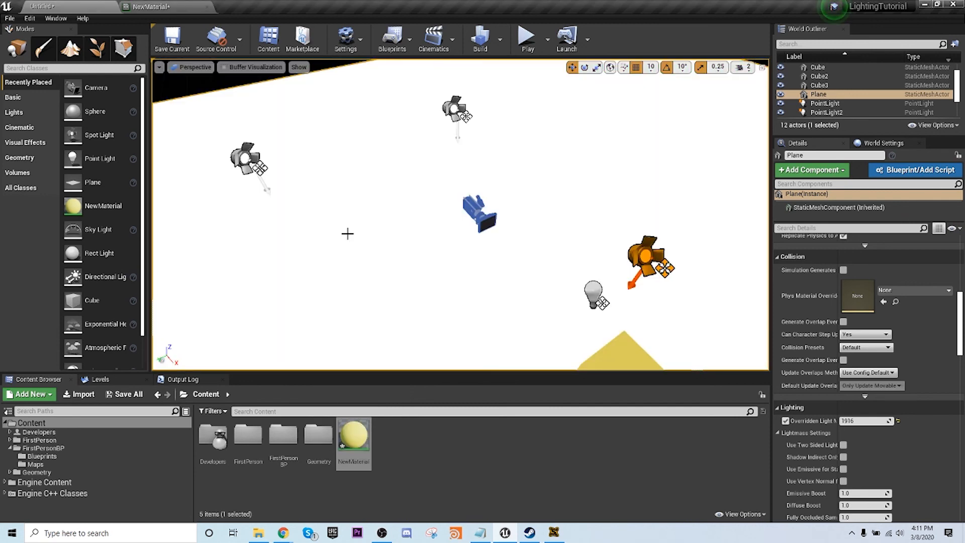
pyautogui.moveTo(324, 174)
pyautogui.mouseDown(button='right')
pyautogui.moveTo(372, 201)
pyautogui.moveTo(408, 199)
pyautogui.moveTo(387, 196)
pyautogui.moveTo(397, 183)
pyautogui.moveTo(382, 191)
pyautogui.moveTo(323, 172)
pyautogui.mouseUp(button='right')
pyautogui.click(254, 70)
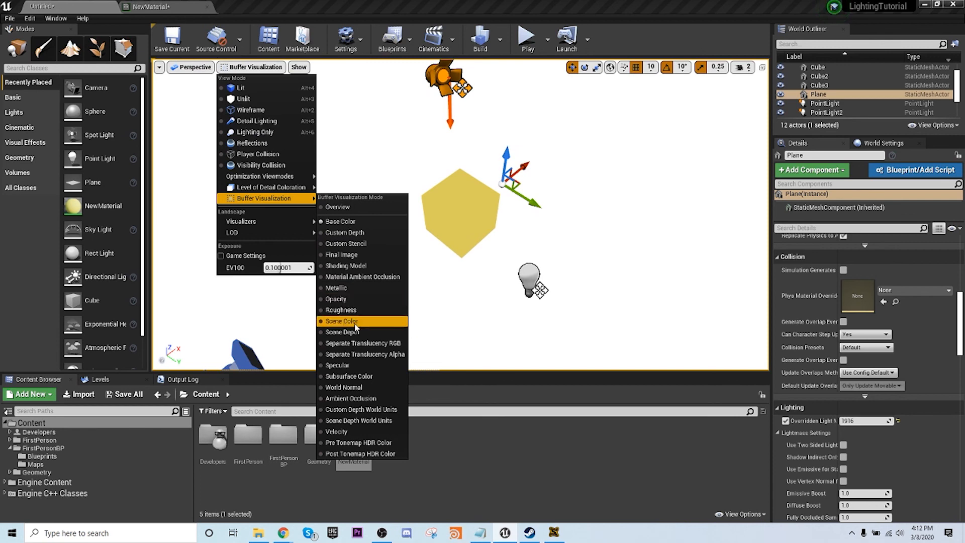
pyautogui.click(342, 287)
pyautogui.click(254, 66)
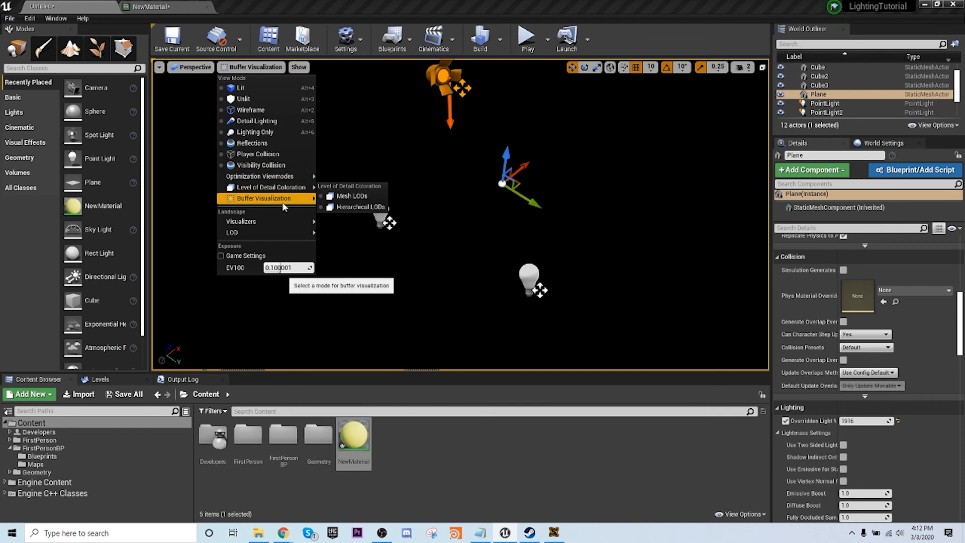
pyautogui.click(382, 346)
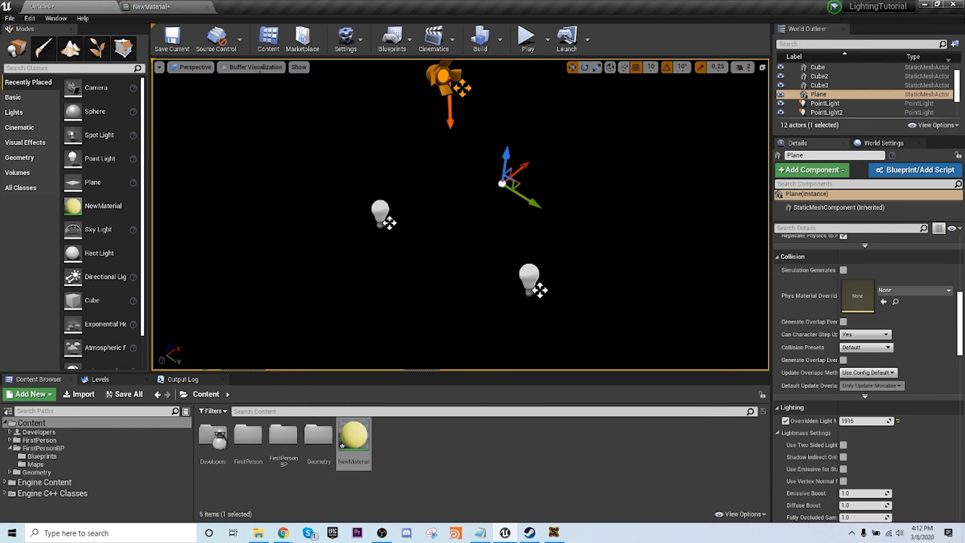
# - Inspect the cube and floor in the Roughness and Specular buffer visualization modes
pyautogui.click(256, 66)
pyautogui.moveTo(264, 198)
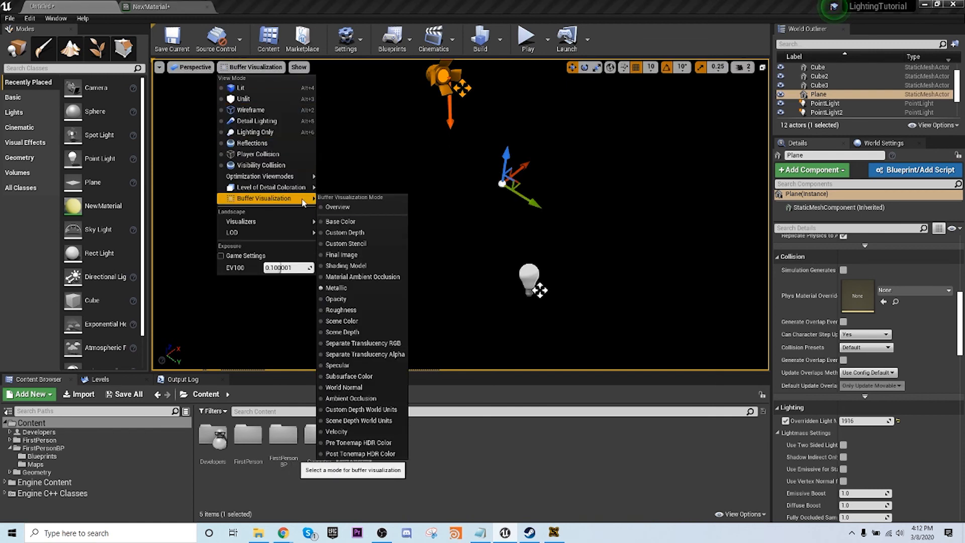
pyautogui.click(364, 311)
pyautogui.moveTo(378, 278)
pyautogui.mouseDown(button='right')
pyautogui.moveTo(381, 241)
pyautogui.moveTo(394, 243)
pyautogui.moveTo(390, 284)
pyautogui.mouseUp(button='right')
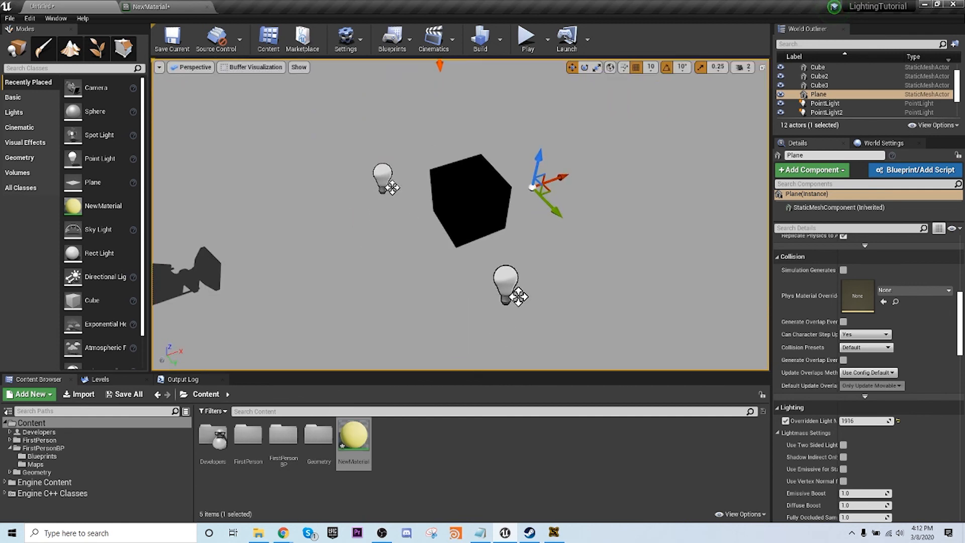
pyautogui.click(249, 70)
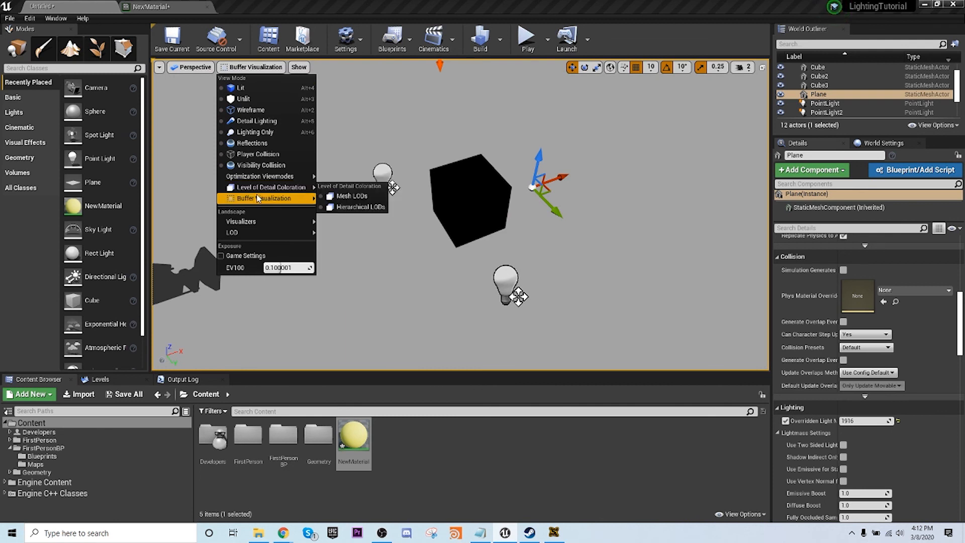
pyautogui.moveTo(257, 198)
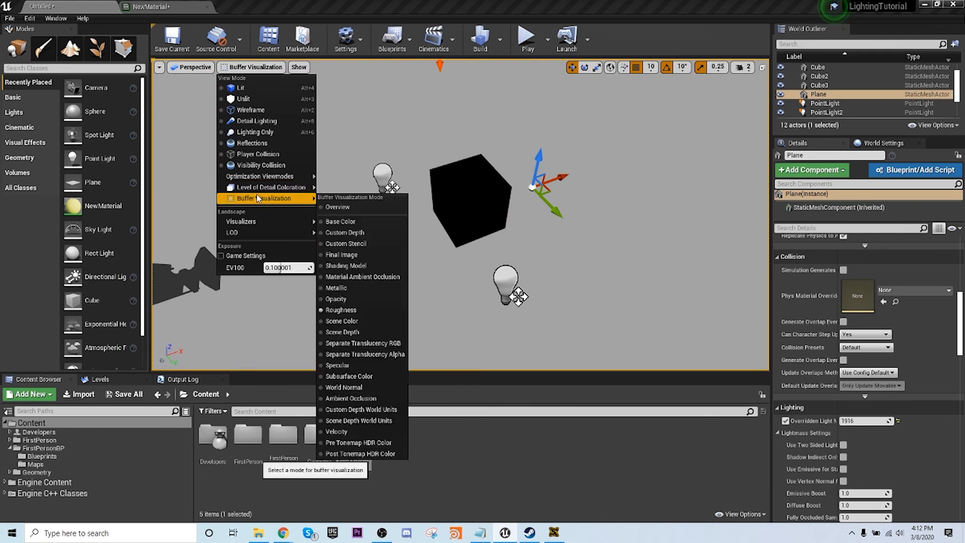
pyautogui.click(349, 367)
pyautogui.moveTo(449, 285); pyautogui.dragTo(438, 250, button='right')
pyautogui.press('d')
# - Examine all buffers around the cubes in the buffer visualization Overview and return the viewport to Lit
pyautogui.click(252, 67)
pyautogui.moveTo(282, 198)
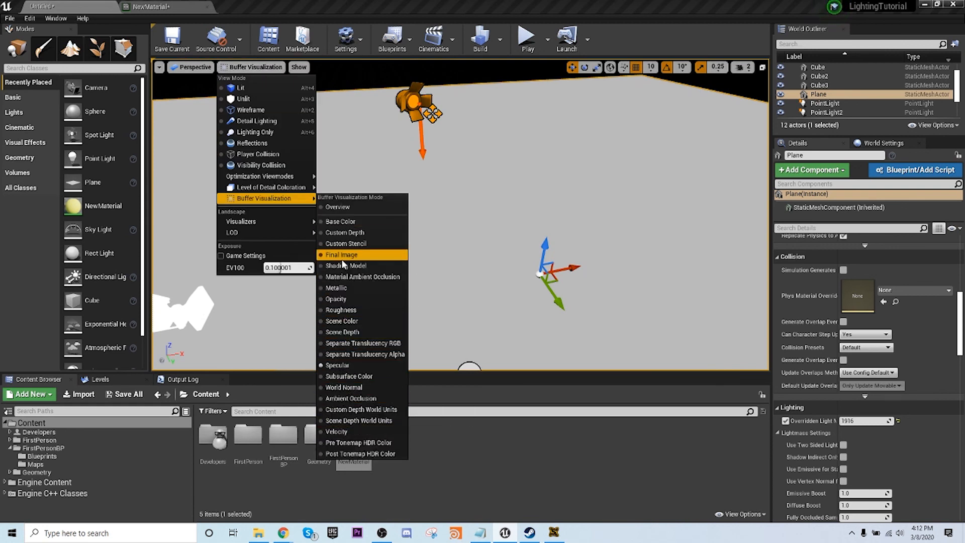
pyautogui.click(338, 206)
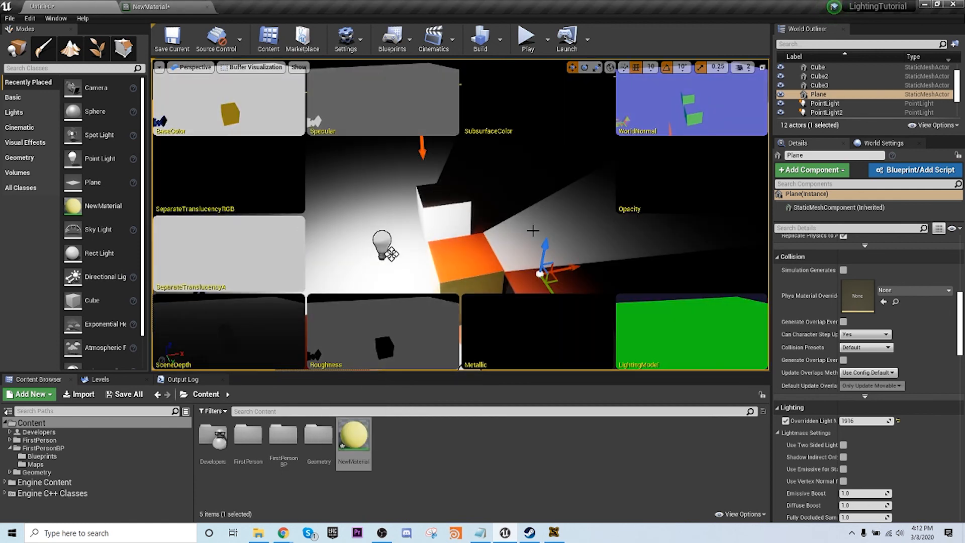
pyautogui.moveTo(492, 235)
pyautogui.mouseDown(button='right')
pyautogui.moveTo(432, 279)
pyautogui.moveTo(425, 252)
pyautogui.moveTo(492, 235)
pyautogui.mouseUp(button='right')
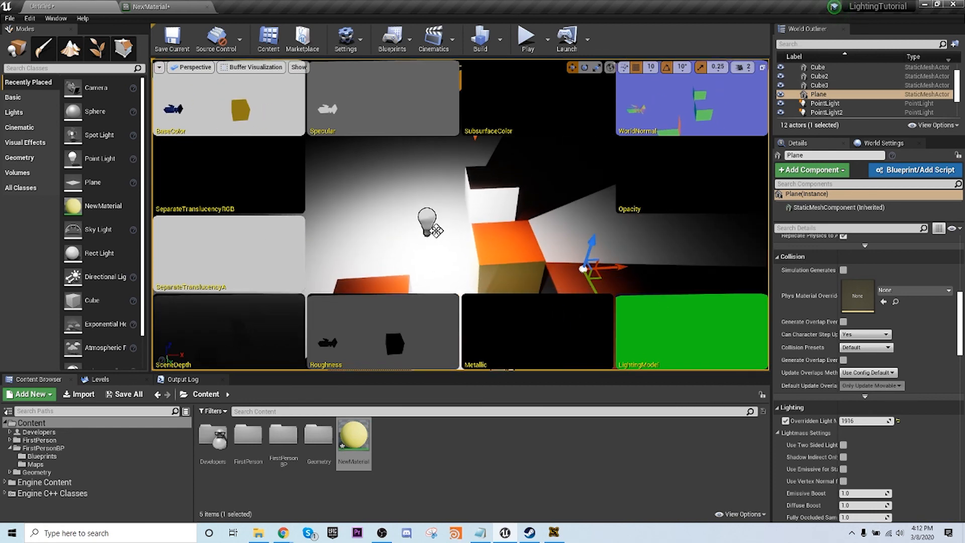
pyautogui.moveTo(580, 215)
pyautogui.mouseDown(button='right')
pyautogui.moveTo(563, 201)
pyautogui.moveTo(573, 221)
pyautogui.moveTo(581, 215)
pyautogui.mouseUp(button='right')
pyautogui.click(274, 70)
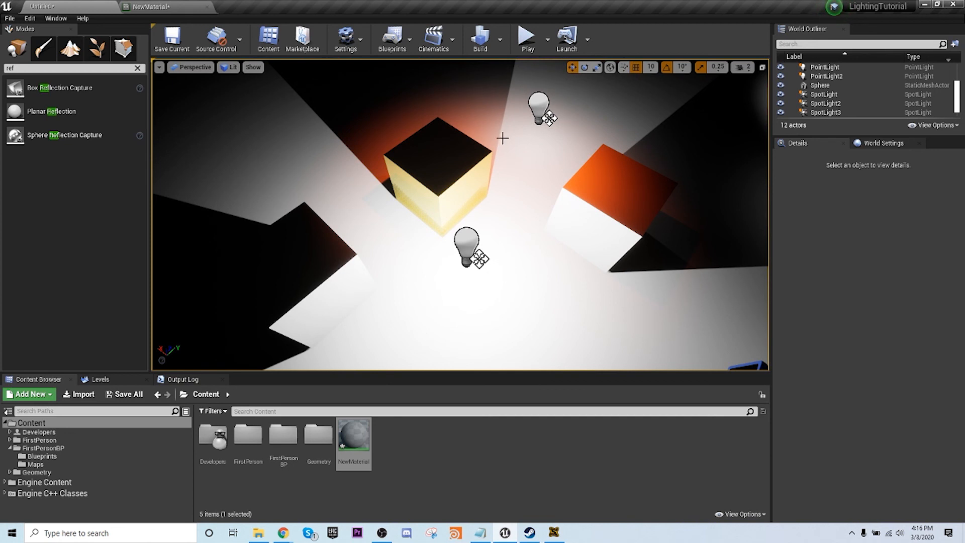
# - Search the placeable actors for "expo" and place an Exponential Height Fog in the level at about X 120, Y 440, Z 10
pyautogui.moveTo(486, 135); pyautogui.dragTo(540, 102, button='right')
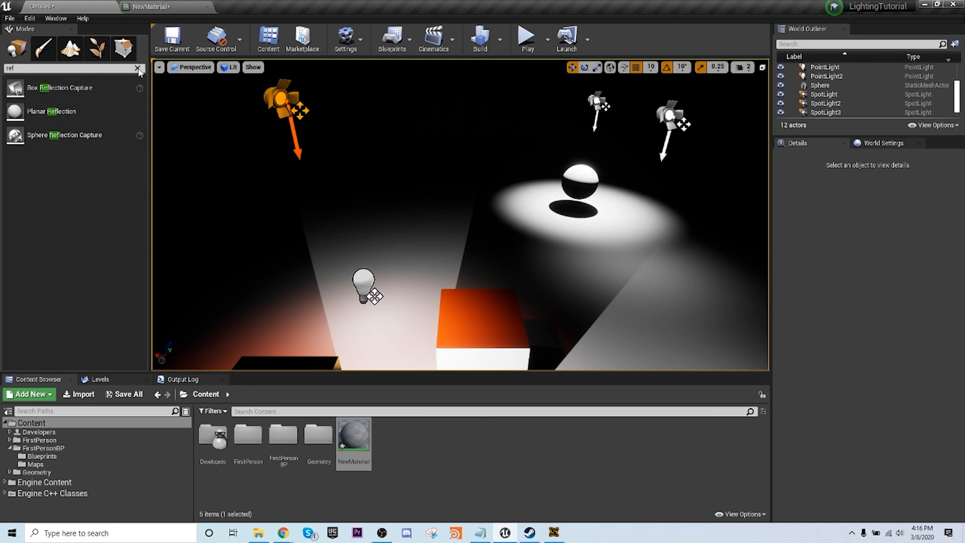
pyautogui.click(138, 67)
pyautogui.write('expo')
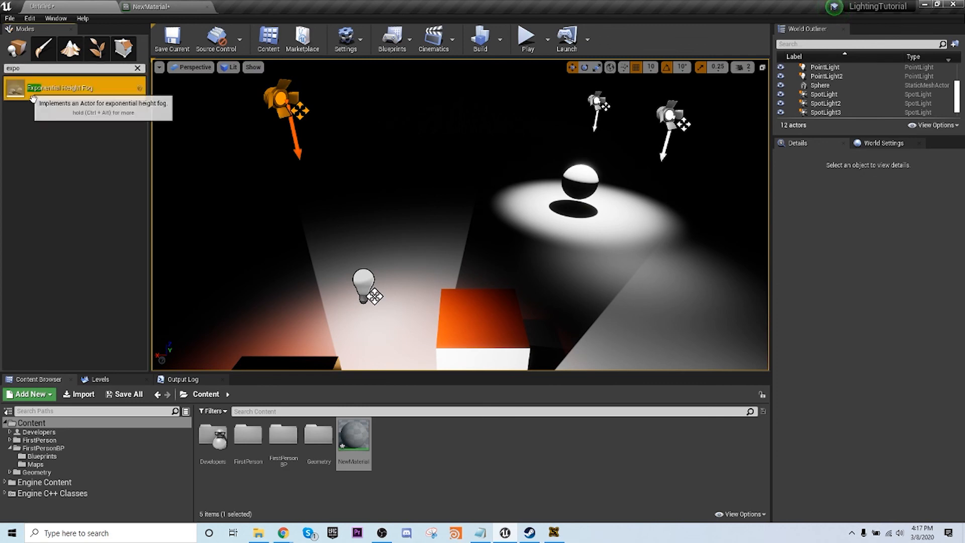
pyautogui.moveTo(55, 88); pyautogui.dragTo(457, 262)
pyautogui.moveTo(457, 262); pyautogui.dragTo(527, 273, button='right')
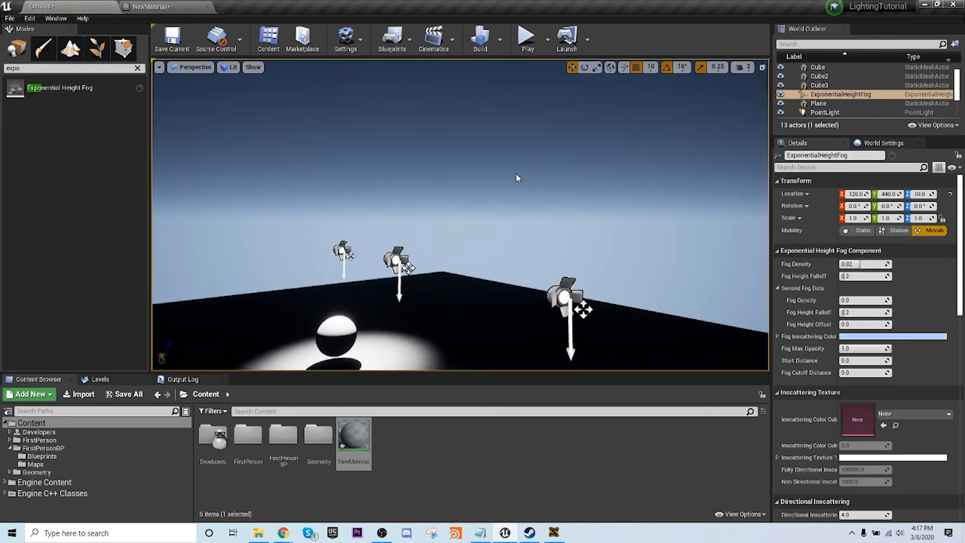
# - Set the Exponential Height Fog's inscattering color to black
pyautogui.moveTo(516, 178); pyautogui.dragTo(446, 245, button='right')
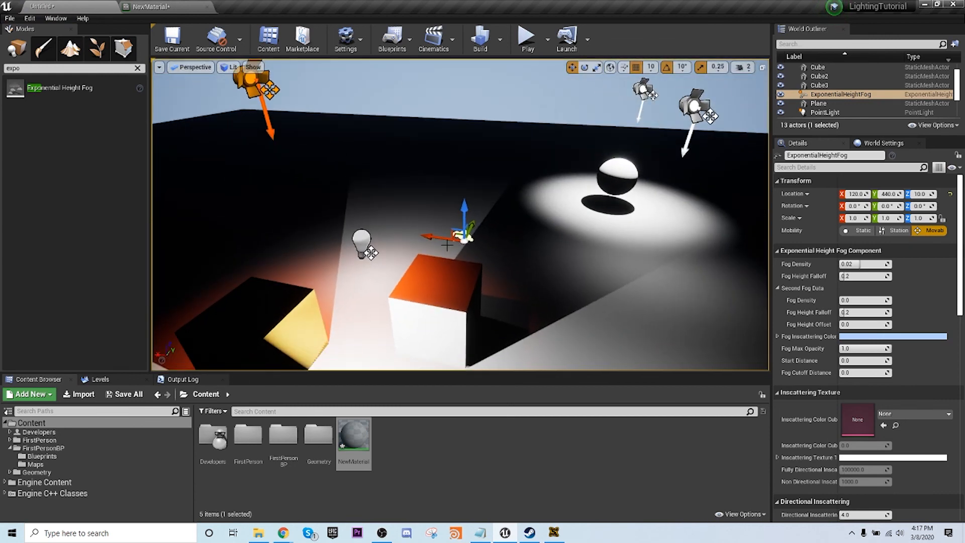
pyautogui.click(868, 337)
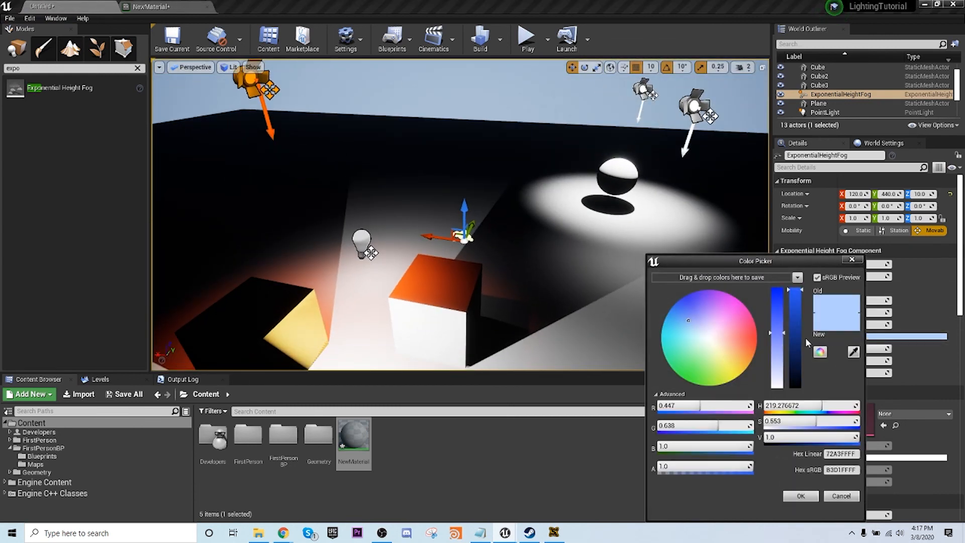
pyautogui.moveTo(795, 299); pyautogui.dragTo(802, 400)
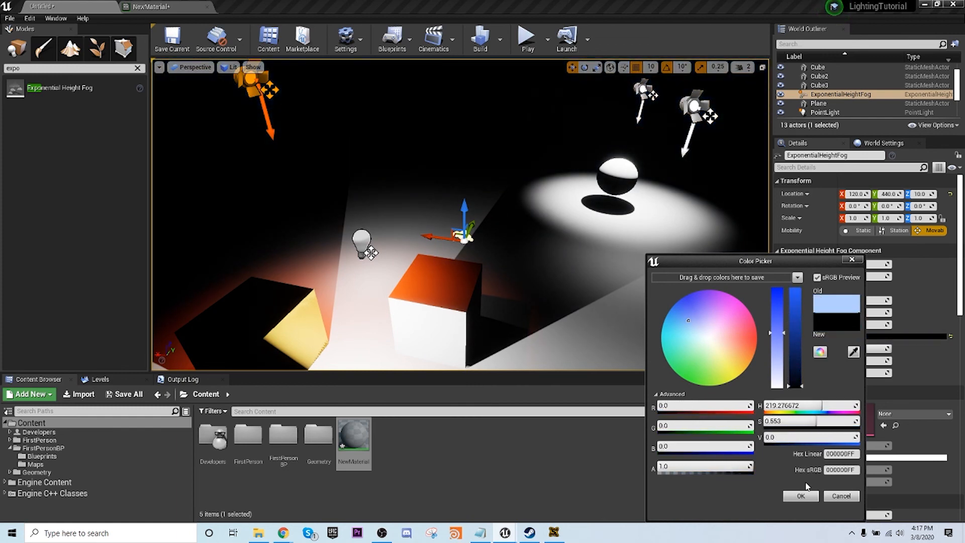
pyautogui.click(801, 495)
# - Enable Volumetric Fog on the height fog and set its extinction scale to about 7.3 to show the spot light beams
pyautogui.moveTo(548, 271); pyautogui.dragTo(531, 216, button='right')
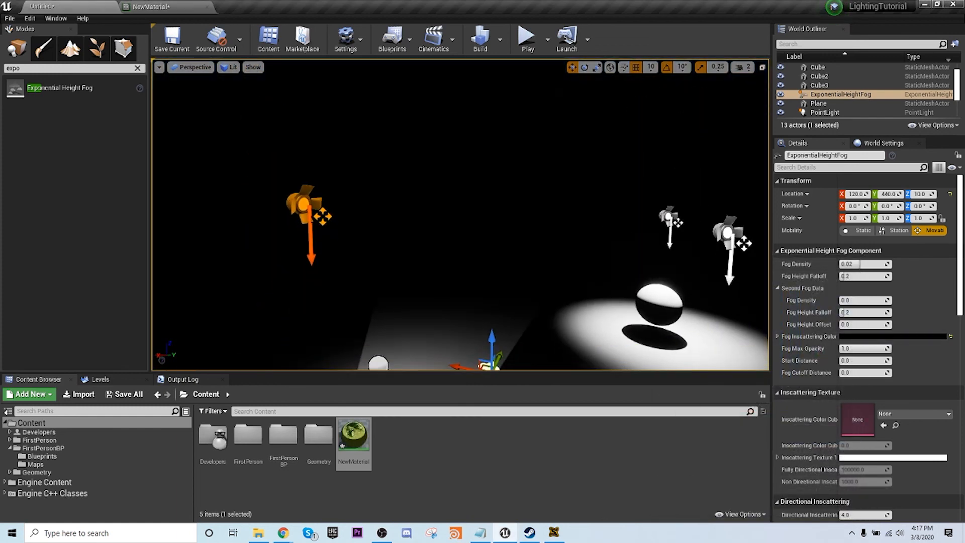
pyautogui.moveTo(449, 255); pyautogui.dragTo(449, 324, button='right')
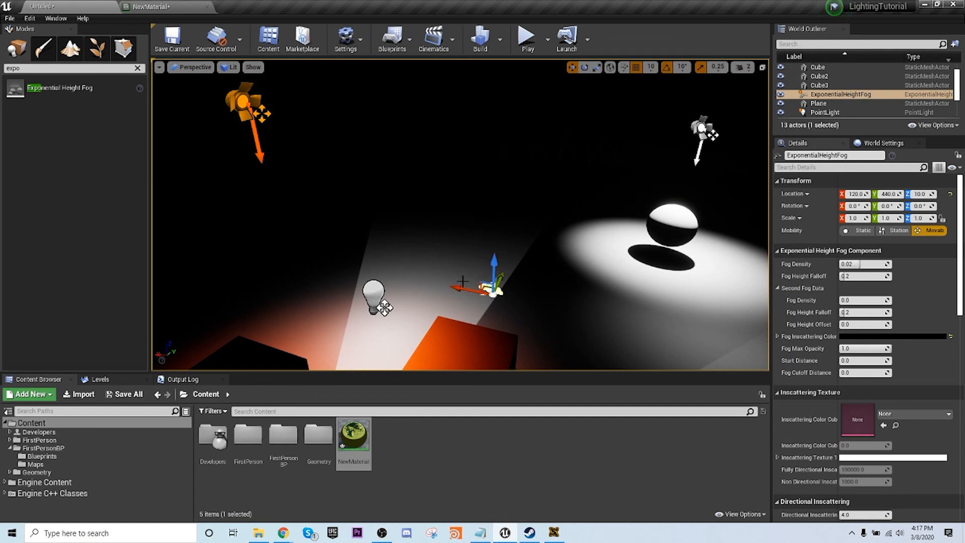
pyautogui.moveTo(447, 275); pyautogui.dragTo(476, 285, button='right')
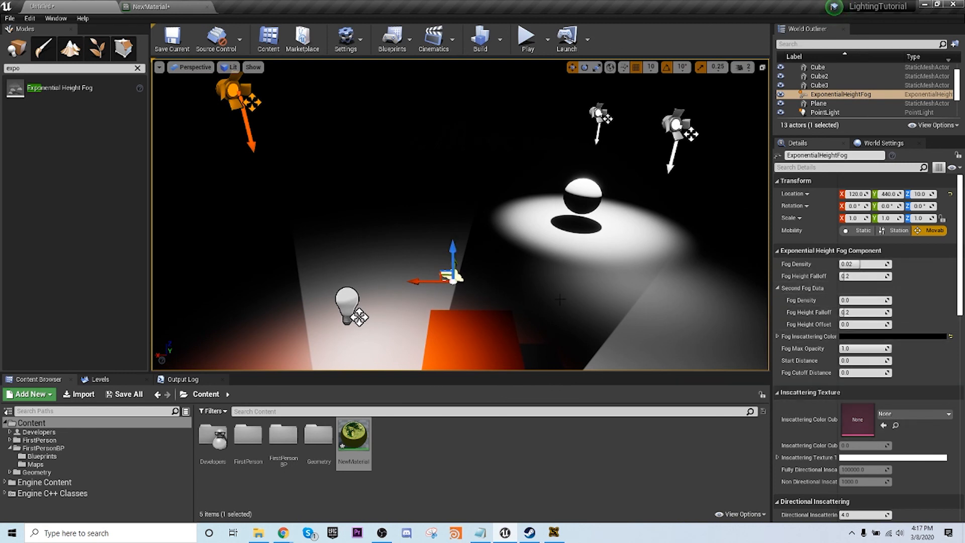
pyautogui.scroll(-5, 844, 352)
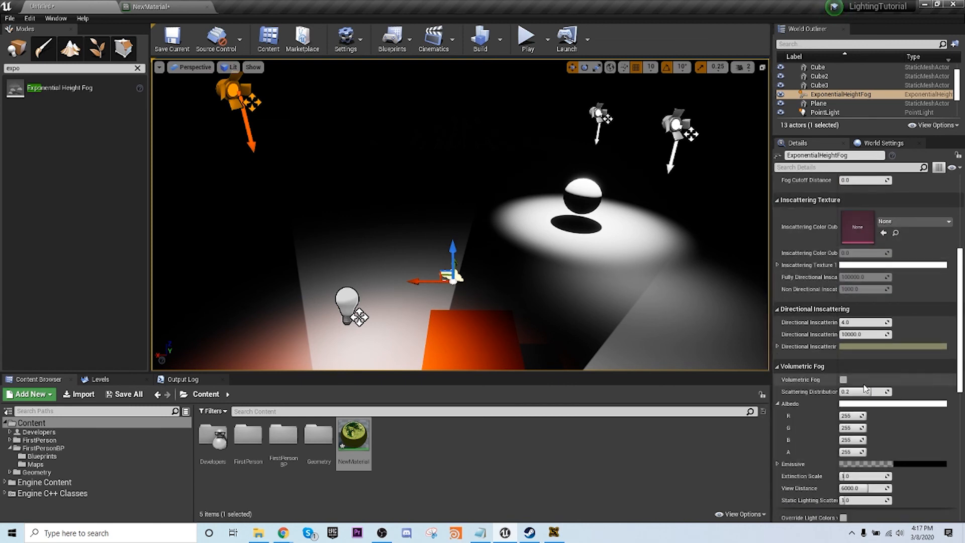
pyautogui.click(844, 380)
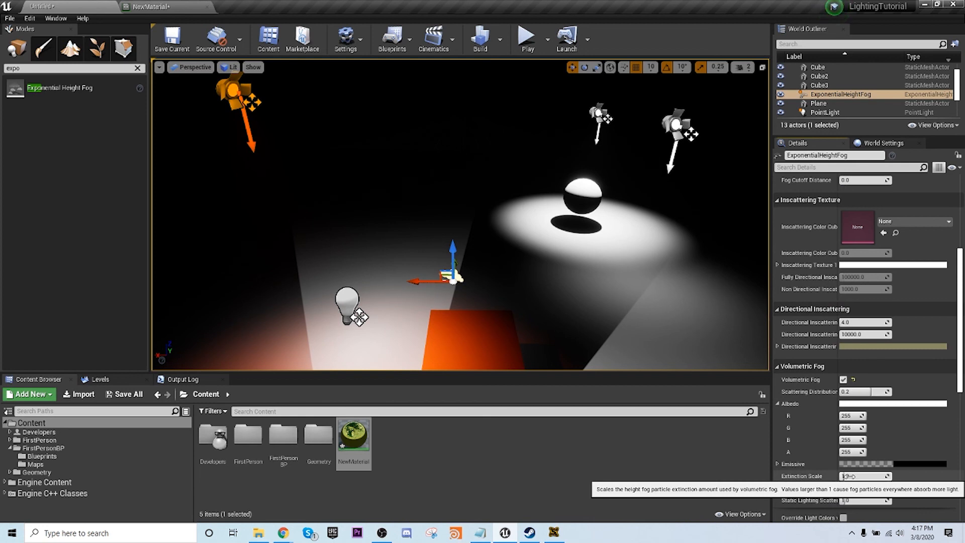
pyautogui.moveTo(848, 476); pyautogui.dragTo(878, 476)
pyautogui.moveTo(654, 301); pyautogui.dragTo(724, 286, button='right')
pyautogui.press('a')
pyautogui.press('d')
pyautogui.moveTo(525, 205); pyautogui.dragTo(424, 208, button='right')
pyautogui.press('d')
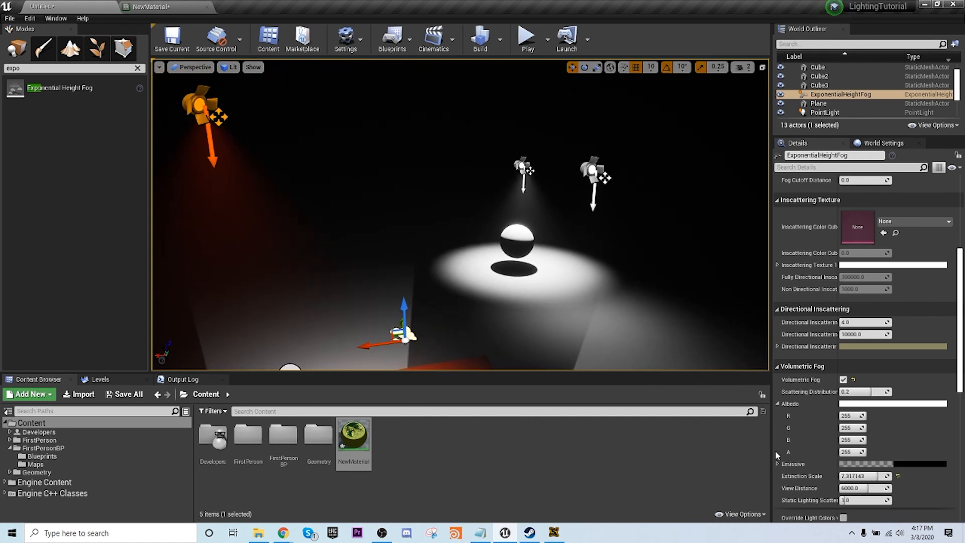
# - Raise the volumetric fog's extinction scale further and check the beams around the spot lights
pyautogui.moveTo(866, 476); pyautogui.dragTo(888, 476)
pyautogui.moveTo(453, 221); pyautogui.dragTo(476, 213, button='right')
pyautogui.press('a')
pyautogui.press('d')
pyautogui.press('s')
pyautogui.press('w')
pyautogui.press('w')
pyautogui.moveTo(474, 142); pyautogui.dragTo(499, 139, button='right')
# - Inspect the light settings and fog beam of the dim spot light beside the sphere
pyautogui.click(449, 139)
pyautogui.moveTo(437, 149); pyautogui.dragTo(378, 146)
pyautogui.moveTo(444, 210); pyautogui.dragTo(424, 209, button='right')
pyautogui.click(684, 155)
pyautogui.moveTo(684, 155); pyautogui.dragTo(752, 152, button='right')
pyautogui.click(441, 146)
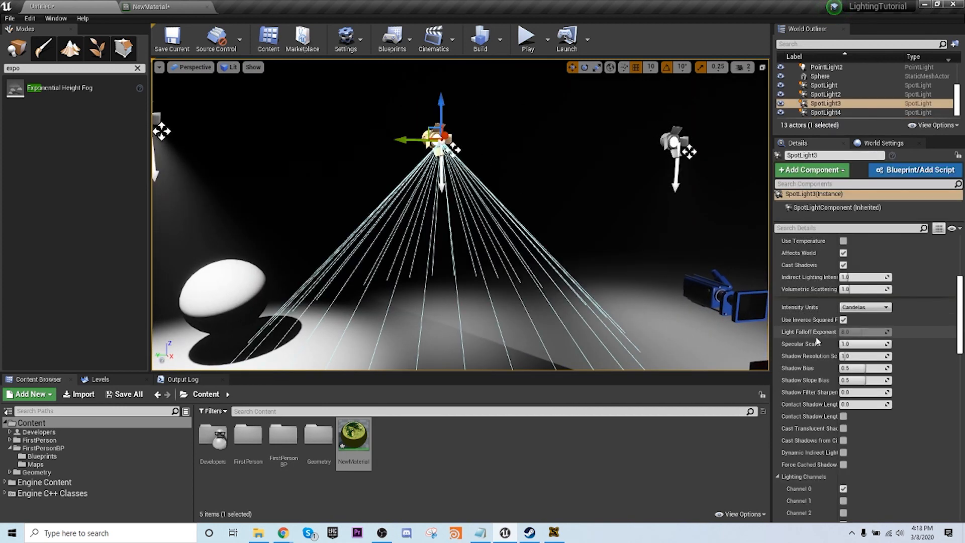
pyautogui.scroll(5, 818, 342)
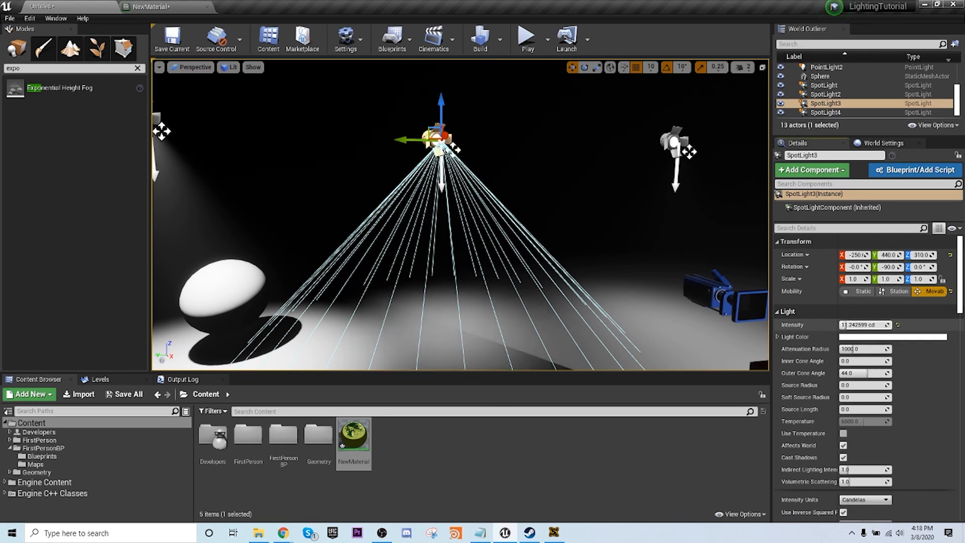
pyautogui.click(536, 169)
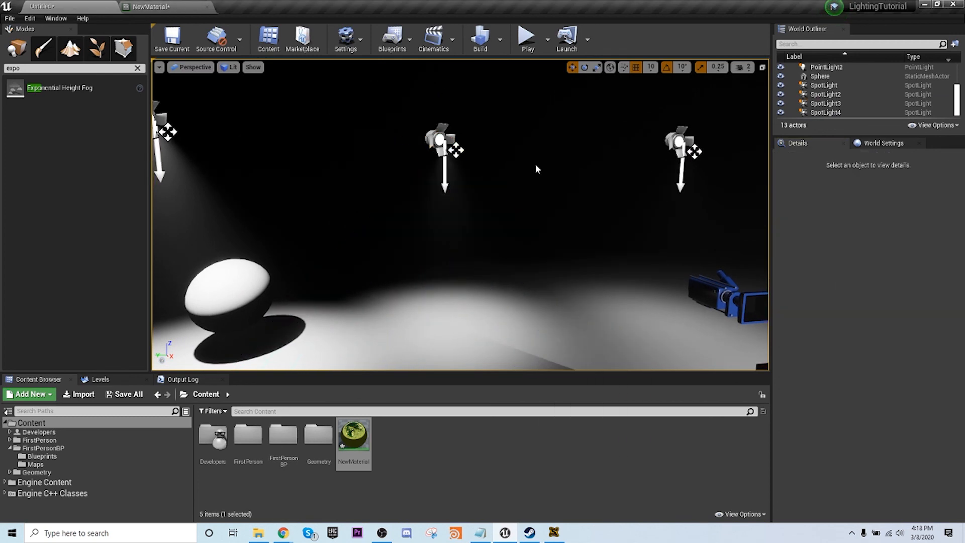
# - Compare the fog beams of the bright spot light above the sphere and the orange spot light
pyautogui.moveTo(493, 195); pyautogui.dragTo(418, 208, button='right')
pyautogui.click(506, 130)
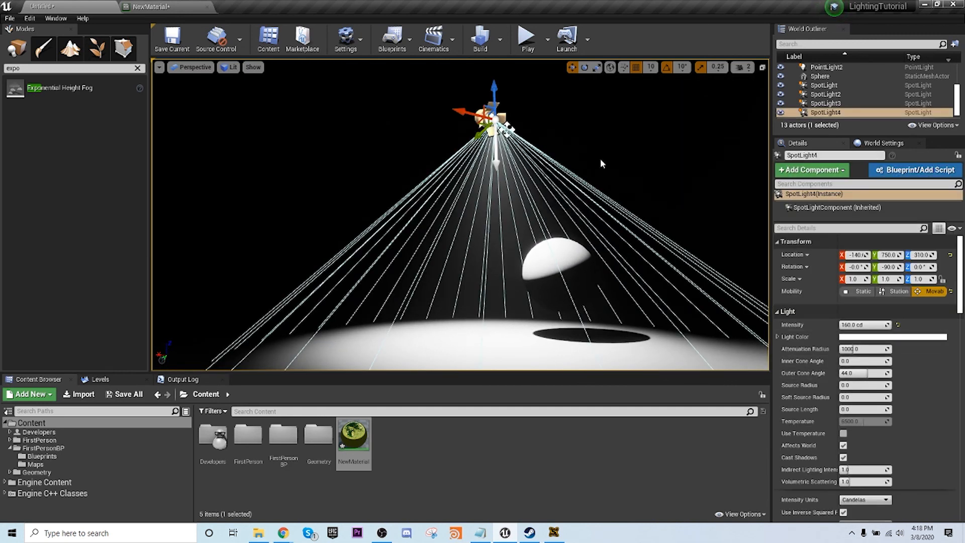
pyautogui.click(600, 161)
pyautogui.moveTo(597, 171)
pyautogui.mouseDown(button='right')
pyautogui.moveTo(588, 166)
pyautogui.moveTo(595, 177)
pyautogui.mouseUp(button='right')
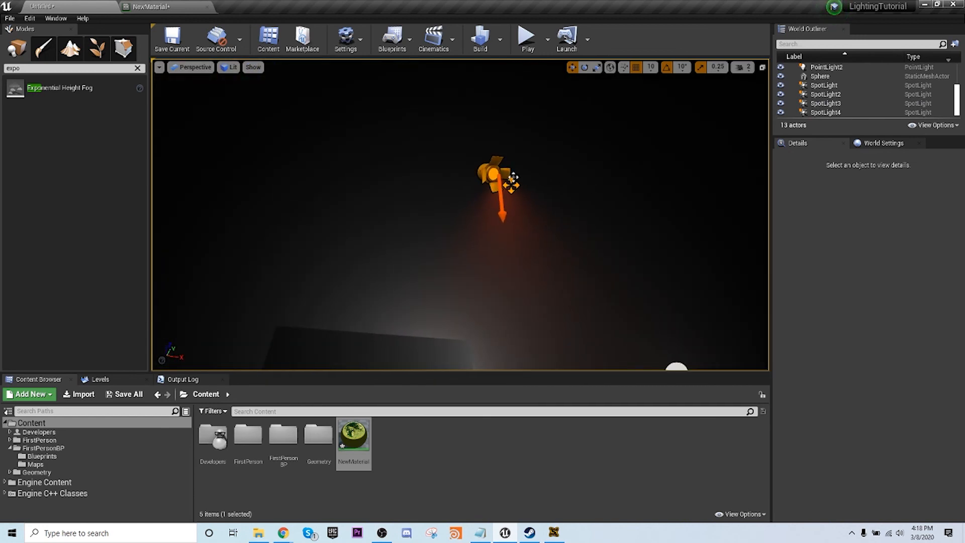
pyautogui.click(495, 175)
pyautogui.moveTo(495, 175); pyautogui.dragTo(527, 219, button='right')
pyautogui.click(561, 177)
pyautogui.moveTo(561, 178); pyautogui.dragTo(532, 176, button='right')
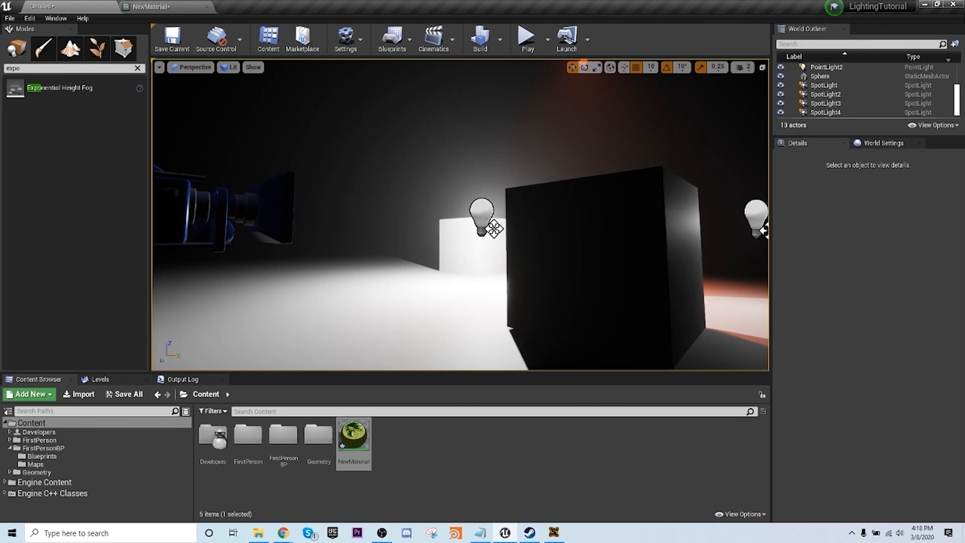
# - Focus the view on the point light behind the cube and examine its glow in the fog
pyautogui.click(487, 226)
pyautogui.press('f')
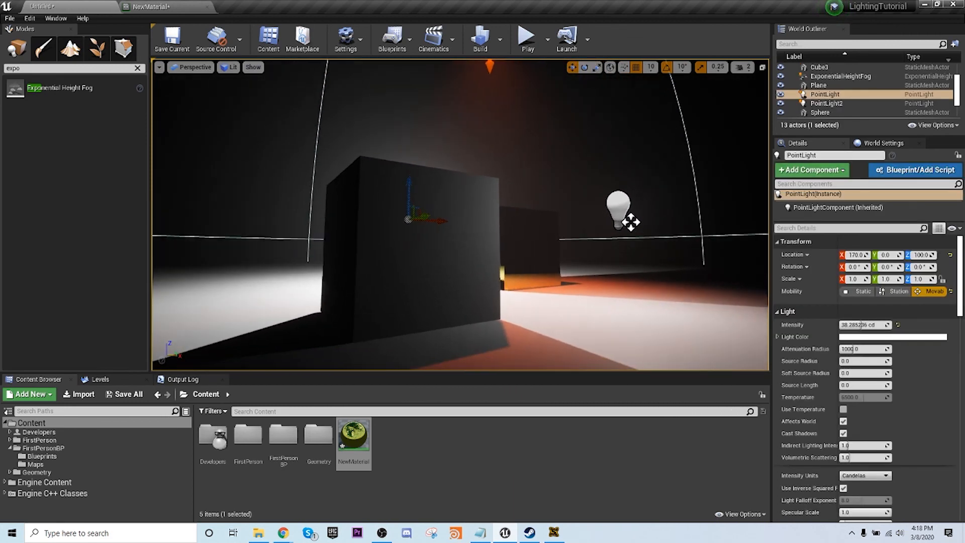
pyautogui.moveTo(551, 229); pyautogui.dragTo(590, 230, button='right')
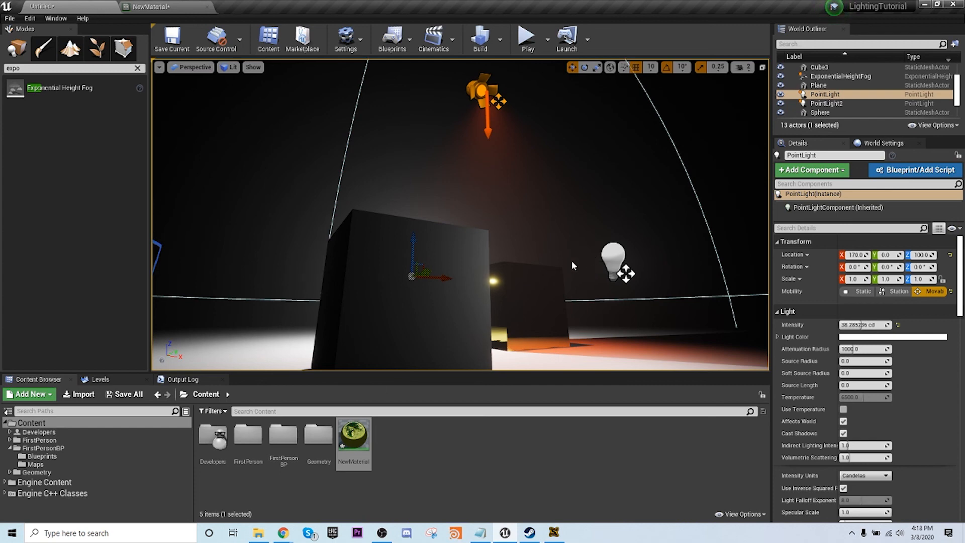
pyautogui.moveTo(486, 260); pyautogui.dragTo(486, 260, button='right')
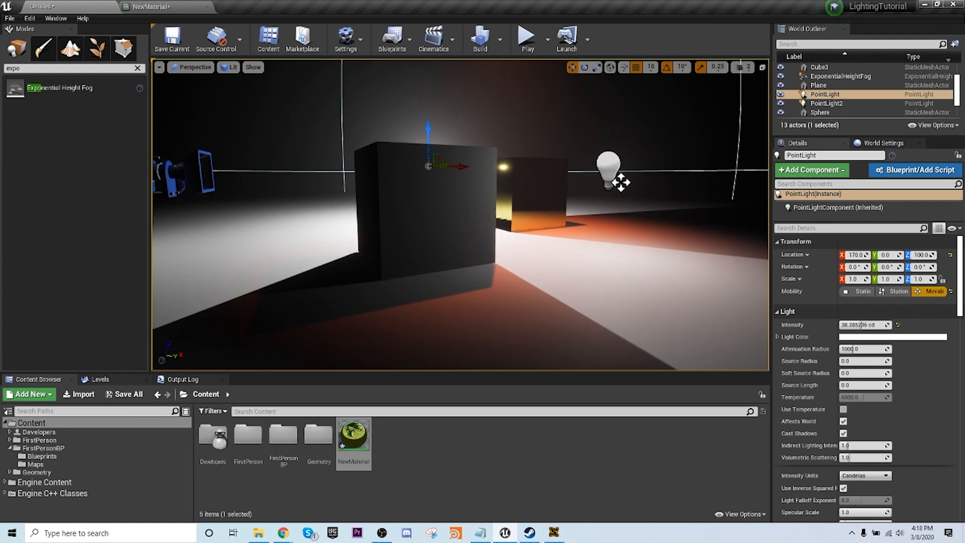
# - Turn off the camera's Min Brightness and Max Brightness exposure overrides
pyautogui.click(241, 180)
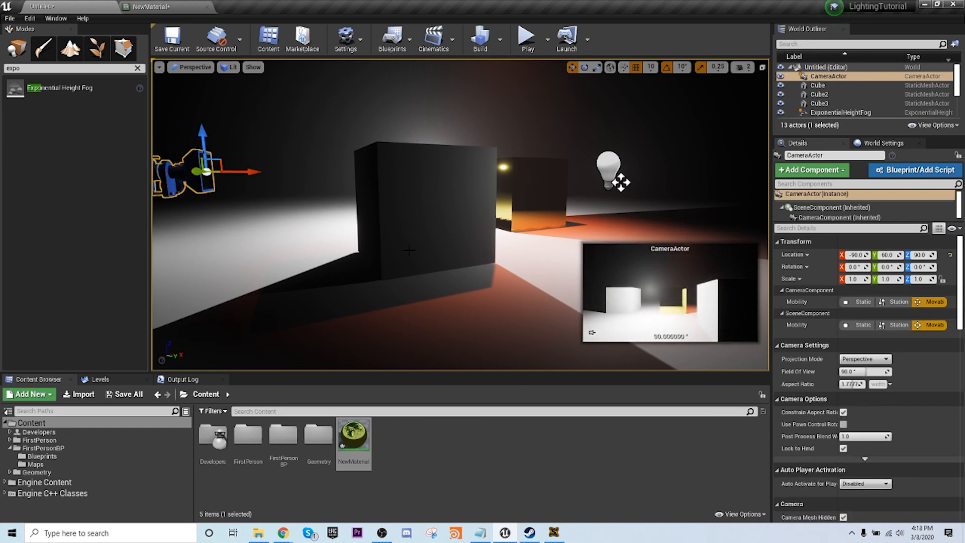
pyautogui.moveTo(486, 260); pyautogui.dragTo(486, 260, button='right')
pyautogui.moveTo(463, 228); pyautogui.dragTo(411, 198, button='right')
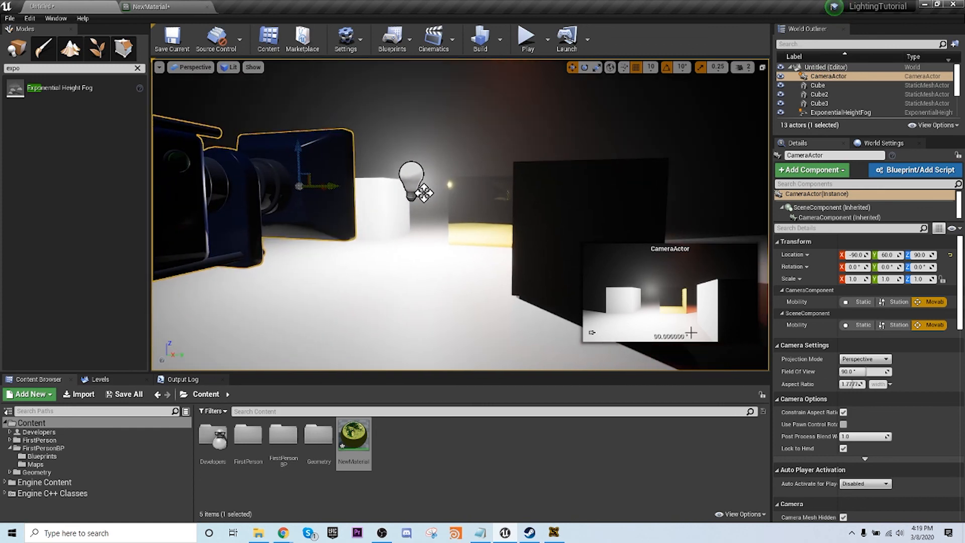
pyautogui.scroll(-10, 794, 360)
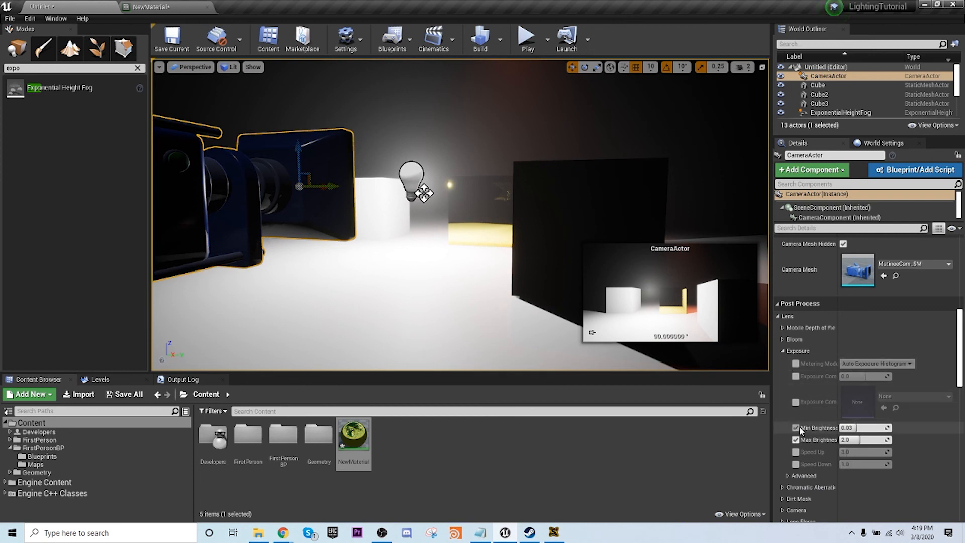
pyautogui.click(796, 428)
pyautogui.click(796, 440)
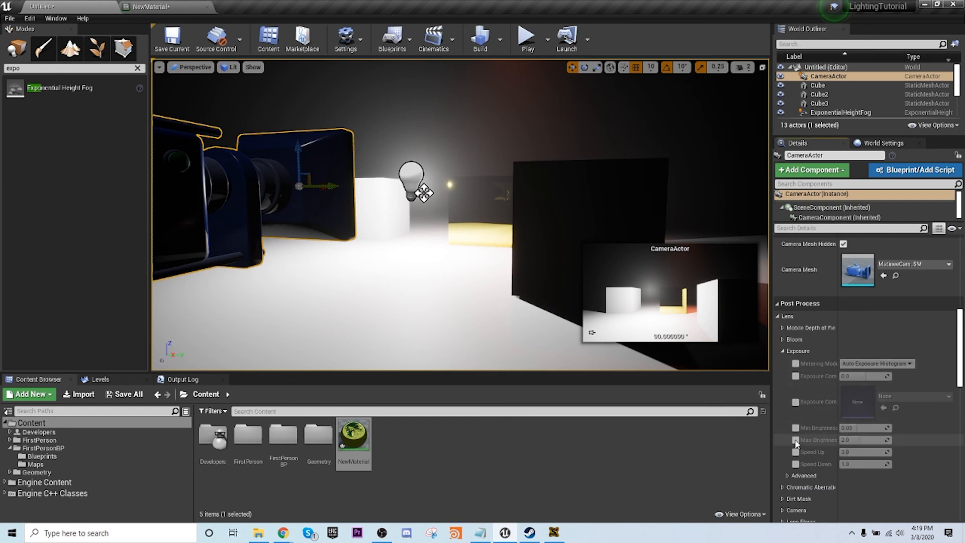
pyautogui.click(782, 352)
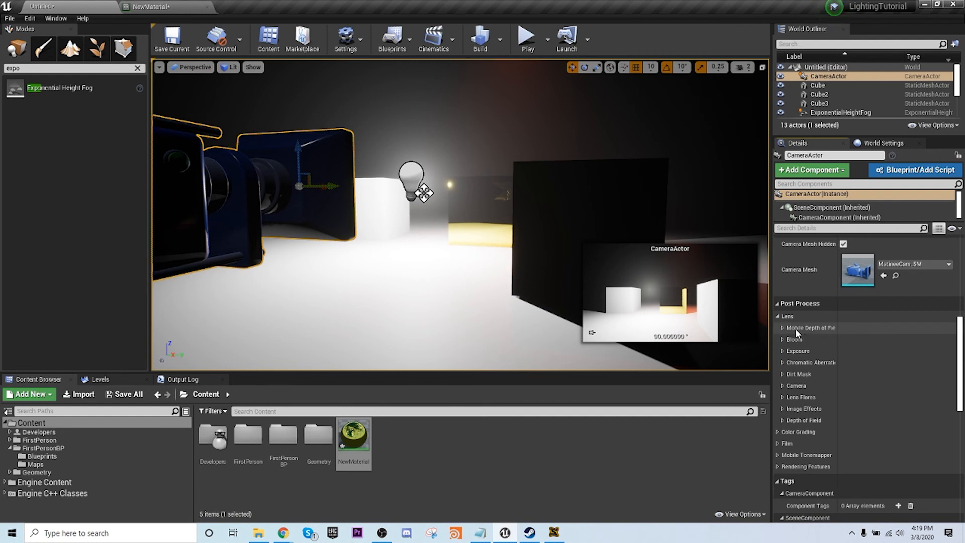
# - Try a chromatic aberration intensity of 5.0 on the camera and switch that override off again
pyautogui.click(783, 362)
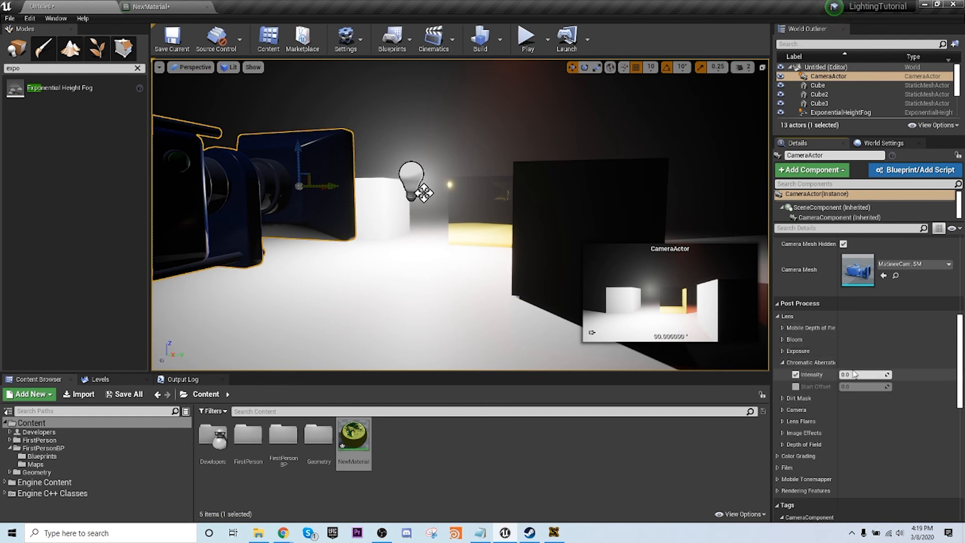
pyautogui.moveTo(853, 373); pyautogui.dragTo(884, 374)
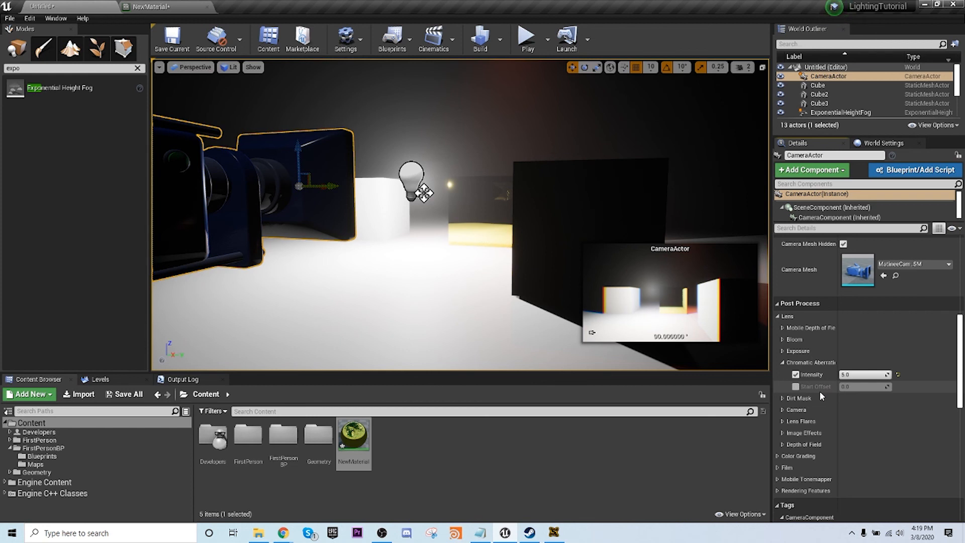
pyautogui.click(795, 375)
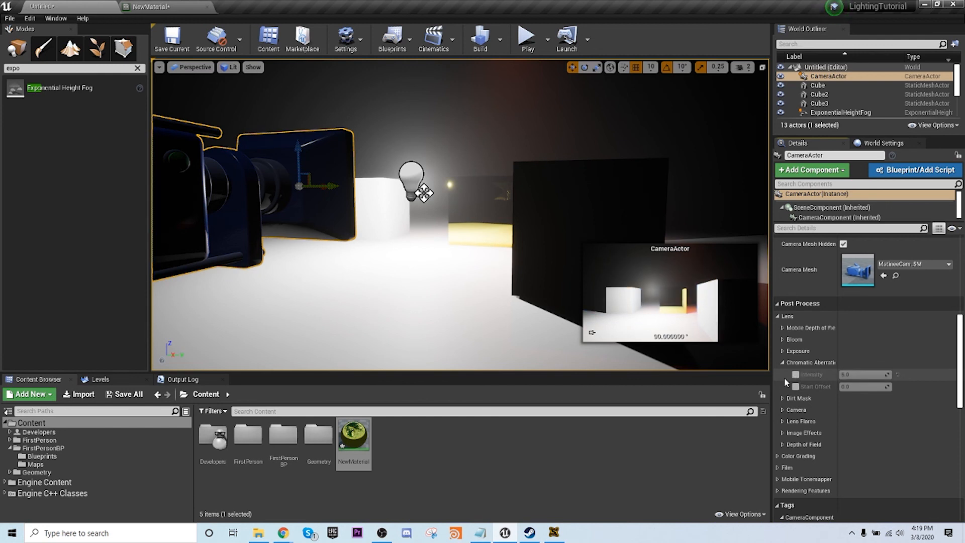
pyautogui.click(783, 363)
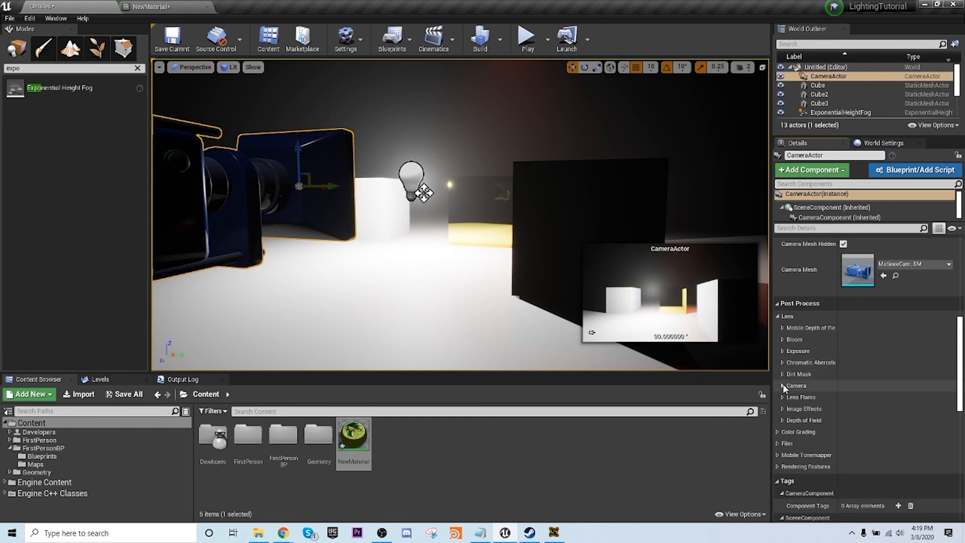
# - Enable the camera's bloom Method and Intensity overrides, keeping the Standard method and setting the intensity to about 1
pyautogui.click(782, 375)
pyautogui.click(782, 374)
pyautogui.click(782, 340)
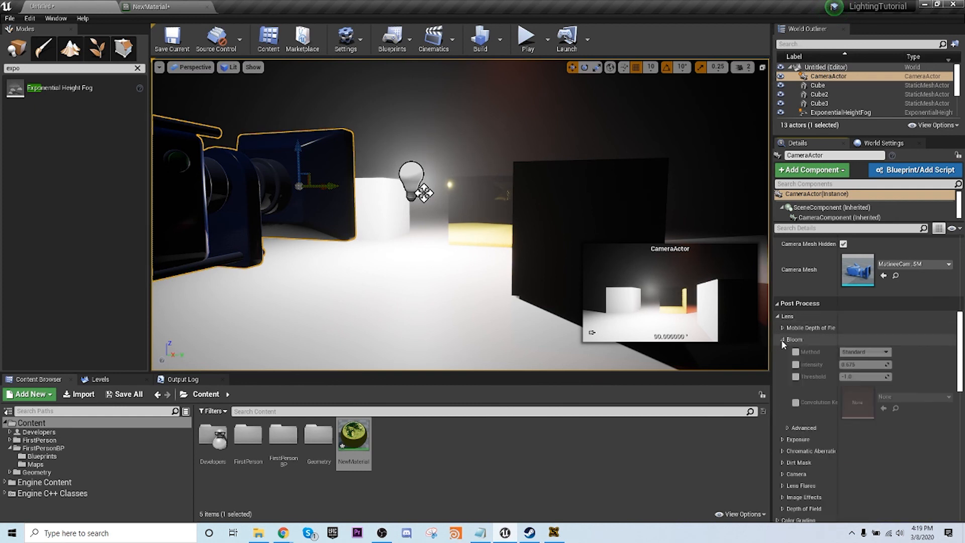
pyautogui.click(795, 352)
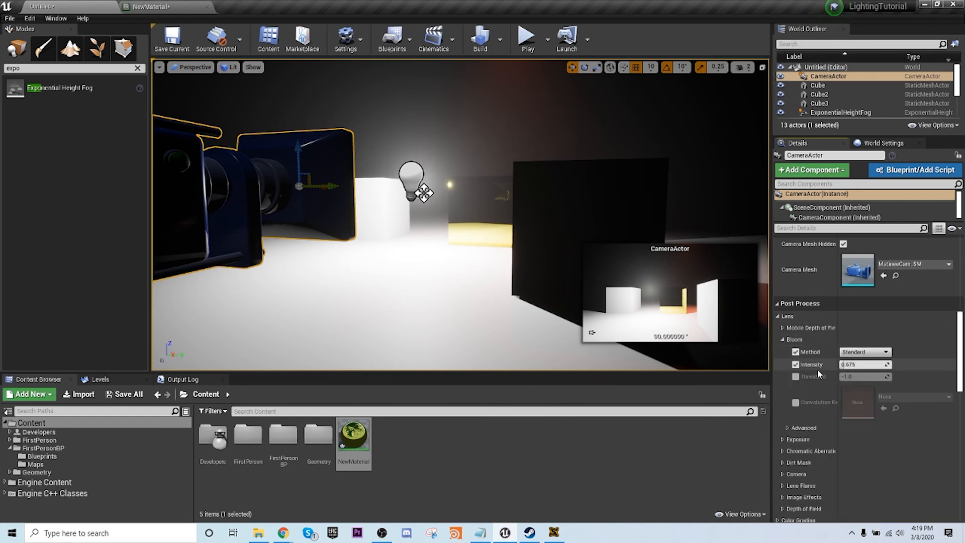
pyautogui.moveTo(855, 364)
pyautogui.mouseDown()
pyautogui.moveTo(895, 364)
pyautogui.moveTo(851, 365)
pyautogui.mouseUp()
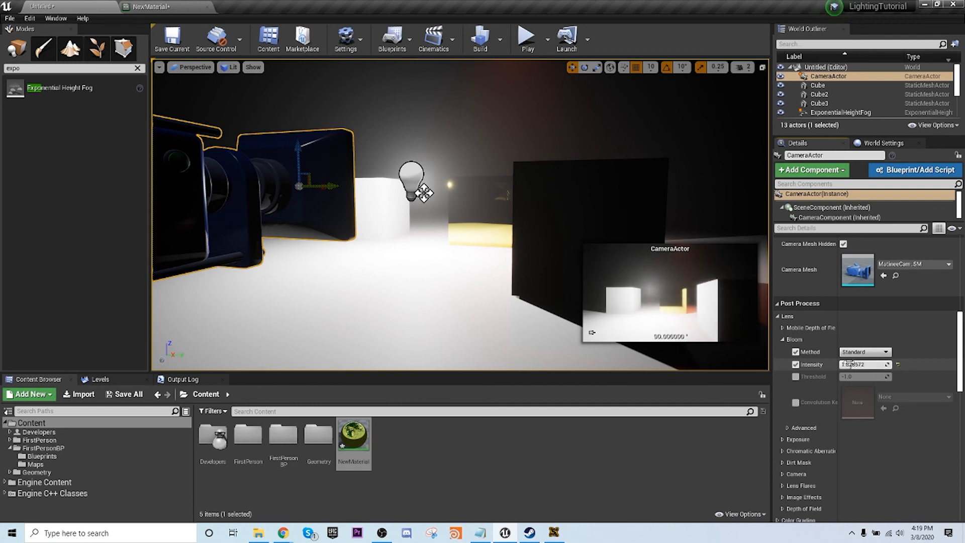
pyautogui.click(783, 340)
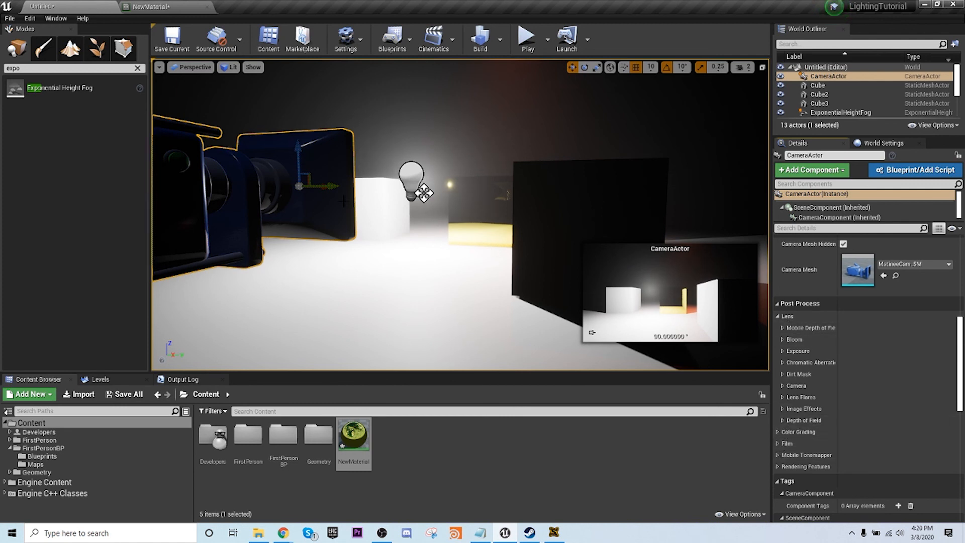
# - Search the placeable actors for "post" and place a Post Process Volume on the floor in front of the white cube
pyautogui.click(137, 68)
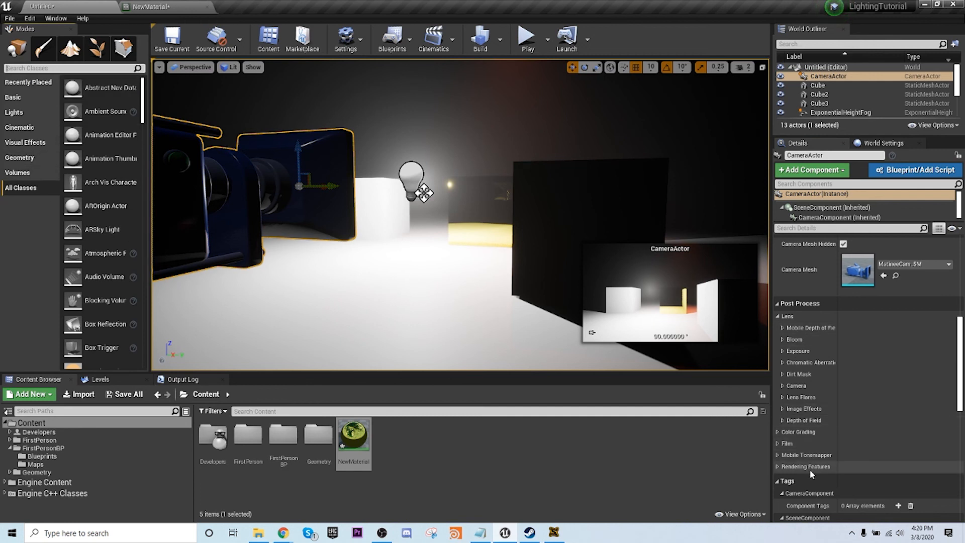
pyautogui.press('a')
pyautogui.moveTo(392, 286); pyautogui.dragTo(490, 306, button='right')
pyautogui.press('s')
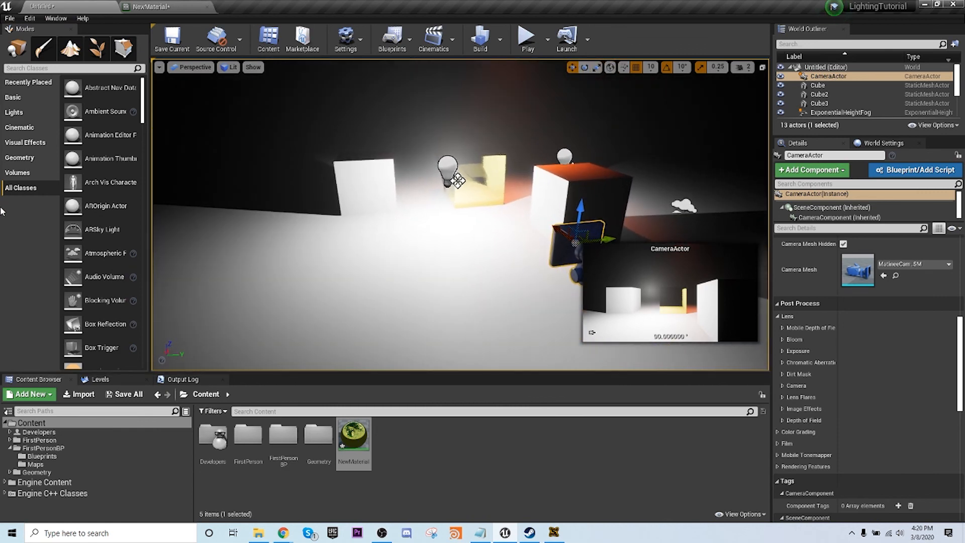
pyautogui.click(55, 73)
pyautogui.write('post')
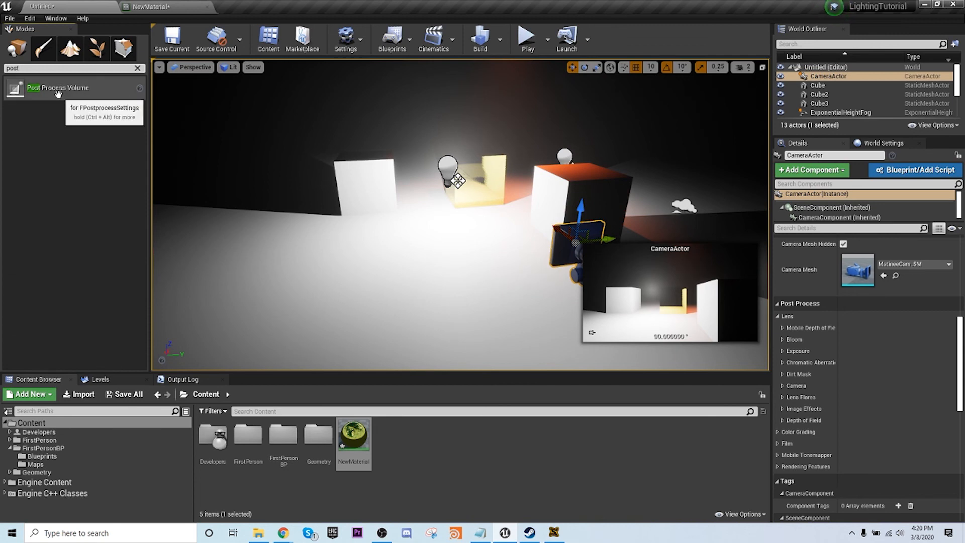
pyautogui.moveTo(58, 94); pyautogui.dragTo(406, 269)
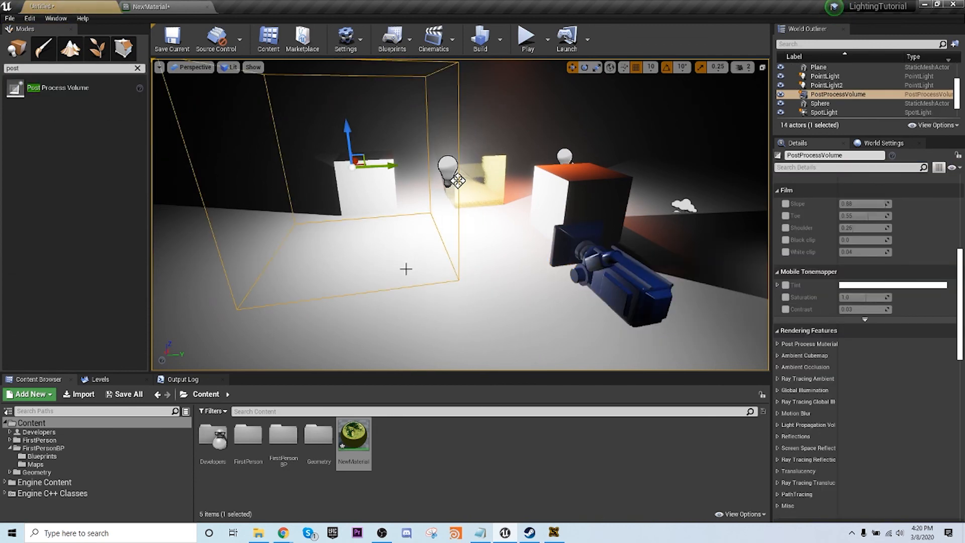
# - Move the post process volume along the Y axis to about -210, away from the yellow cube
pyautogui.moveTo(406, 269); pyautogui.dragTo(422, 250, button='right')
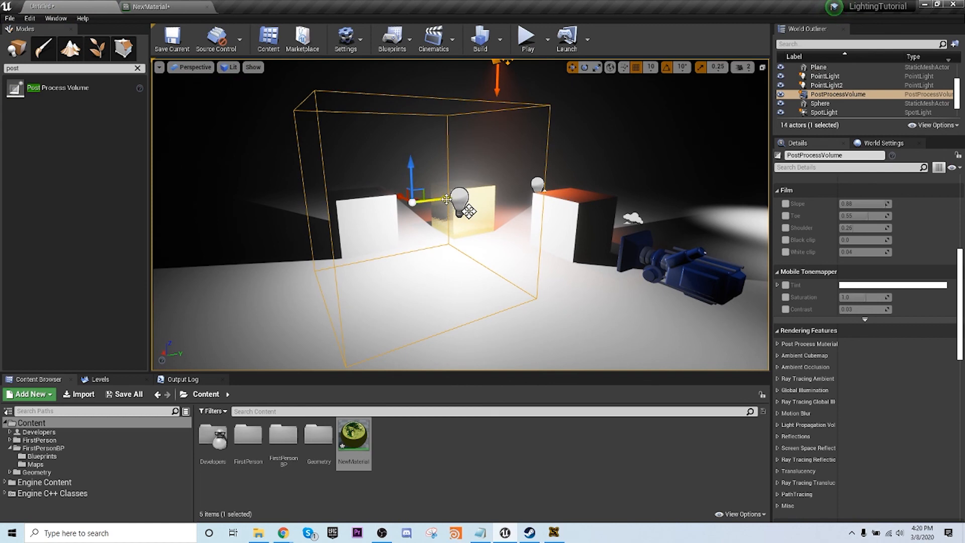
pyautogui.moveTo(447, 199); pyautogui.dragTo(393, 210)
pyautogui.moveTo(432, 259); pyautogui.dragTo(478, 209, button='right')
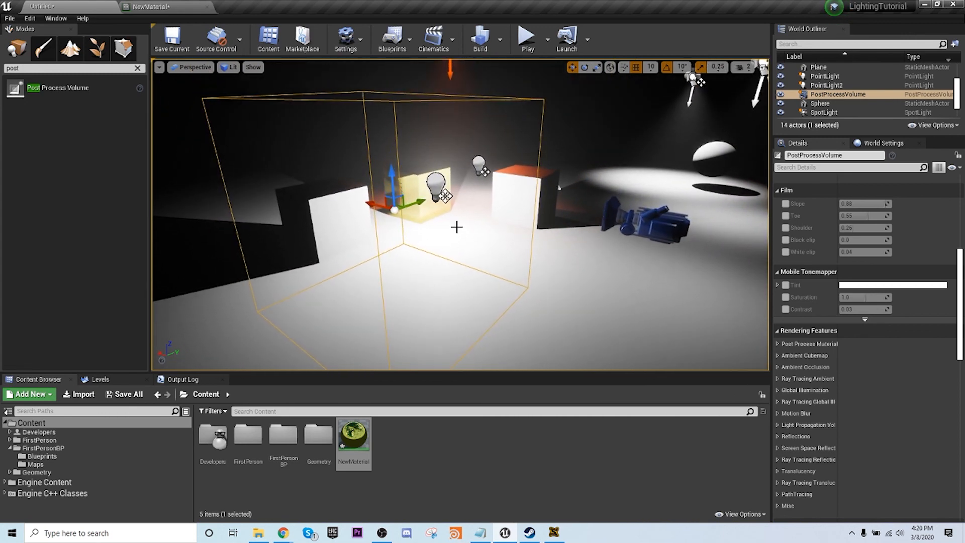
pyautogui.moveTo(407, 156); pyautogui.dragTo(390, 181, button='right')
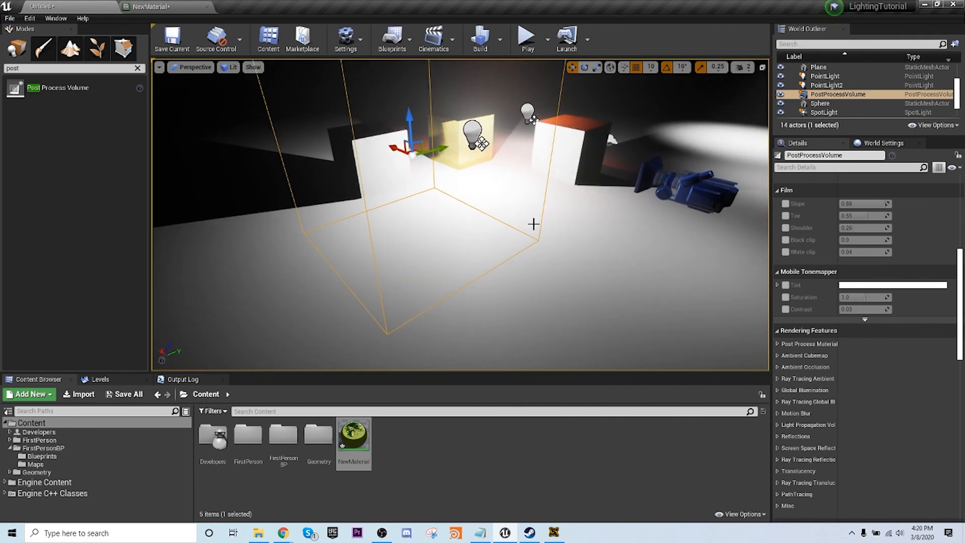
# - Enable the post process volume's white balance Temp override and set it to 1500, viewing the scene around the volume
pyautogui.scroll(2, 840, 355)
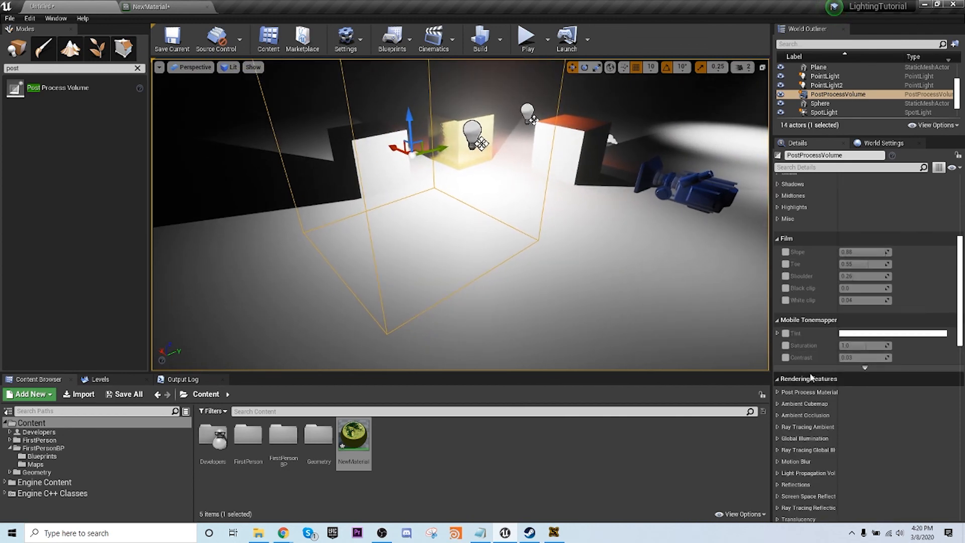
pyautogui.scroll(9, 811, 376)
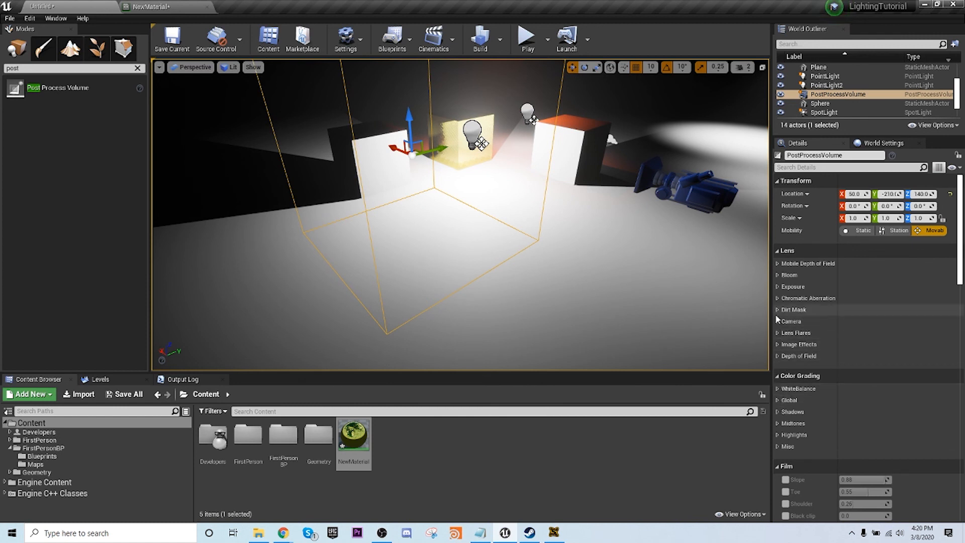
pyautogui.click(778, 389)
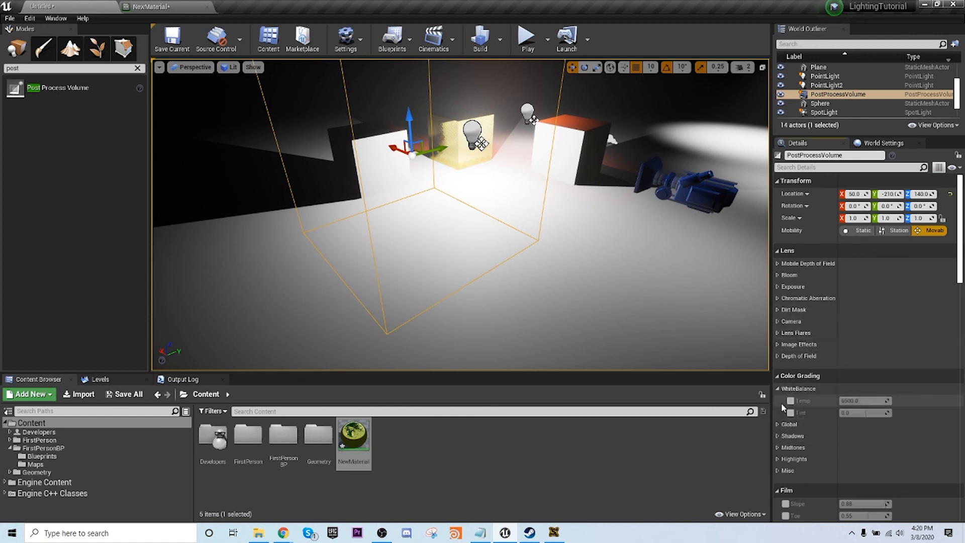
pyautogui.click(791, 400)
pyautogui.moveTo(862, 400); pyautogui.dragTo(844, 400)
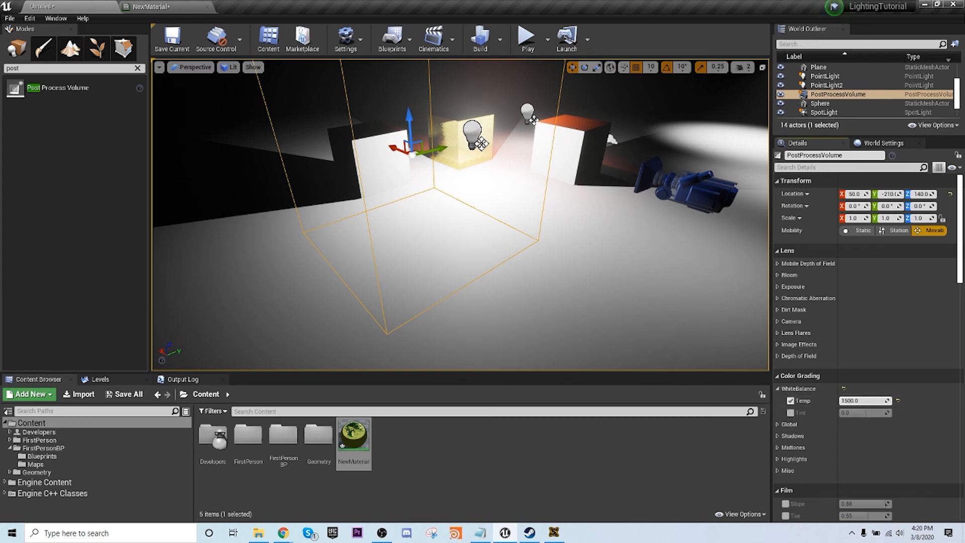
pyautogui.press('w')
pyautogui.moveTo(460, 216); pyautogui.dragTo(534, 196, button='right')
pyautogui.press('d')
pyautogui.press('s')
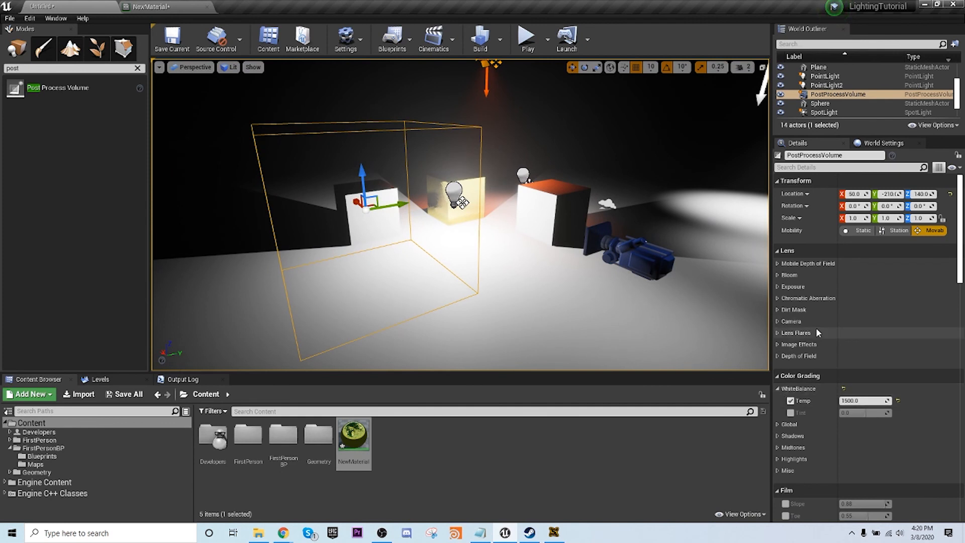
# - Enable Infinite Extent (Unbound) in the Post Process Volume Settings
pyautogui.scroll(-10, 815, 327)
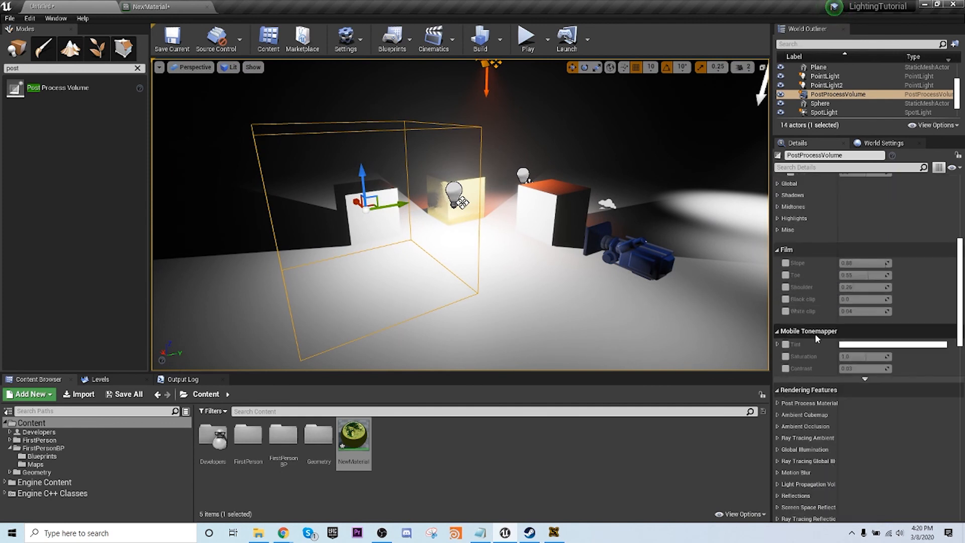
pyautogui.scroll(-8, 815, 333)
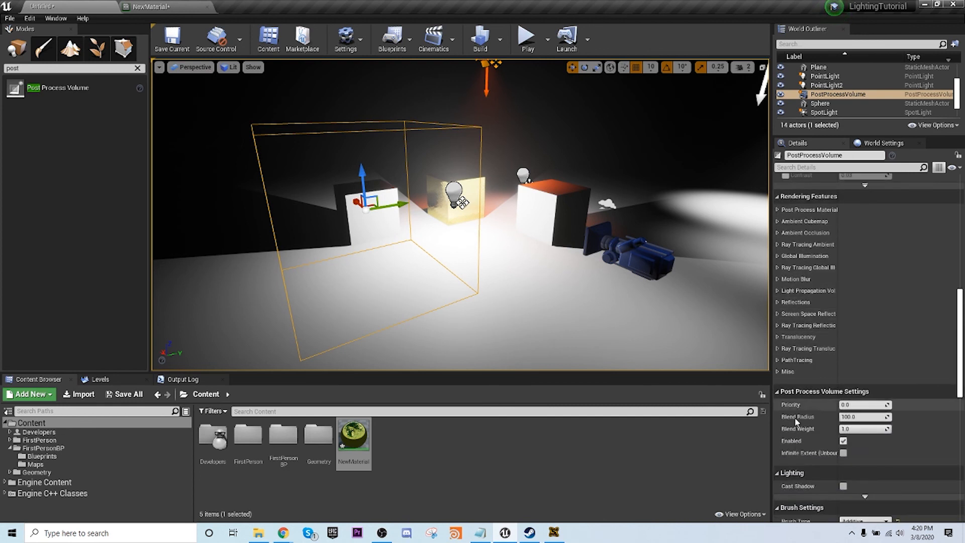
pyautogui.scroll(-1, 834, 377)
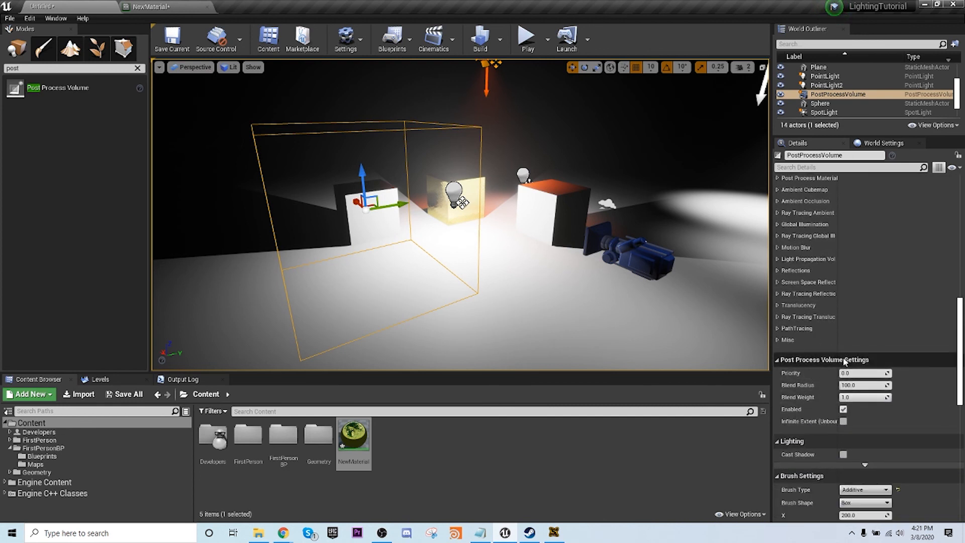
pyautogui.click(843, 421)
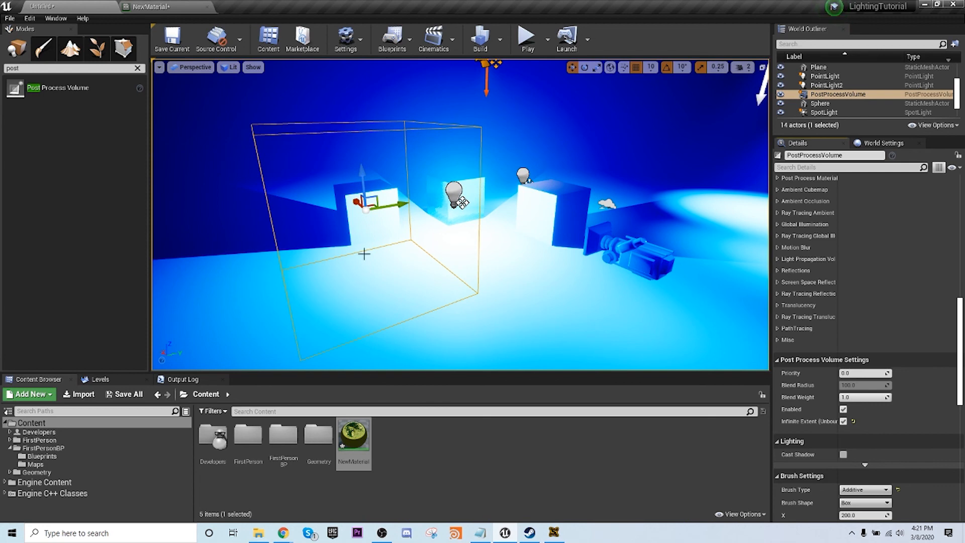
# - Try a white balance temperature of about 3686 on the post process volume and switch the Temp override off again
pyautogui.scroll(10, 824, 337)
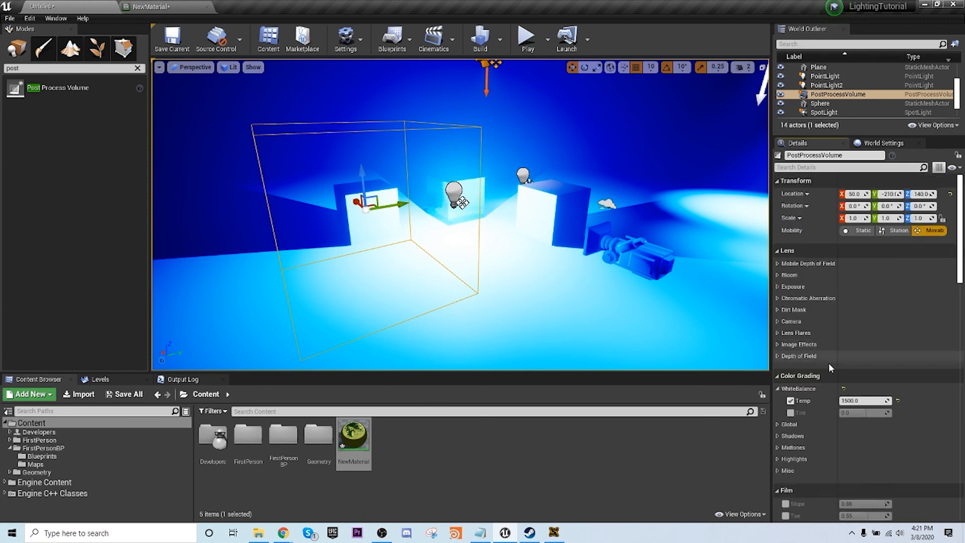
pyautogui.moveTo(594, 271); pyautogui.dragTo(506, 293, button='right')
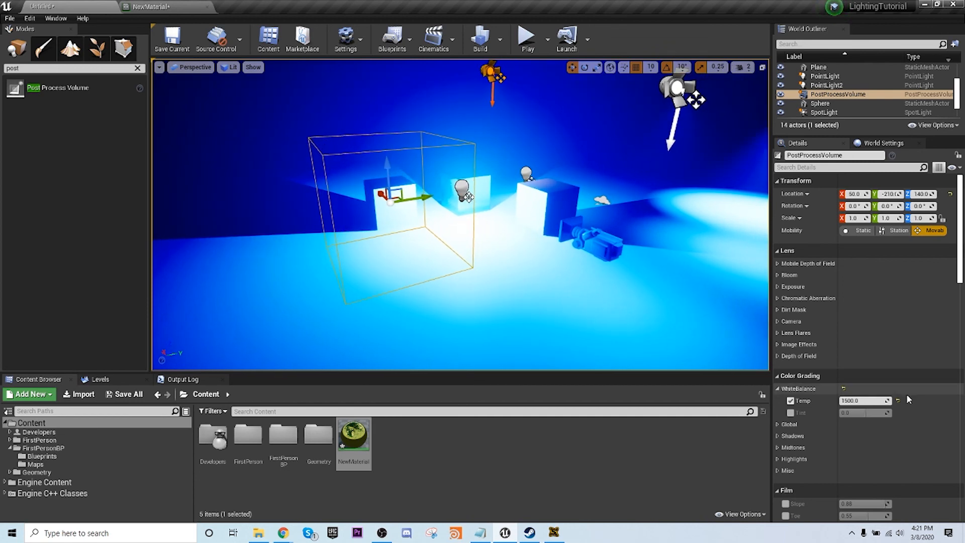
pyautogui.moveTo(853, 400); pyautogui.dragTo(845, 400)
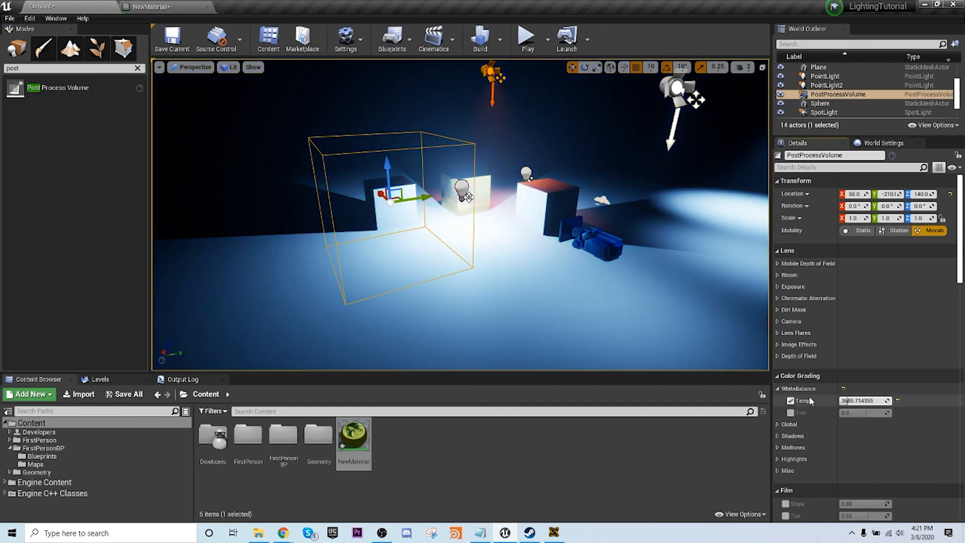
pyautogui.click(790, 401)
pyautogui.moveTo(602, 322)
pyautogui.mouseDown(button='right')
pyautogui.moveTo(588, 314)
pyautogui.moveTo(598, 322)
pyautogui.mouseUp(button='right')
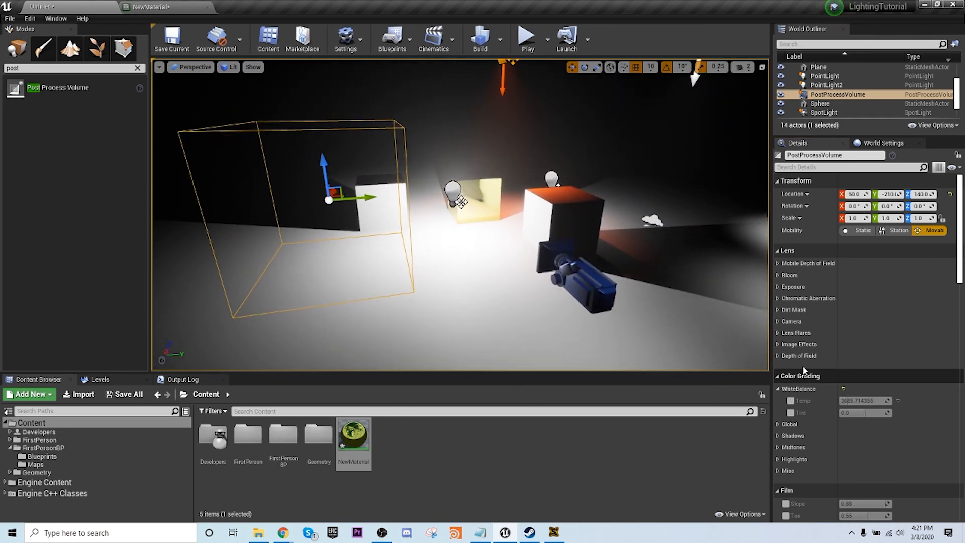
# - Enable the volume's Dirt Mask Texture override and try AICON-Green and AICON-Red before assigning the BadPylon texture
pyautogui.click(785, 309)
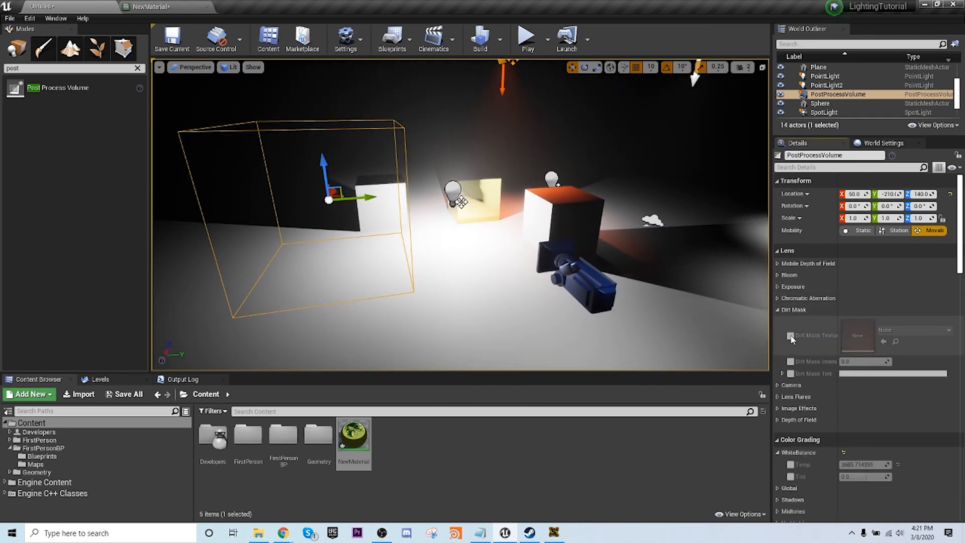
pyautogui.click(893, 330)
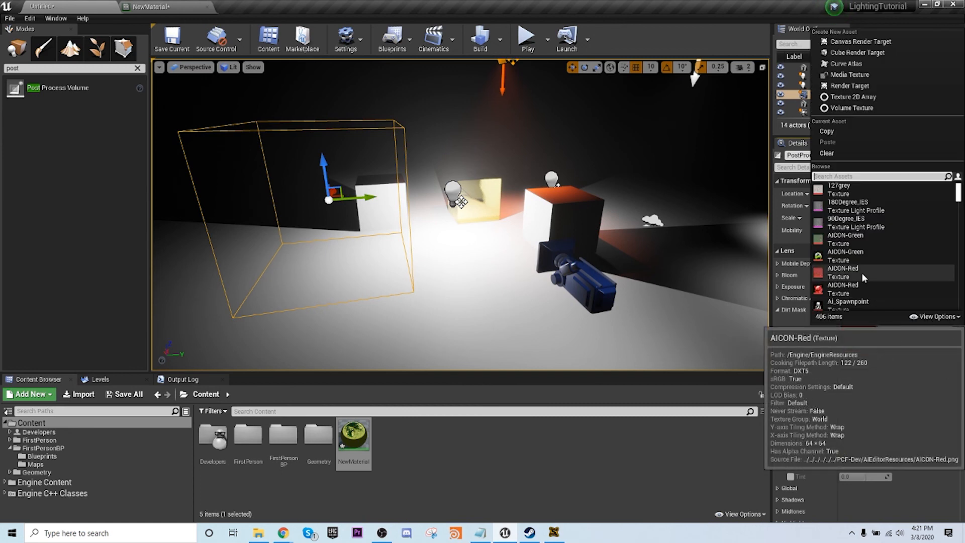
pyautogui.click(847, 256)
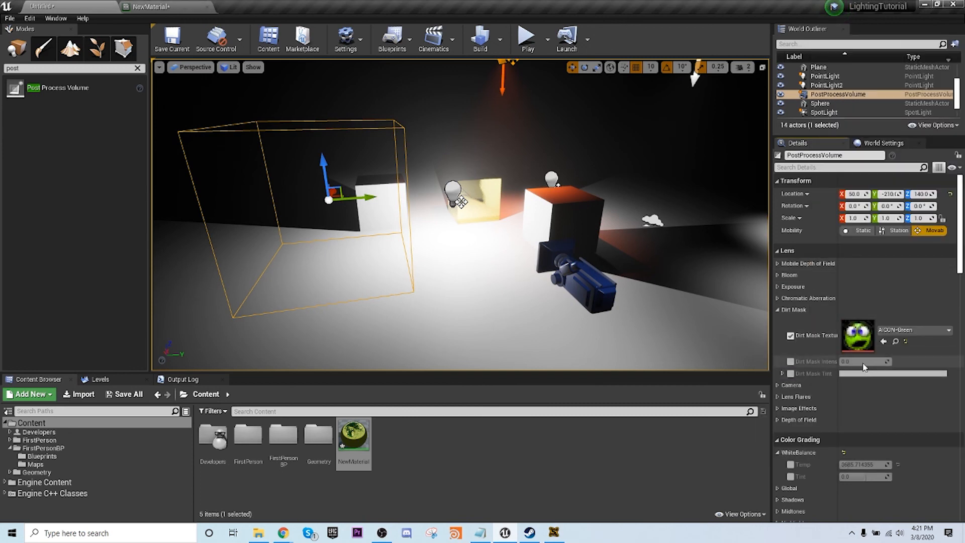
pyautogui.click(912, 329)
pyautogui.click(842, 286)
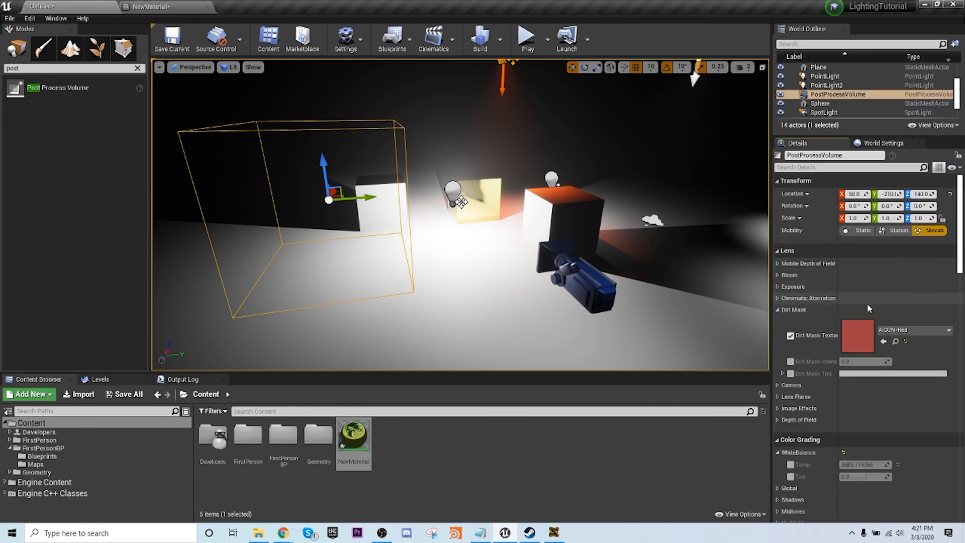
pyautogui.click(904, 330)
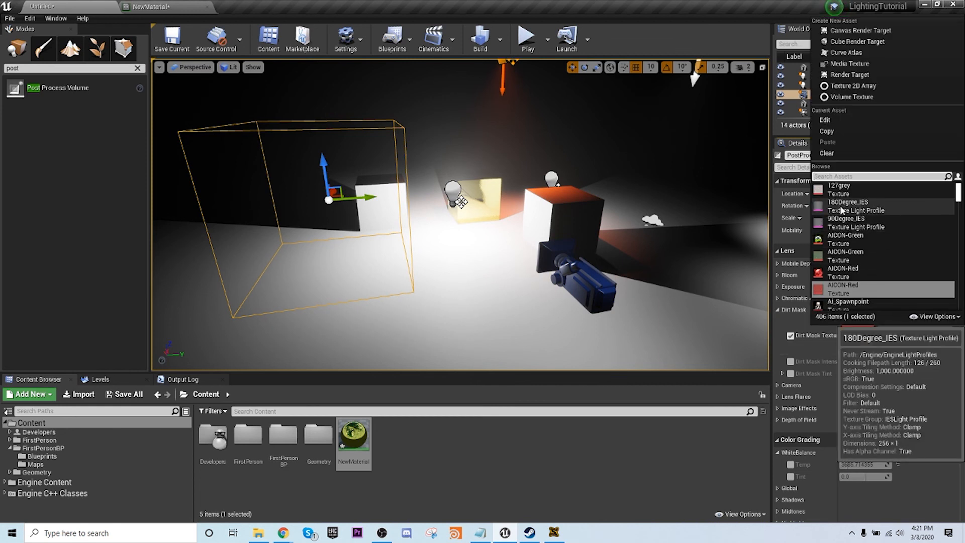
pyautogui.scroll(-3, 839, 282)
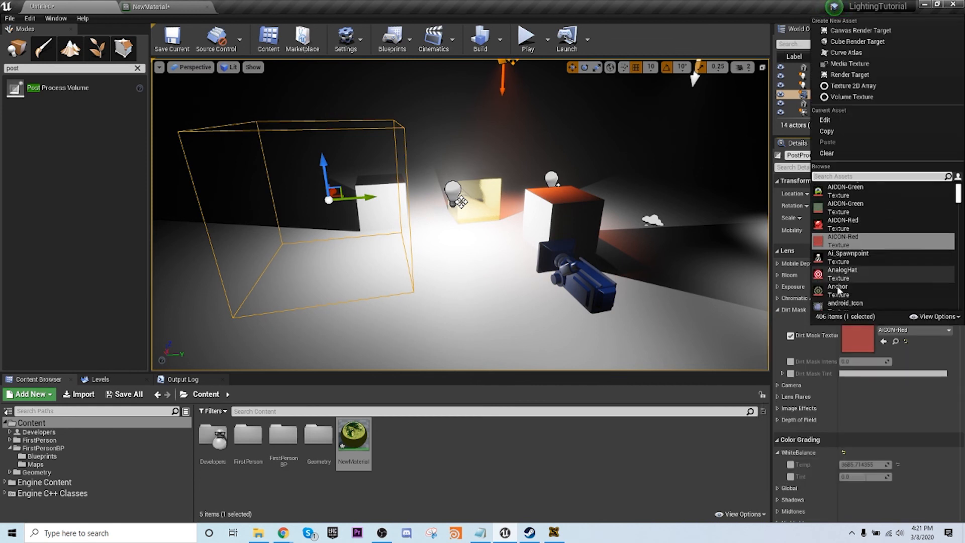
pyautogui.scroll(-5, 837, 287)
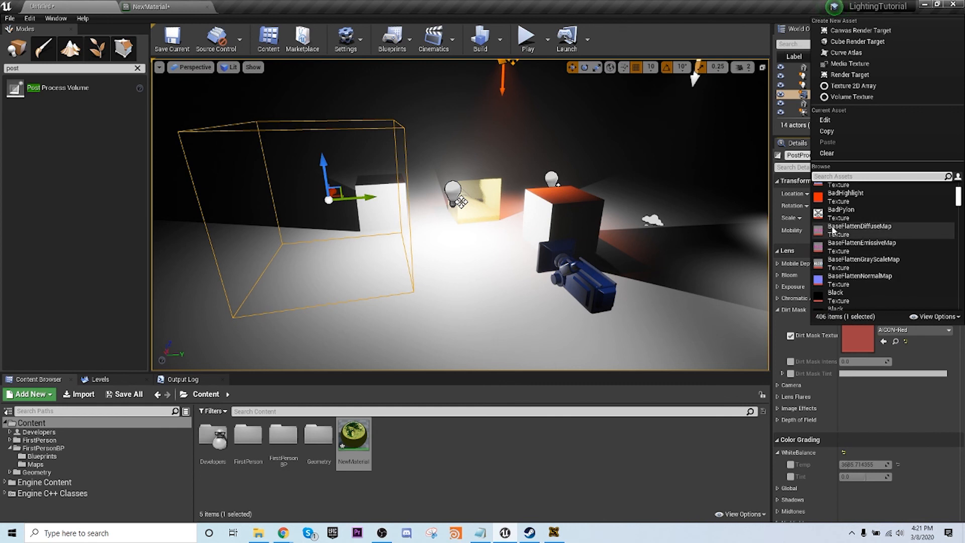
pyautogui.click(836, 214)
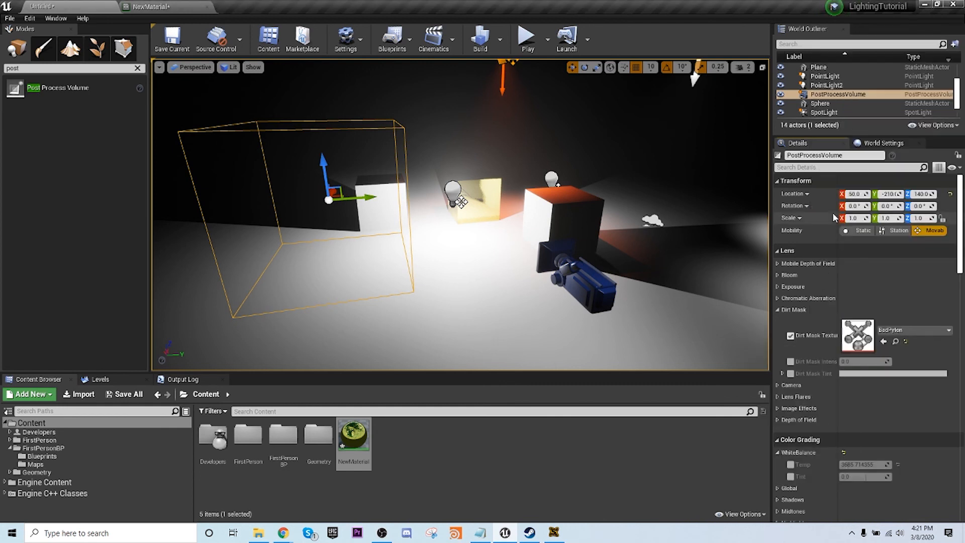
# - Try a dirt mask intensity of 8.0, view its effect around the lights, and turn the dirt mask overrides off
pyautogui.click(790, 362)
pyautogui.moveTo(855, 362); pyautogui.dragTo(891, 362)
pyautogui.moveTo(678, 263); pyautogui.dragTo(684, 241, button='right')
pyautogui.press('w')
pyautogui.moveTo(460, 215); pyautogui.dragTo(379, 204, button='right')
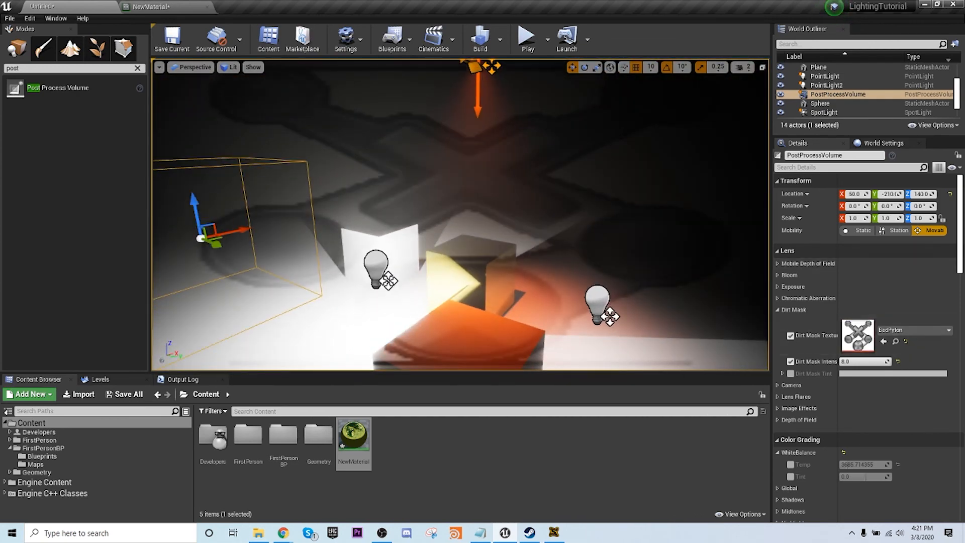
pyautogui.moveTo(578, 241); pyautogui.dragTo(609, 253, button='right')
pyautogui.click(790, 335)
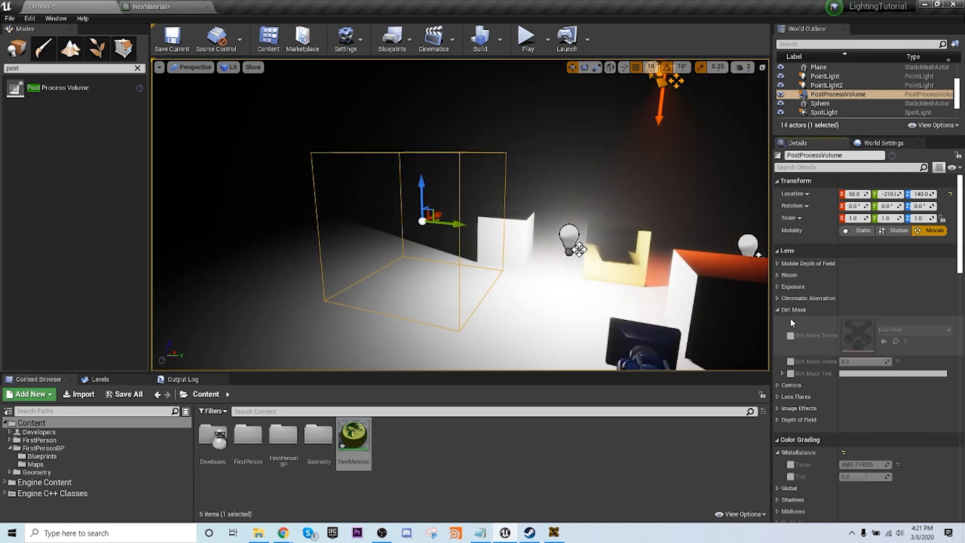
pyautogui.click(778, 309)
# - Try a chromatic aberration intensity of 5.0 on the post process volume and switch that override off again
pyautogui.click(778, 297)
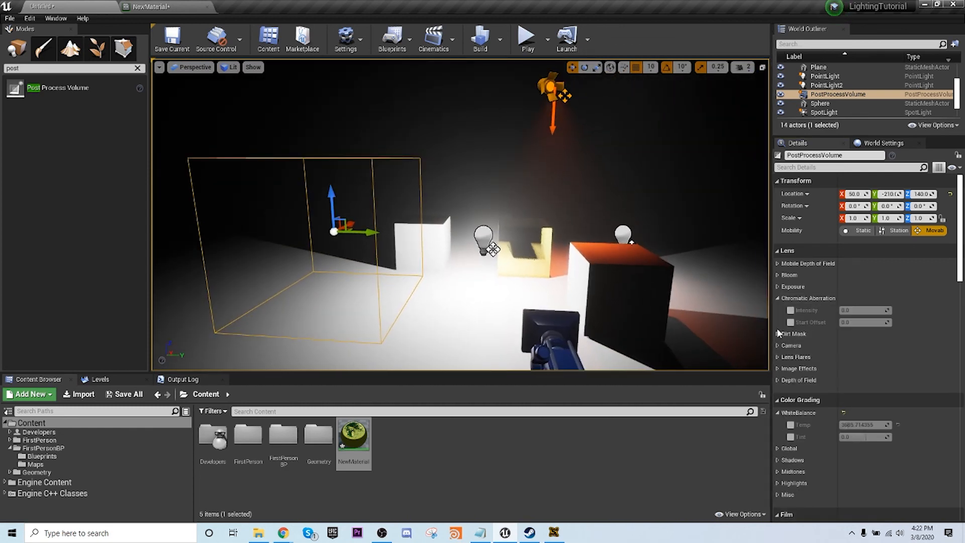
pyautogui.click(791, 310)
pyautogui.click(862, 310)
pyautogui.write('5')
pyautogui.press('Return')
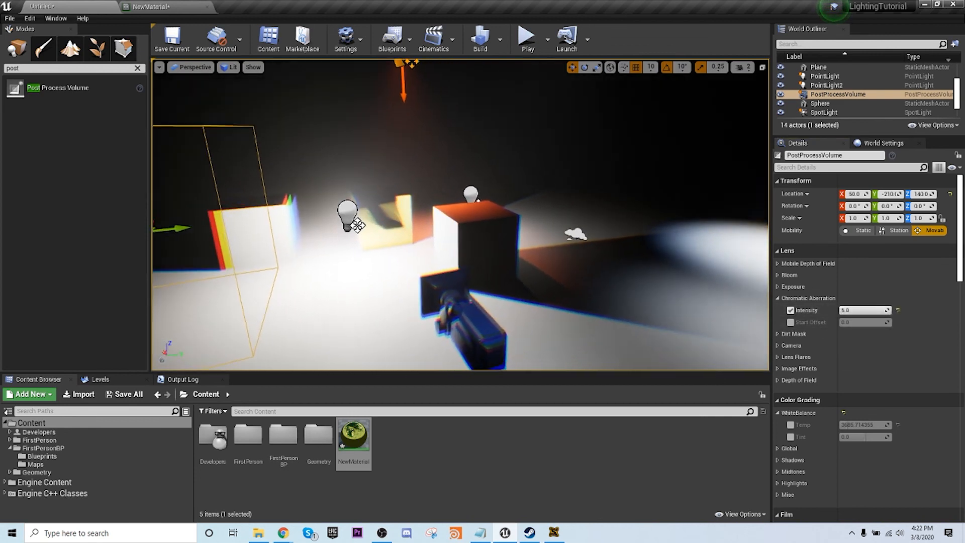
pyautogui.moveTo(460, 216); pyautogui.dragTo(472, 236, button='right')
pyautogui.press('s')
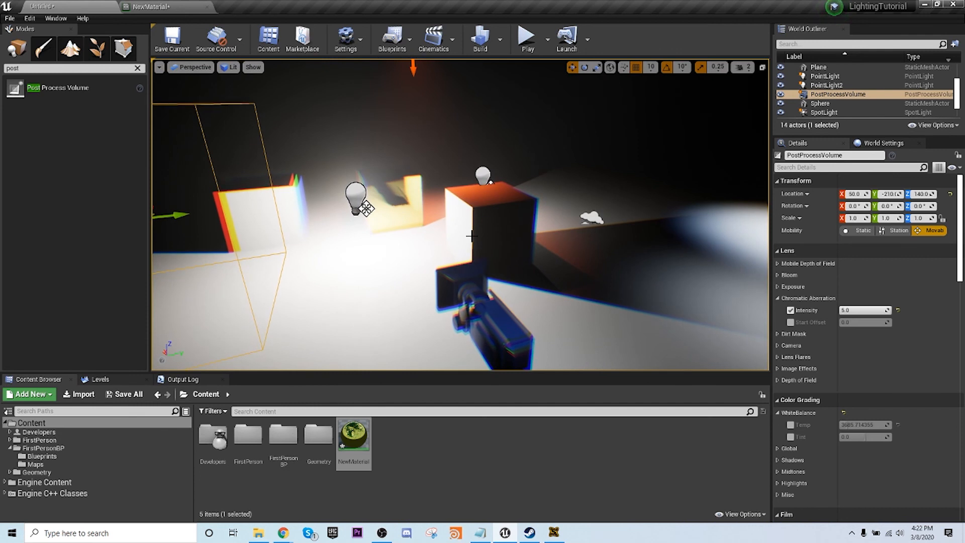
pyautogui.moveTo(865, 310); pyautogui.dragTo(890, 311)
pyautogui.click(793, 311)
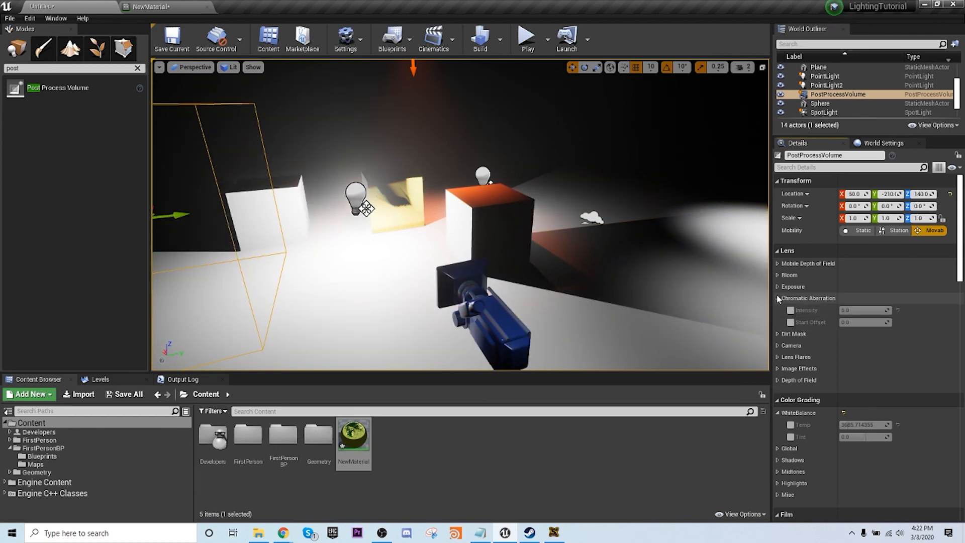
pyautogui.click(777, 297)
# - Try Standard bloom with an intensity of 8.0 on the volume, view the glow, and turn both bloom overrides off
pyautogui.click(777, 275)
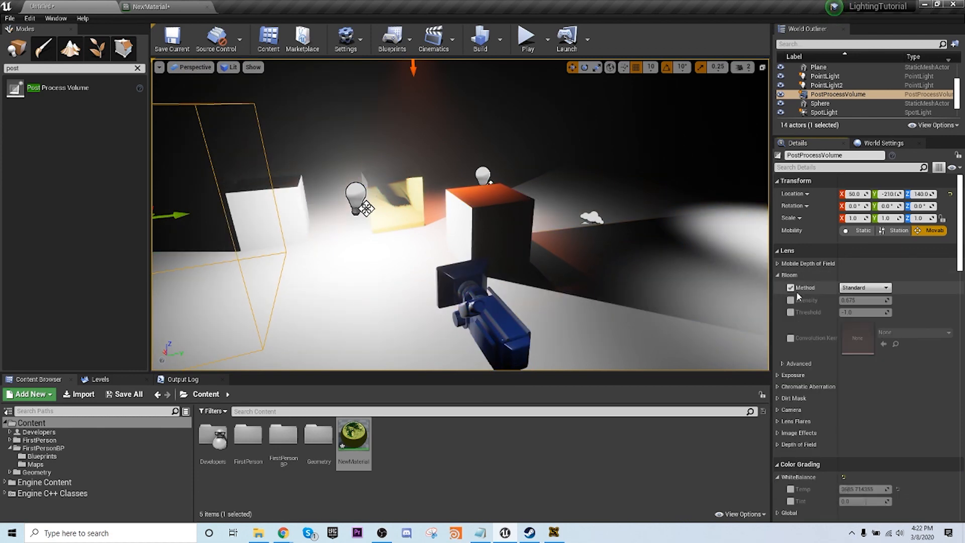
pyautogui.click(790, 300)
pyautogui.moveTo(862, 300); pyautogui.dragTo(905, 300)
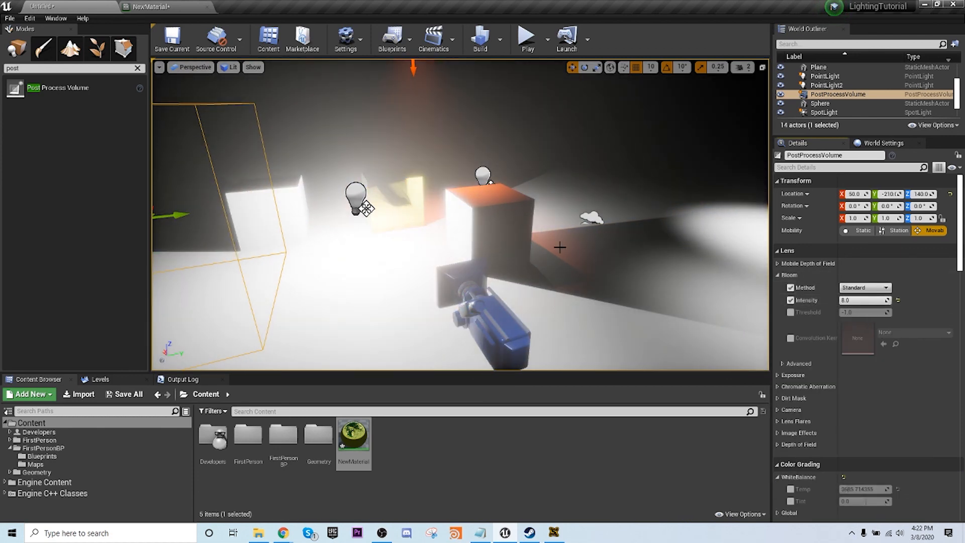
pyautogui.moveTo(560, 246)
pyautogui.mouseDown(button='right')
pyautogui.moveTo(649, 247)
pyautogui.moveTo(568, 235)
pyautogui.moveTo(440, 244)
pyautogui.moveTo(560, 251)
pyautogui.mouseUp(button='right')
pyautogui.press('w')
pyautogui.press('d')
pyautogui.press('a')
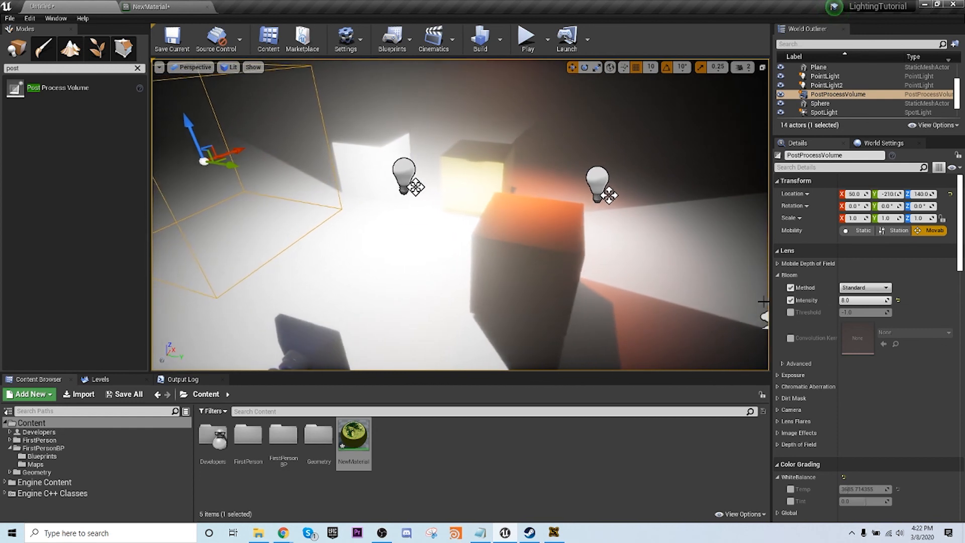
pyautogui.click(790, 287)
pyautogui.click(791, 301)
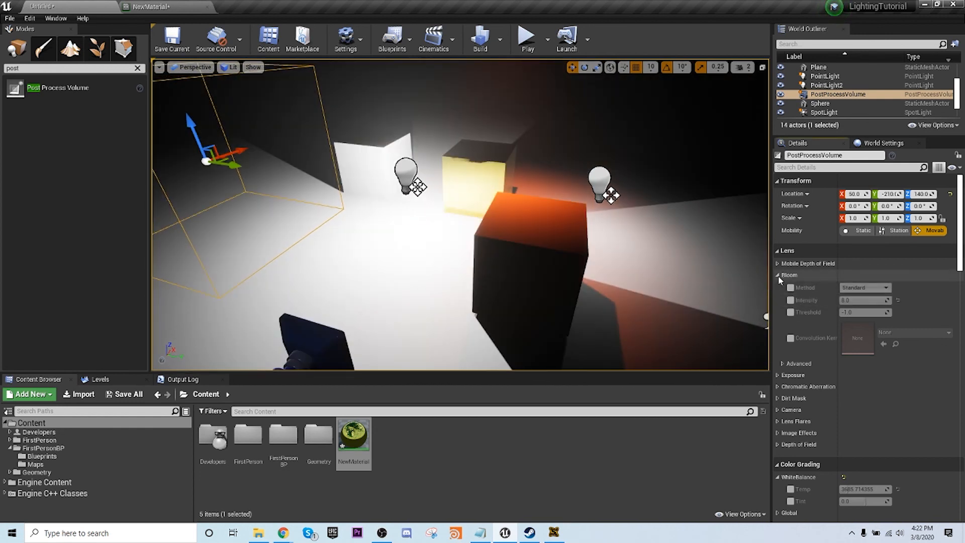
pyautogui.click(778, 276)
# - Try the lens flare intensity override on the post process volume, view its effect around the sphere, and switch the override off again
pyautogui.click(779, 334)
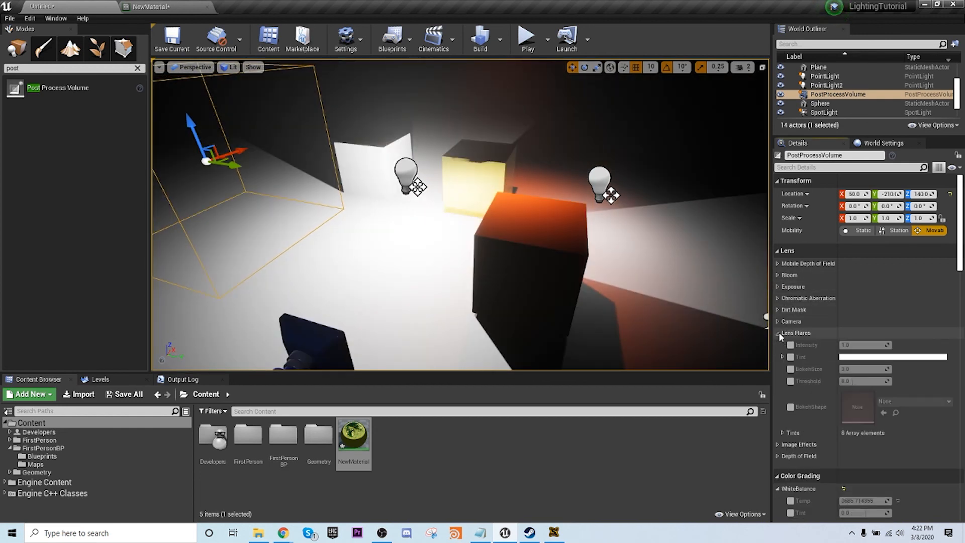
pyautogui.scroll(-2, 794, 312)
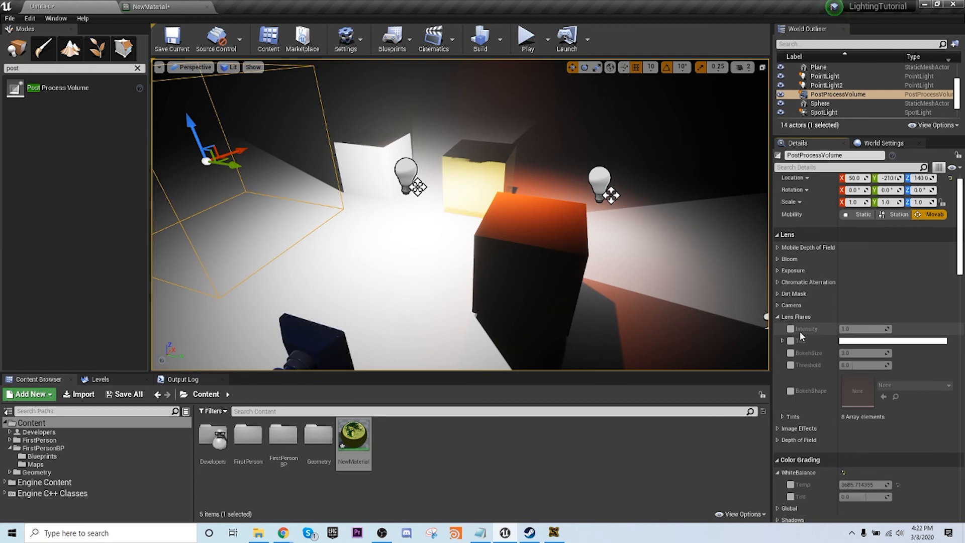
pyautogui.click(791, 298)
pyautogui.moveTo(603, 241); pyautogui.dragTo(618, 282, button='right')
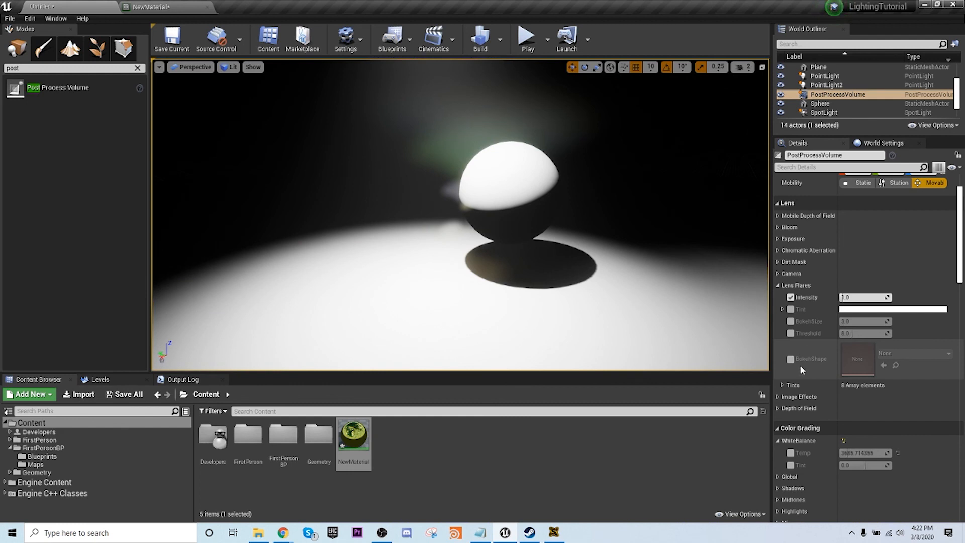
pyautogui.click(790, 297)
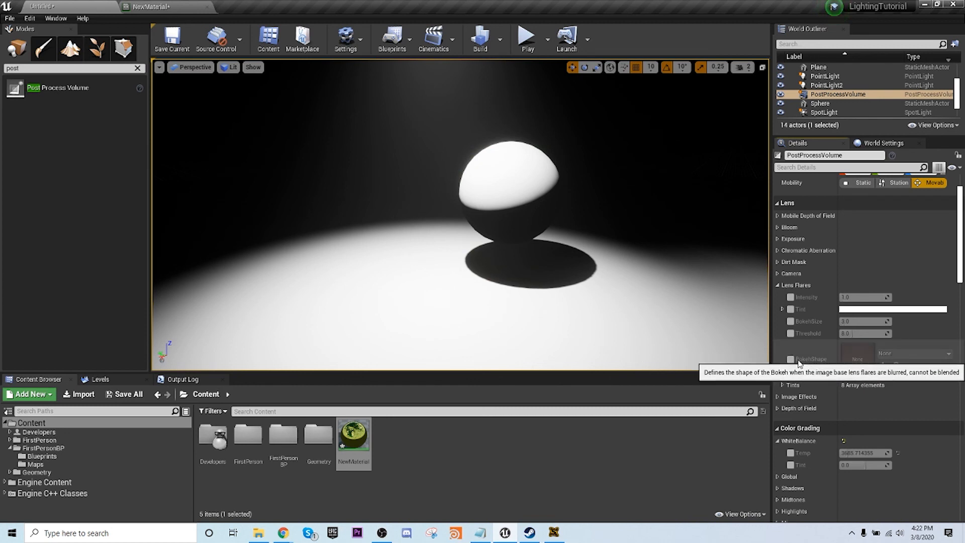
# - Examine the volume's color grading, film, mobile tonemapper and rendering feature settings, including the Post Process Materials array
pyautogui.scroll(-5, 800, 361)
pyautogui.scroll(6, 800, 365)
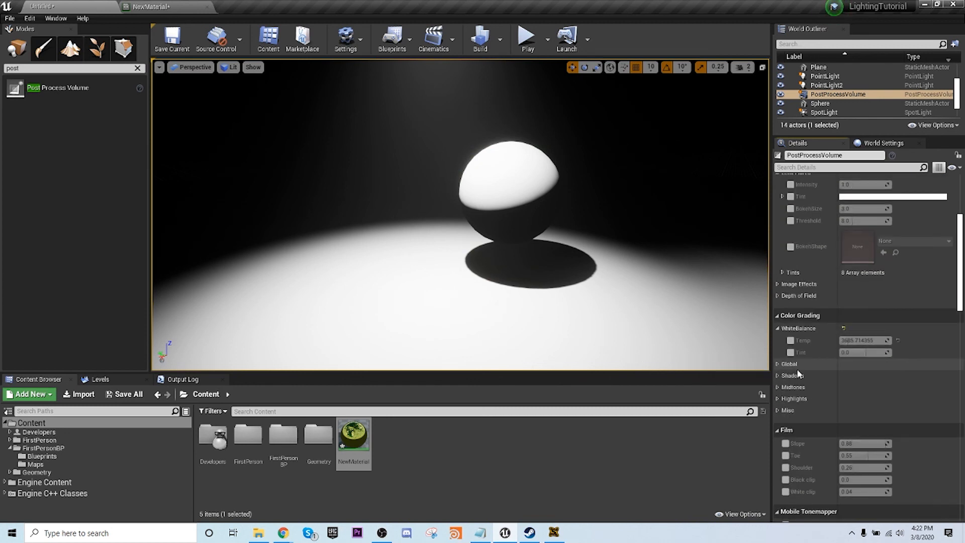
pyautogui.scroll(-8, 798, 347)
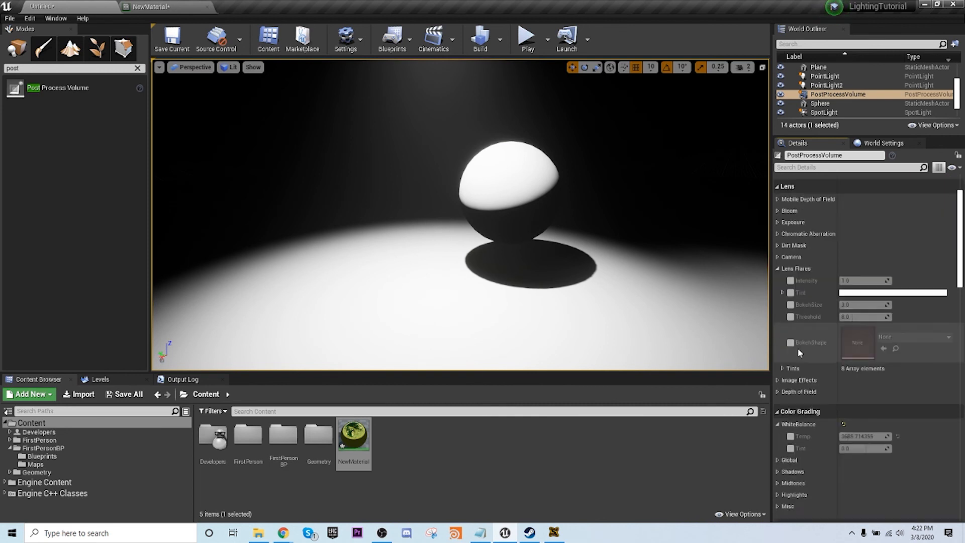
pyautogui.scroll(-5, 800, 375)
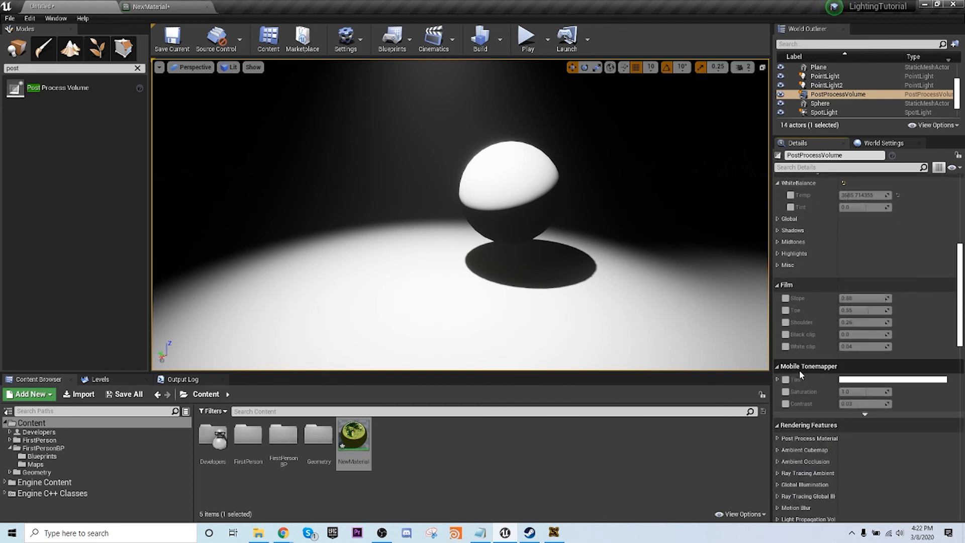
pyautogui.click(778, 359)
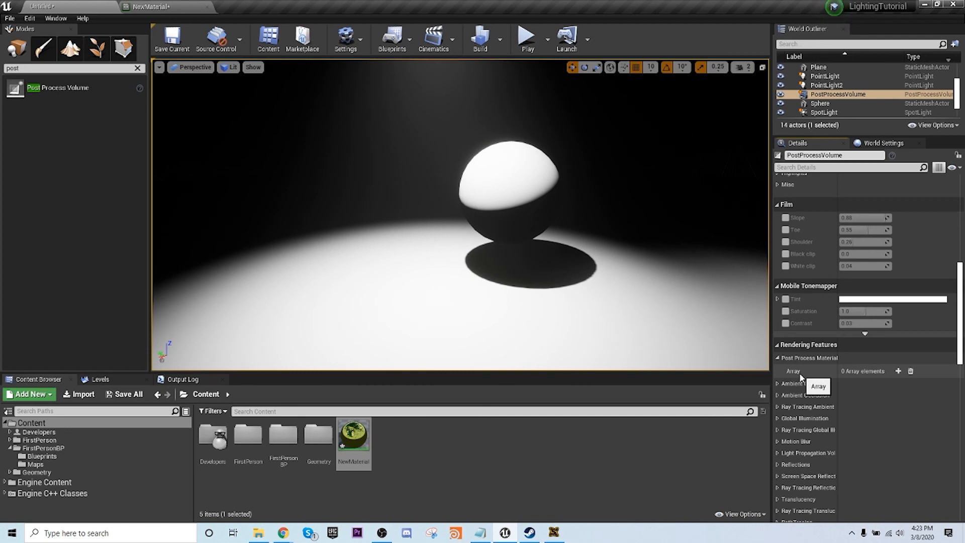
pyautogui.scroll(10, 809, 361)
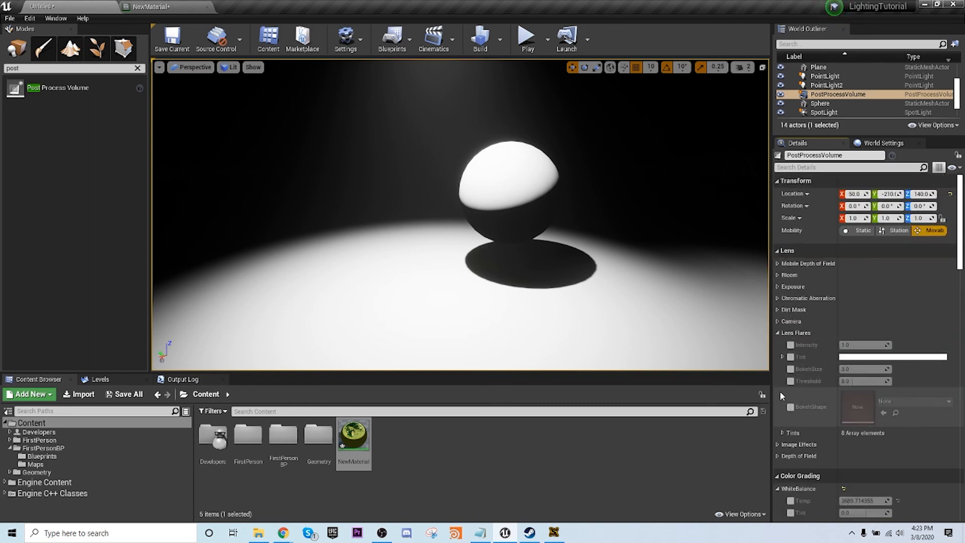
# - Bring the cubes, the point lights and the post process volume's bounds back into view from above
pyautogui.moveTo(643, 316); pyautogui.dragTo(900, 369, button='right')
pyautogui.press('w')
pyautogui.press('a')
pyautogui.moveTo(568, 307); pyautogui.dragTo(627, 316, button='right')
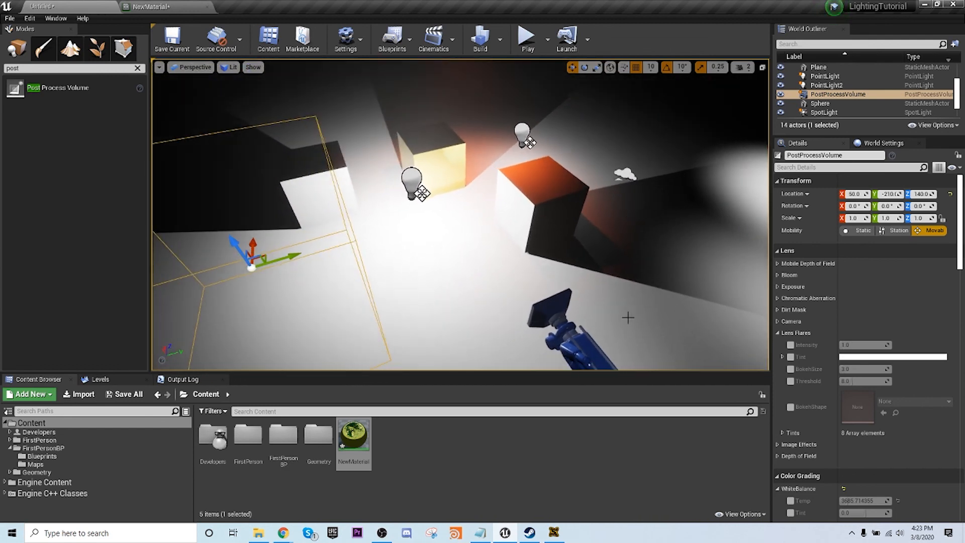